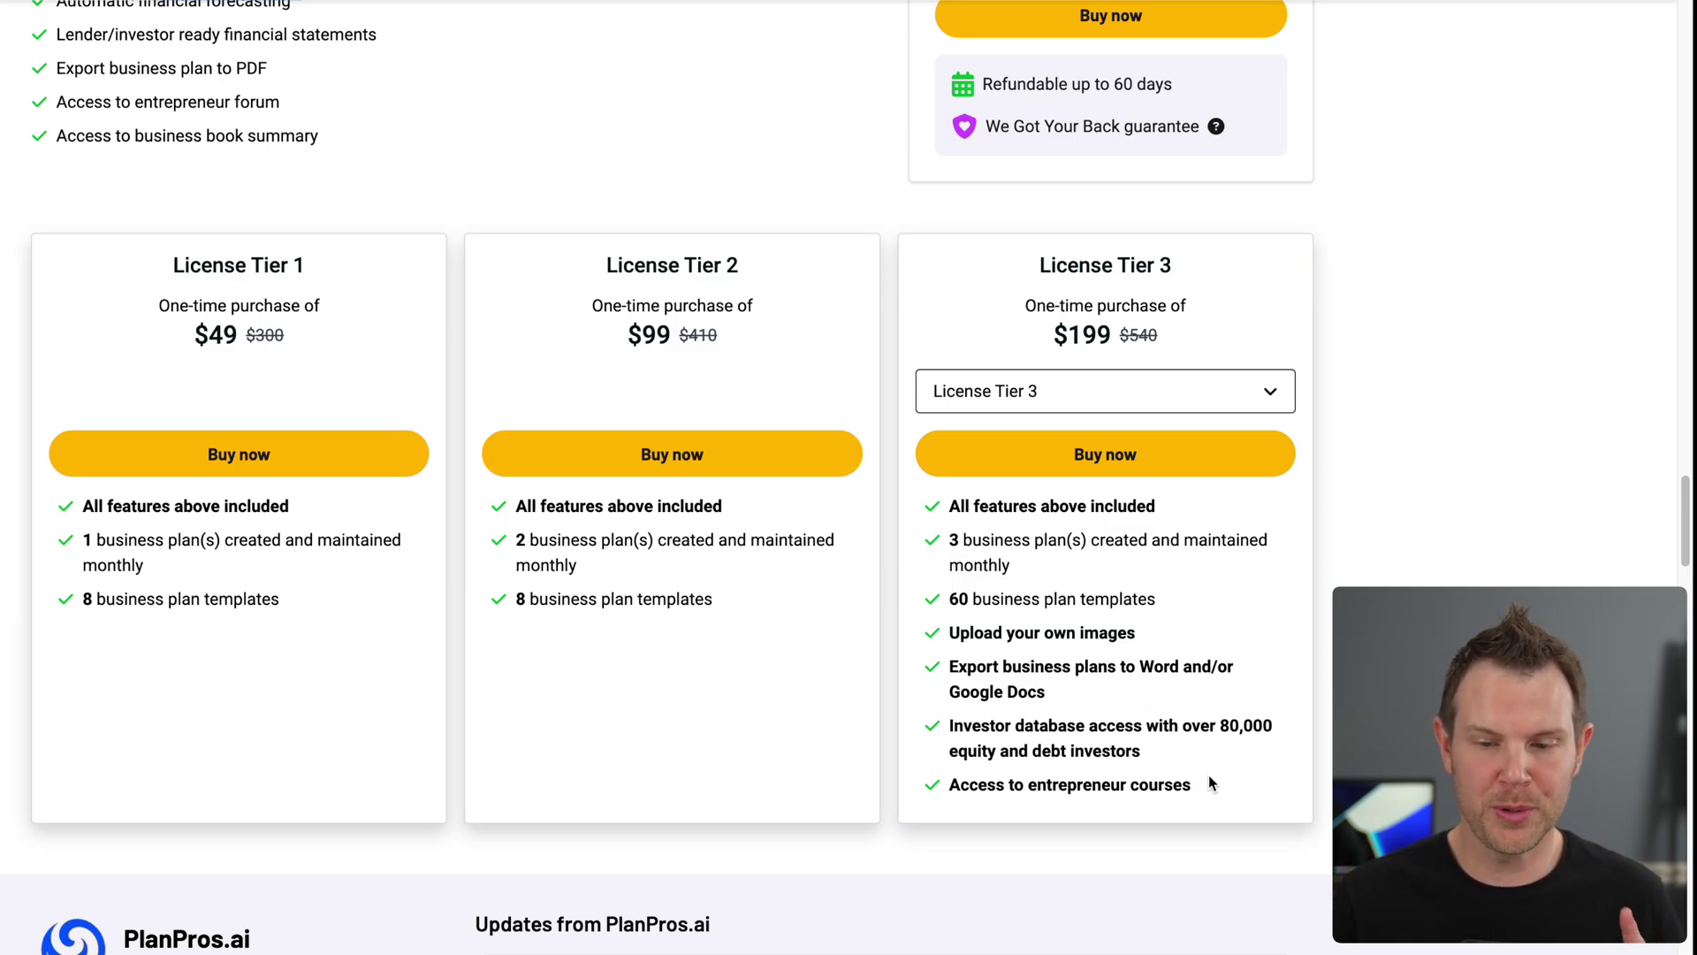
# Compare the higher PlanPros licences by switching the third pricing option to License Tier 4 and License Tier 5
pyautogui.click(1074, 392)
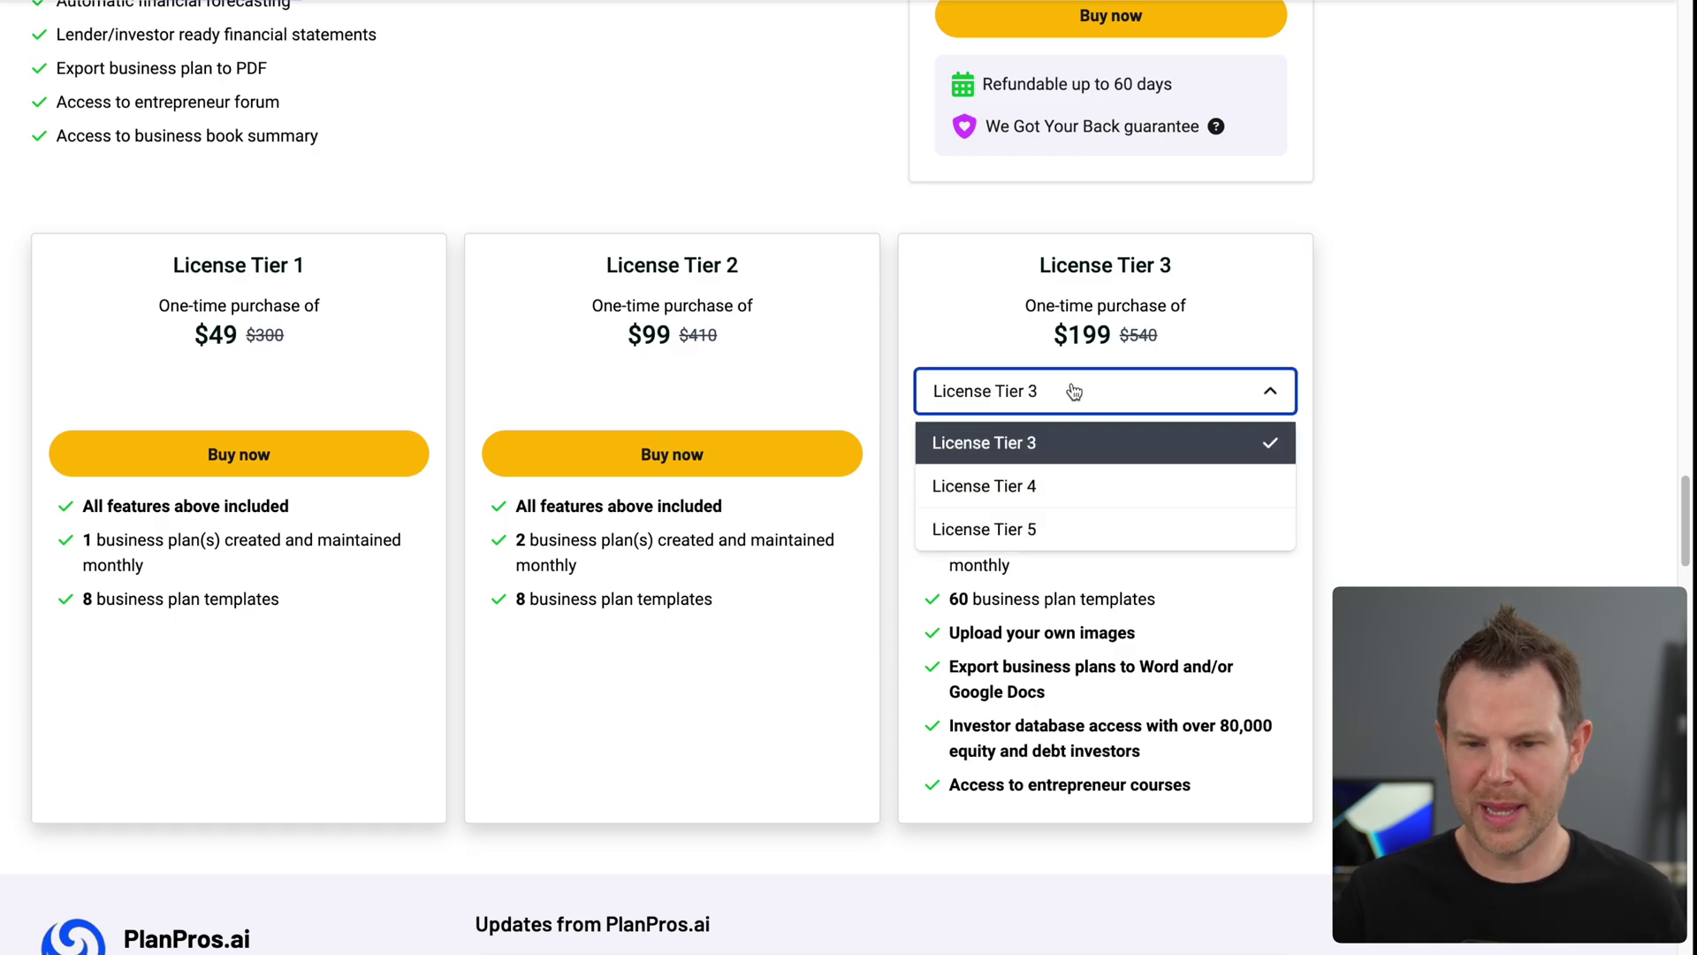
pyautogui.click(1079, 490)
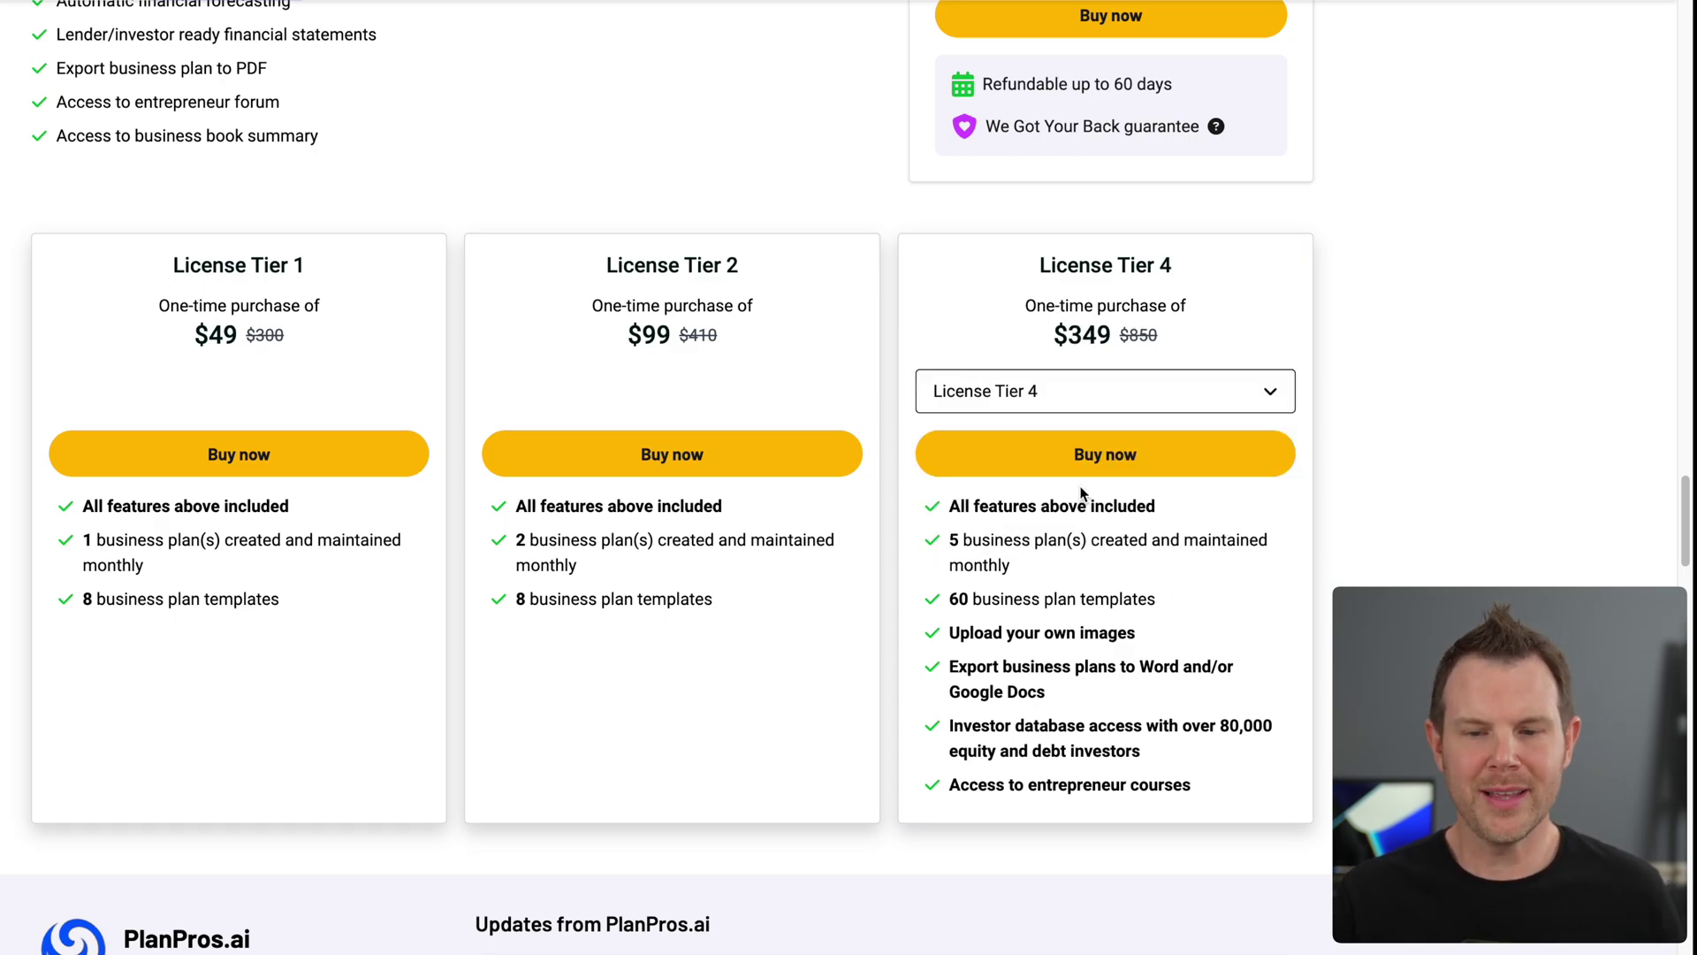
pyautogui.click(1106, 394)
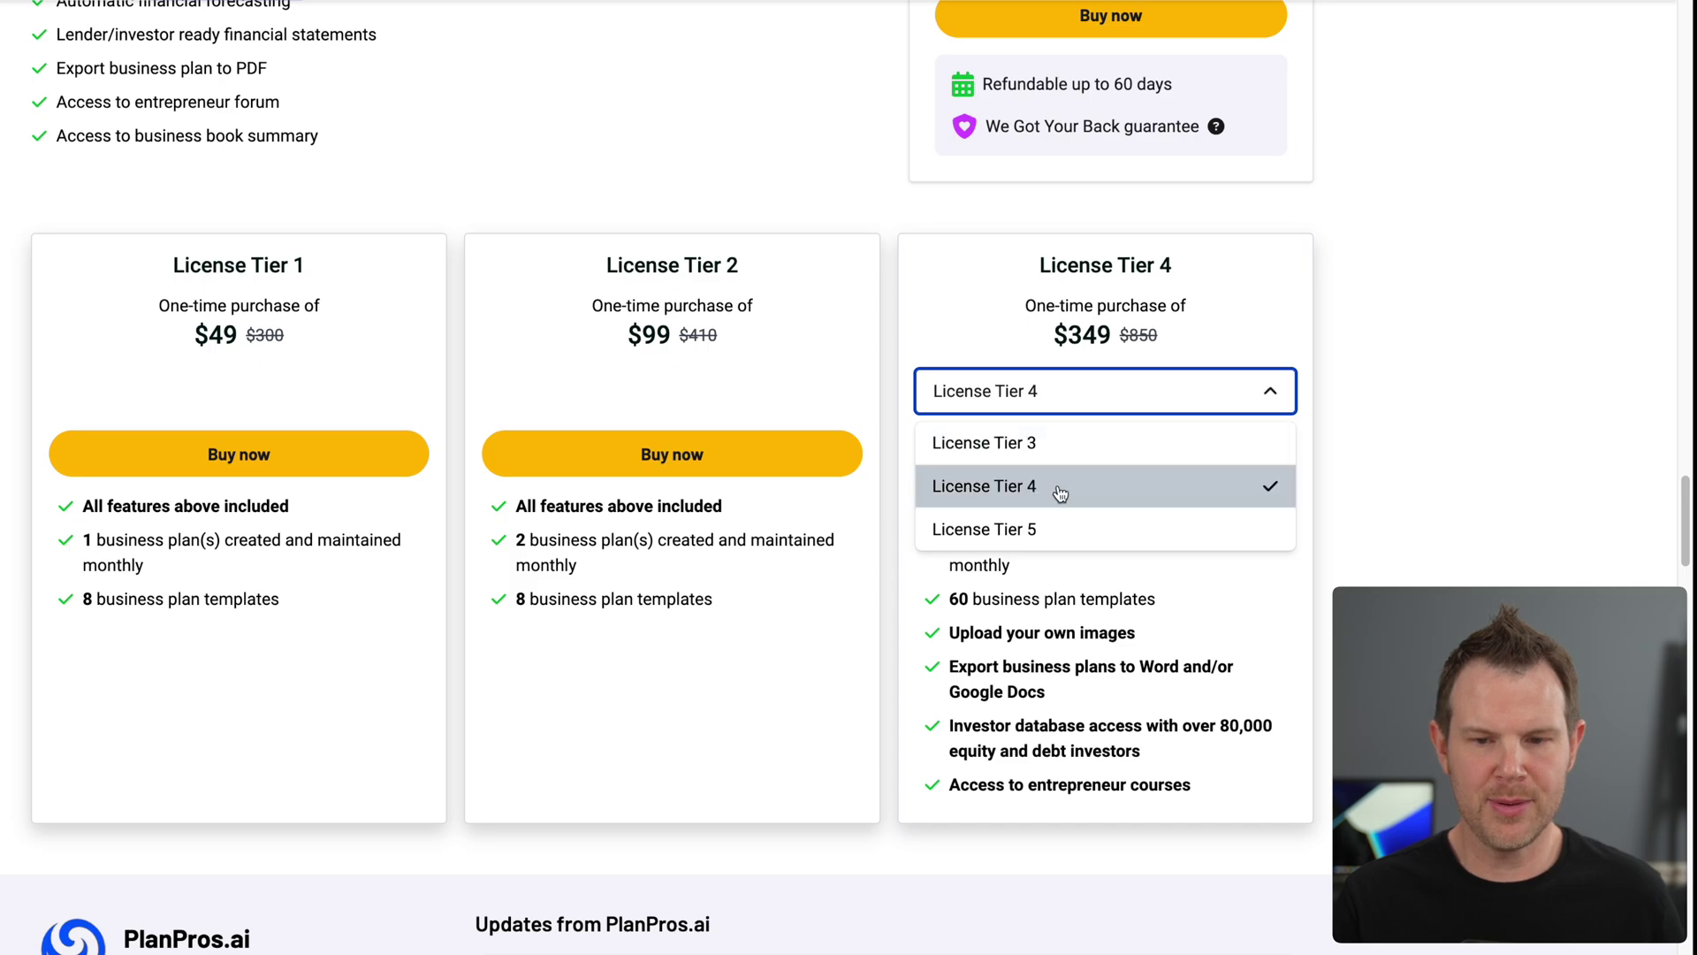
pyautogui.click(1061, 528)
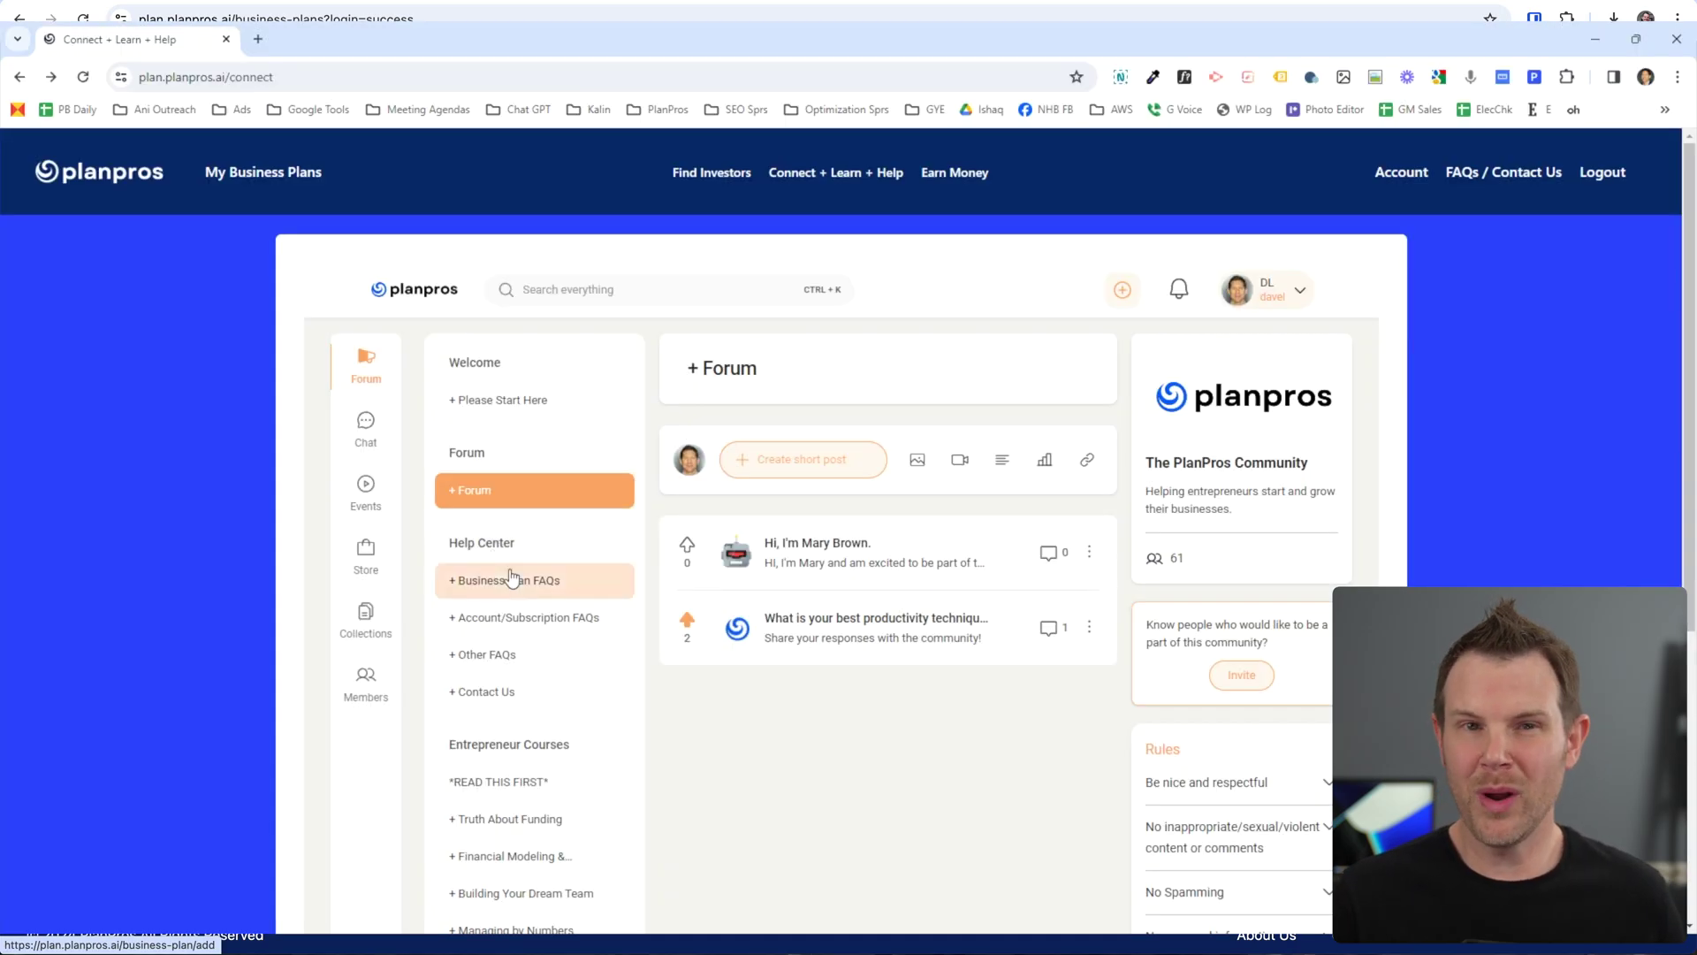
# View the Business Plan FAQs in the community's Help Center and open the Business Plan Creation Video entry
pyautogui.click(513, 576)
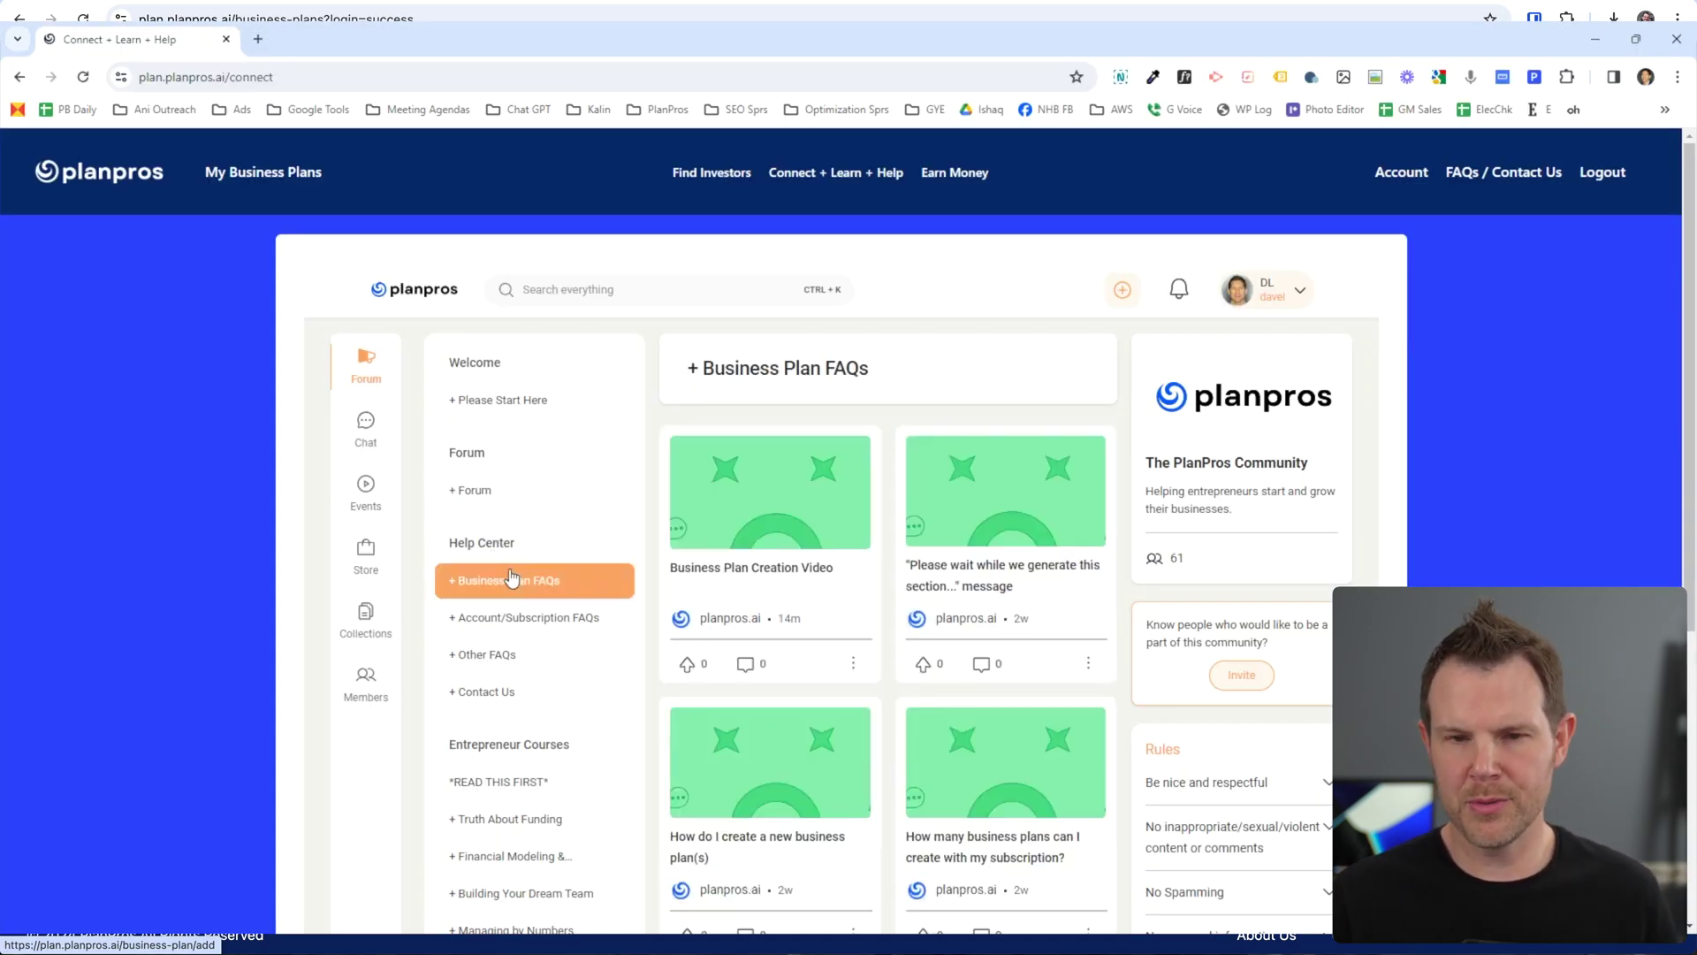
pyautogui.click(745, 570)
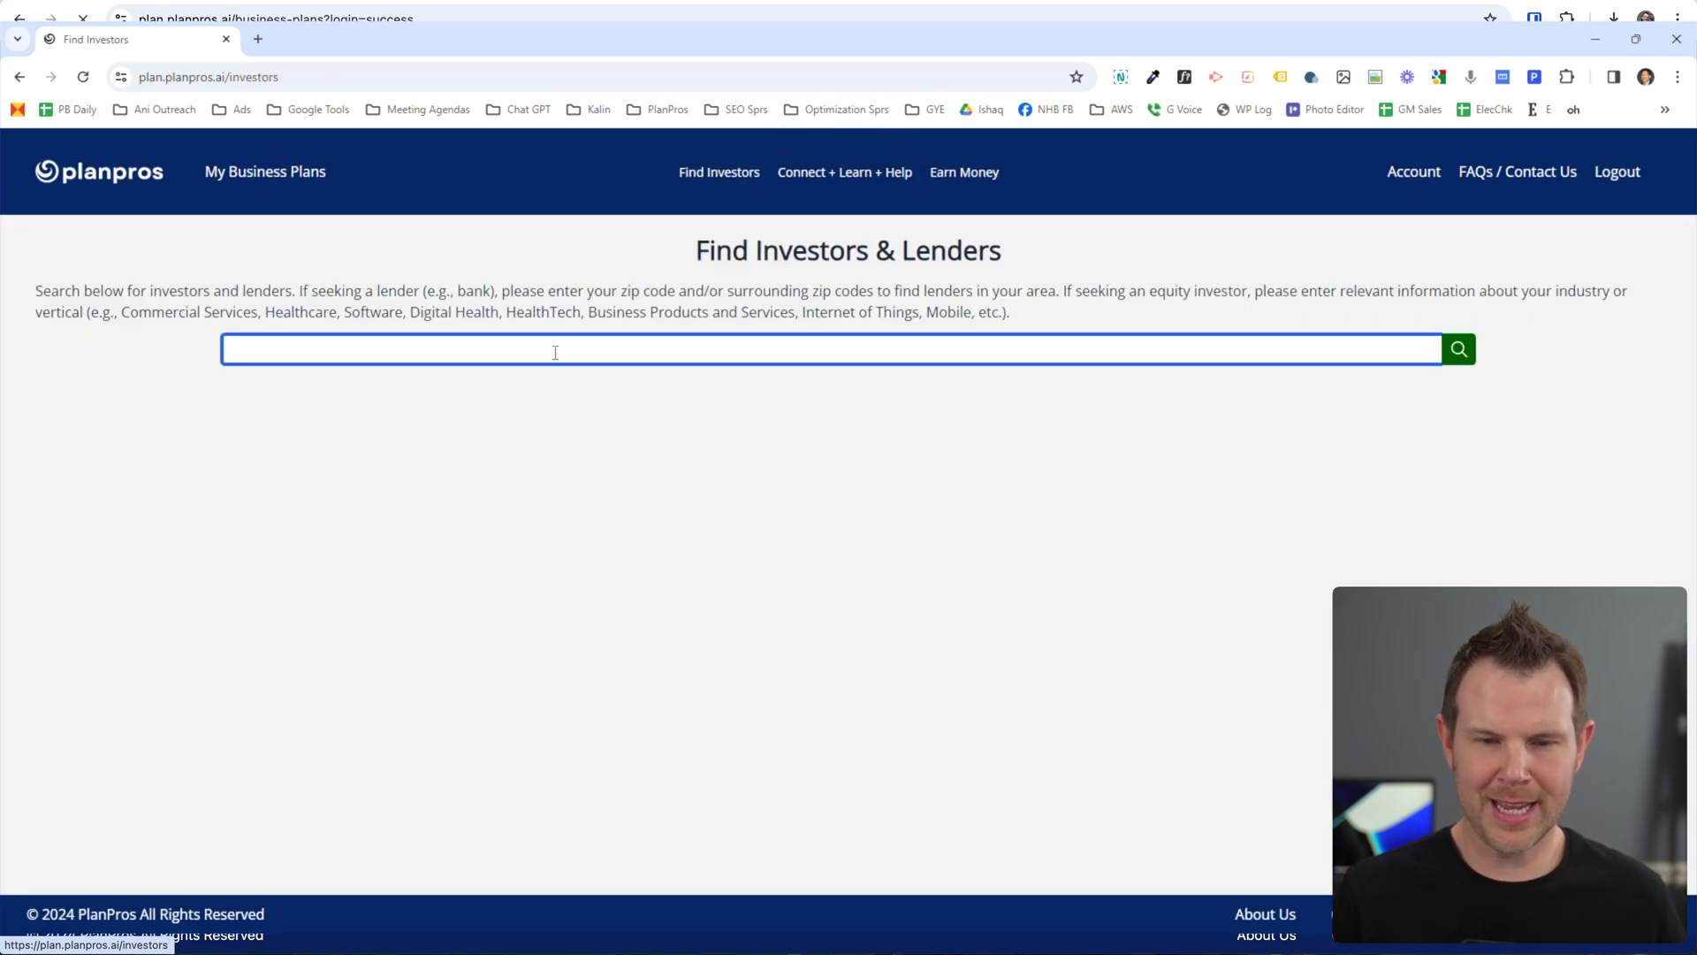
# Search the investor and lender database for zip code 97702 and look through the lenders
pyautogui.write('9')
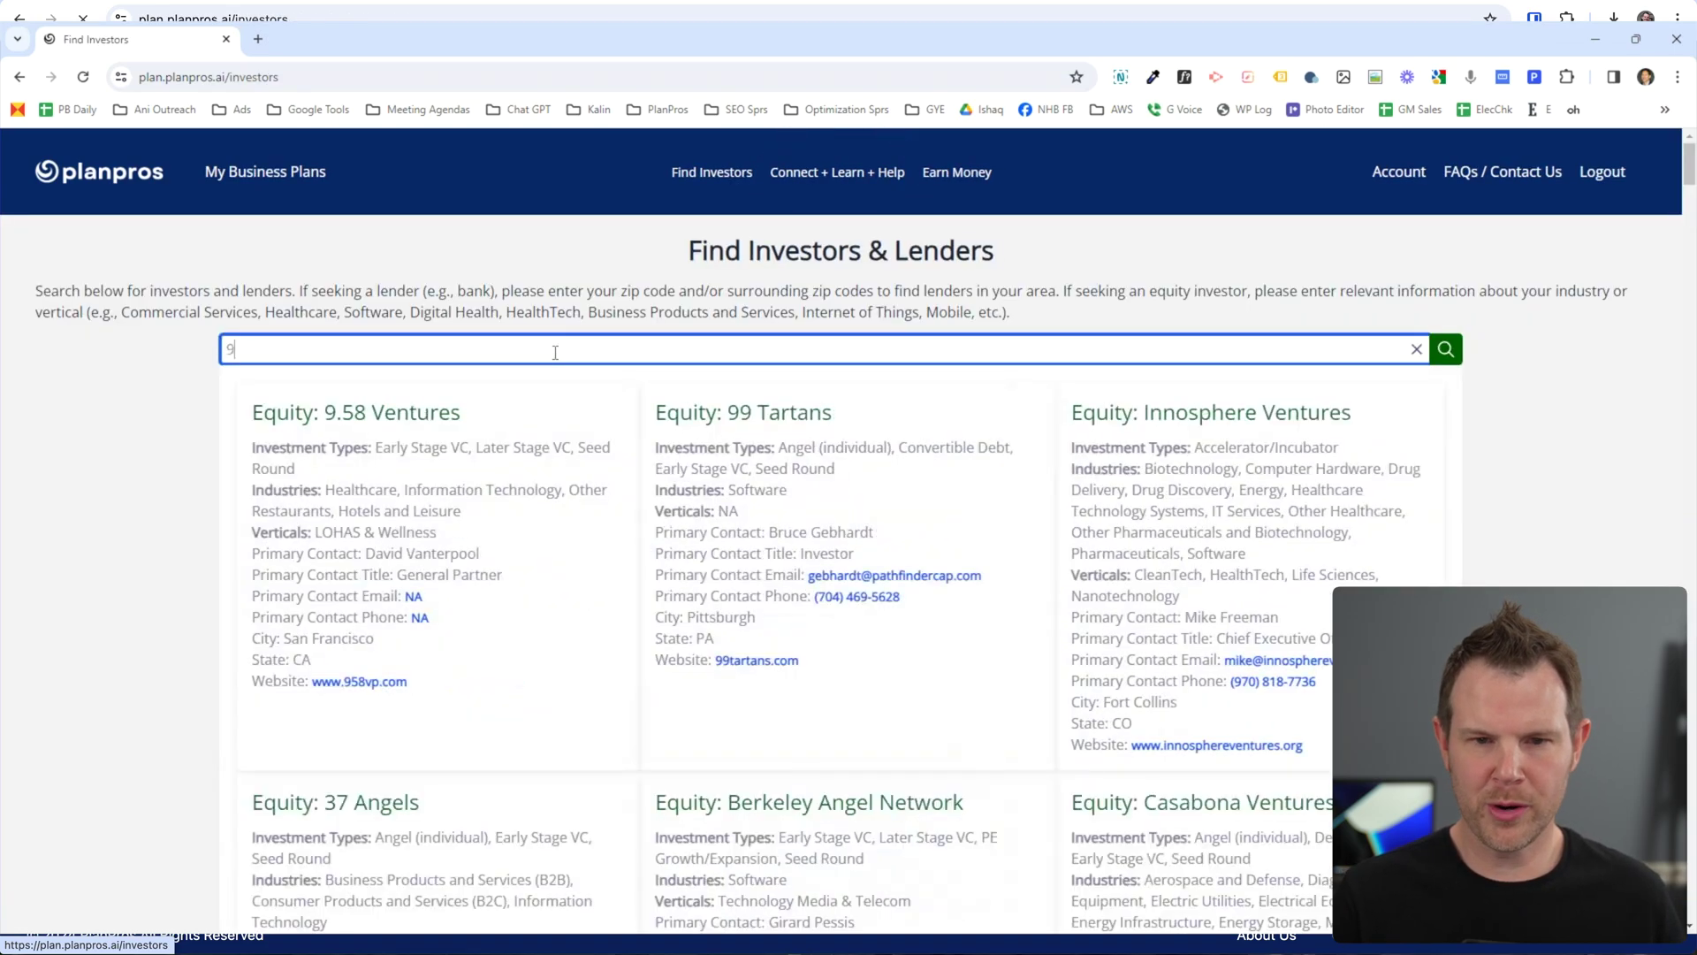
pyautogui.write('7702')
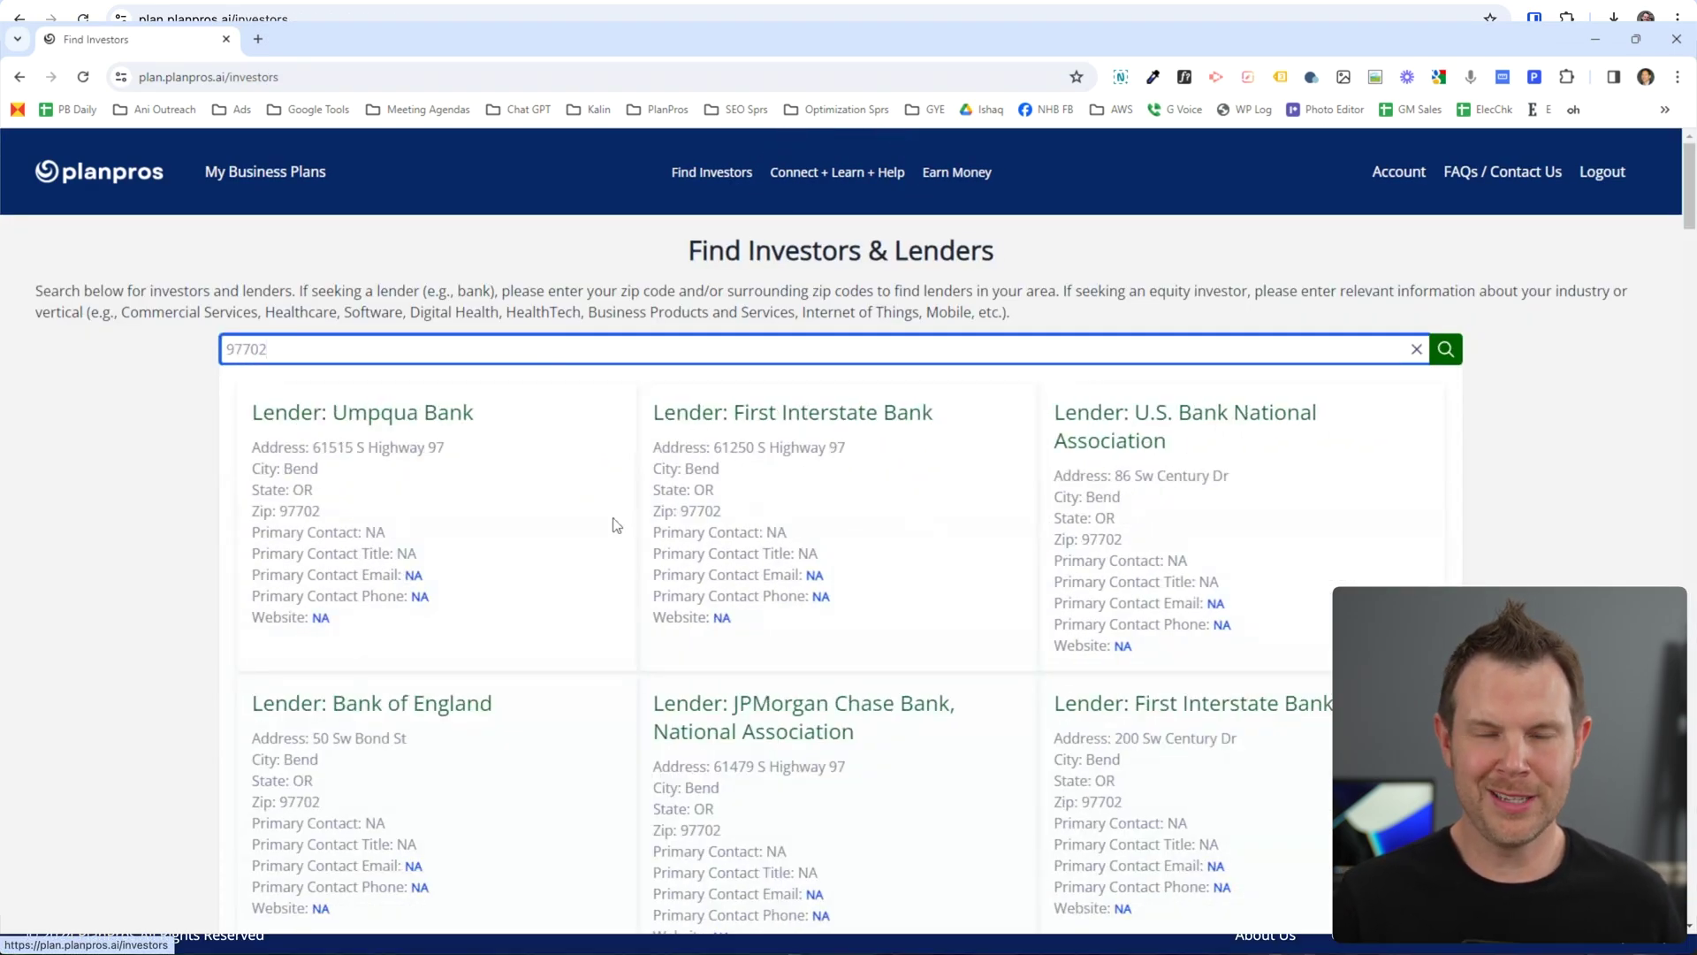
pyautogui.scroll(-2, 601, 588)
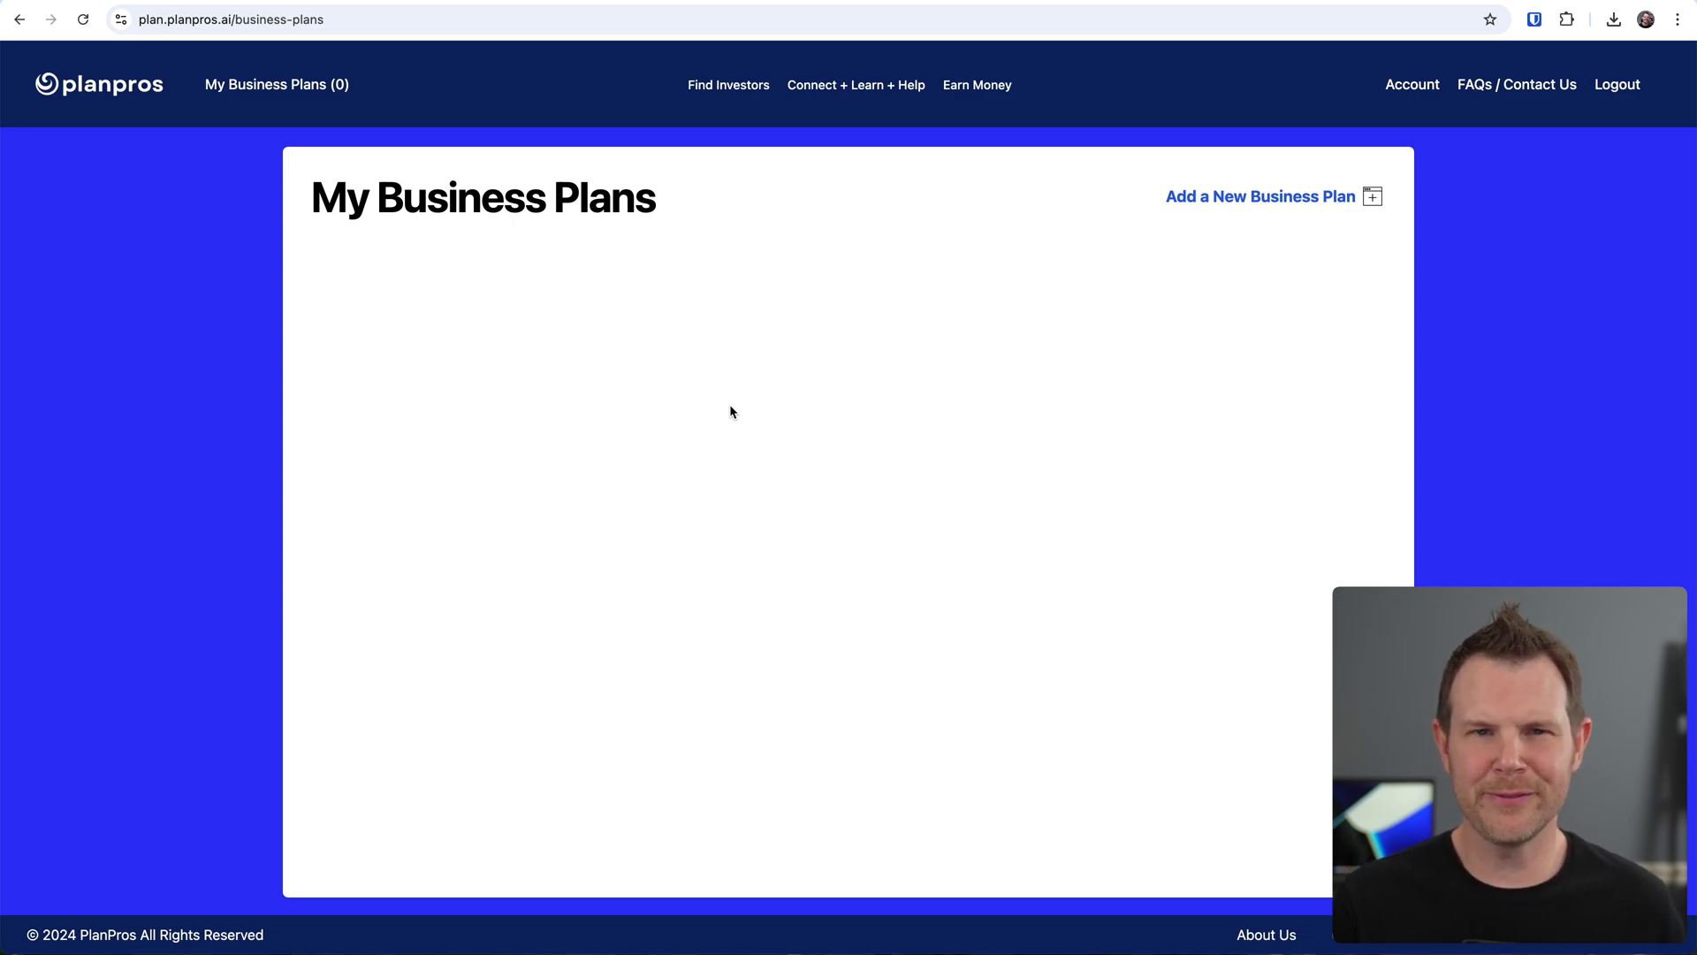
# Create a new business plan named "Profitable Tools"
pyautogui.click(1224, 198)
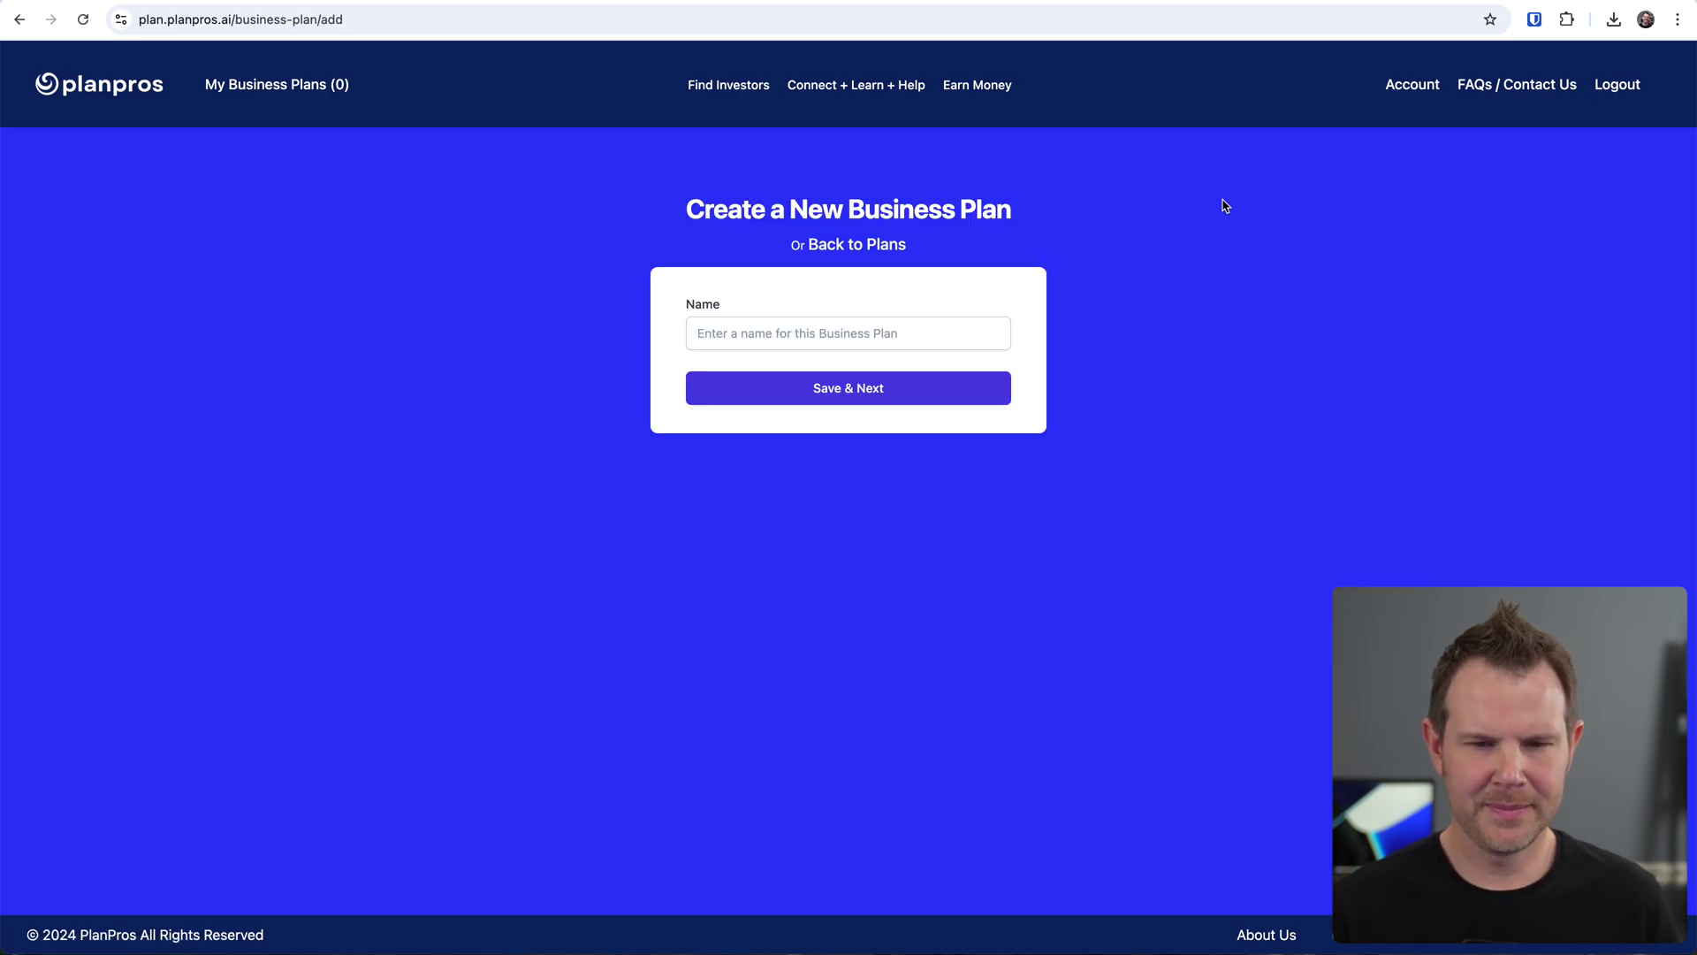
pyautogui.write('Profitable Tools')
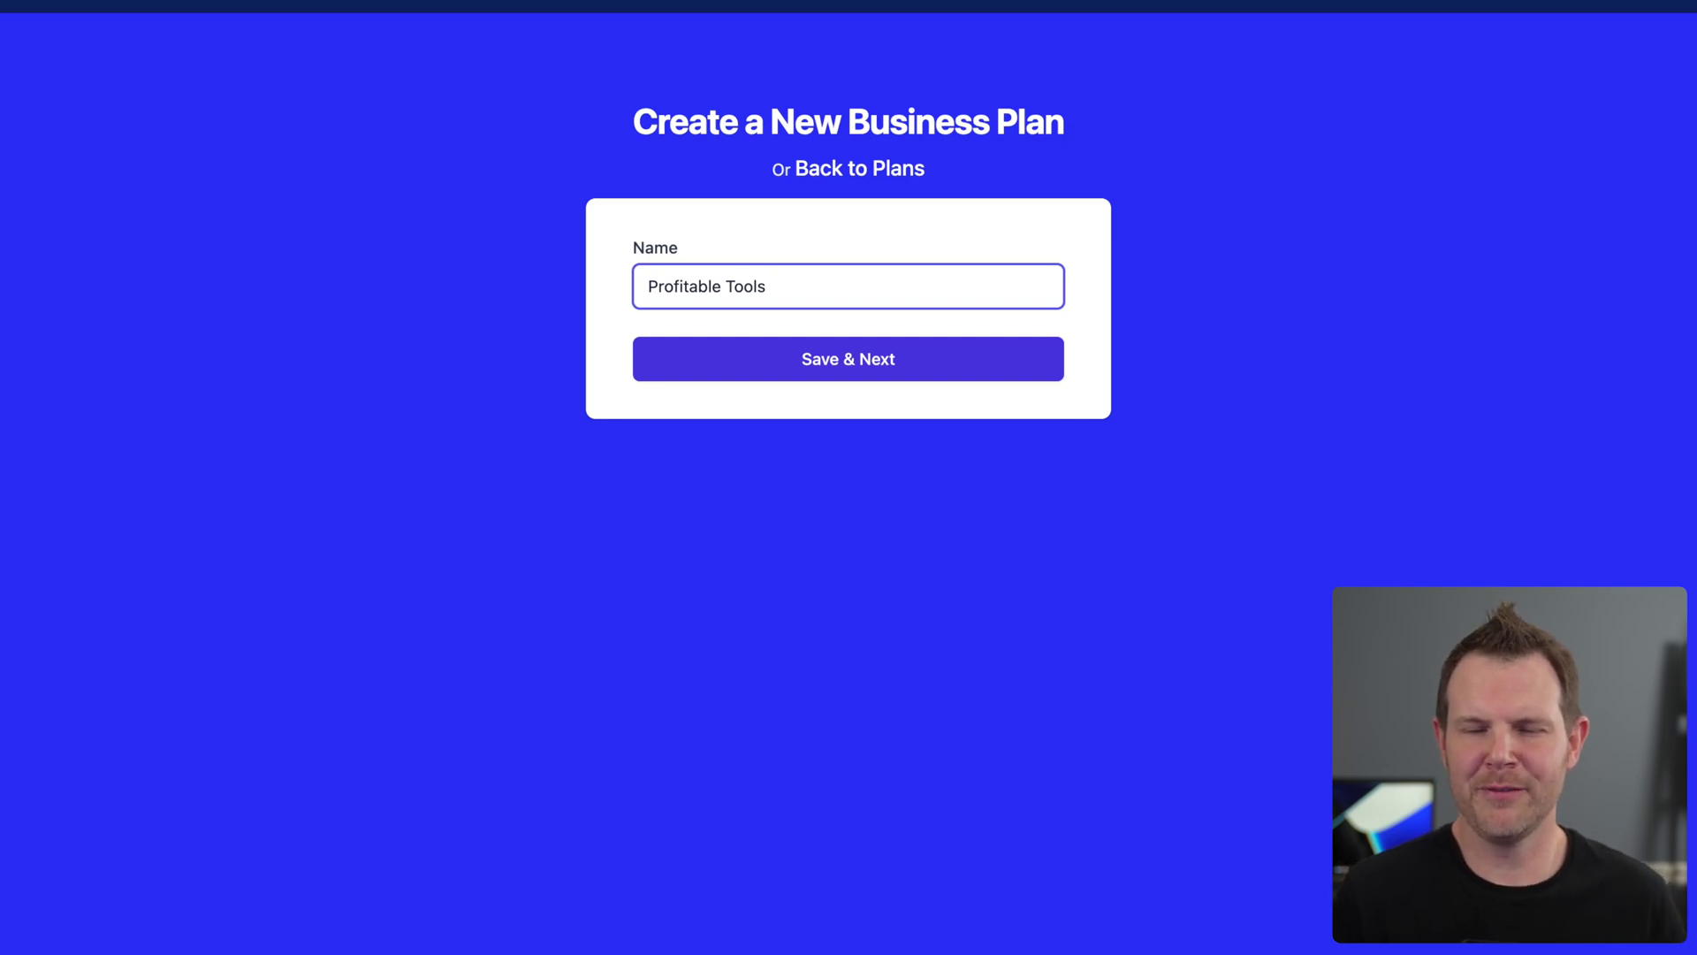
pyautogui.click(865, 367)
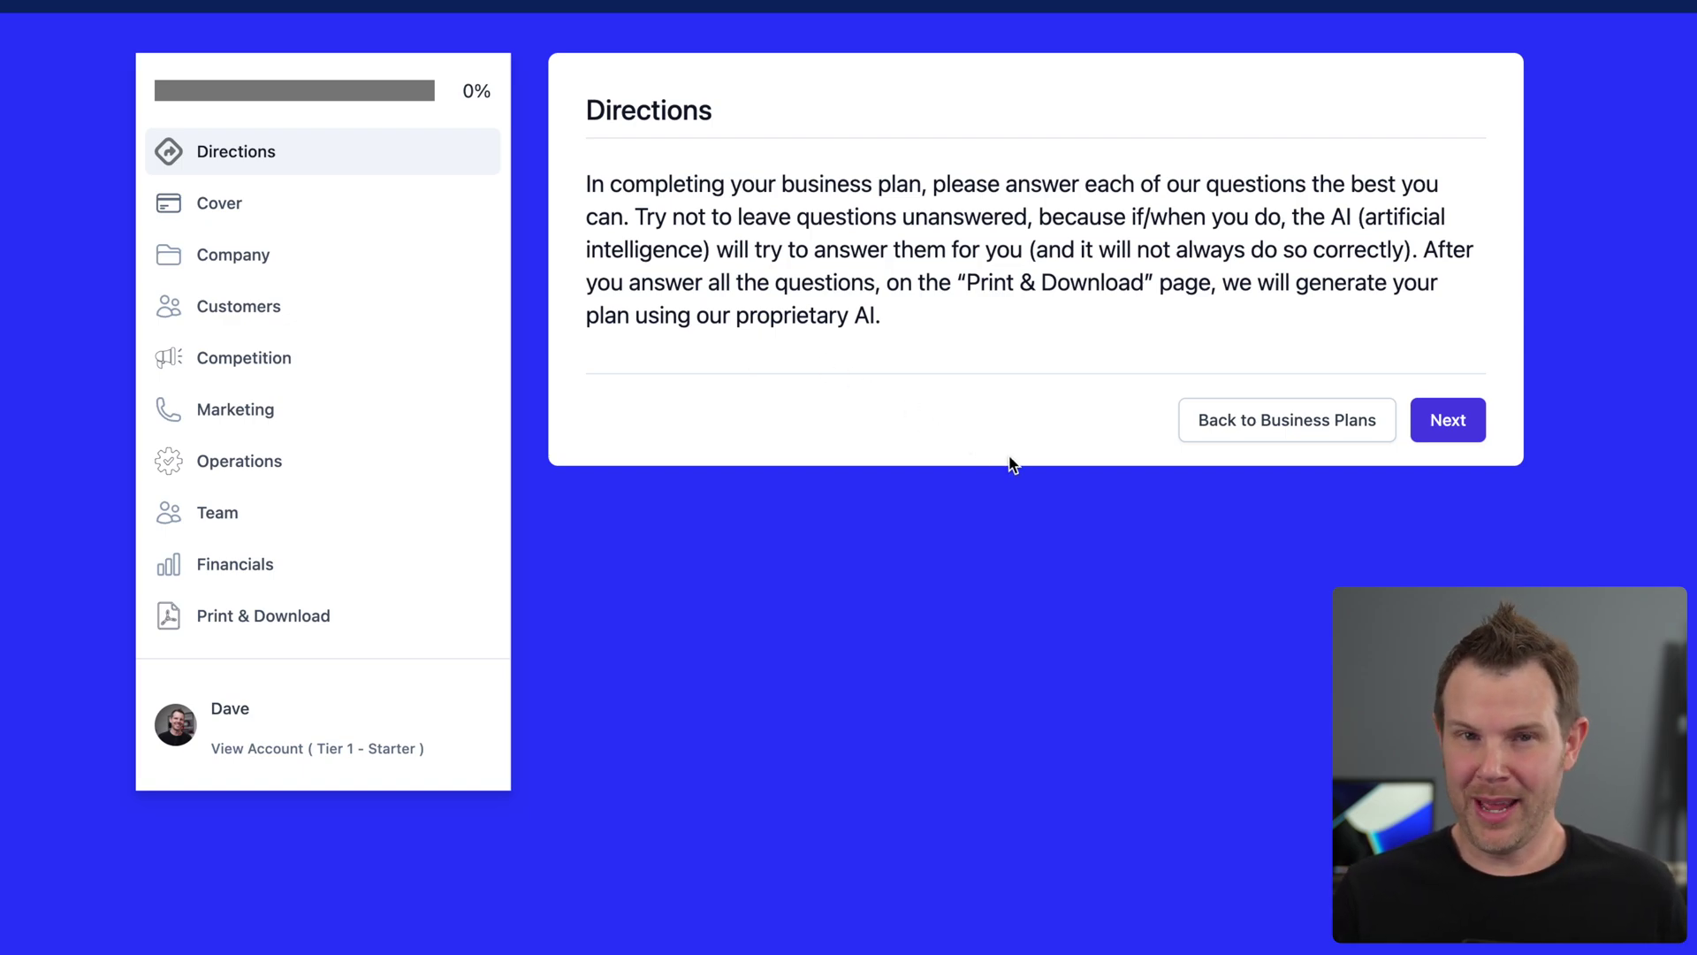
# Continue past the directions, choose Design 3 for the cover page, and proceed to the company name entry in the cover page information
pyautogui.click(1460, 428)
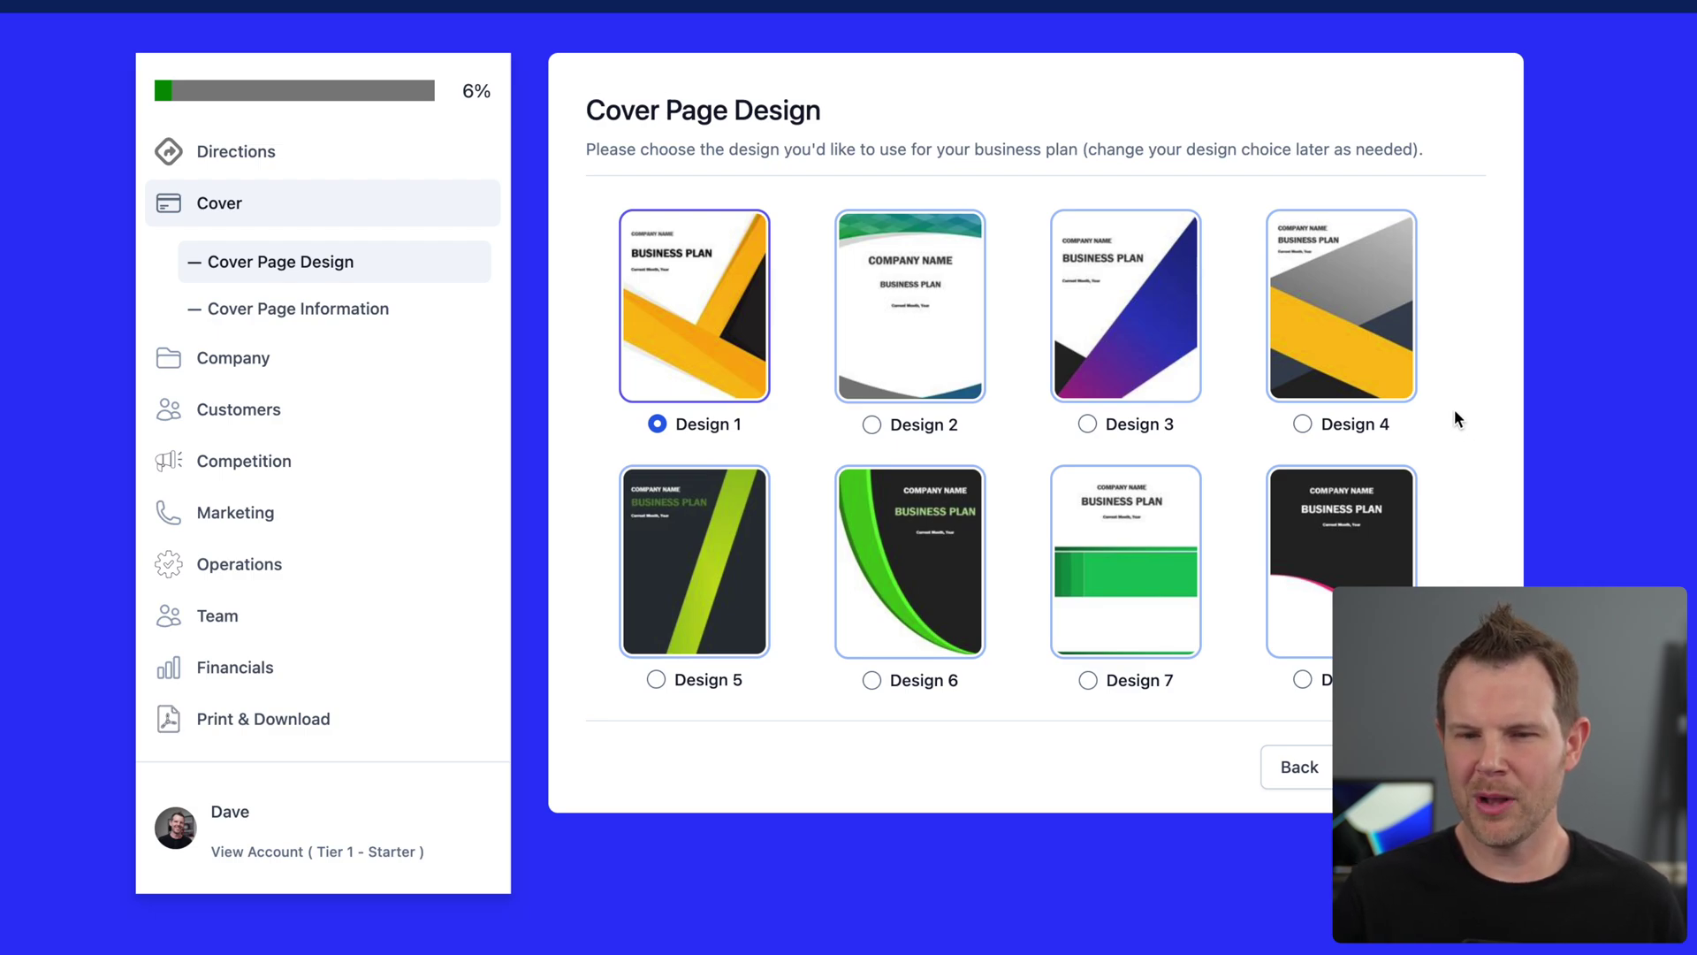
pyautogui.moveTo(1342, 371)
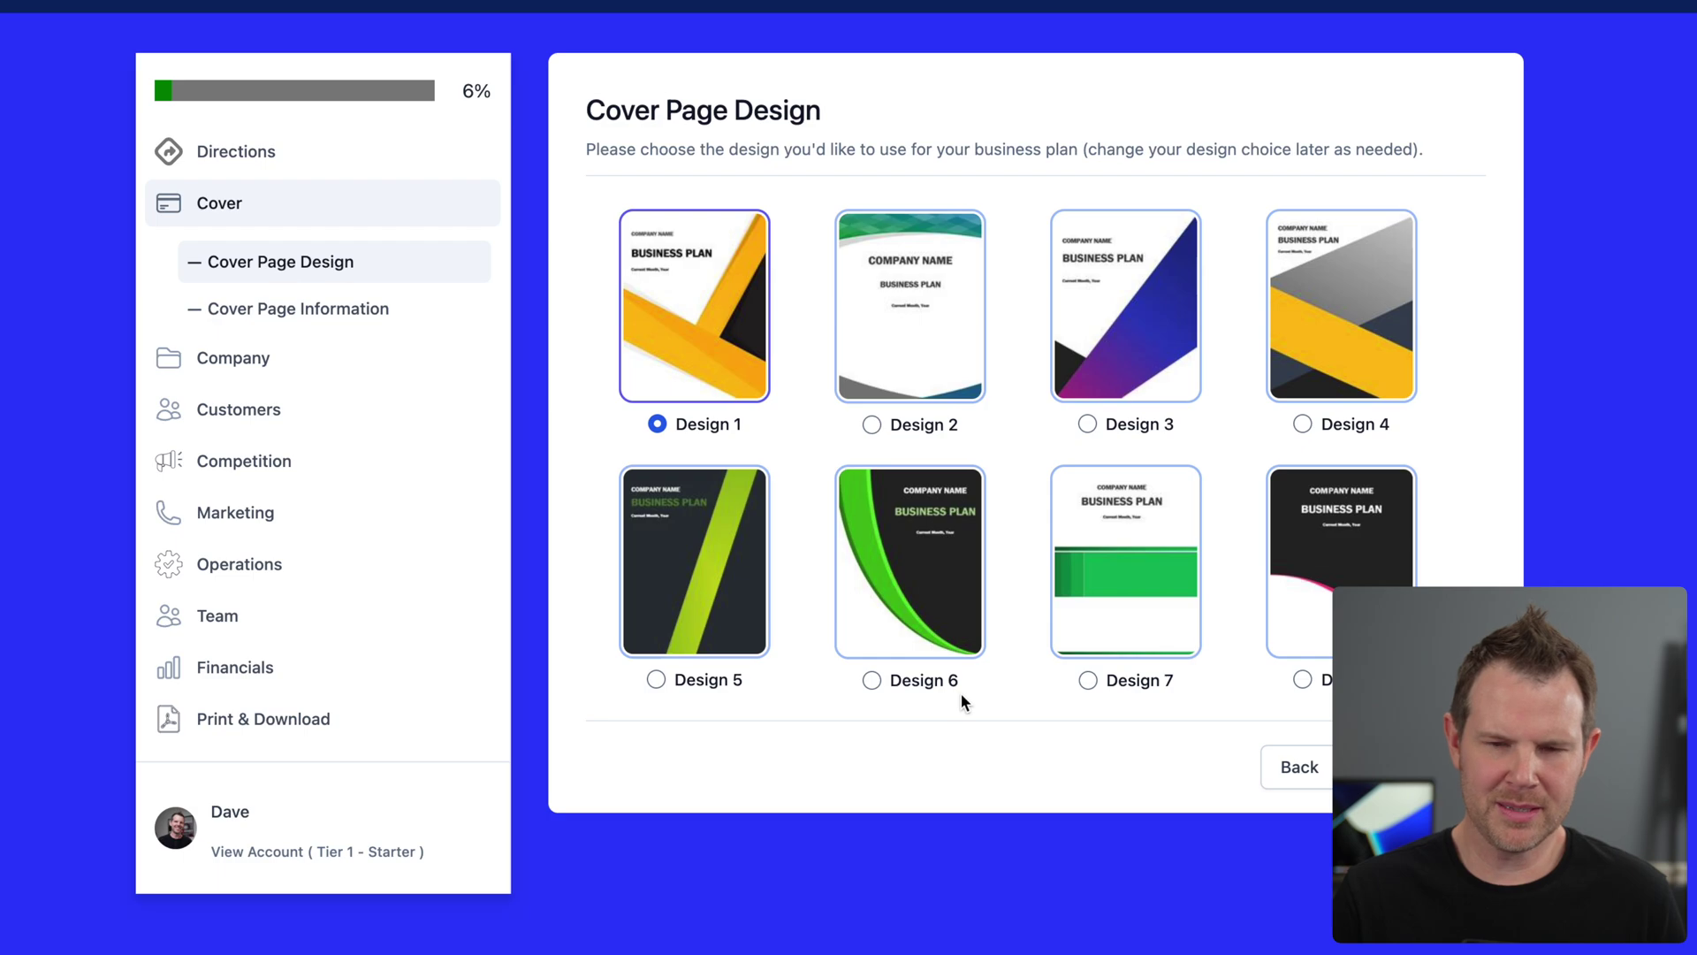
pyautogui.click(1175, 656)
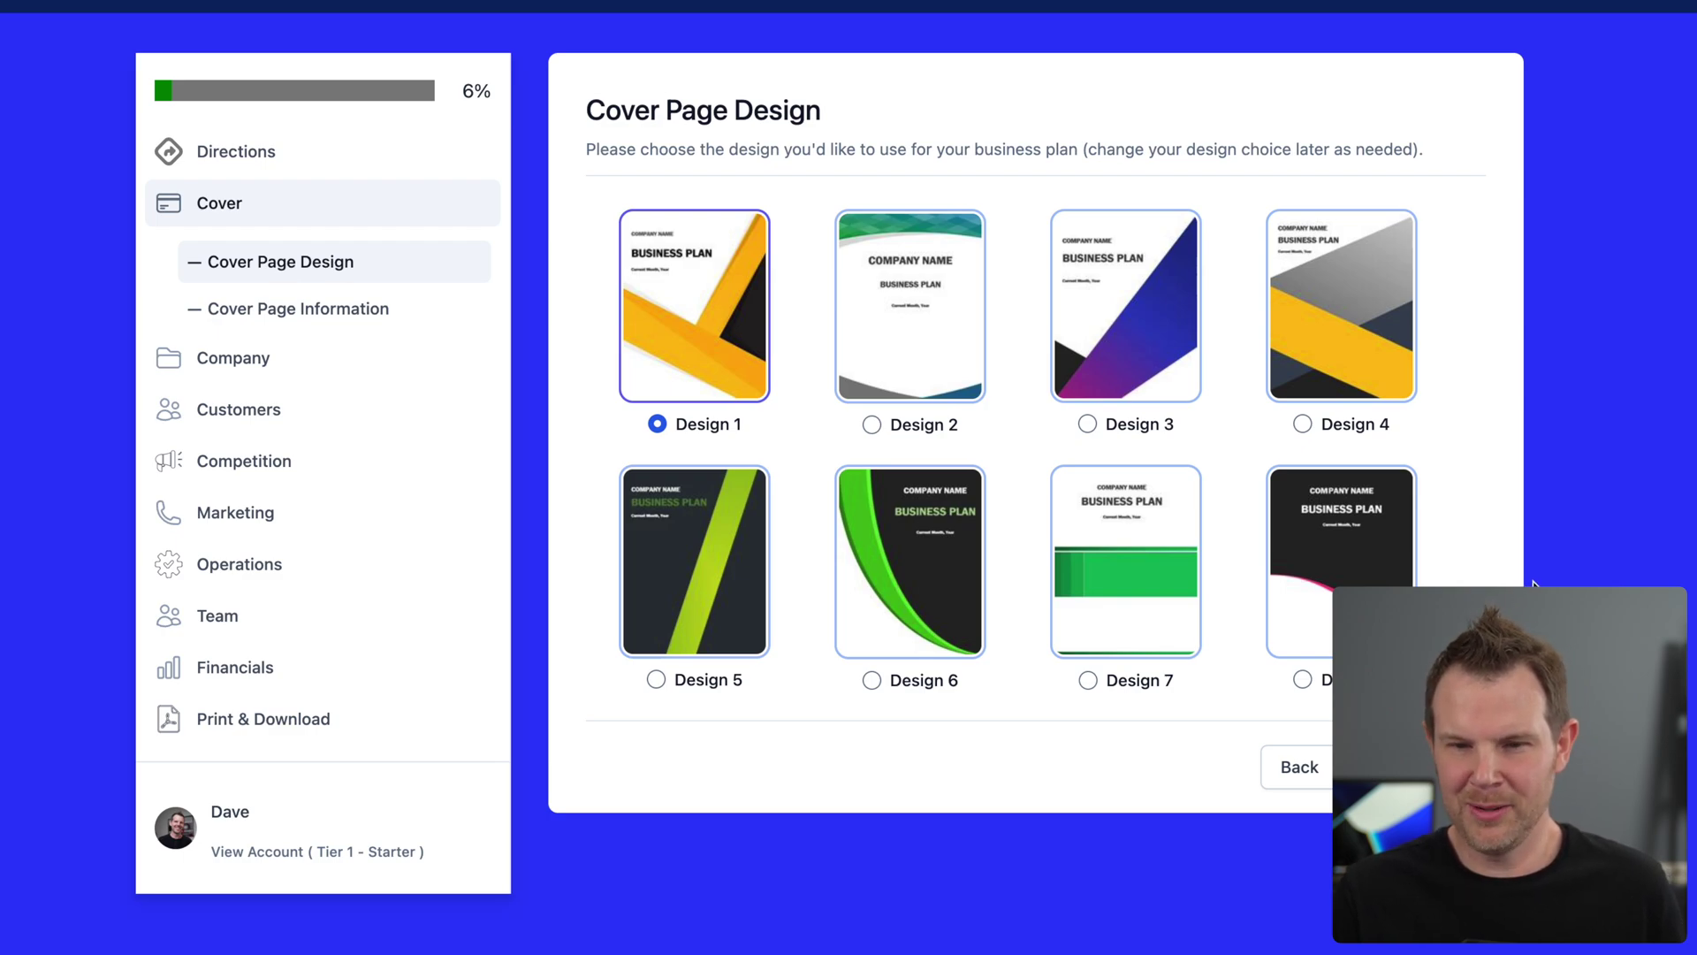
pyautogui.click(1083, 422)
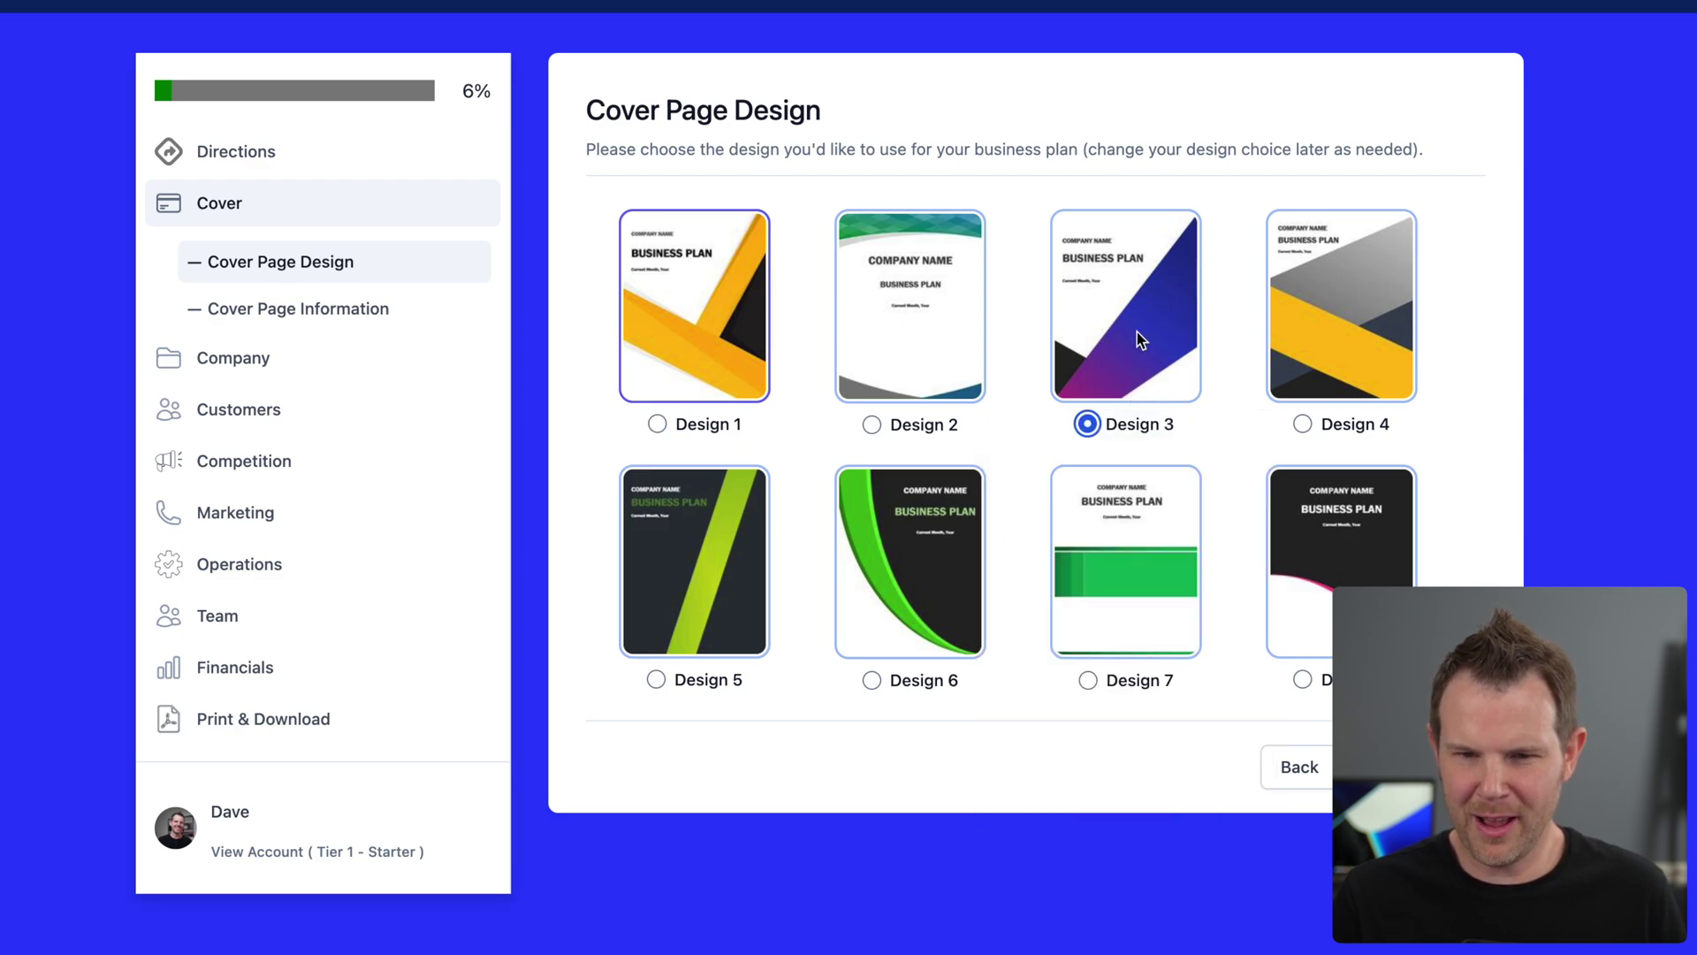
pyautogui.moveTo(730, 309)
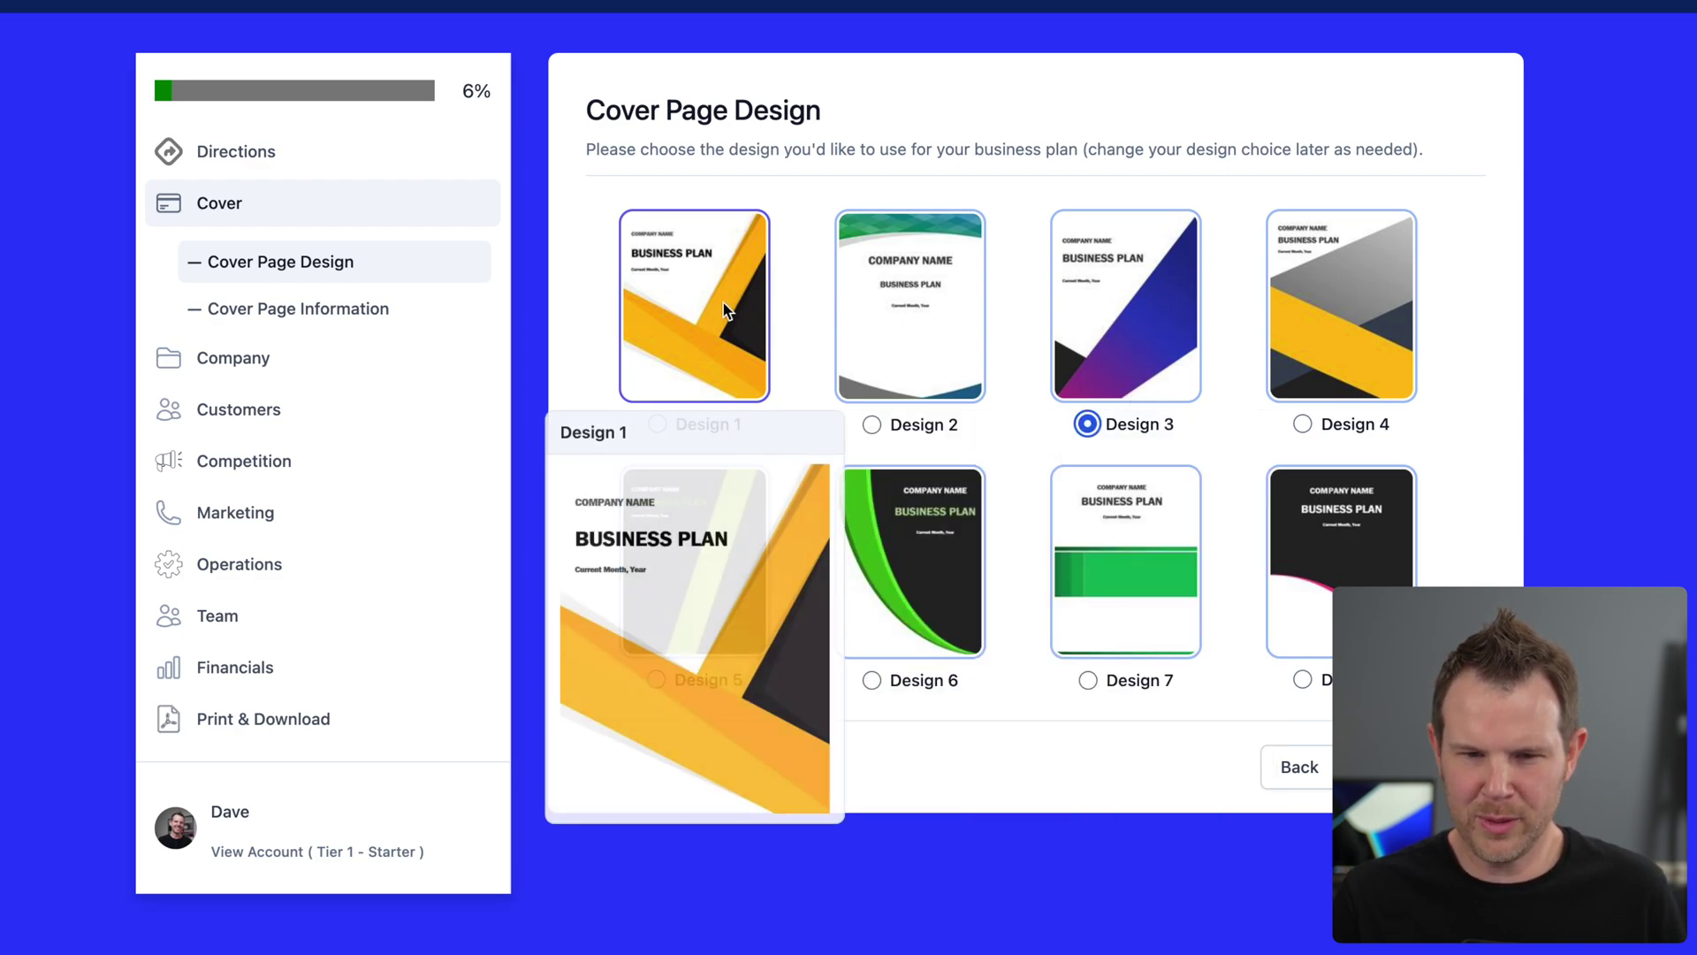
pyautogui.moveTo(1155, 535)
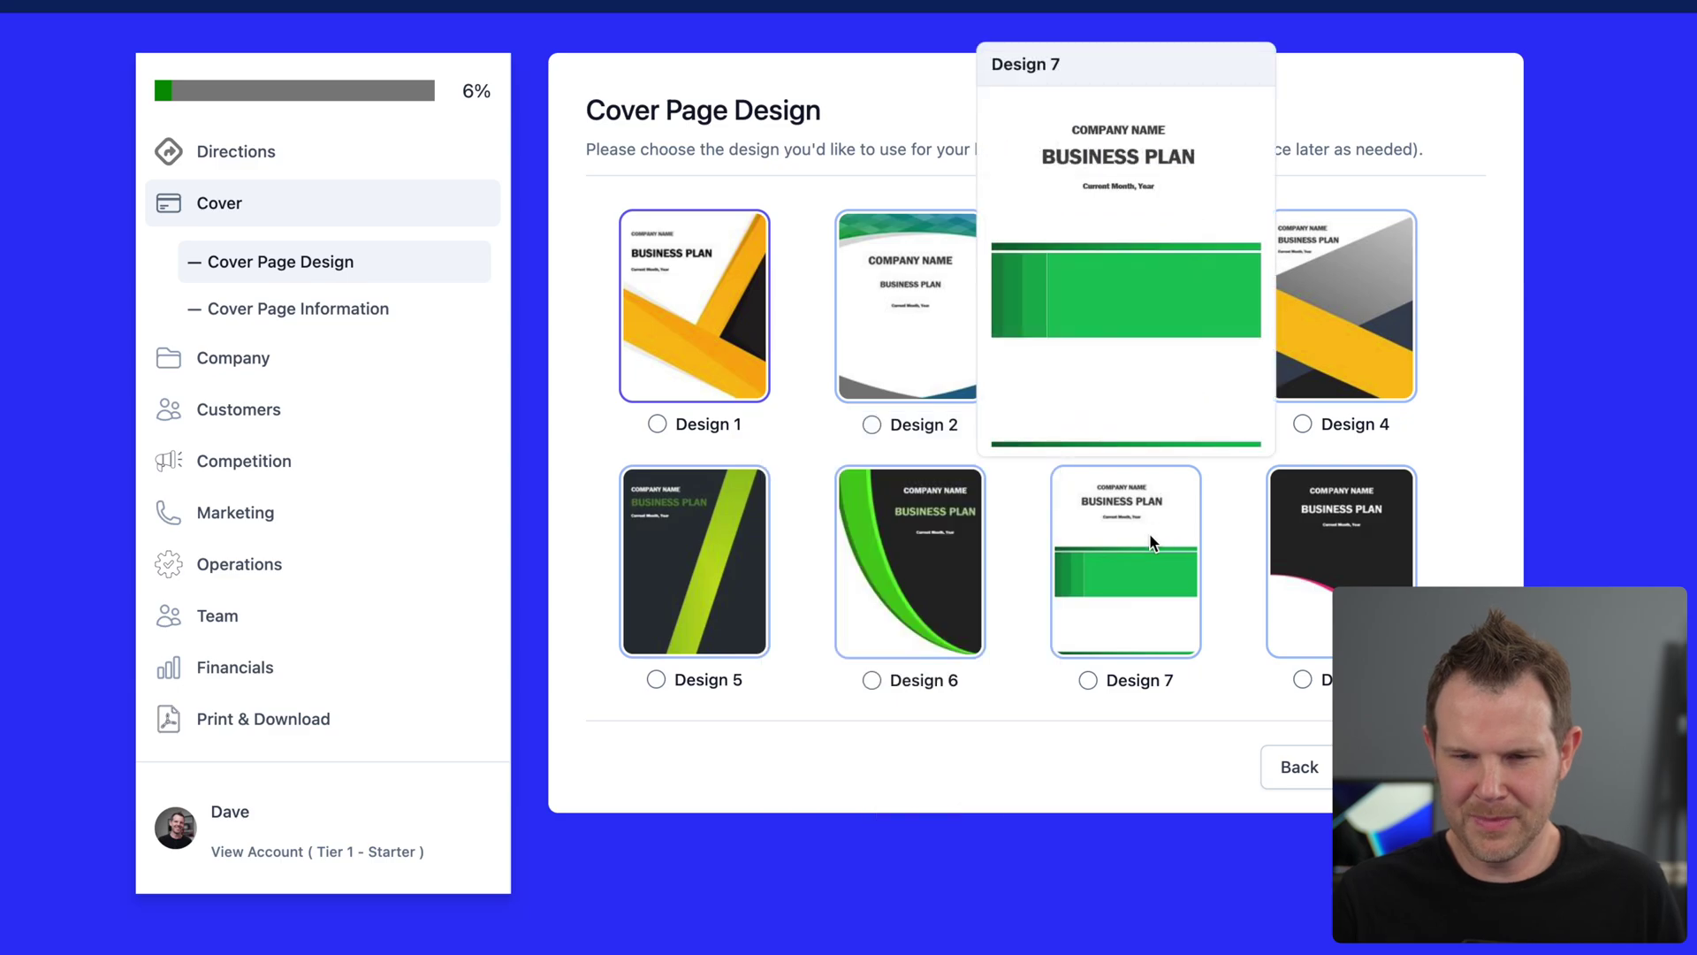
pyautogui.click(1115, 352)
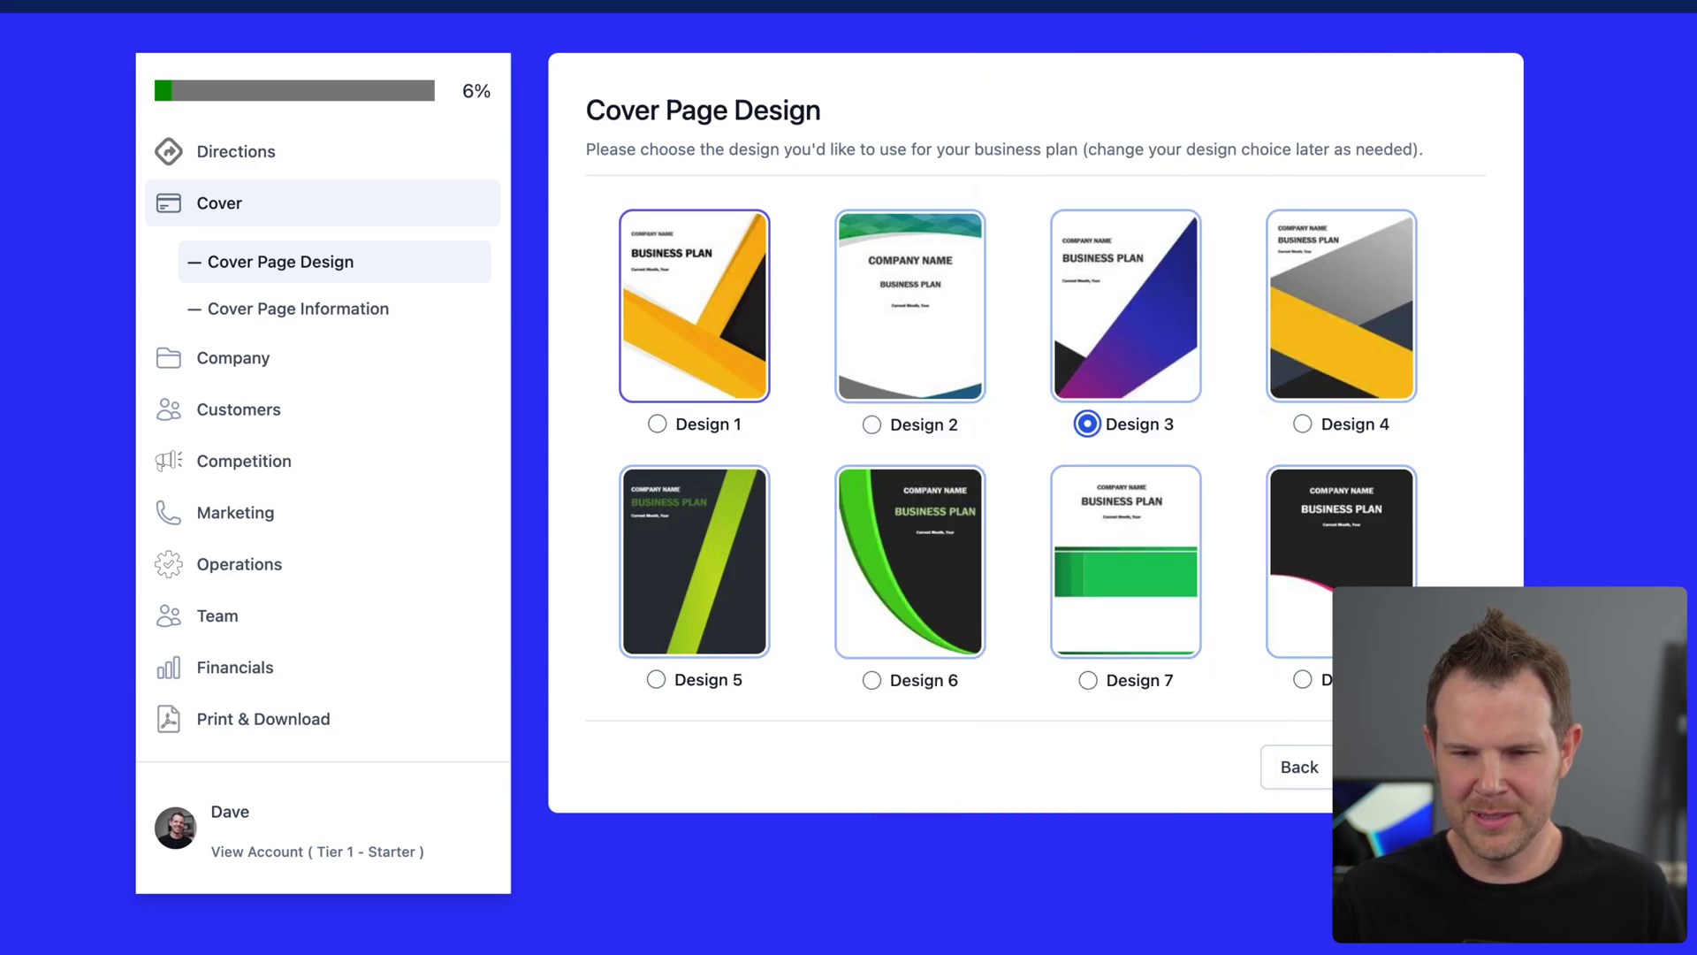
pyautogui.click(1405, 766)
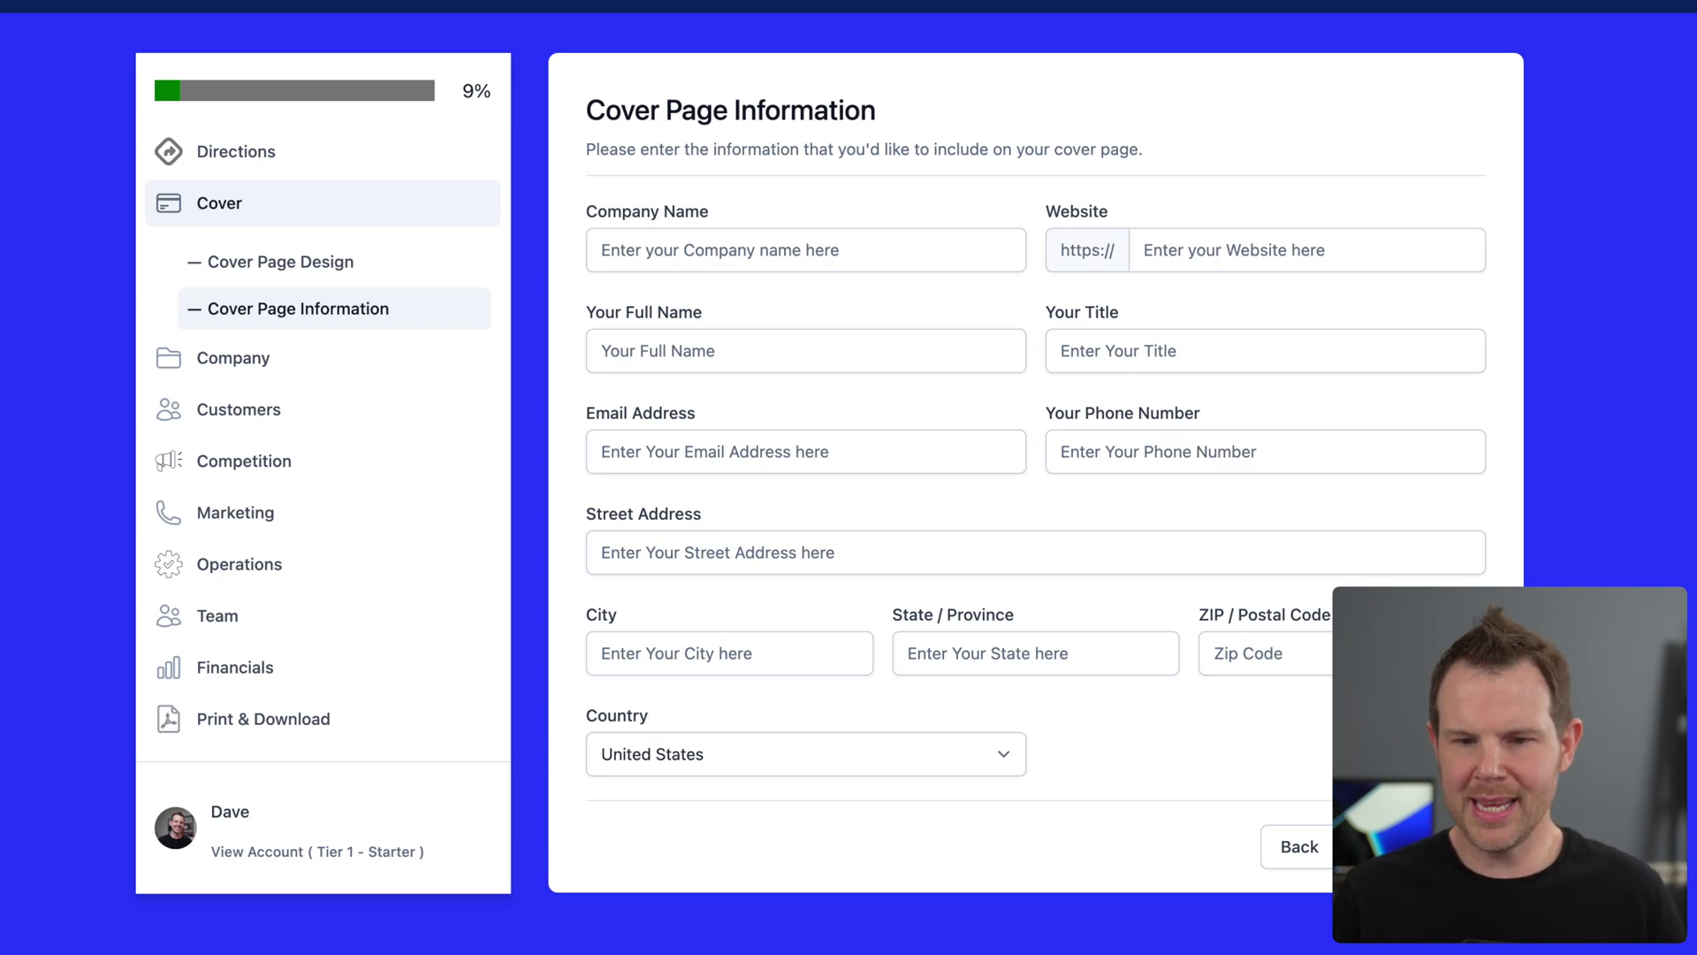
pyautogui.click(835, 250)
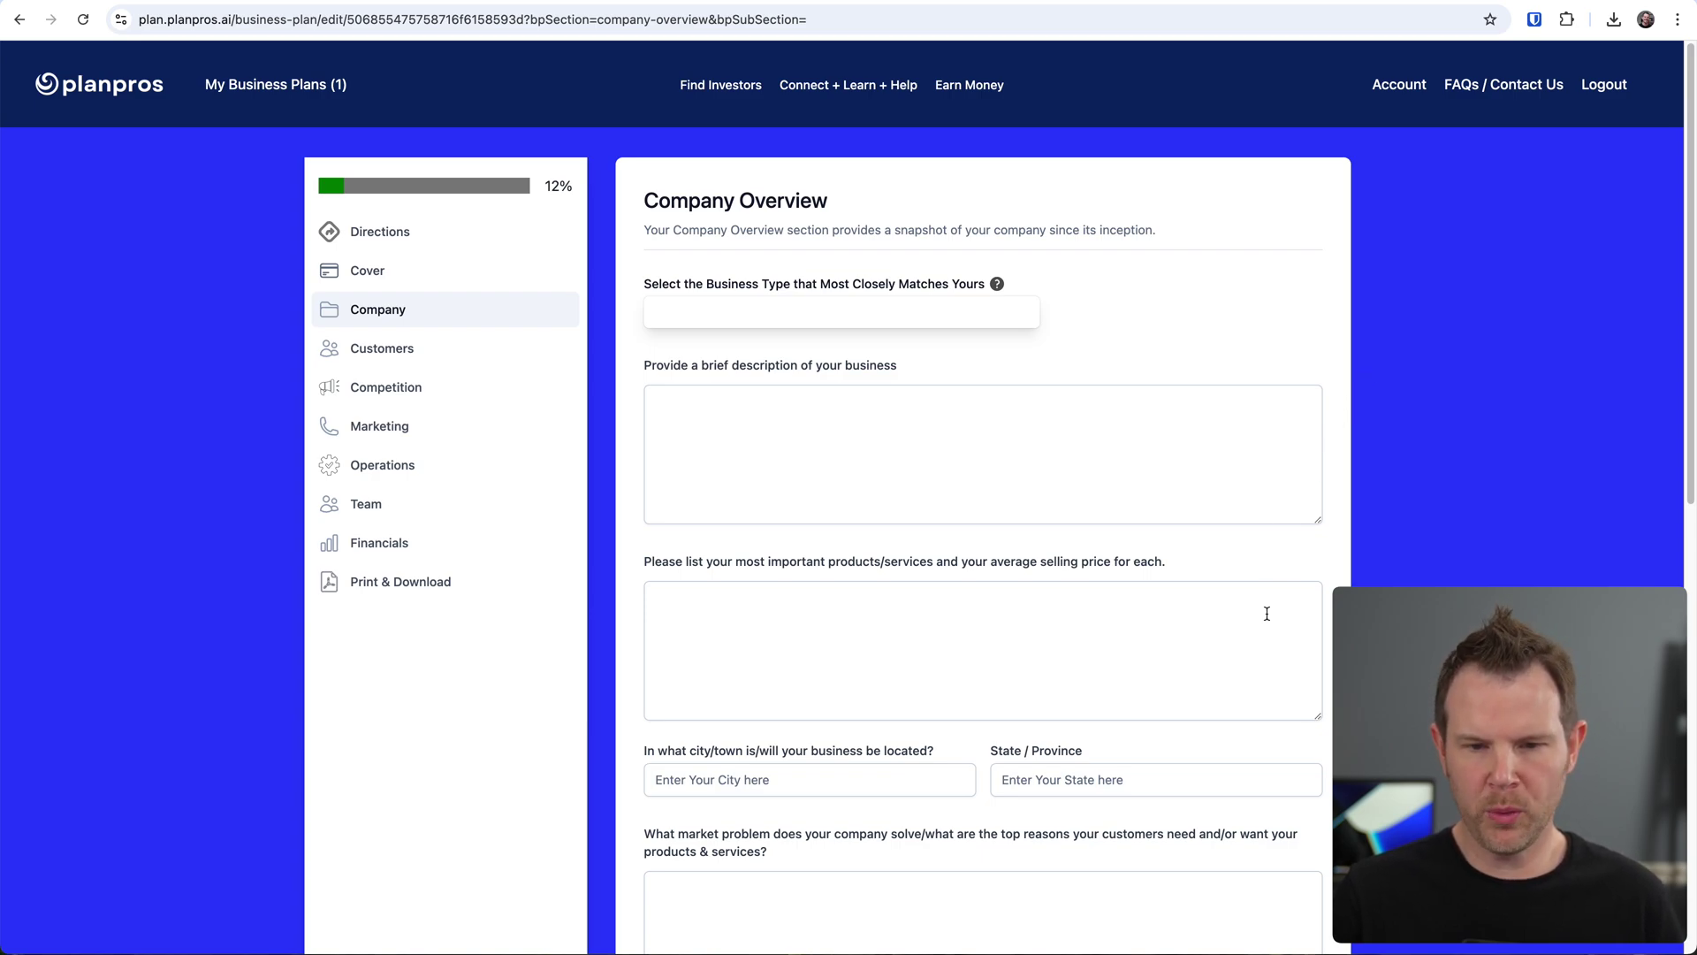
# Review the Company Overview questions on the business description, products, location, market problem, founding date, legal structure and accomplishments
pyautogui.scroll(-1, 1271, 610)
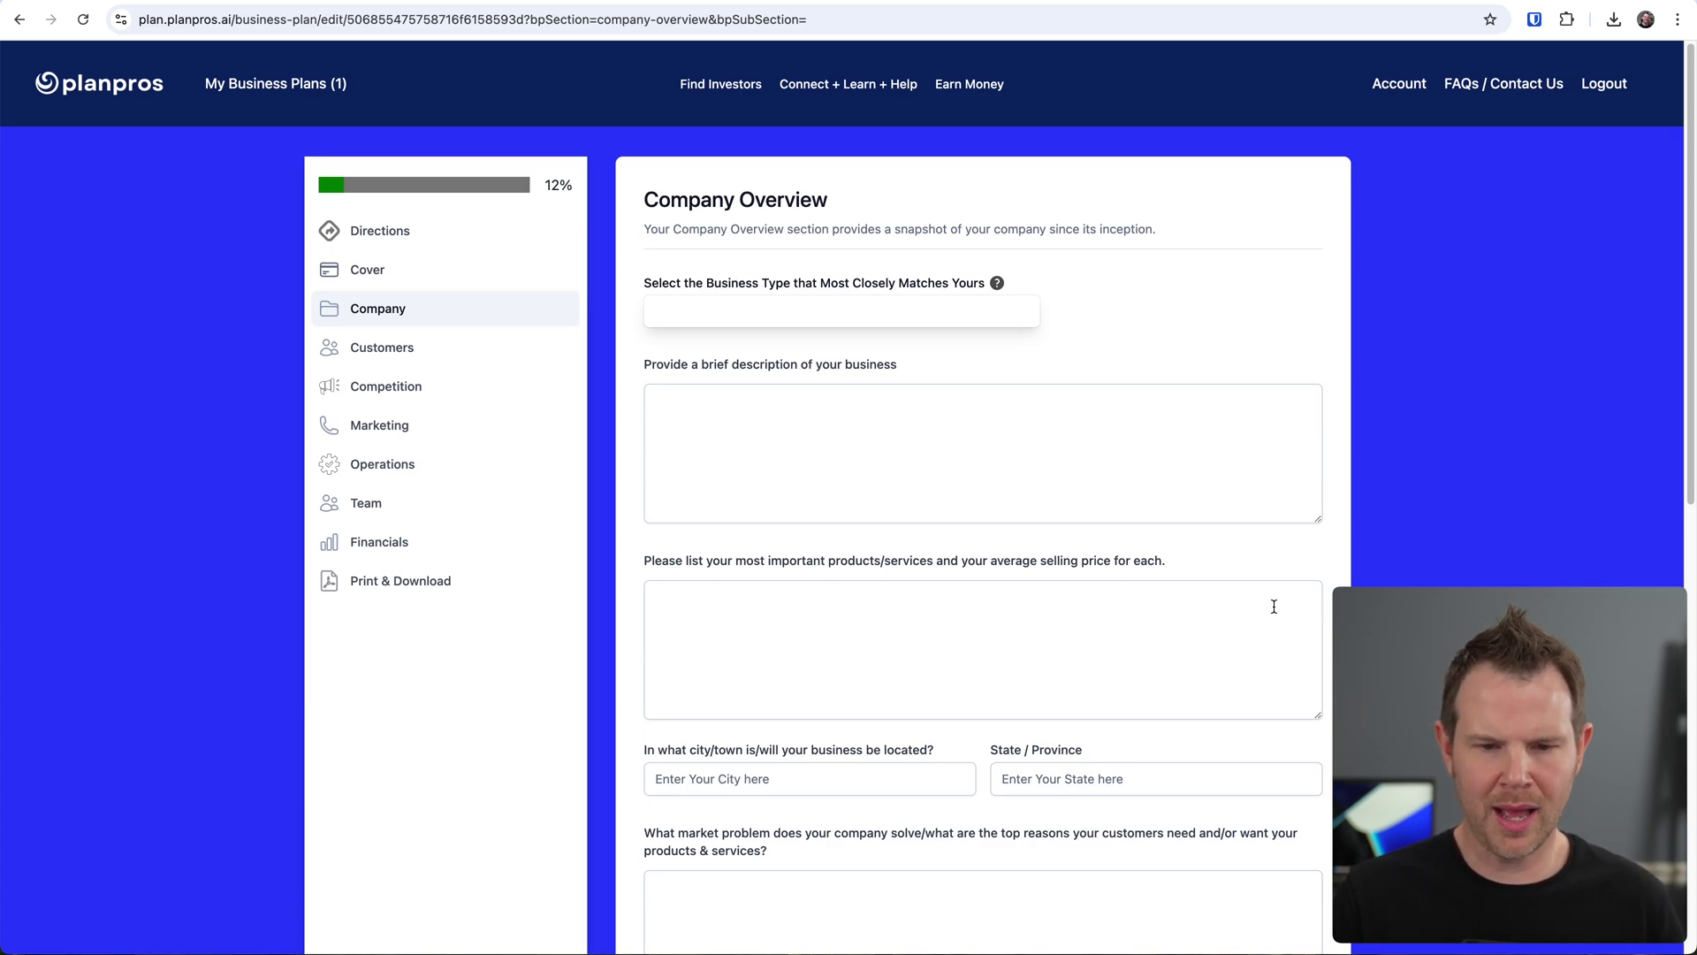
pyautogui.scroll(-3, 1274, 606)
pyautogui.scroll(-2, 1274, 607)
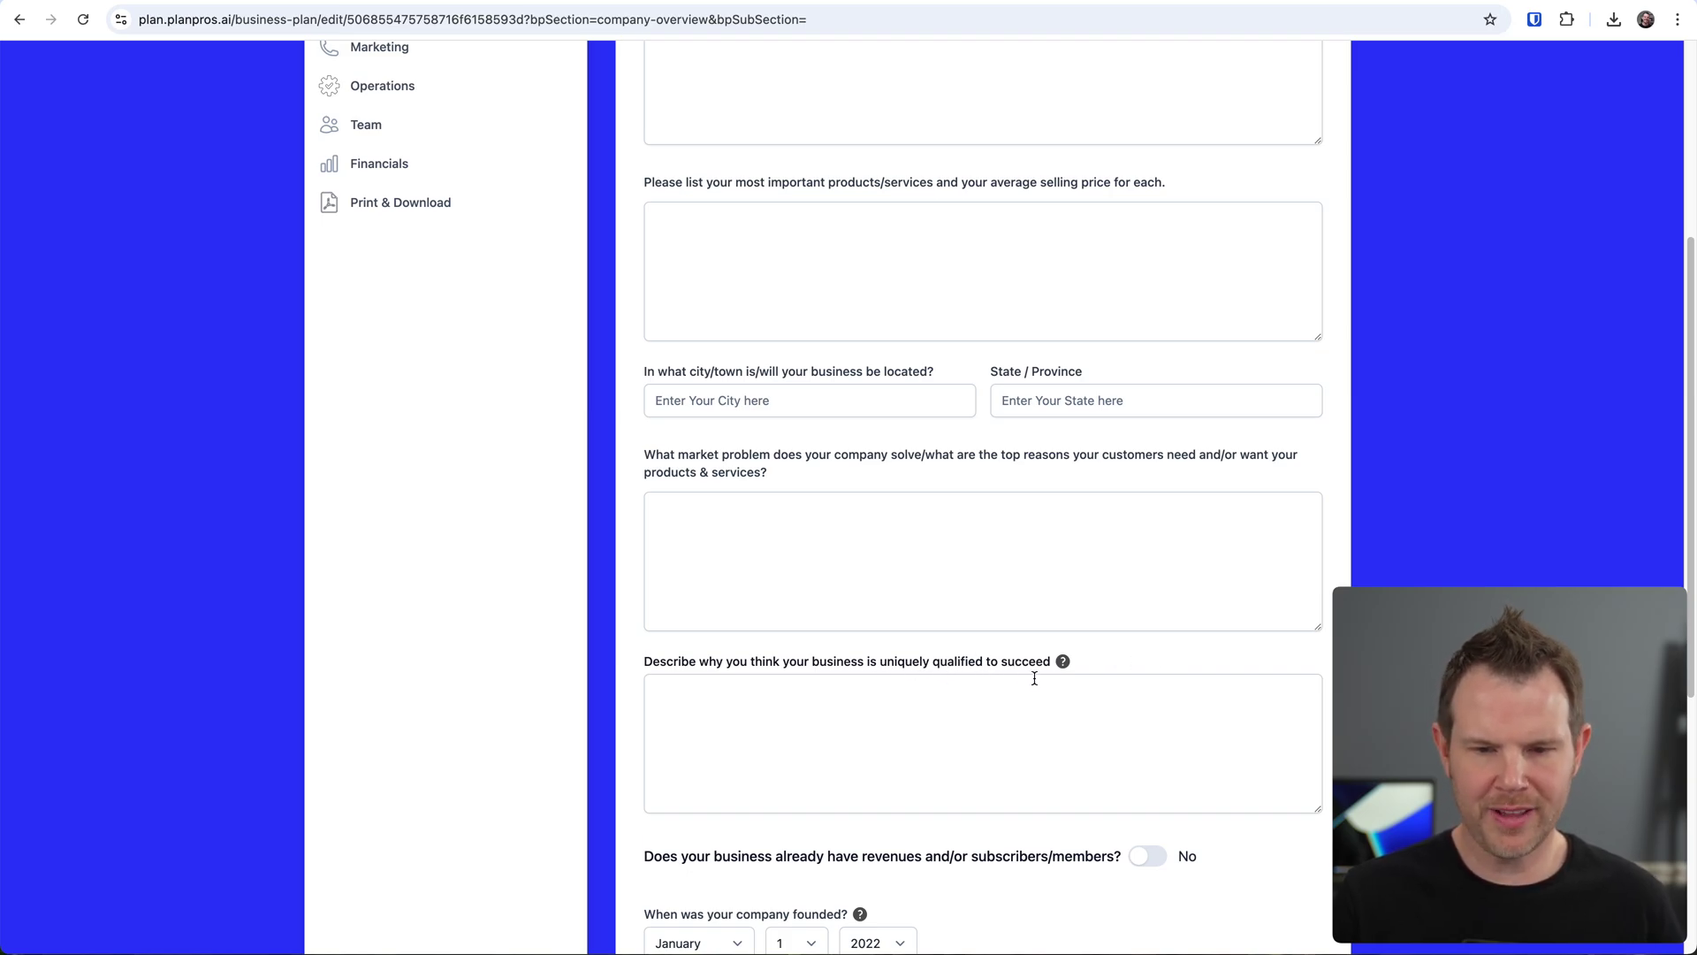
pyautogui.scroll(-2, 783, 676)
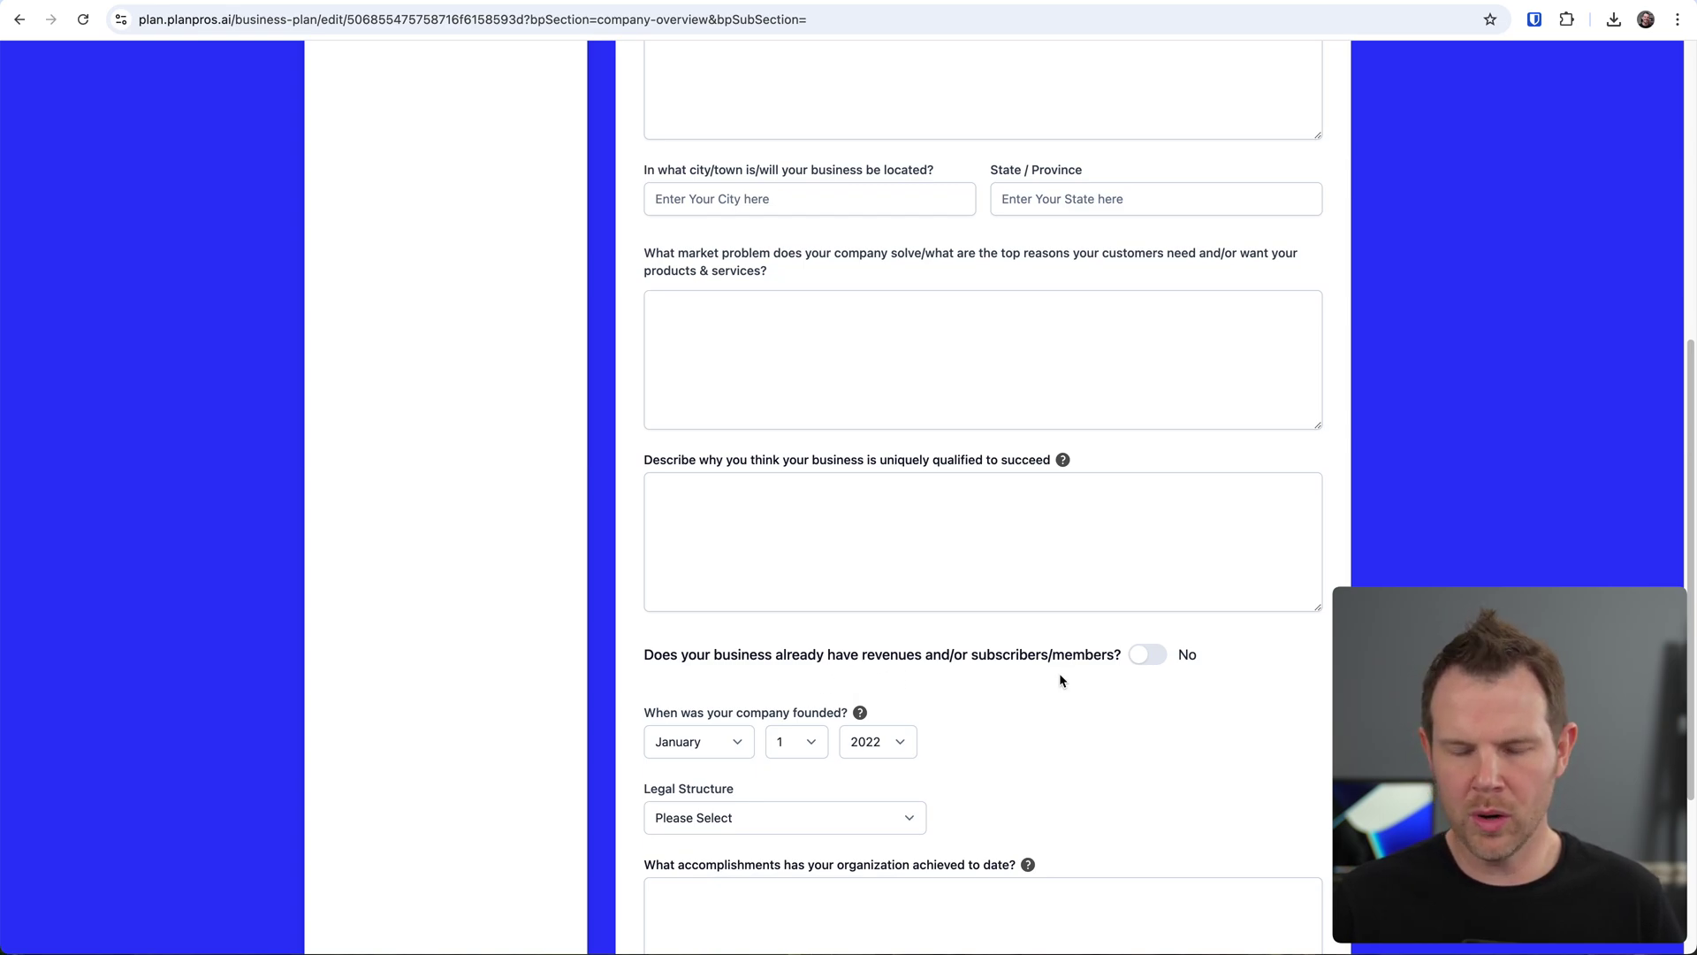
pyautogui.scroll(-5, 1102, 675)
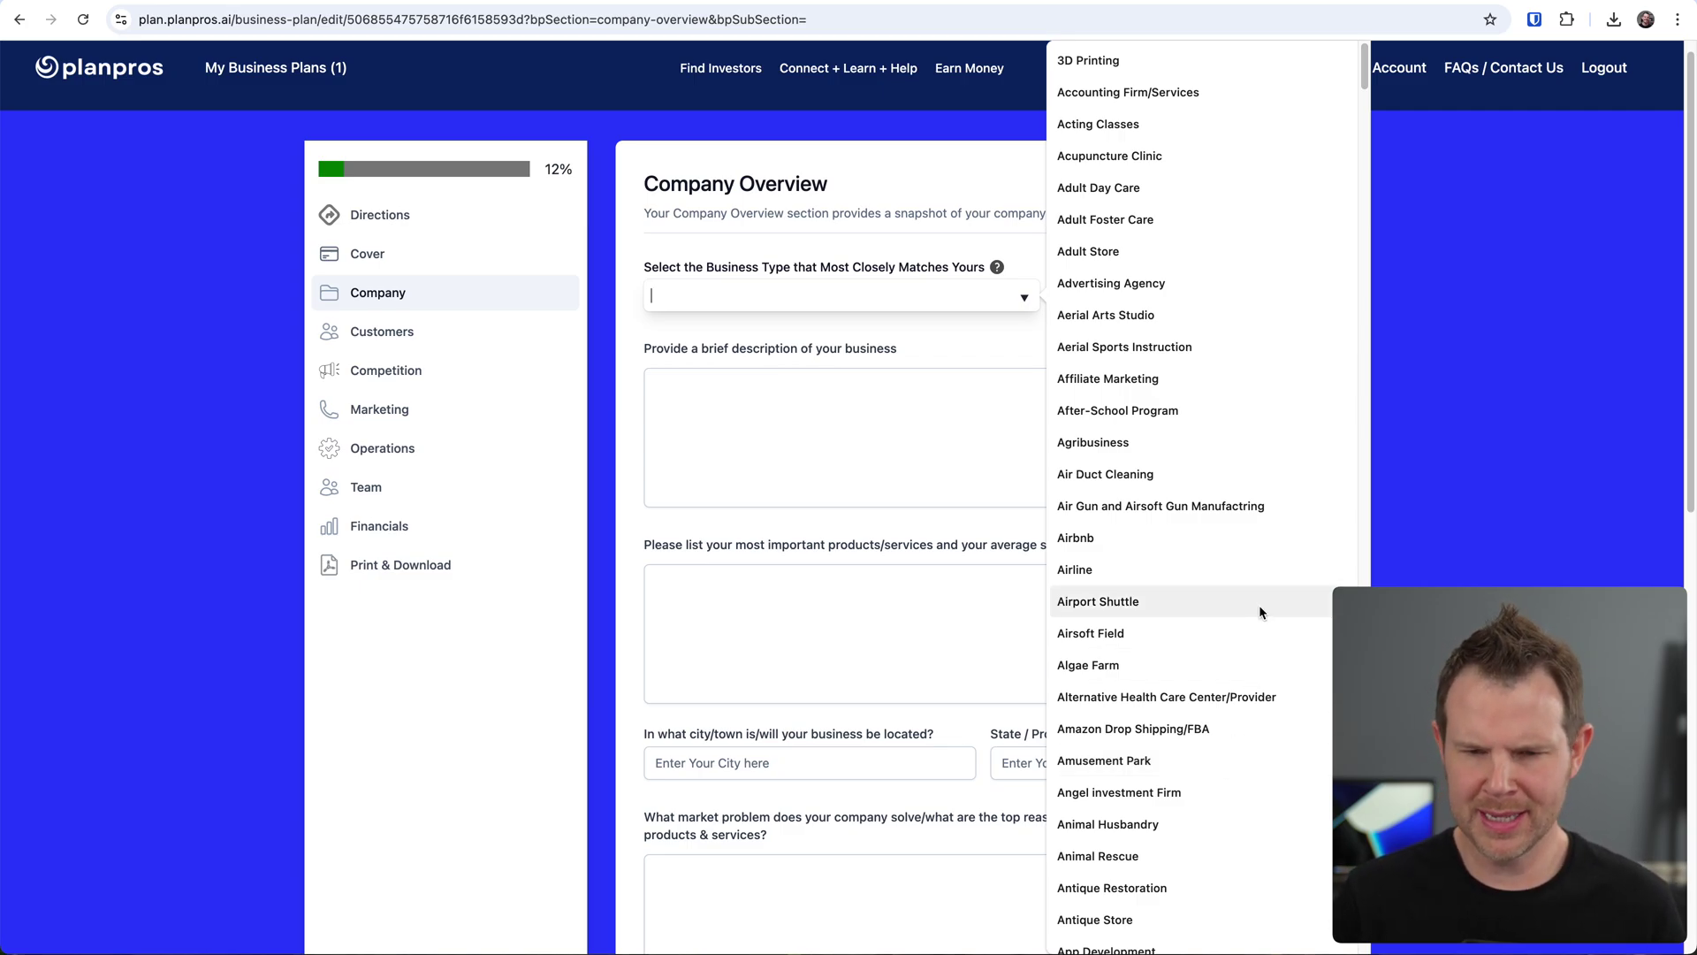
# Look through the list of business types in the Company Overview for one that matches the company
pyautogui.scroll(-10, 1259, 748)
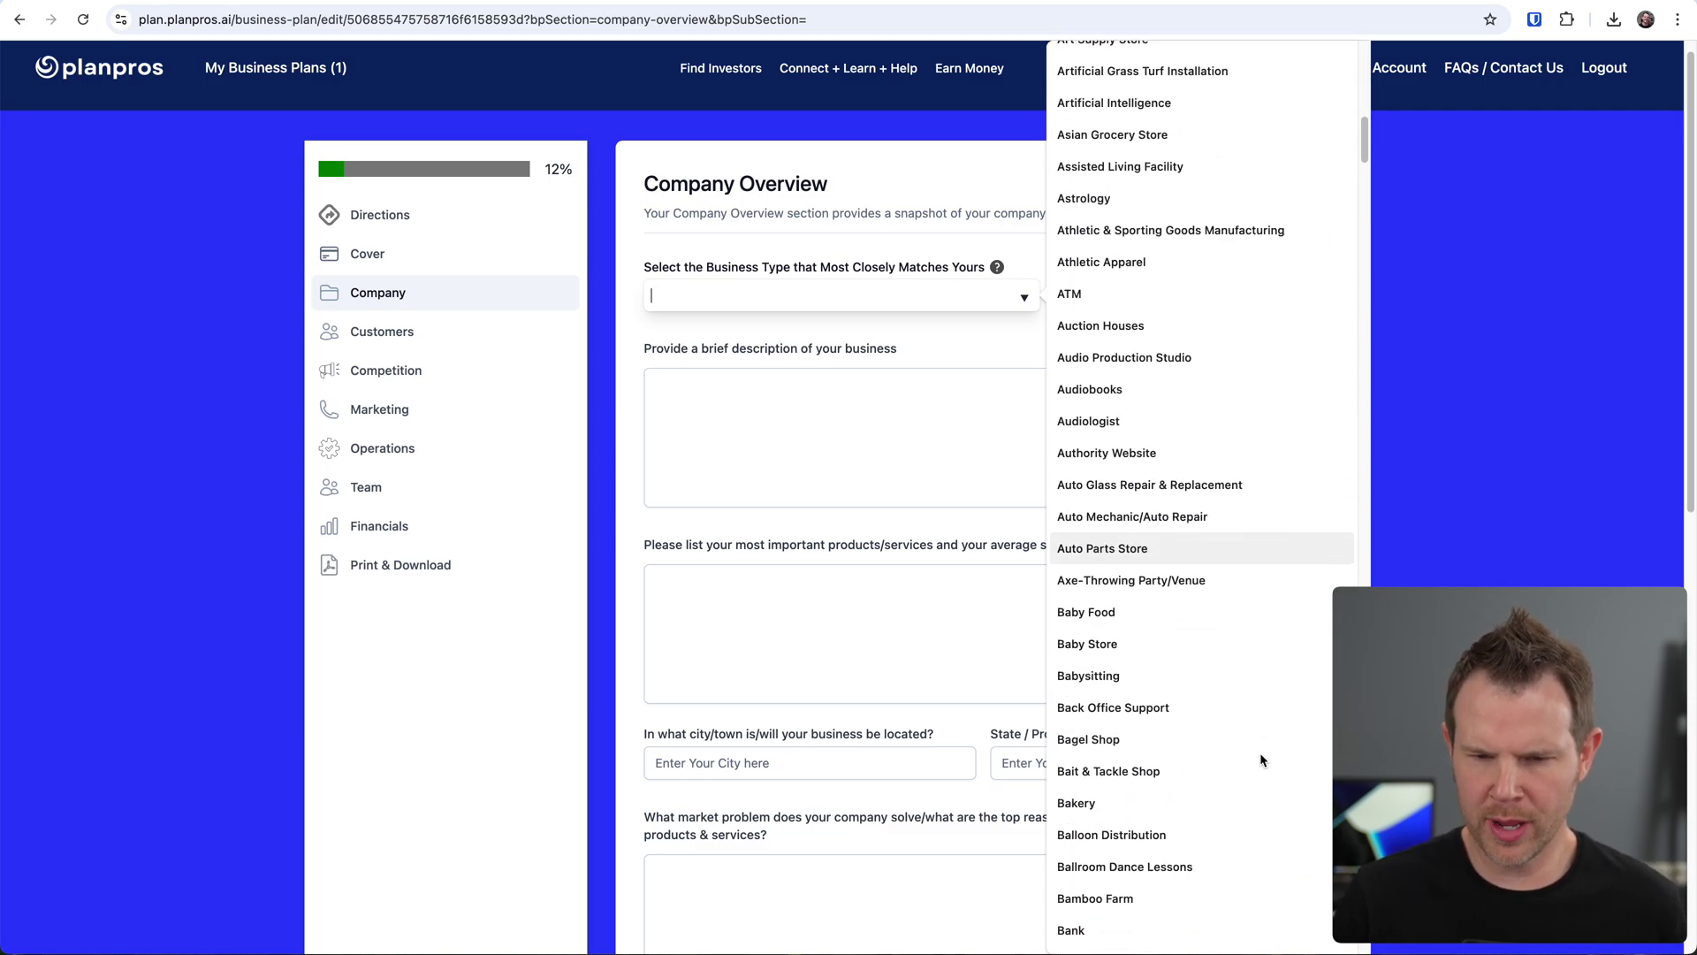
pyautogui.scroll(-7, 1260, 751)
pyautogui.scroll(-7, 1258, 749)
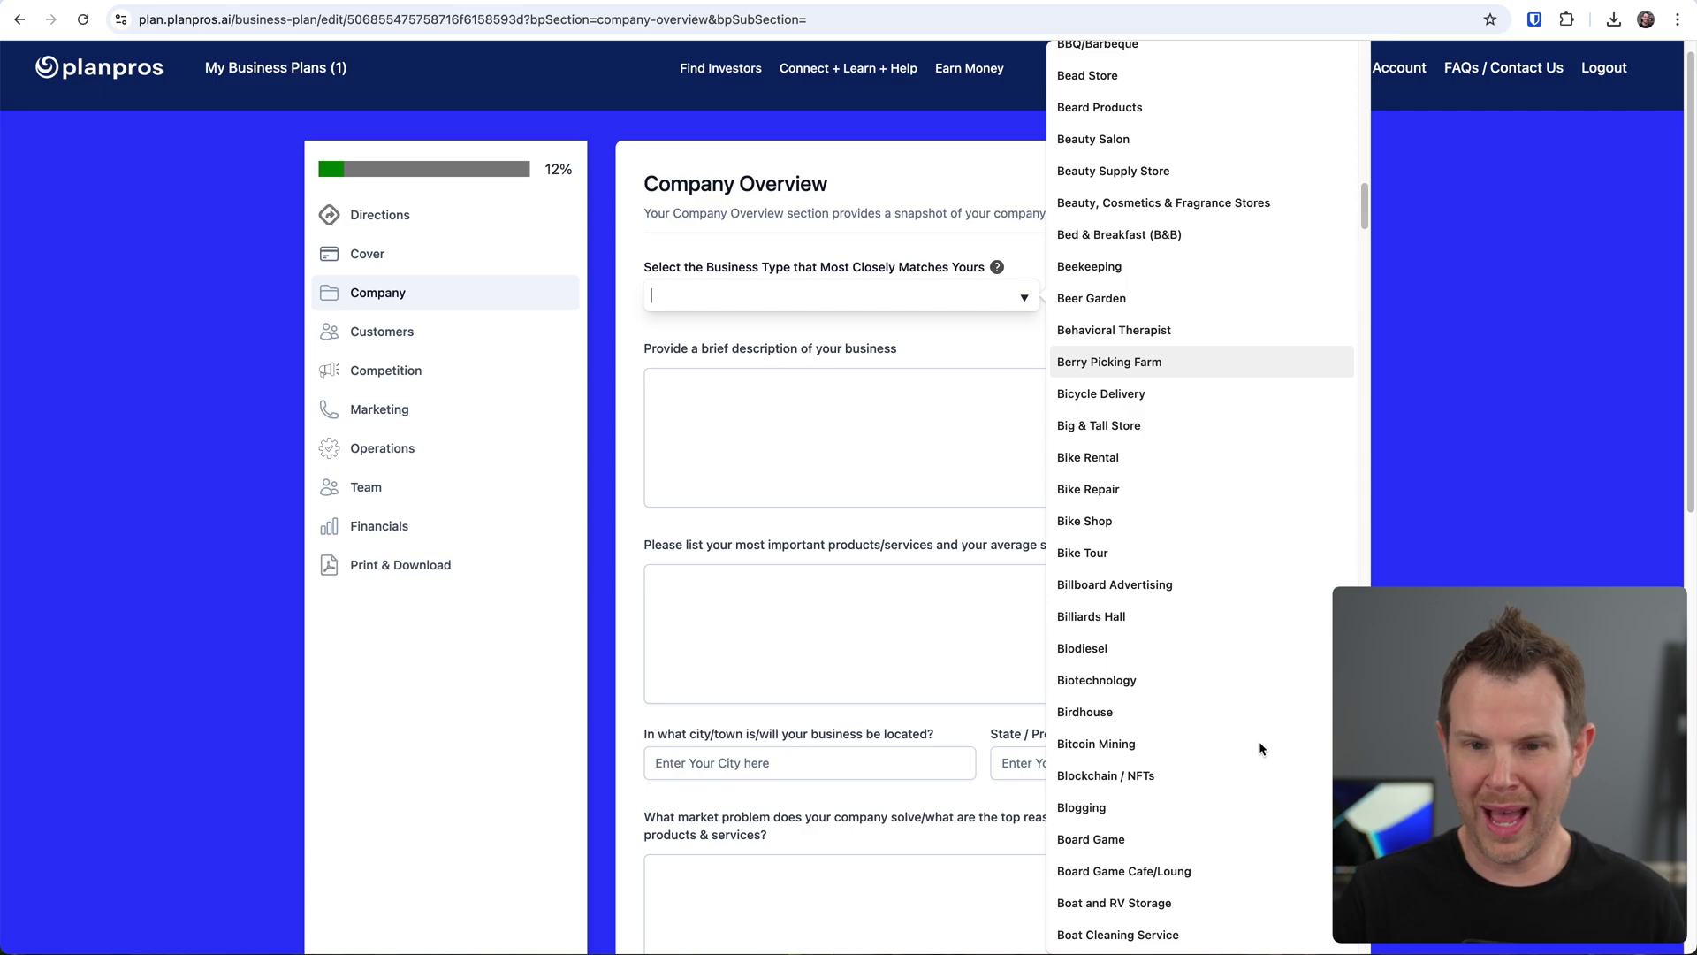
pyautogui.scroll(6, 1258, 744)
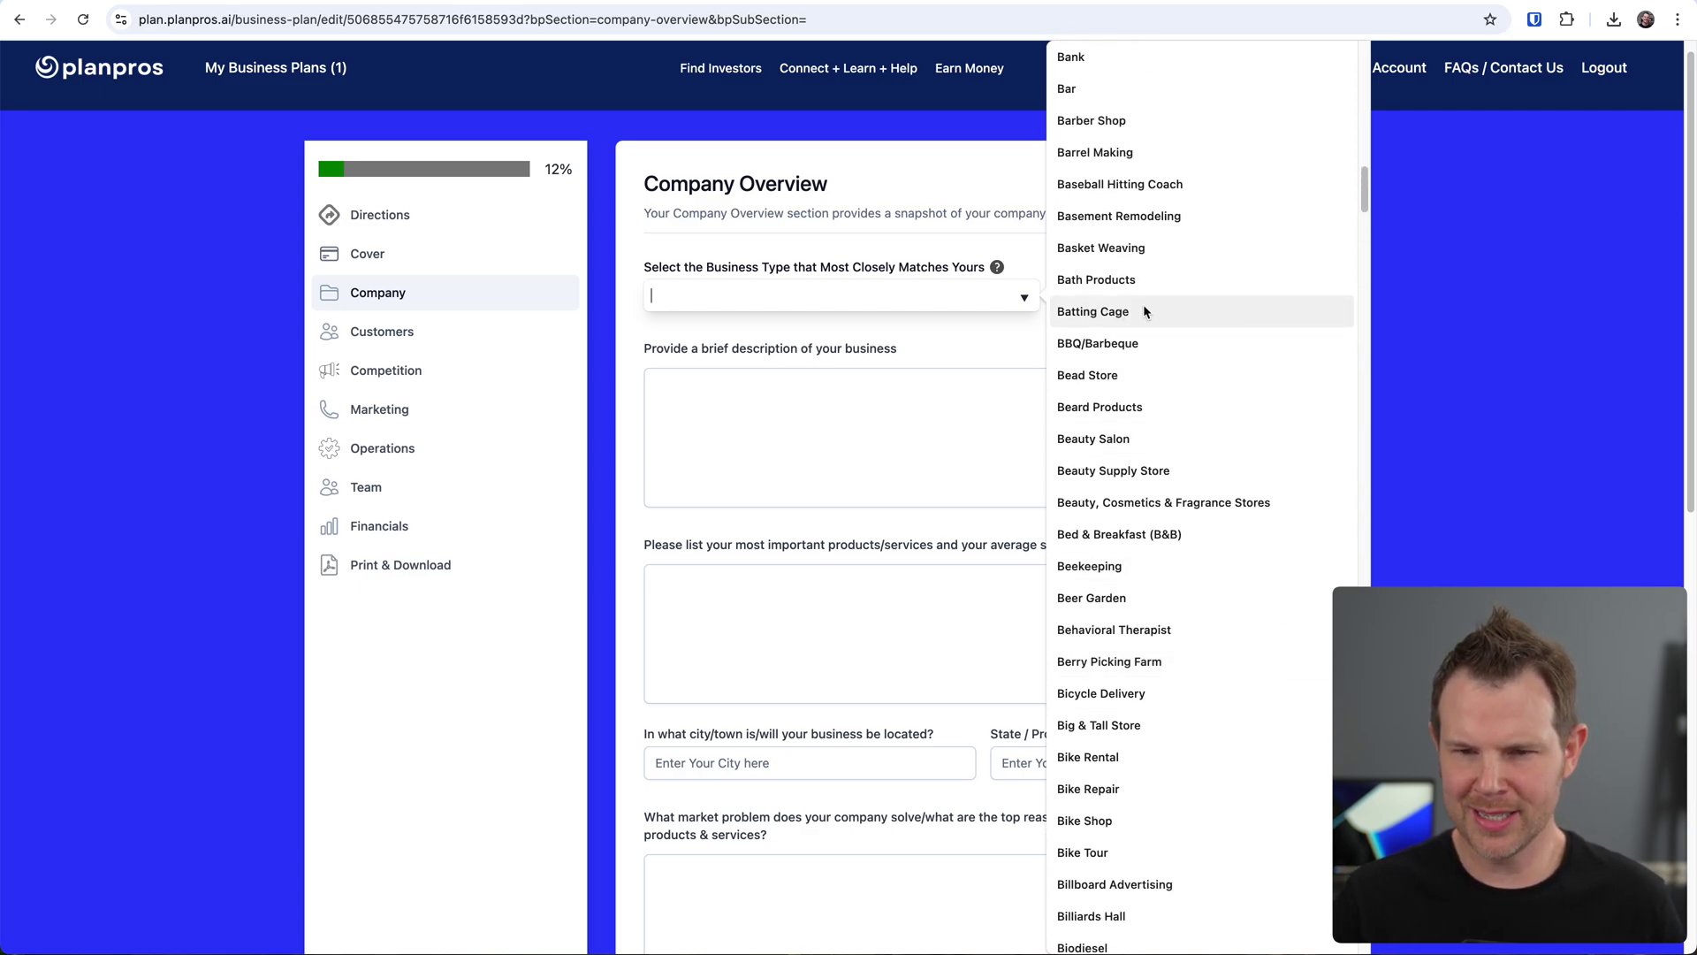
pyautogui.scroll(-8, 1196, 680)
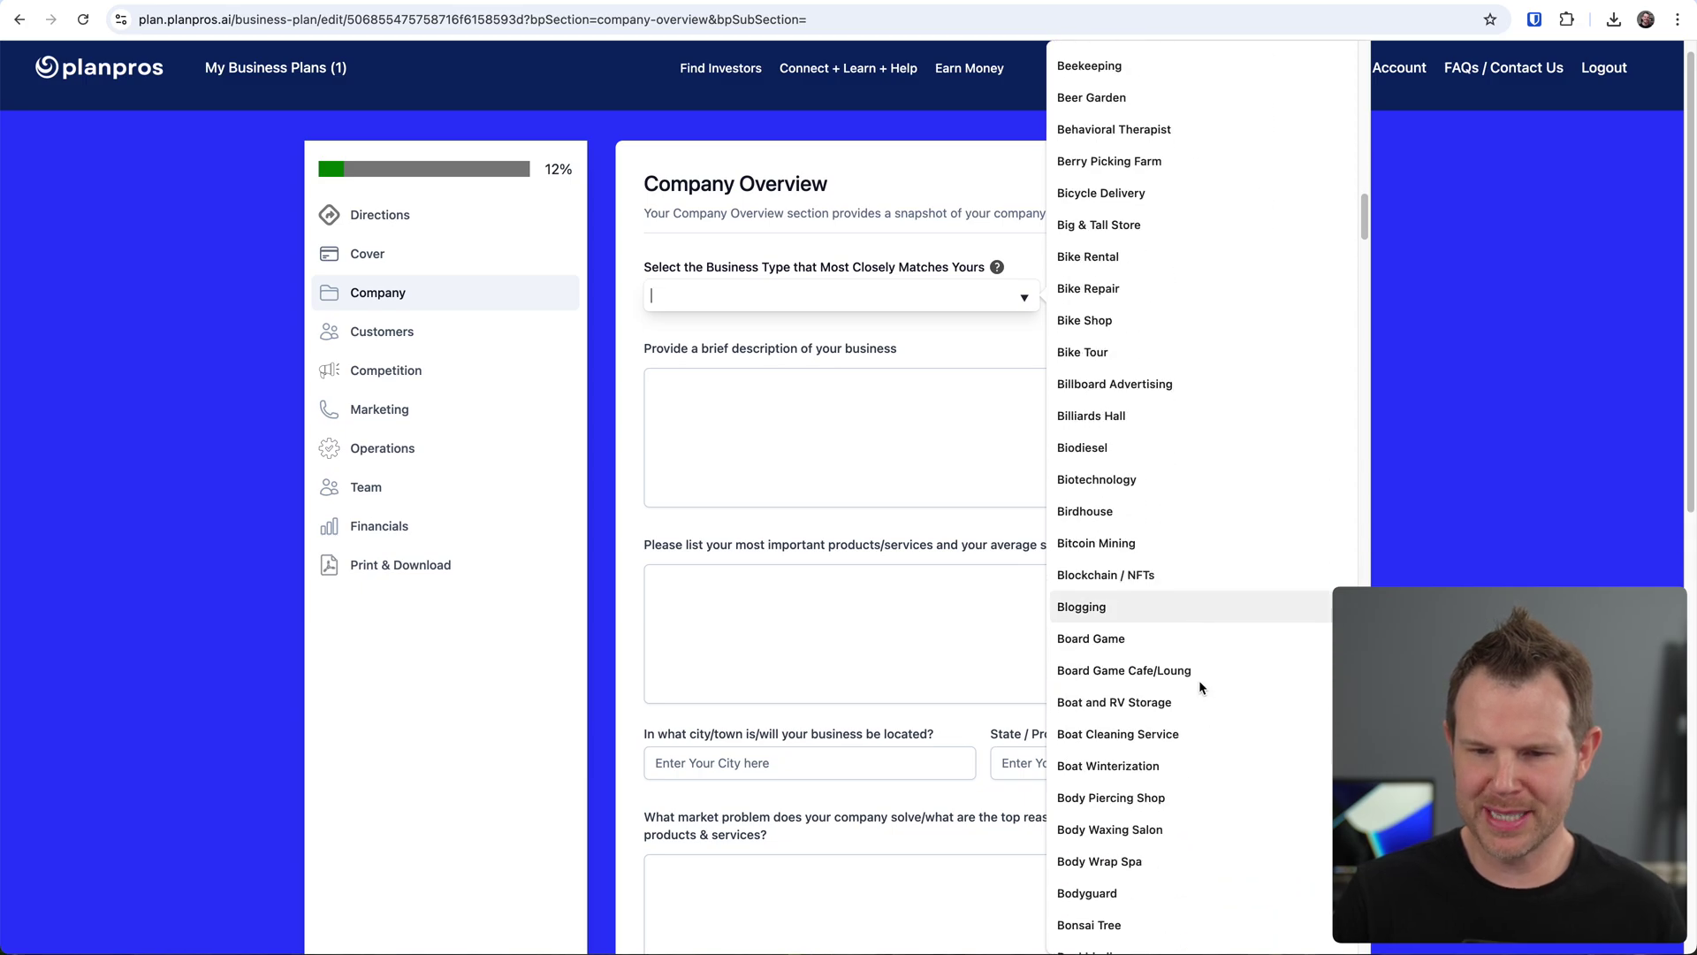
pyautogui.scroll(-6, 1200, 649)
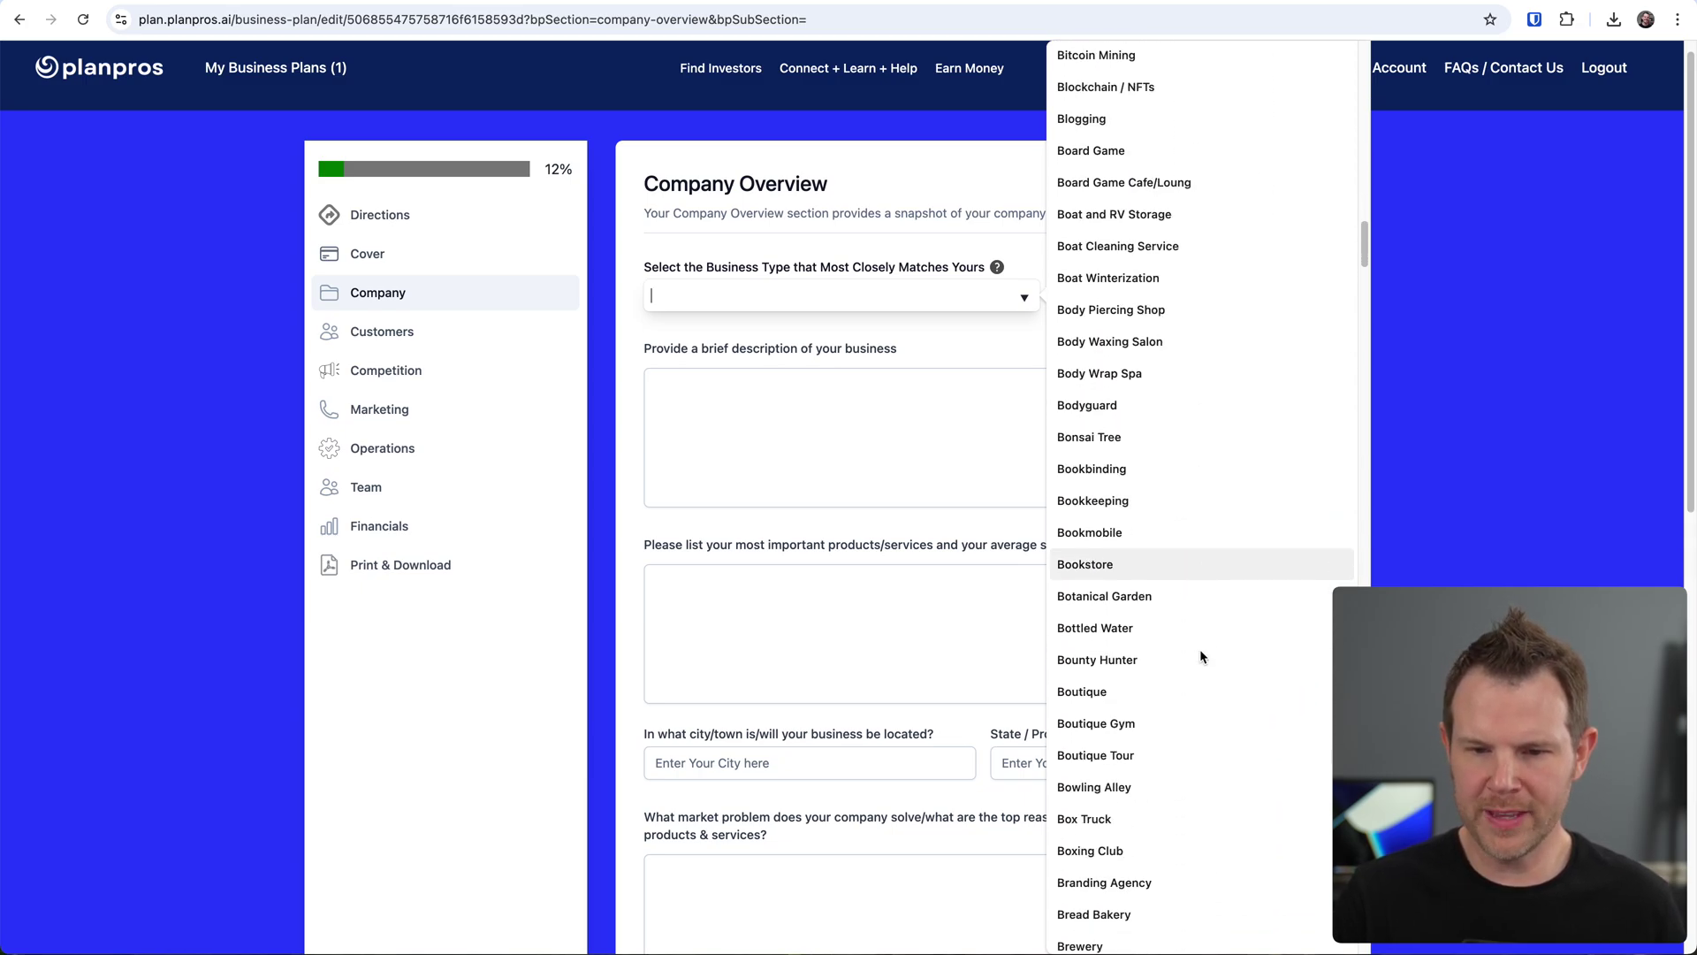
pyautogui.scroll(-8, 1204, 755)
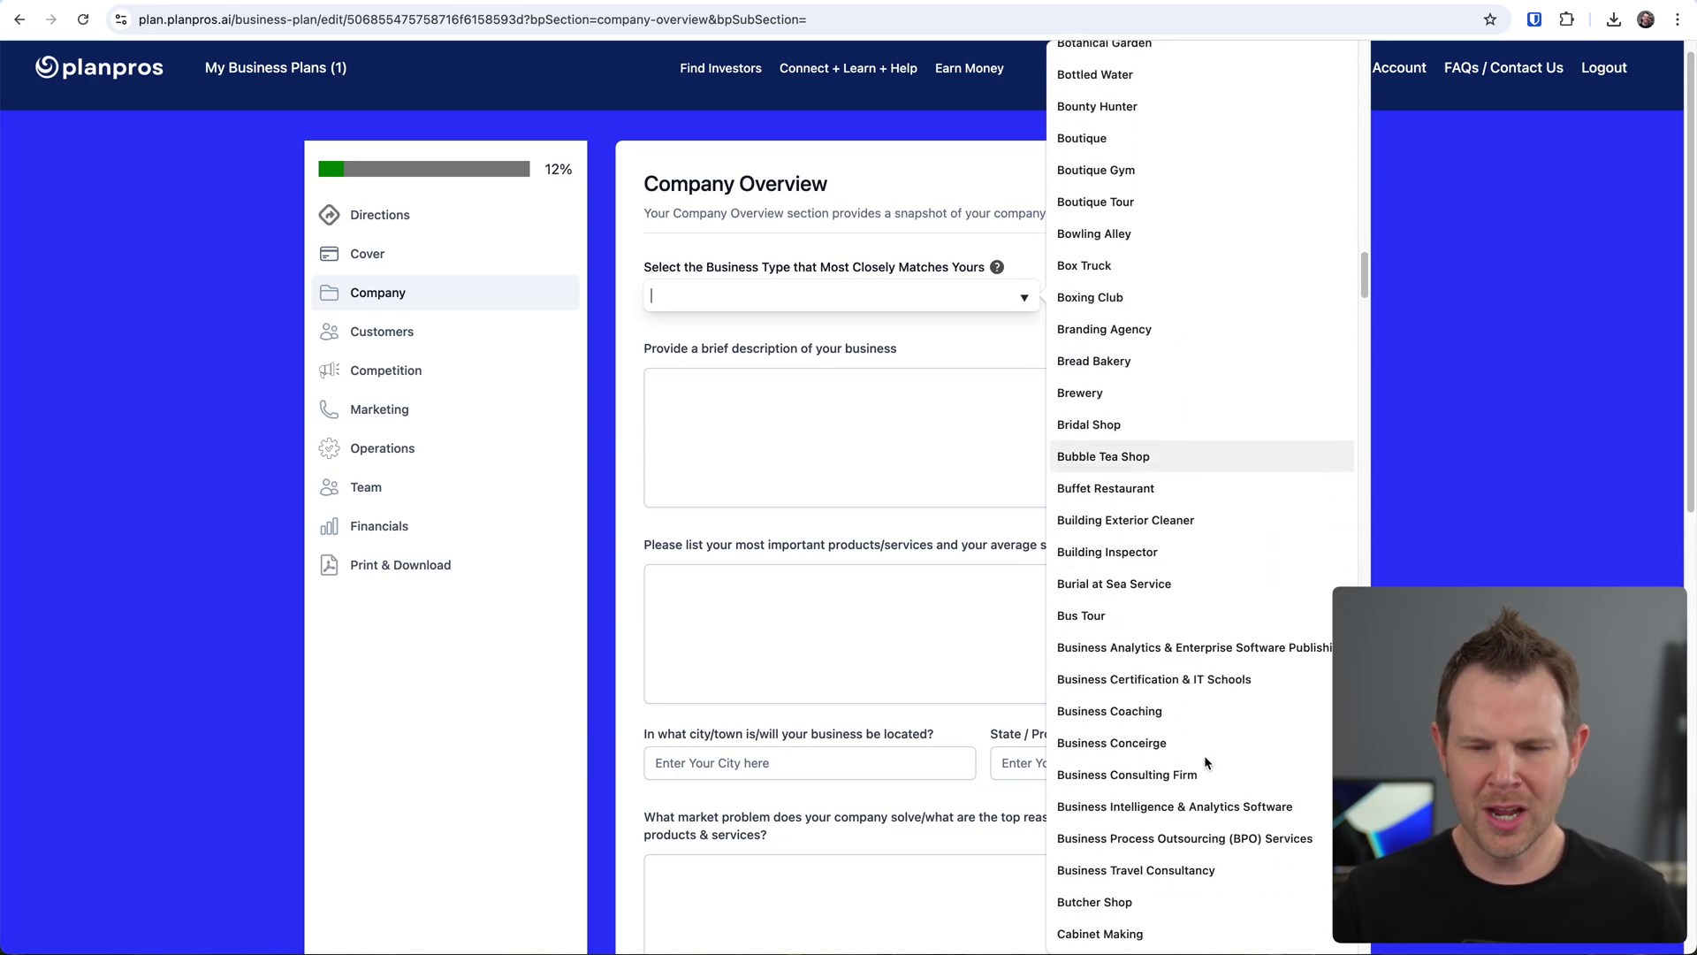
pyautogui.scroll(-3, 1206, 758)
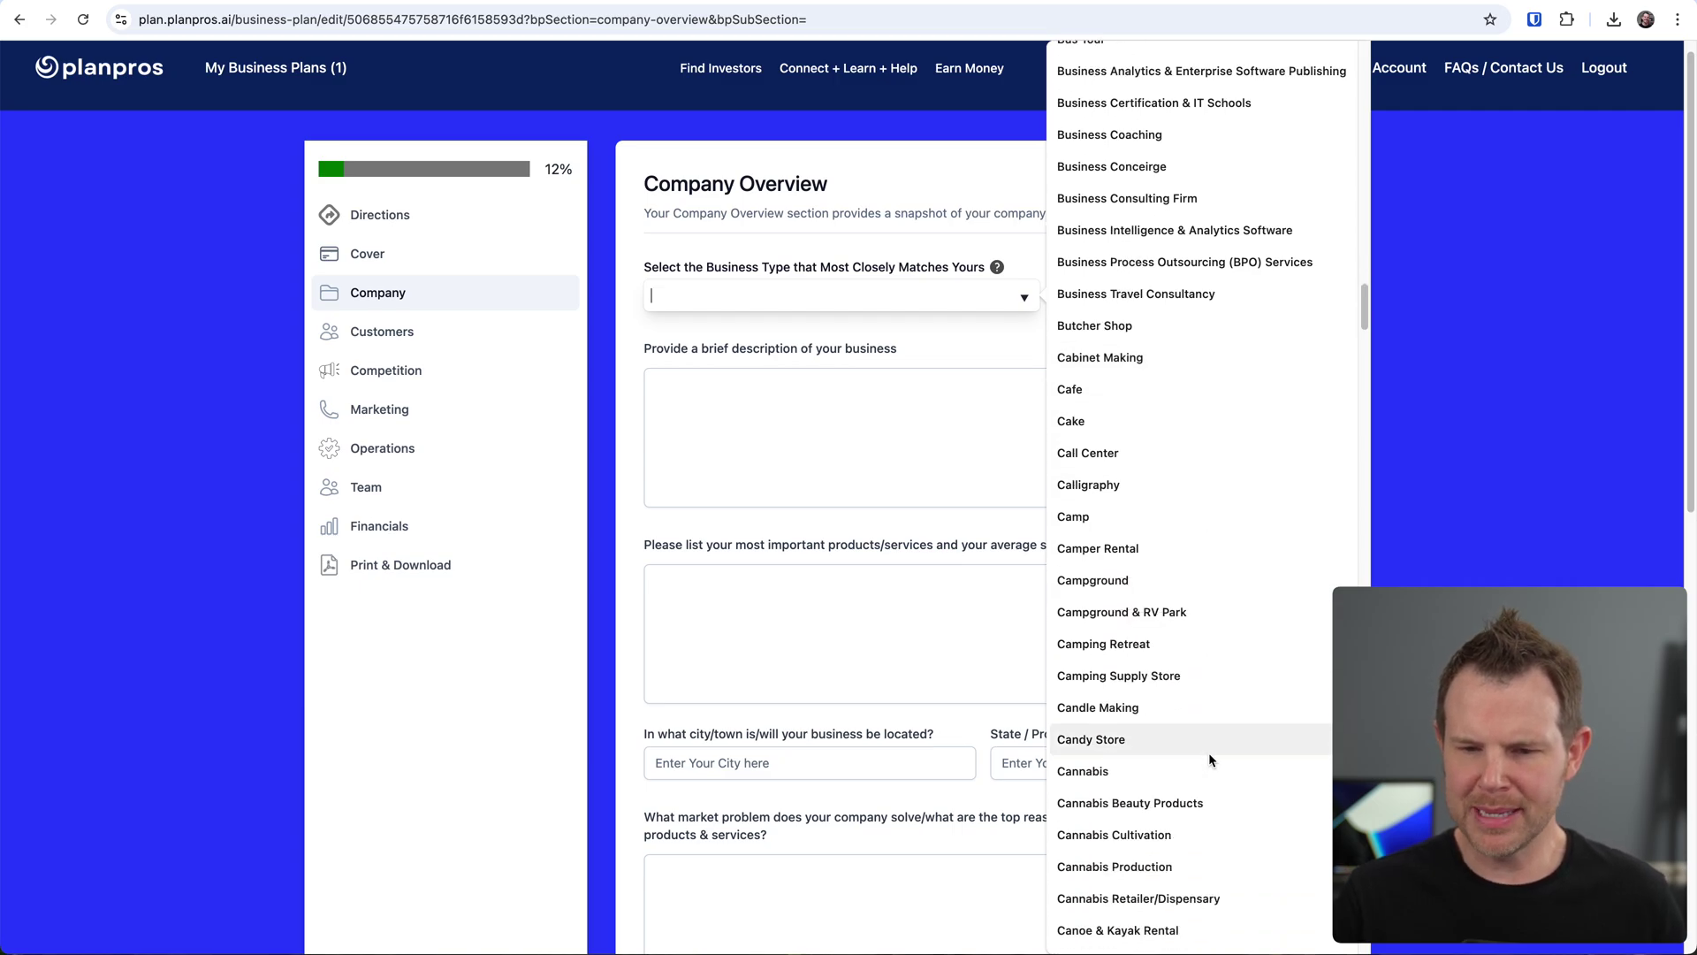
pyautogui.scroll(-5, 1207, 756)
pyautogui.scroll(-5, 1208, 754)
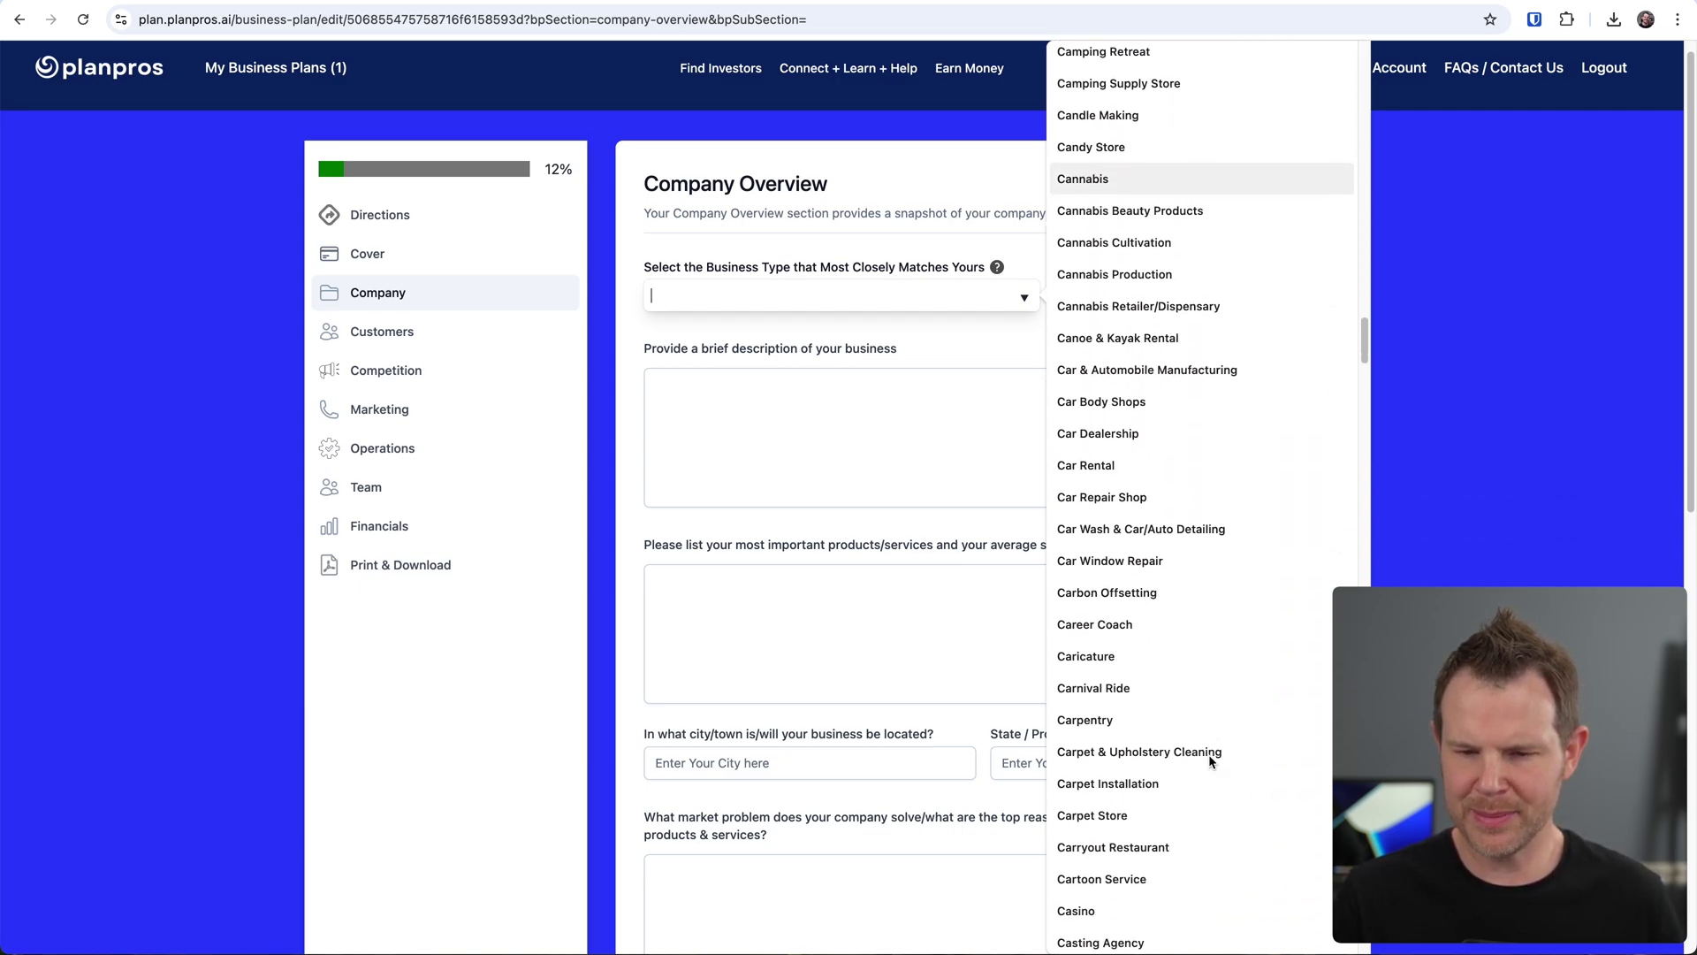
pyautogui.scroll(-5, 1207, 755)
pyautogui.scroll(-10, 1209, 759)
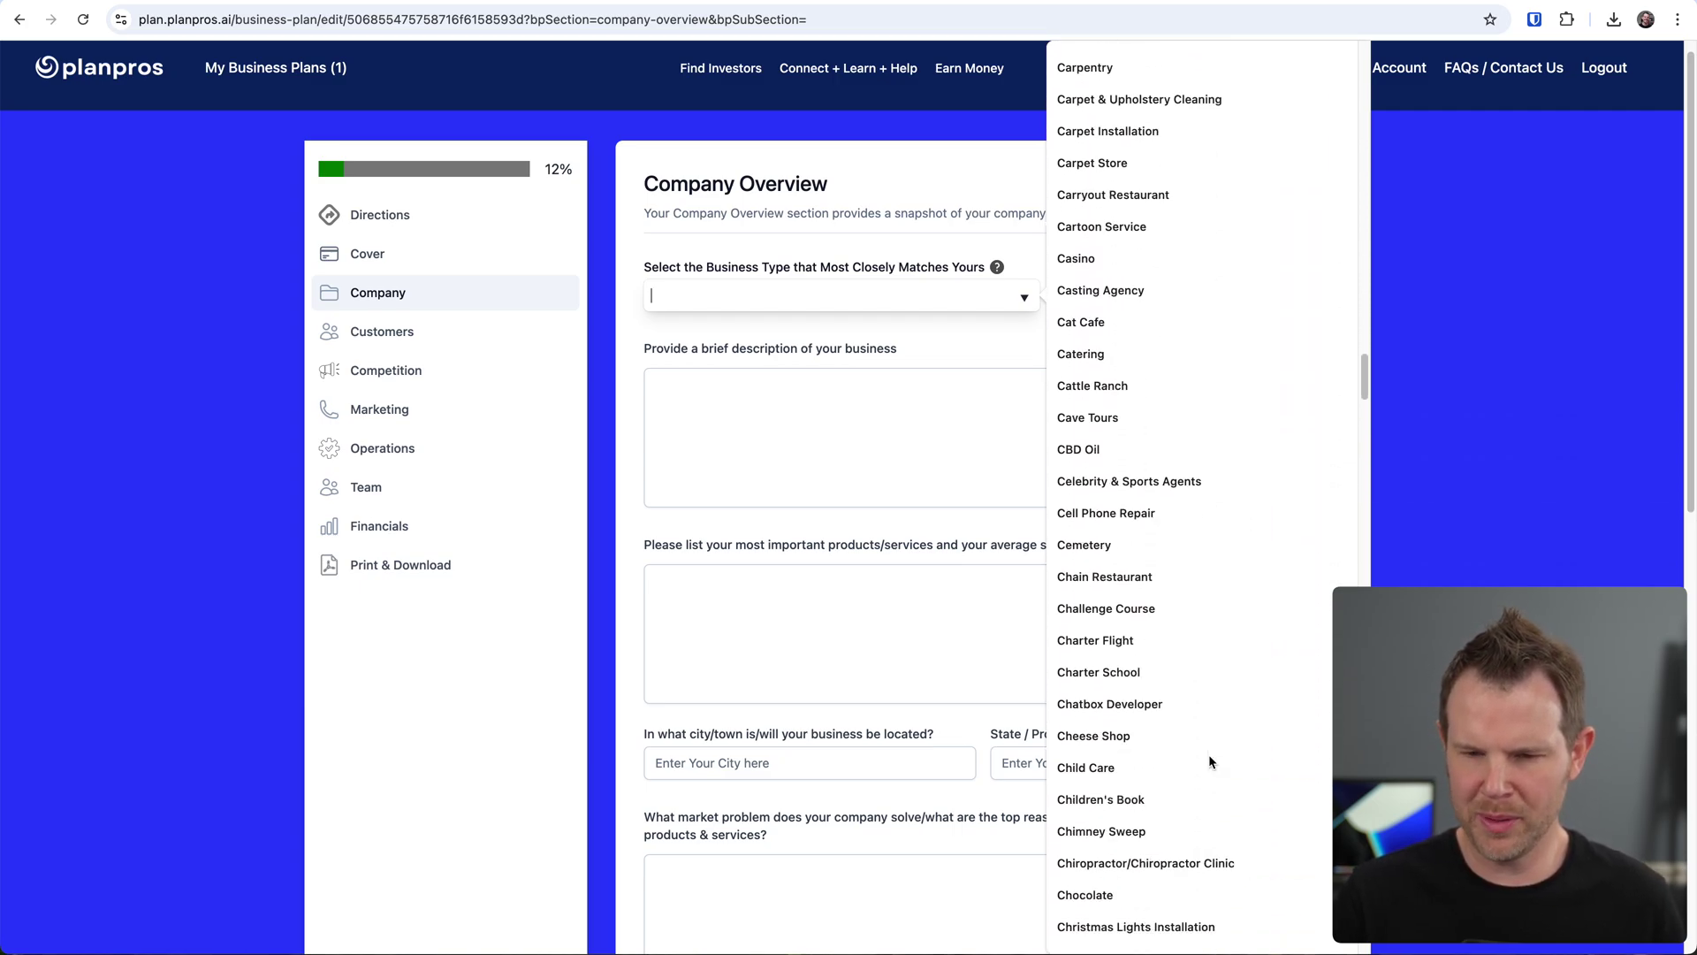
pyautogui.scroll(-8, 1209, 760)
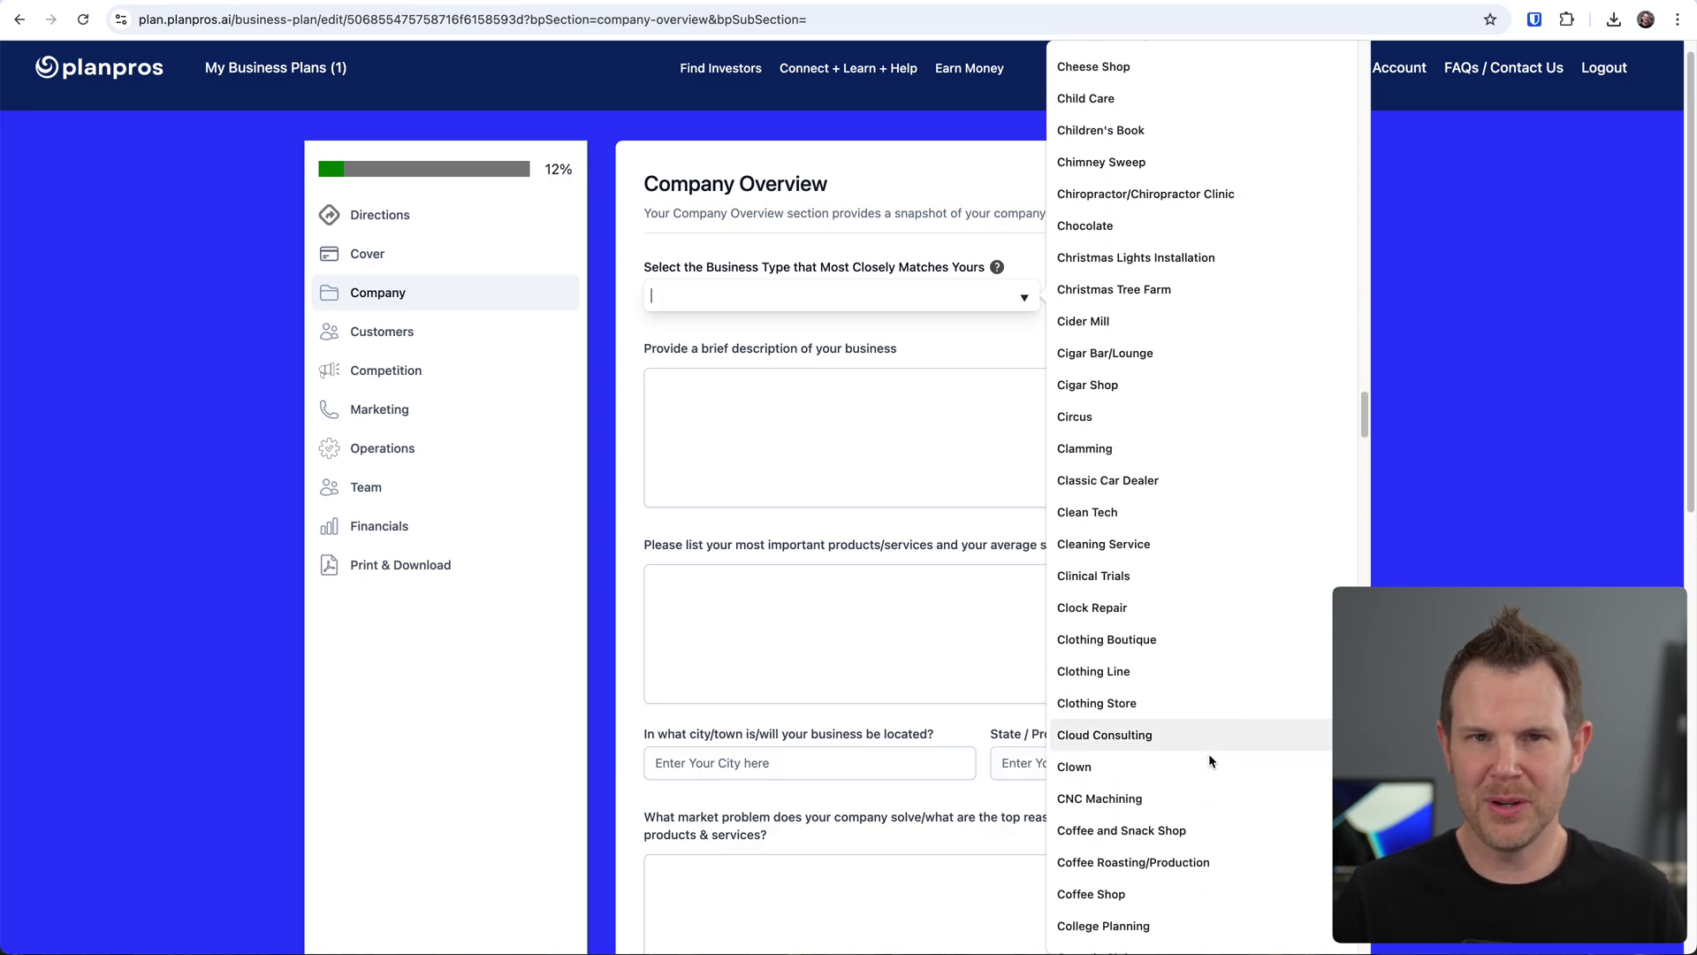
pyautogui.scroll(-20, 1210, 761)
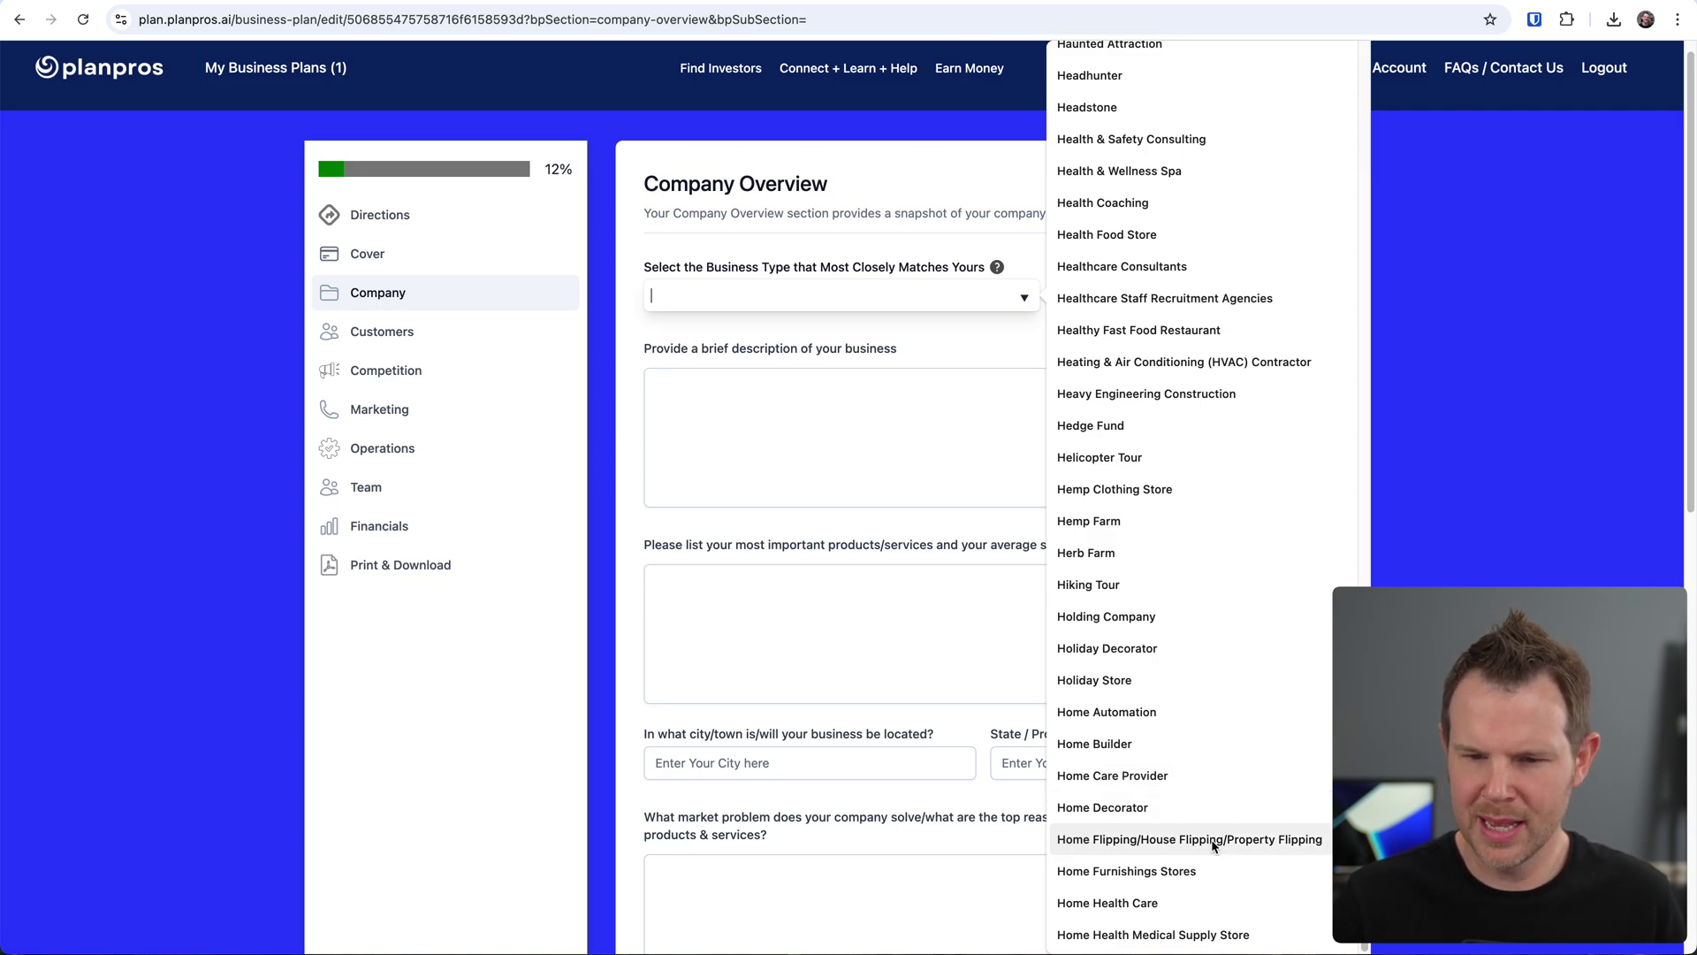
pyautogui.scroll(7, 1219, 840)
pyautogui.scroll(-7, 1221, 839)
pyautogui.scroll(1, 1222, 840)
pyautogui.scroll(-1, 1228, 840)
pyautogui.scroll(-8, 1231, 841)
pyautogui.scroll(8, 1126, 717)
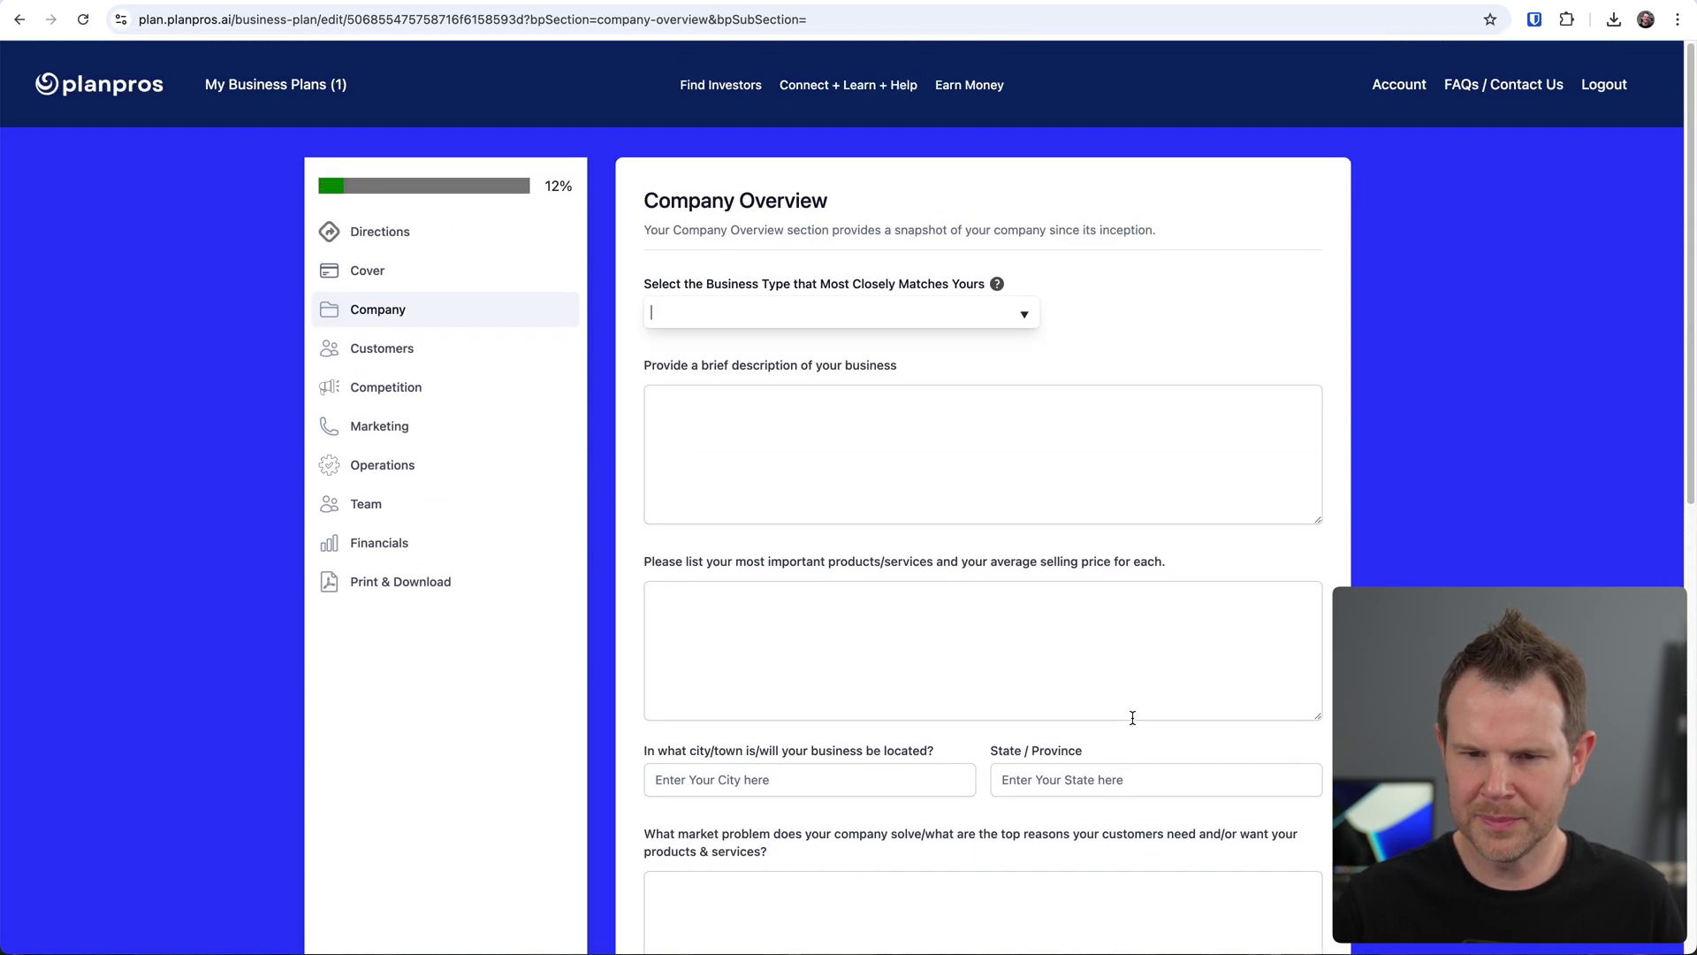
# Find business types matching "publish", choose Internet Publishing & Broadcasting, and save the Company Overview once its remaining questions are answered
pyautogui.write('publish')
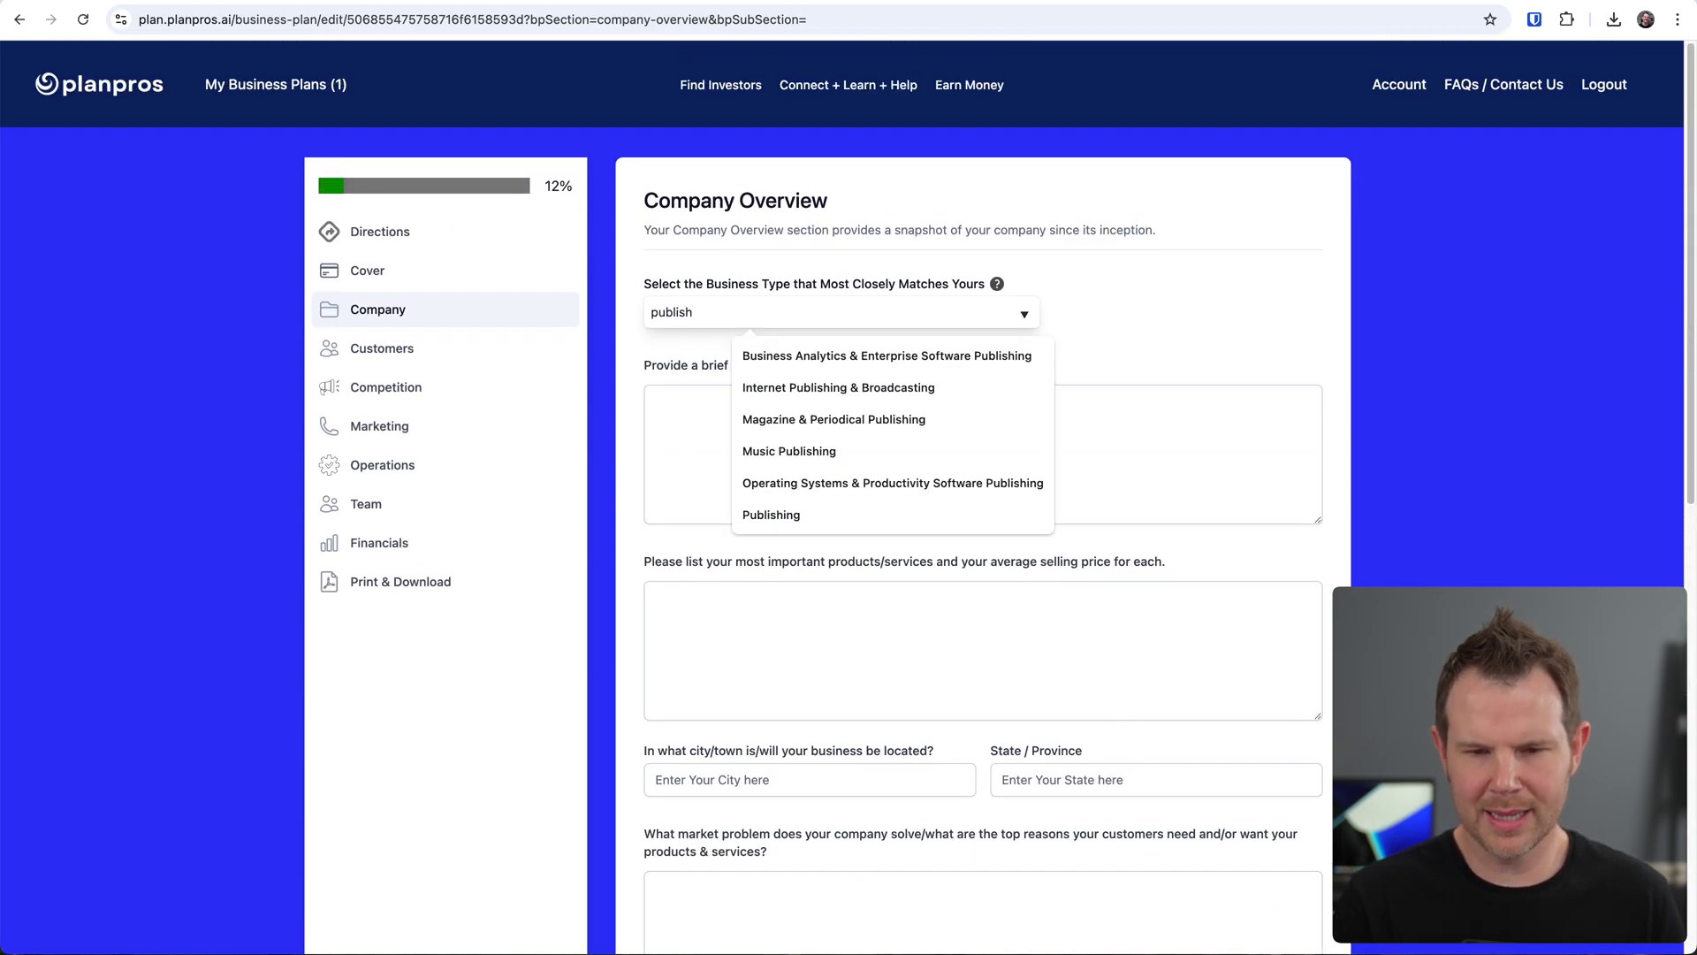
pyautogui.click(928, 397)
pyautogui.click(908, 415)
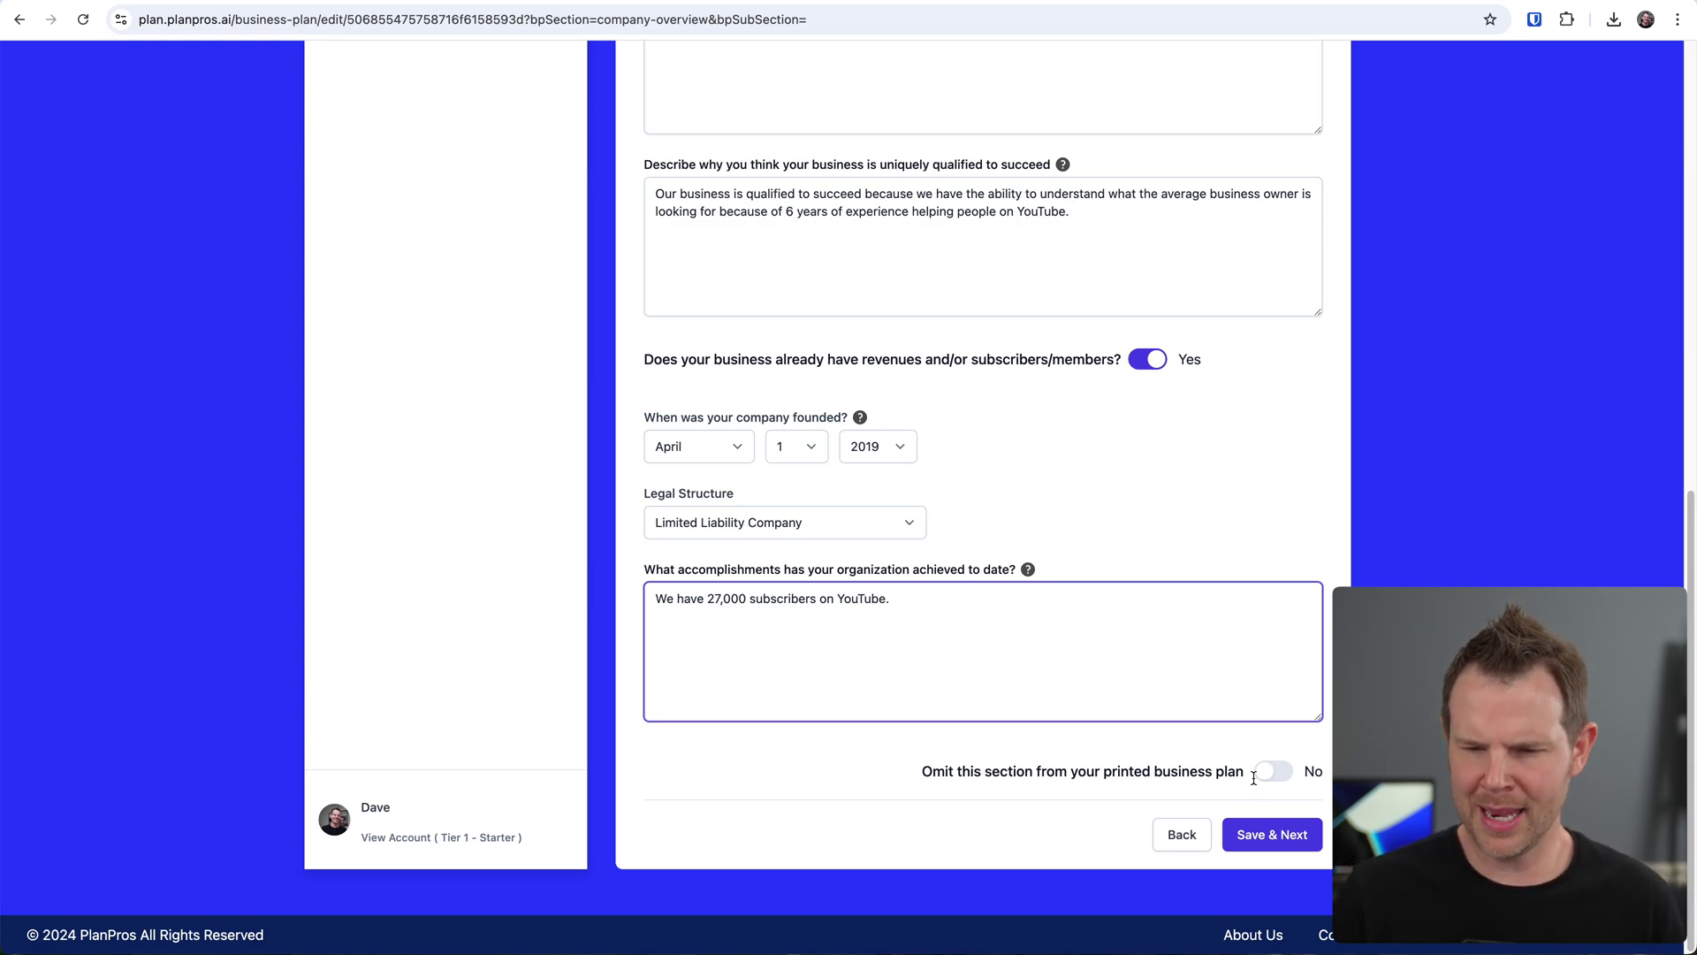
pyautogui.click(1283, 839)
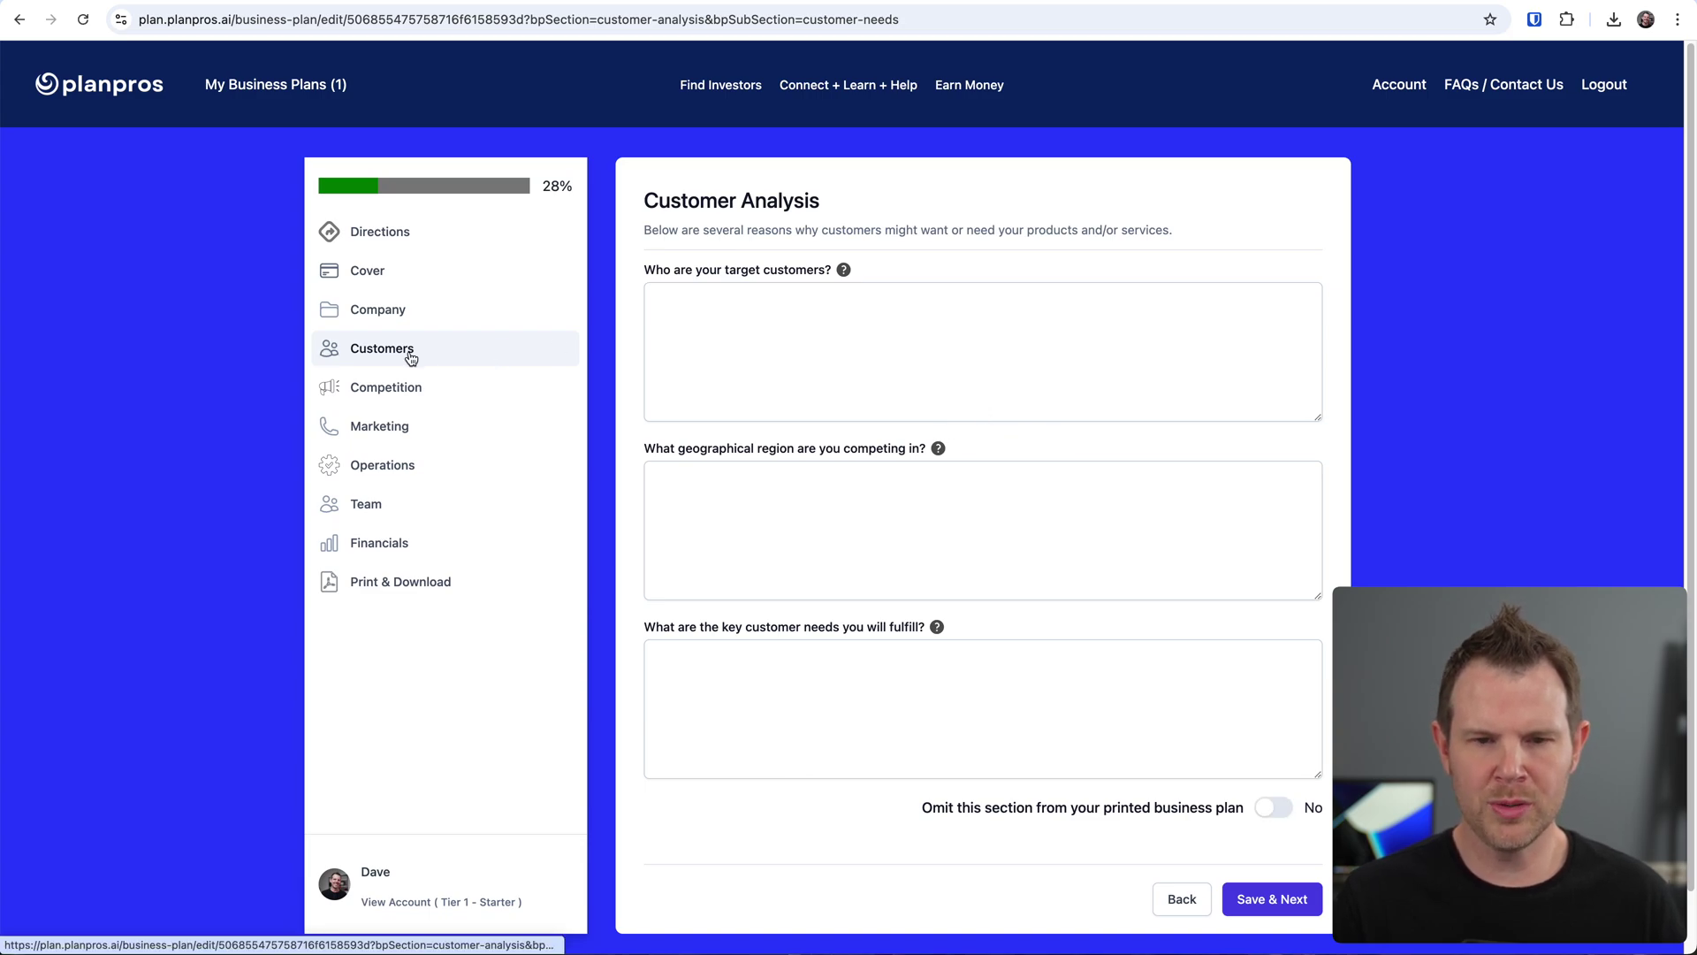
# Complete and save the Customer Analysis for online business owners and hopefuls, region "World wide", with needs "Trust, speed, accuracy in recommendation."
pyautogui.click(799, 339)
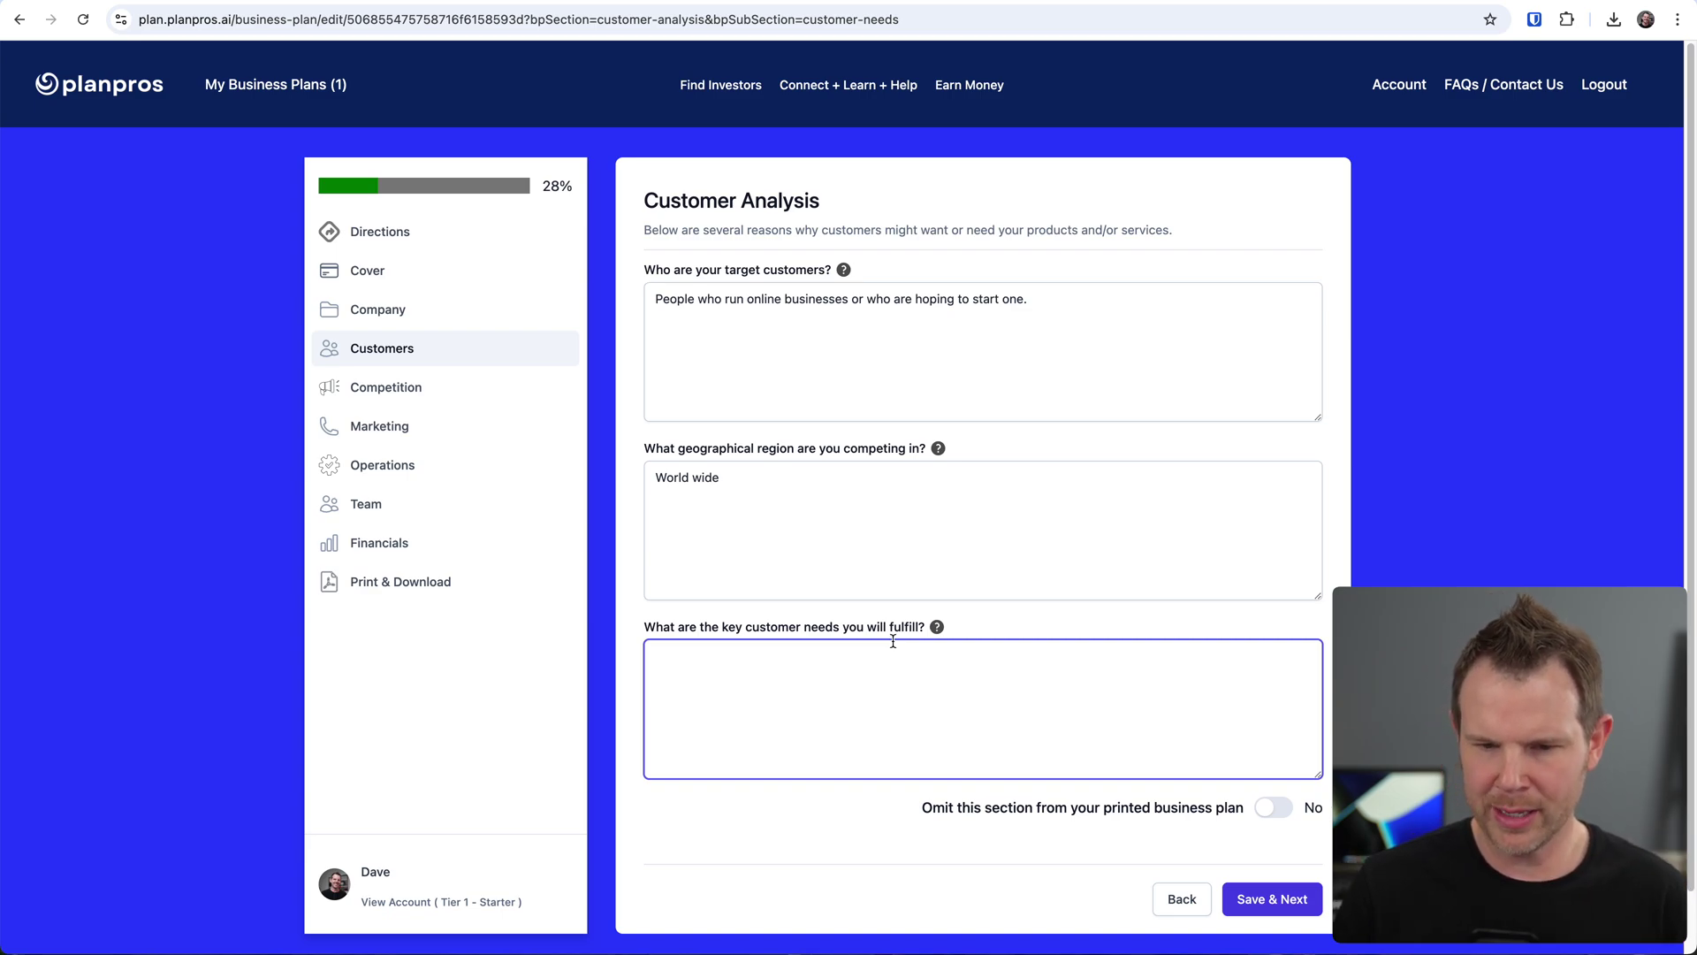
pyautogui.moveTo(938, 633)
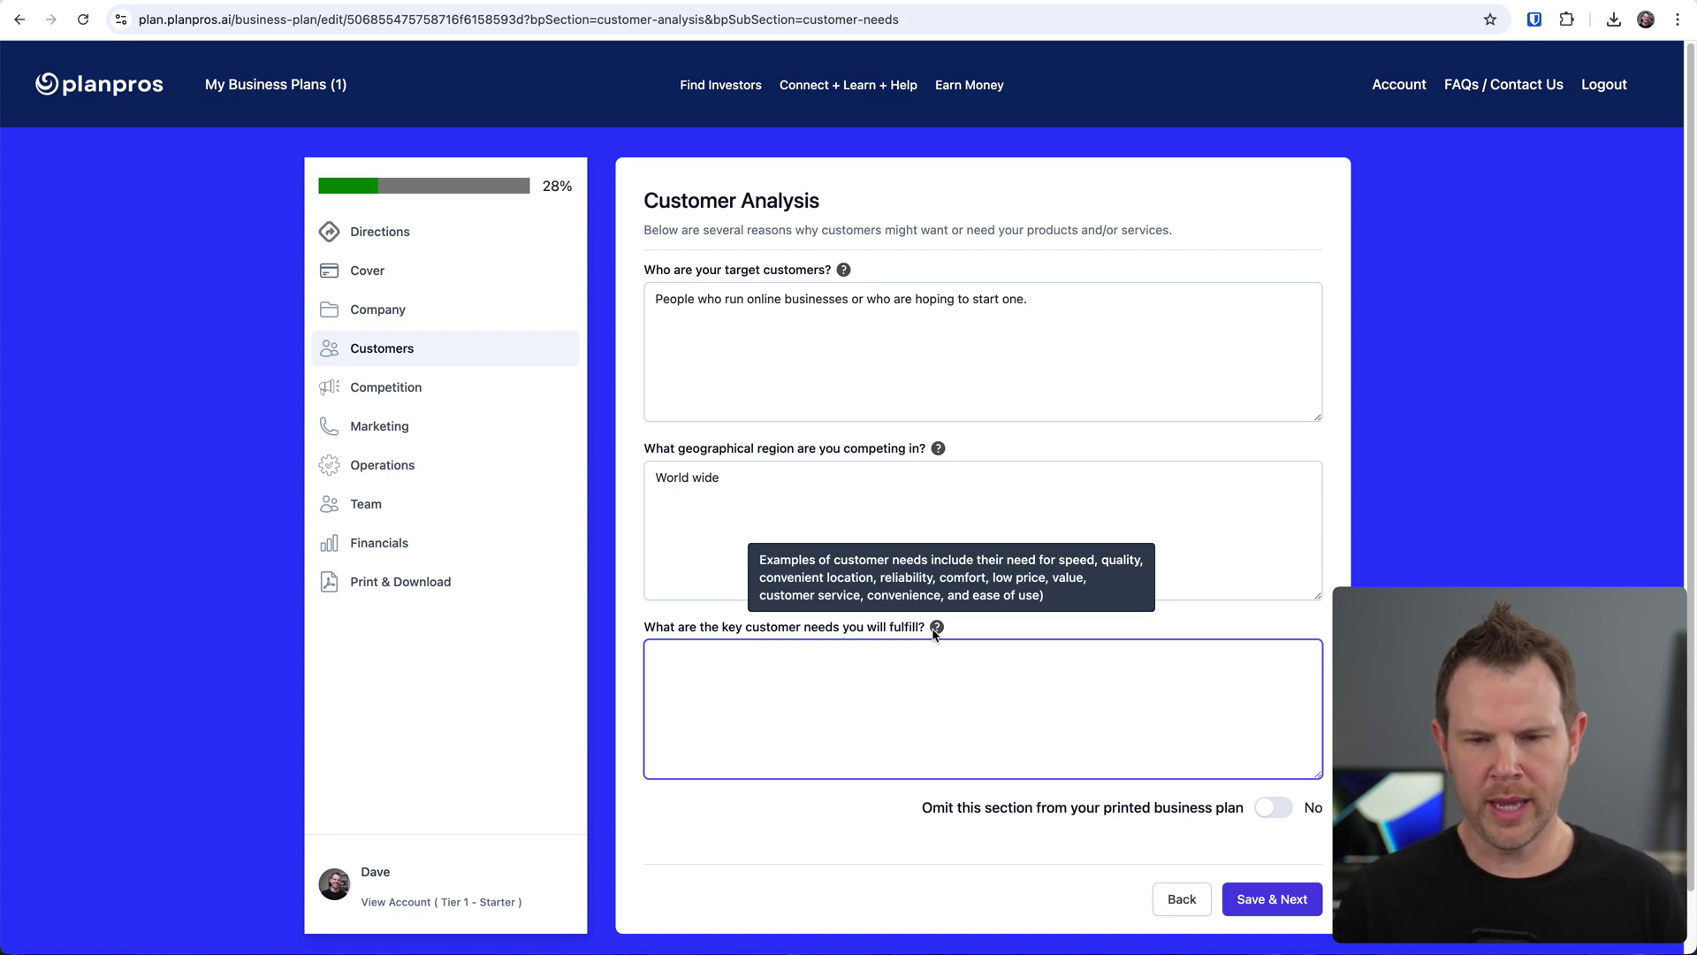
pyautogui.write('T')
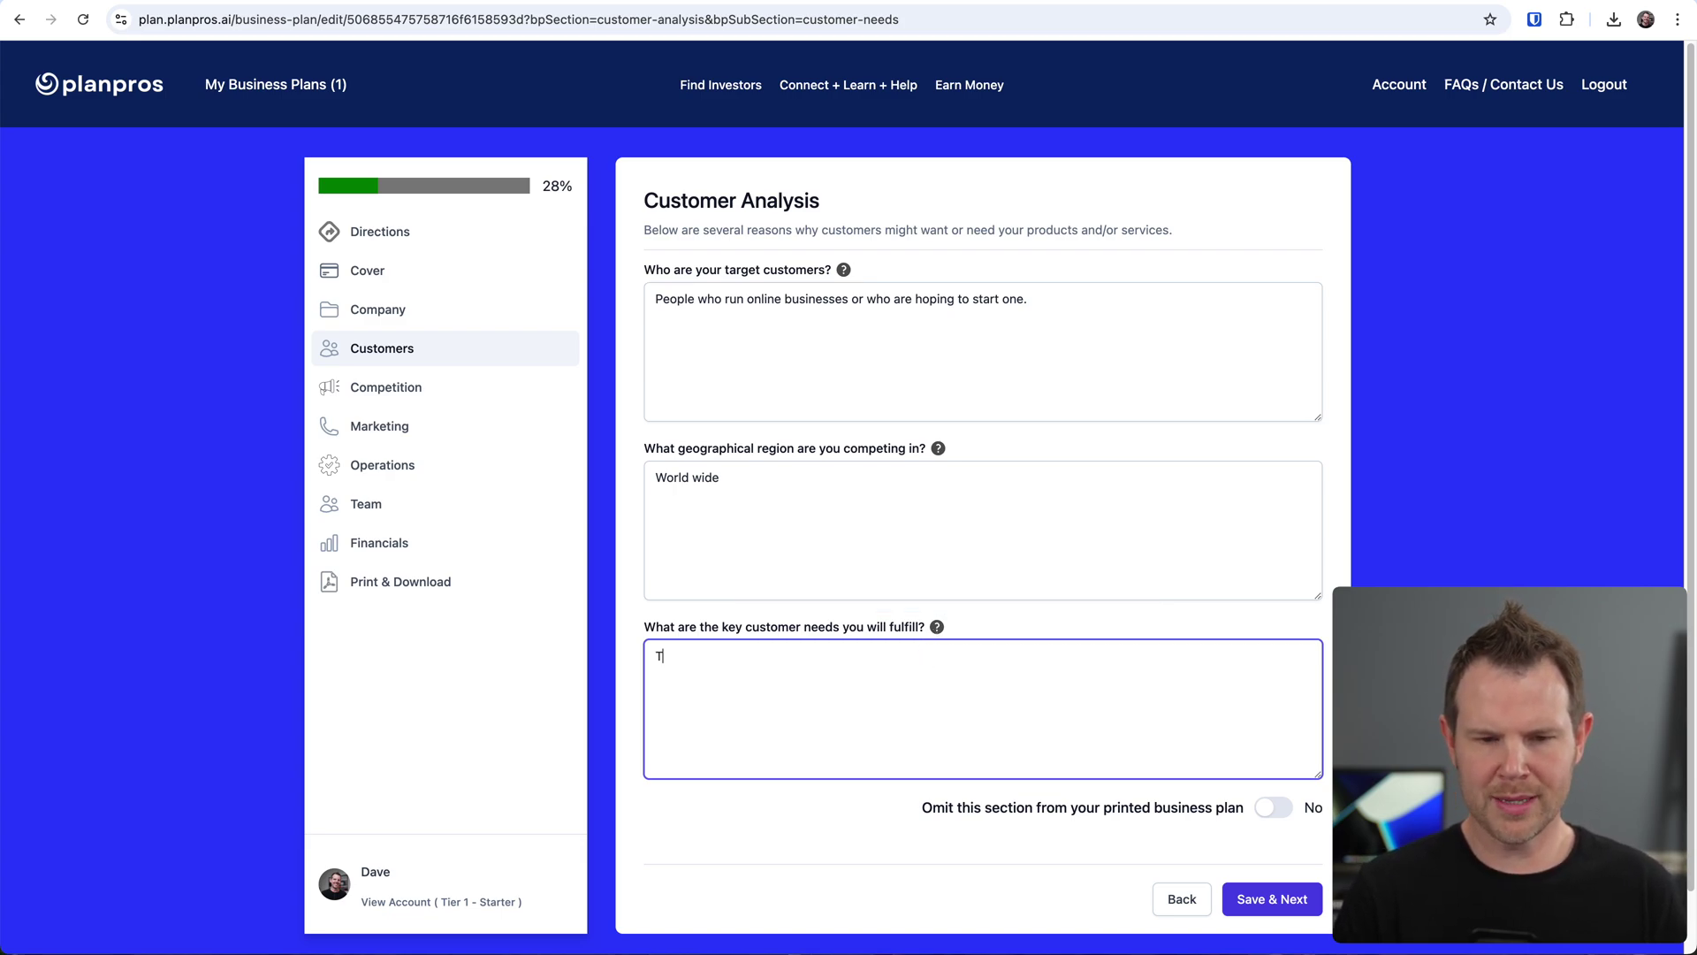
pyautogui.write('rust, speed, ')
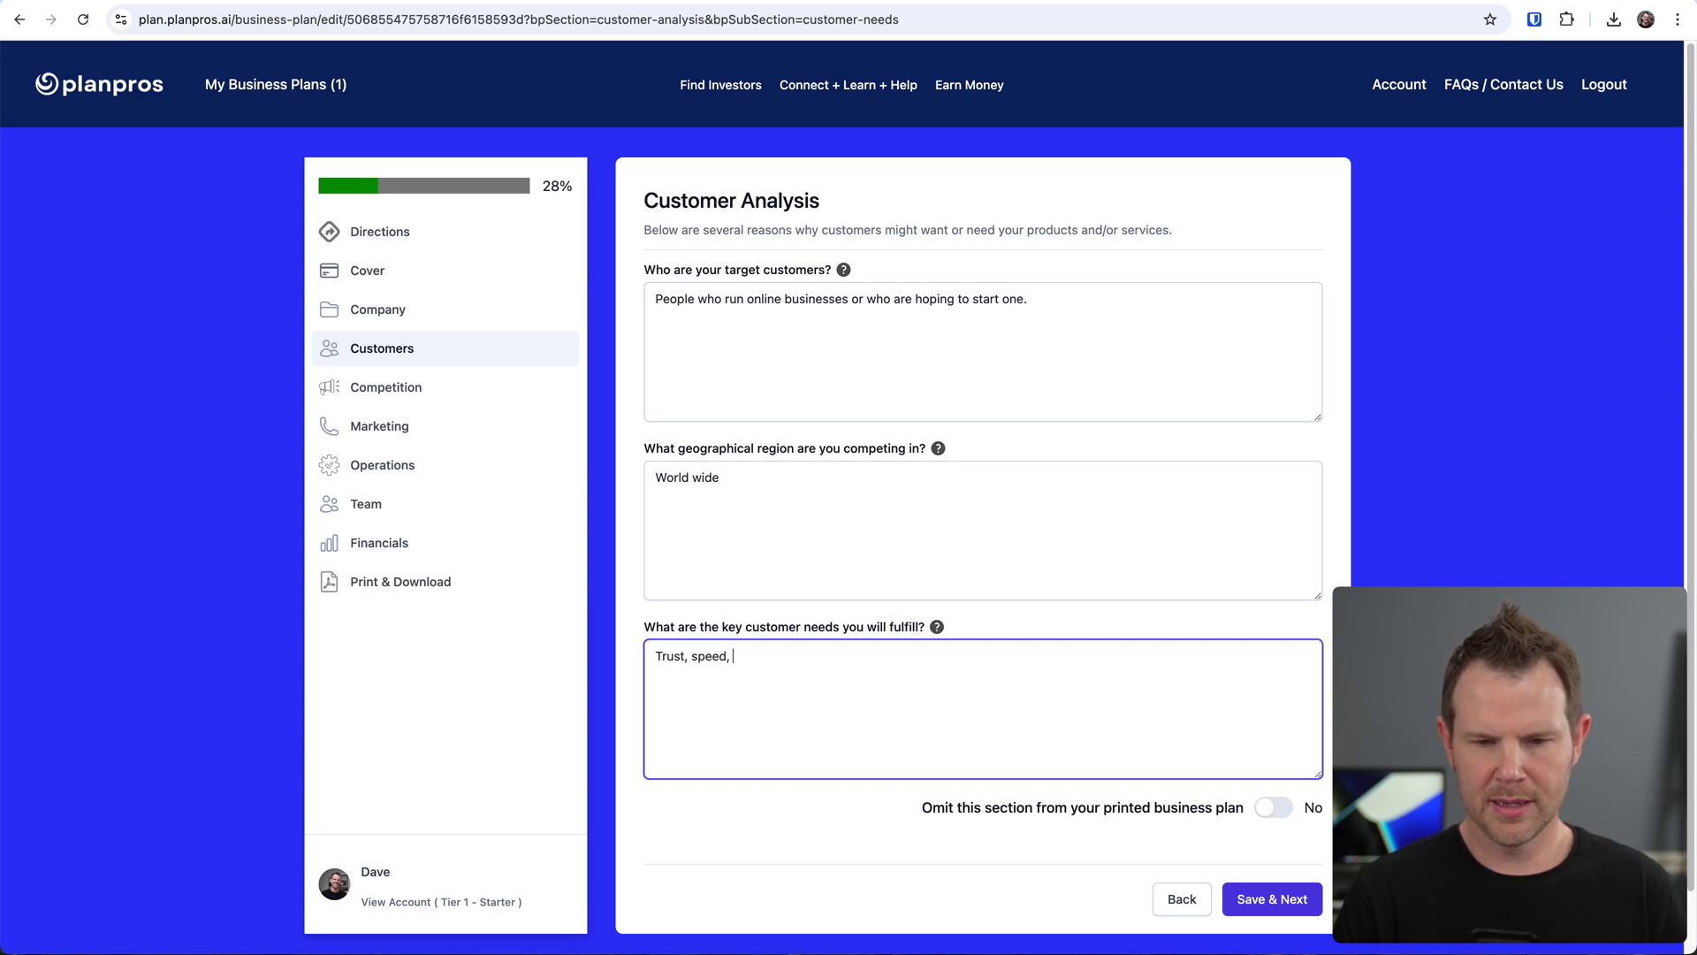
pyautogui.write('accuracy in re')
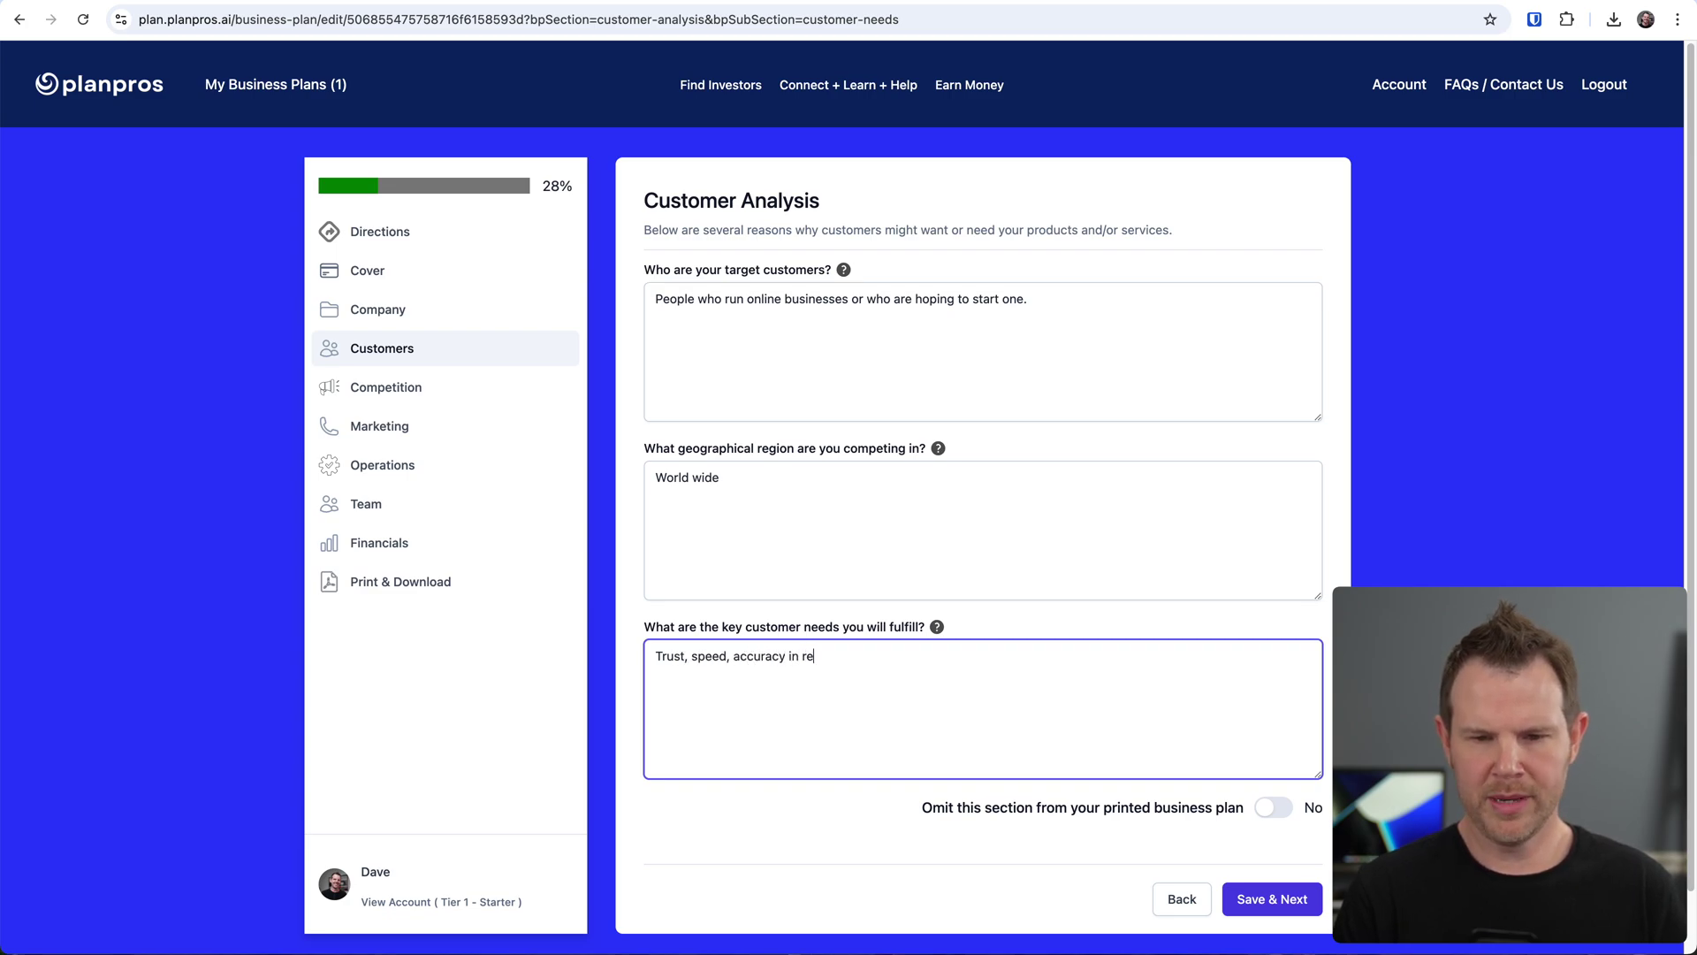
pyautogui.write('commendation.')
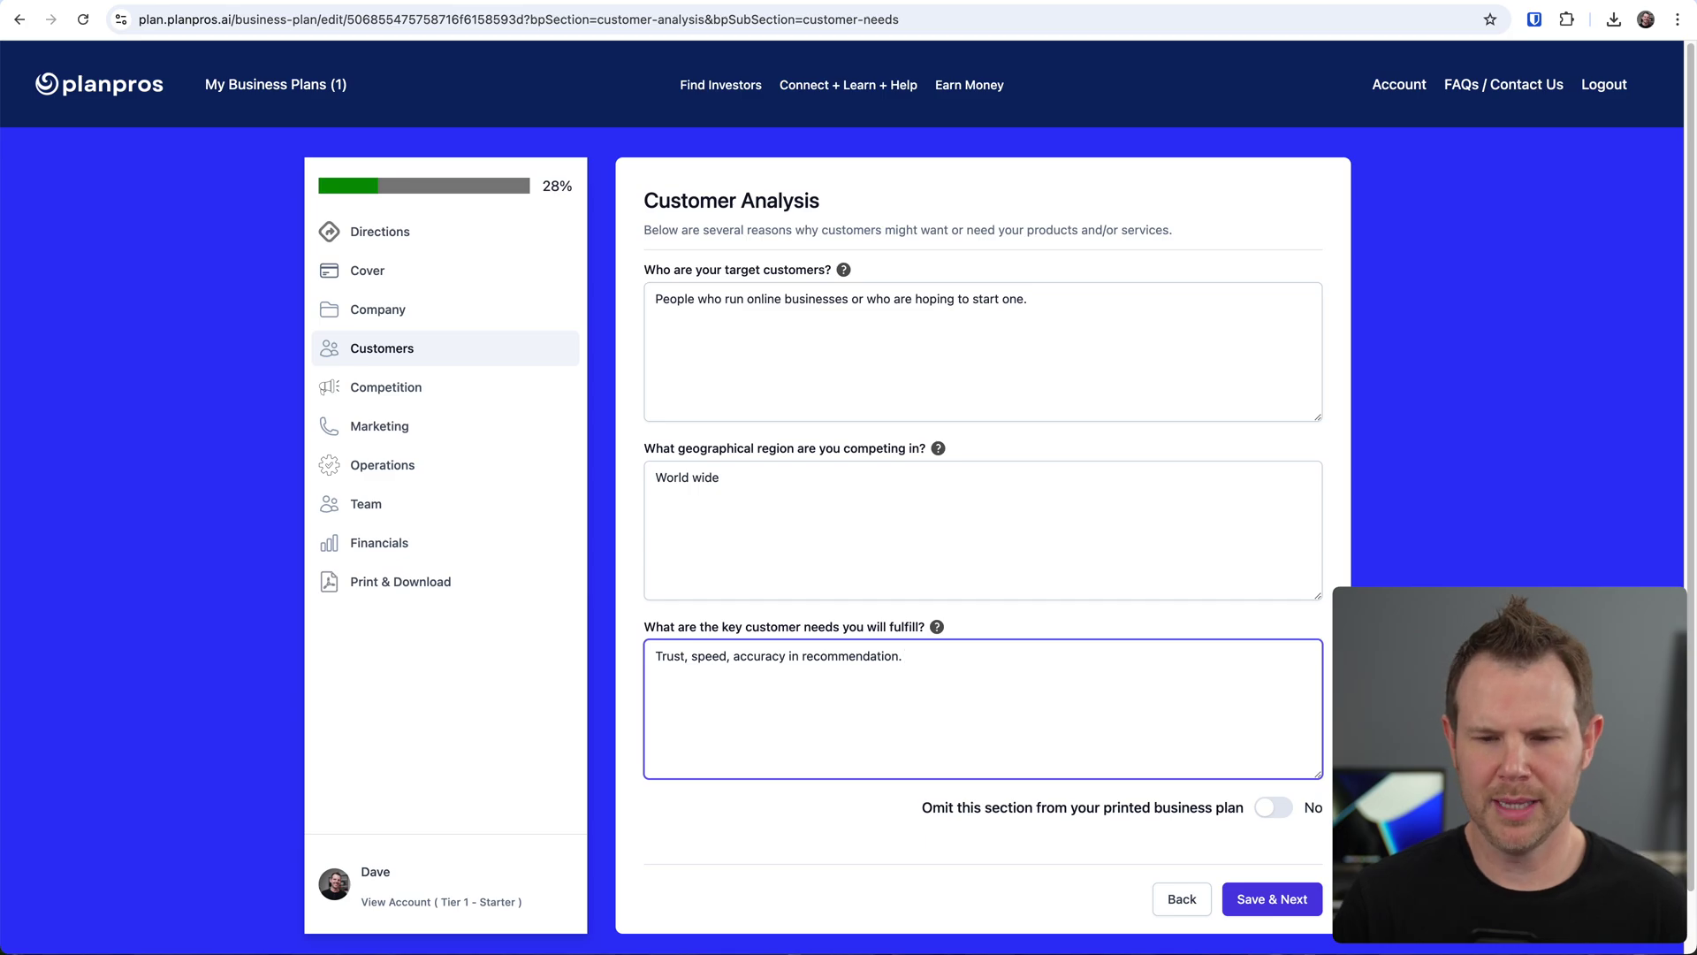
pyautogui.click(1272, 899)
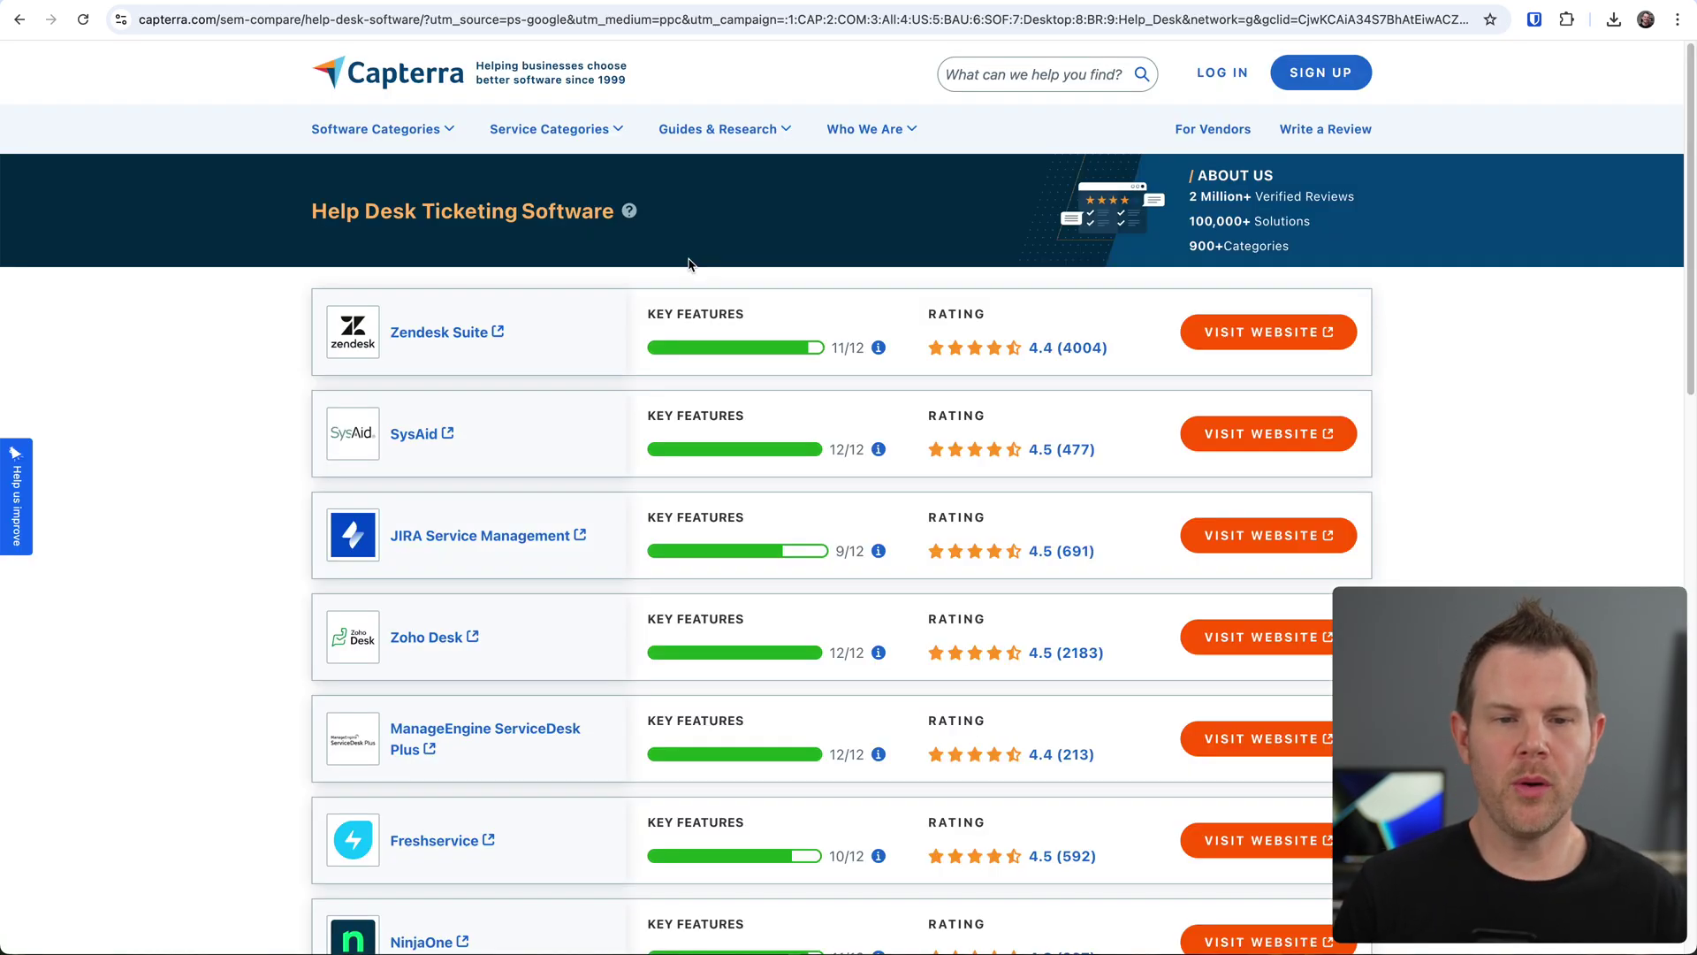
# Get Capterra's web address, list Capterra, G2 and SourceForge as competitors with more human, relatable reviews as the advantage, and save the Competitive Analysis
pyautogui.click(786, 20)
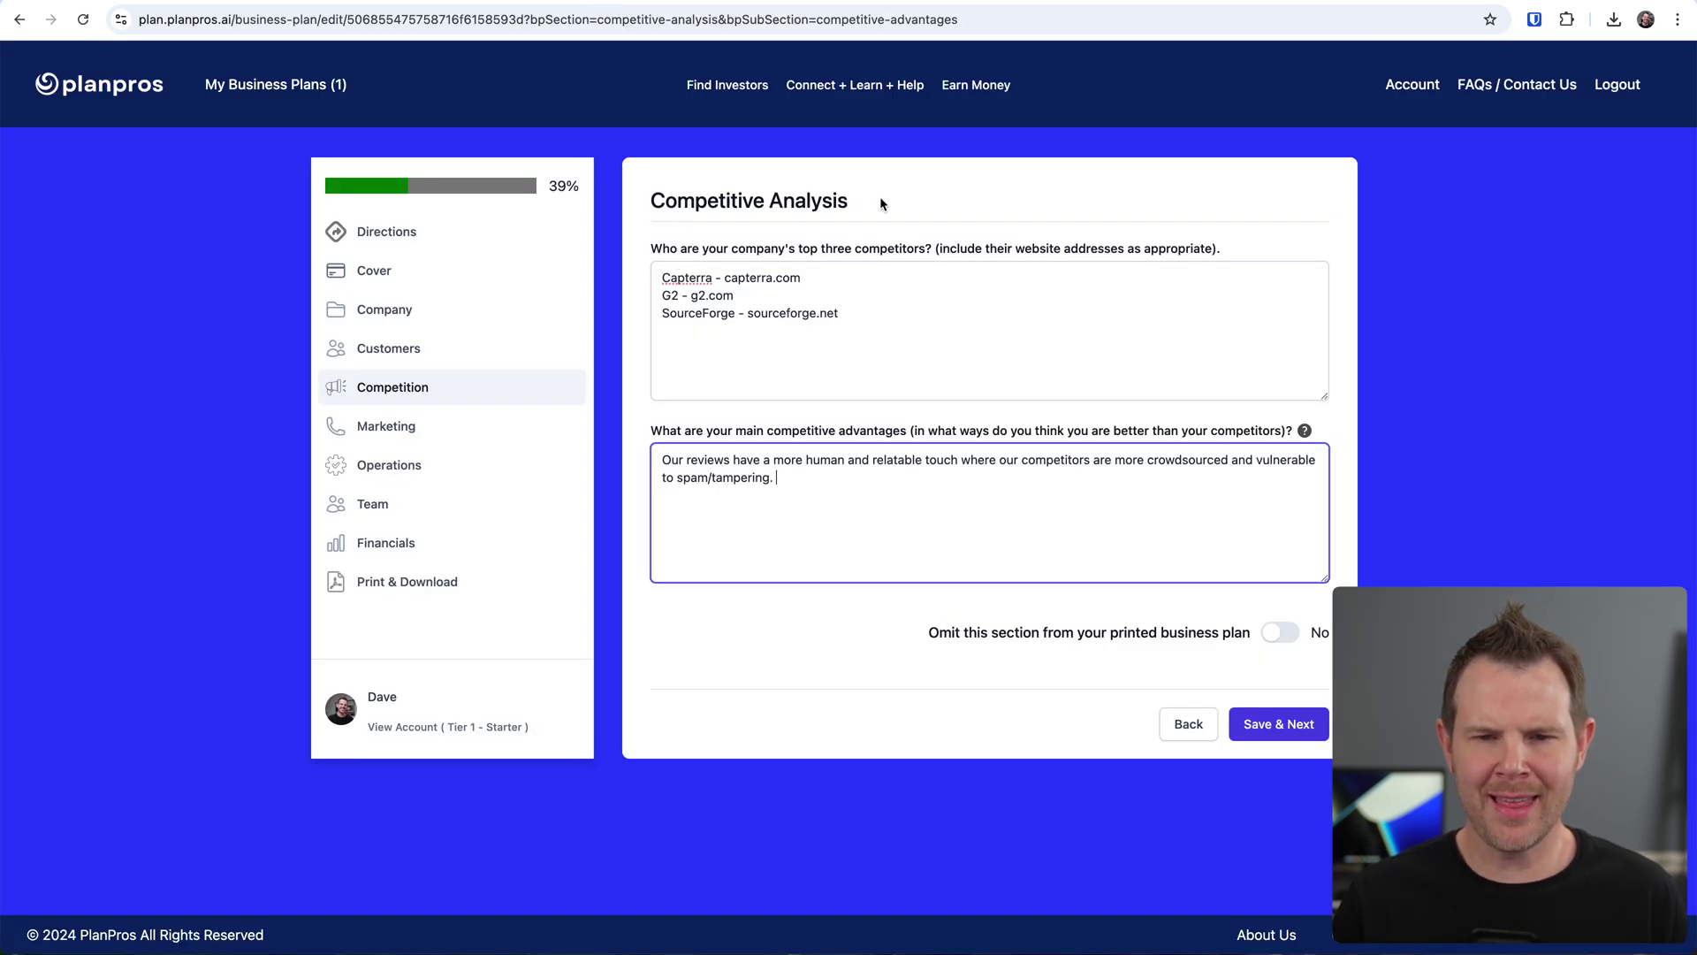
pyautogui.click(1304, 723)
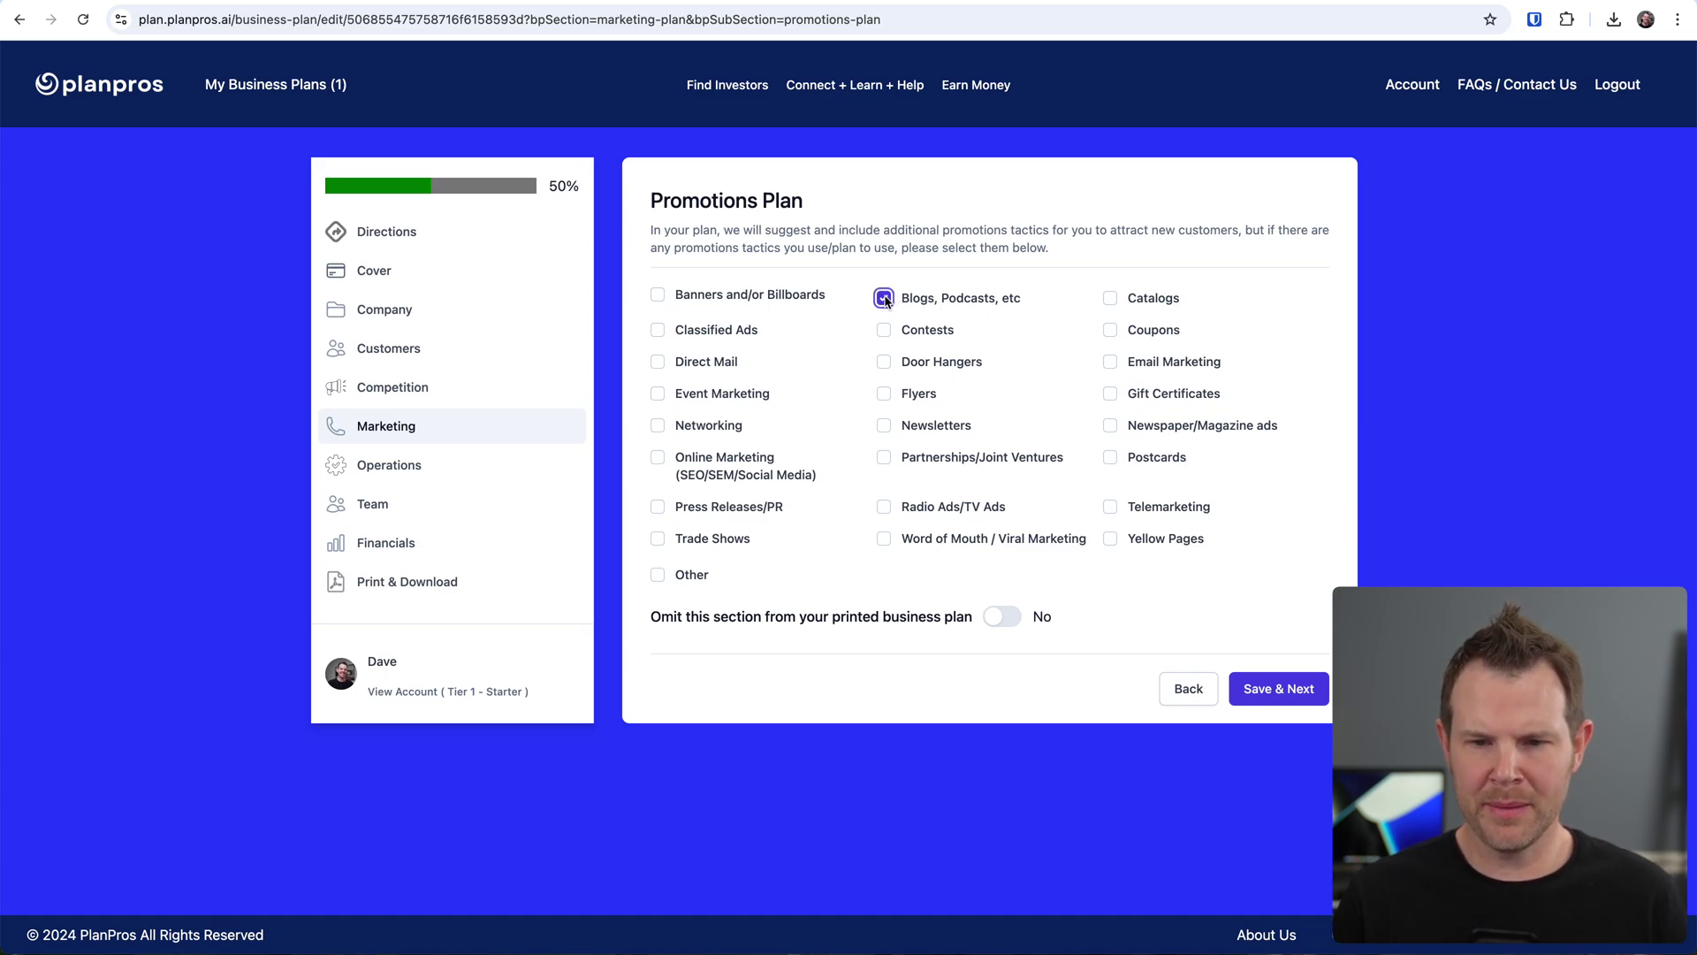
# Add Newsletters and Online Marketing (SEO/SEM/Social Media) to the tactics selected in the Promotions Plan
pyautogui.click(884, 425)
pyautogui.click(658, 456)
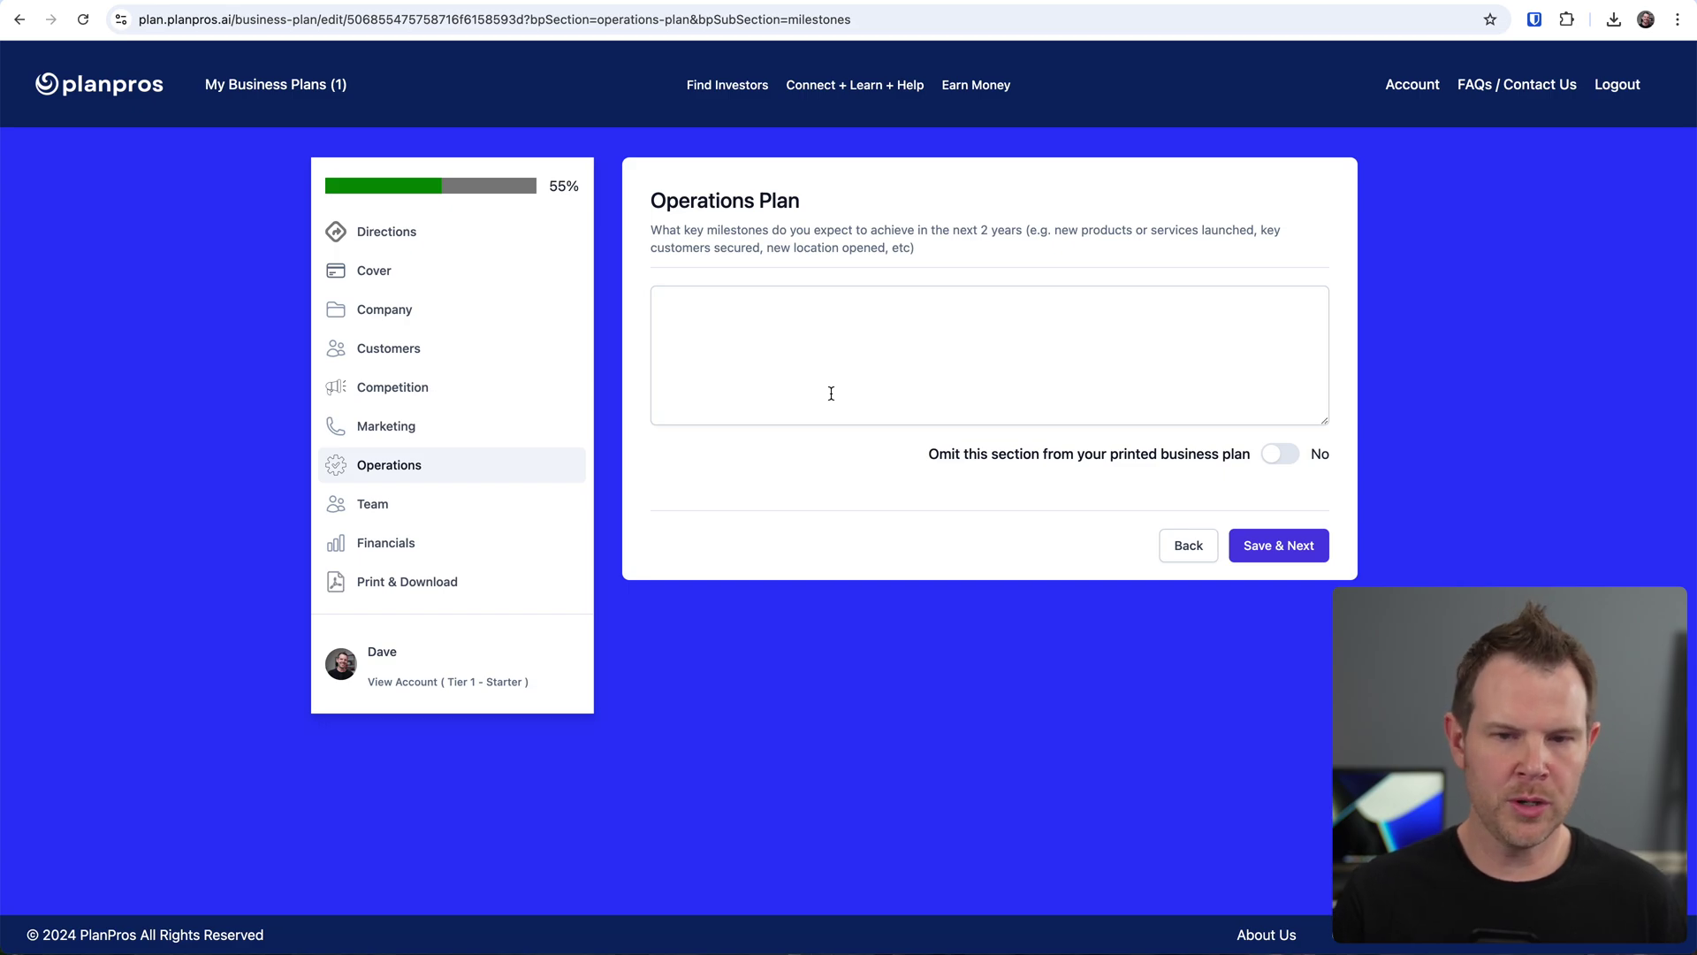
# Enter Operations Plan milestones of 100K YouTube subscribers, 1000 total products reviewed and 1K monthly premium members, and save the section
pyautogui.click(830, 393)
pyautogui.write('We will hit 100K subscribers on YouTube, 1000 total products reviewed, and grown our membership services to 1K monthly premium members.')
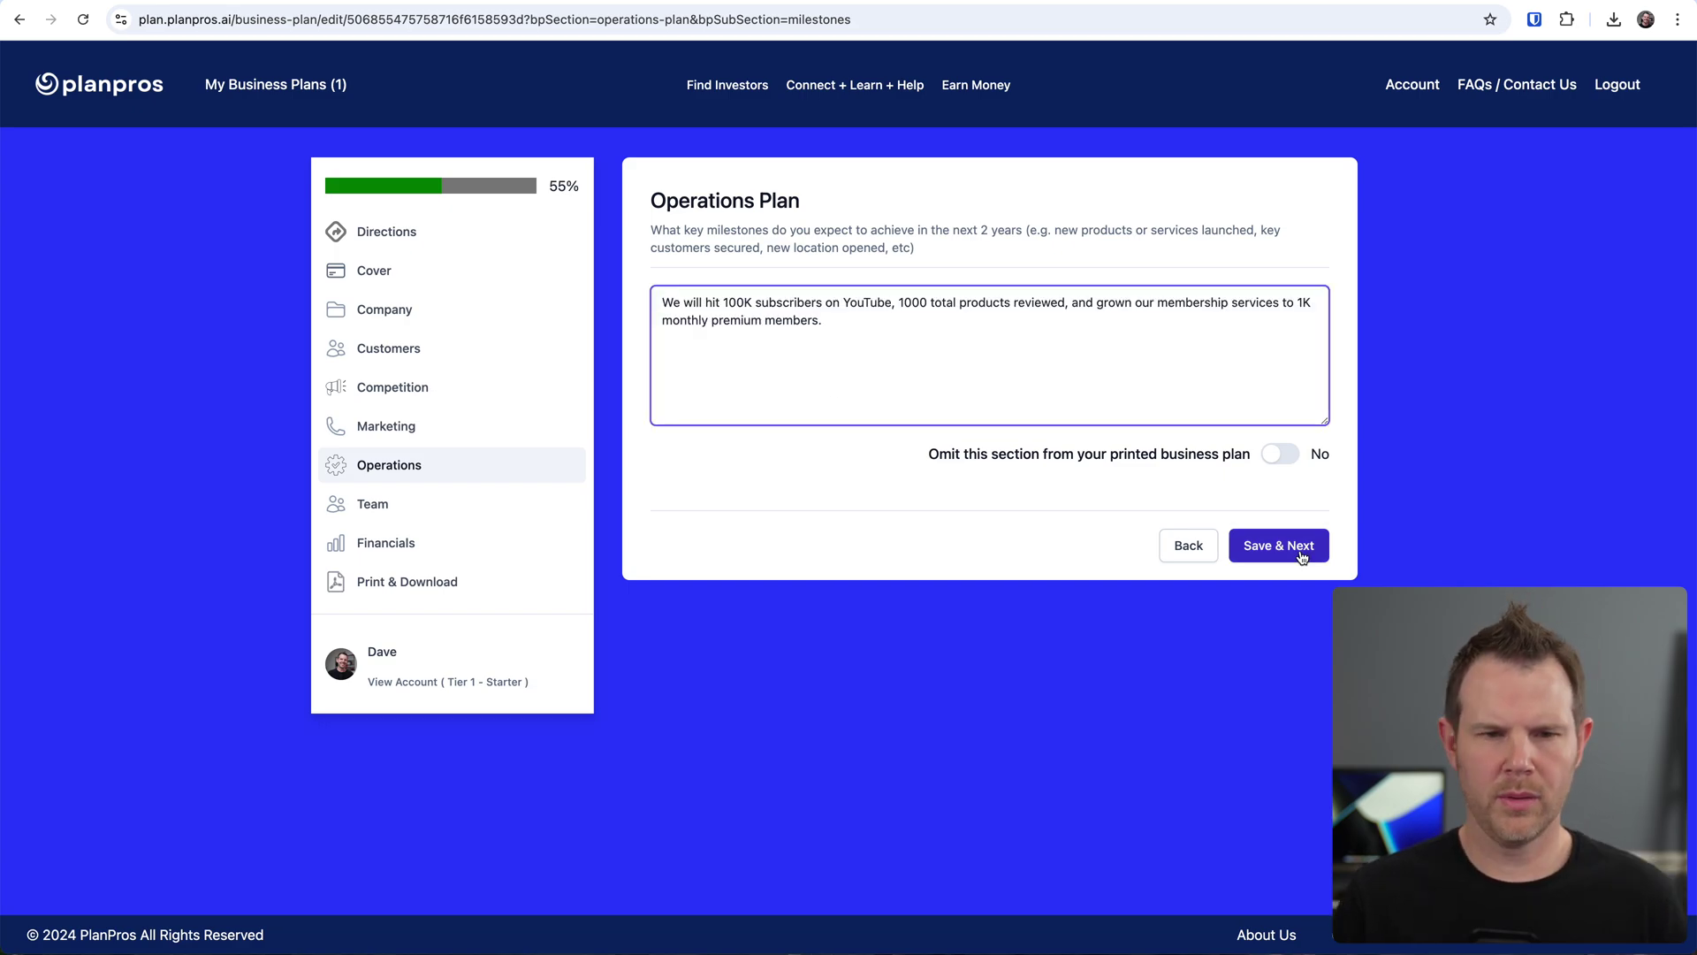
pyautogui.click(1301, 554)
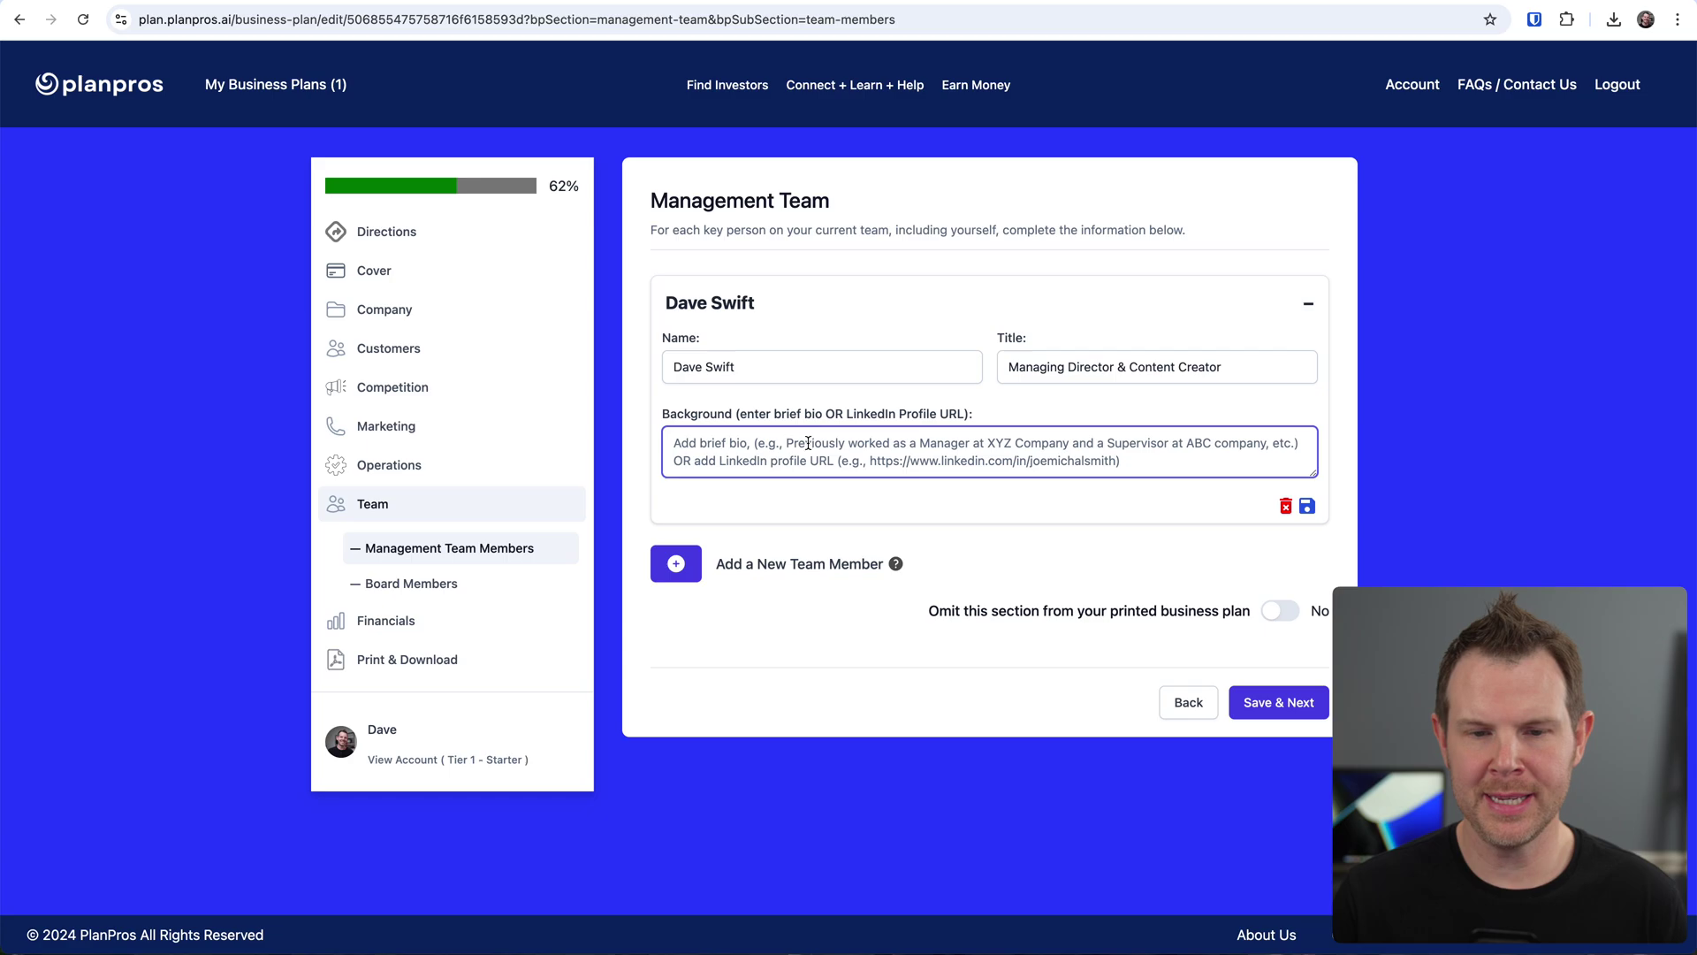
# Enter the managing director's LinkedIn profile URL as background, and save the Management Team and Board Members sections
pyautogui.write('https://www.linkedin.com/in/dave-swift')
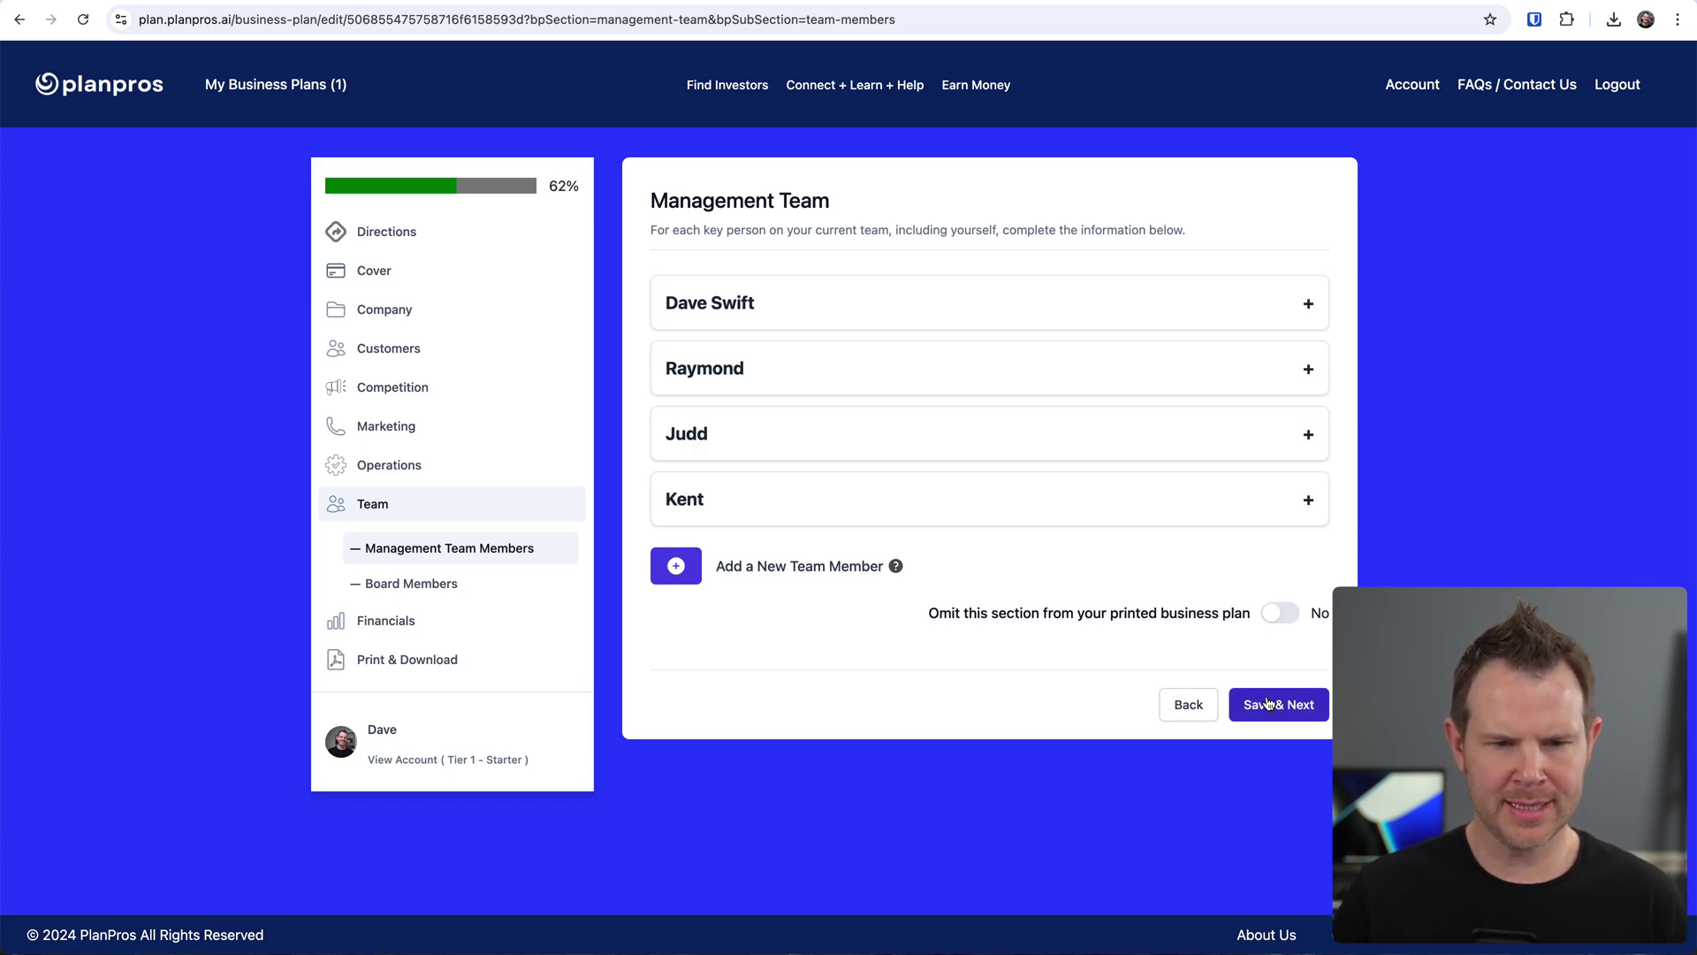
pyautogui.click(1305, 716)
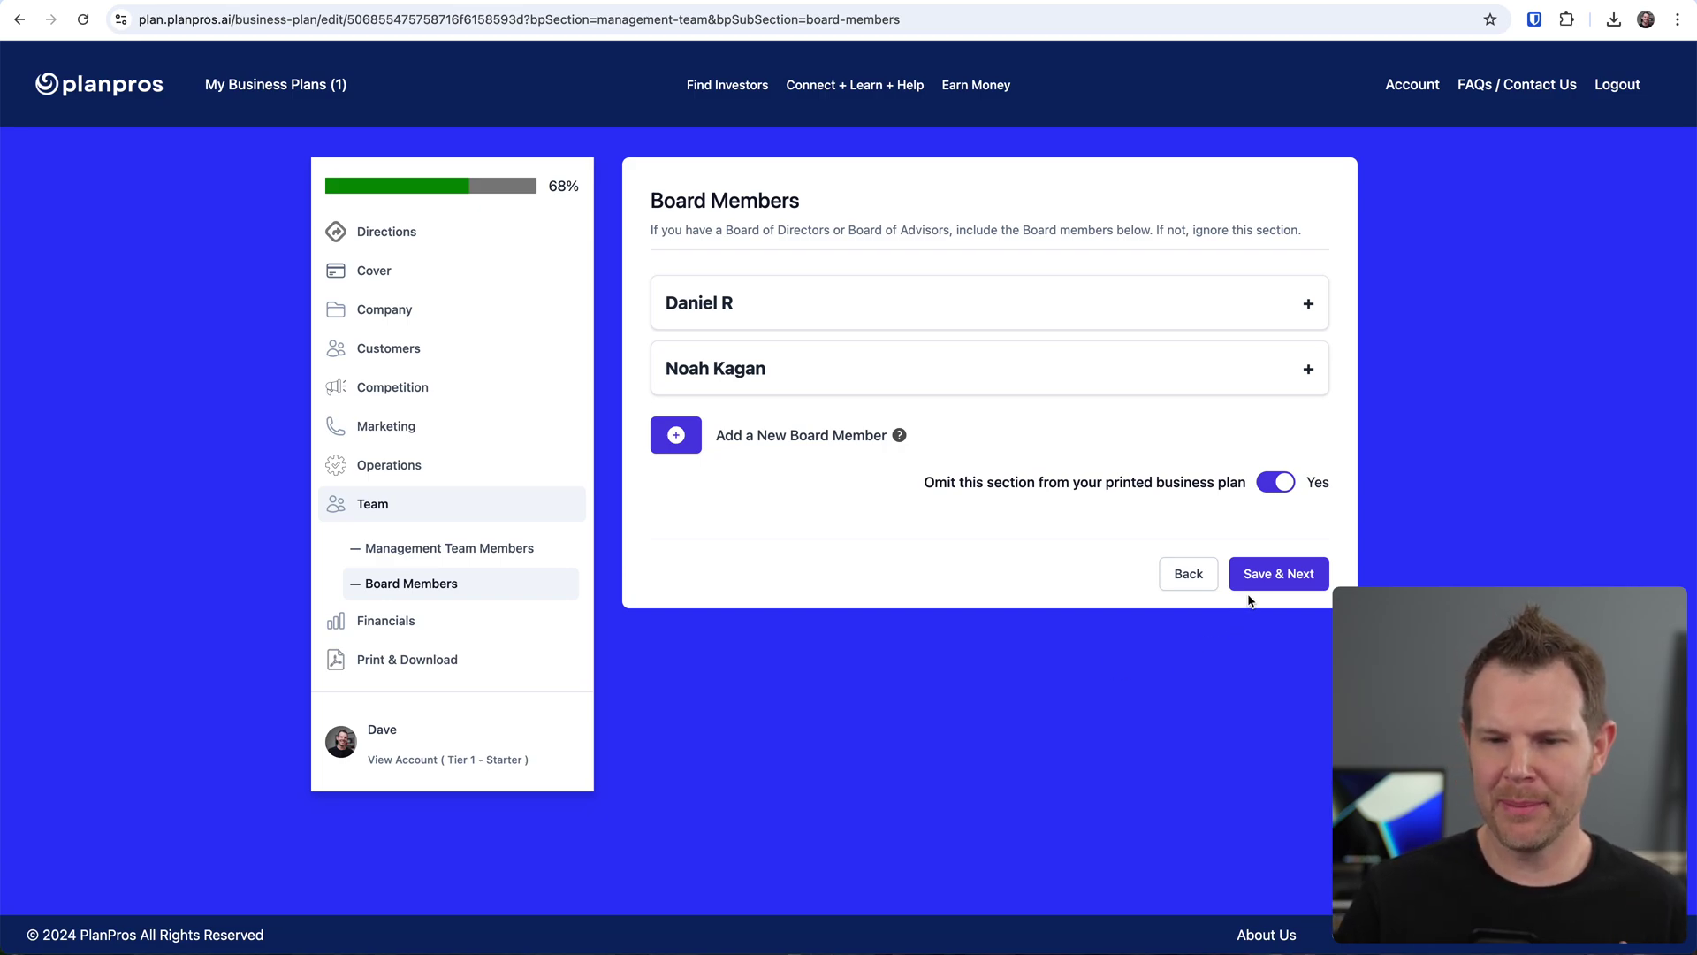
pyautogui.click(1274, 585)
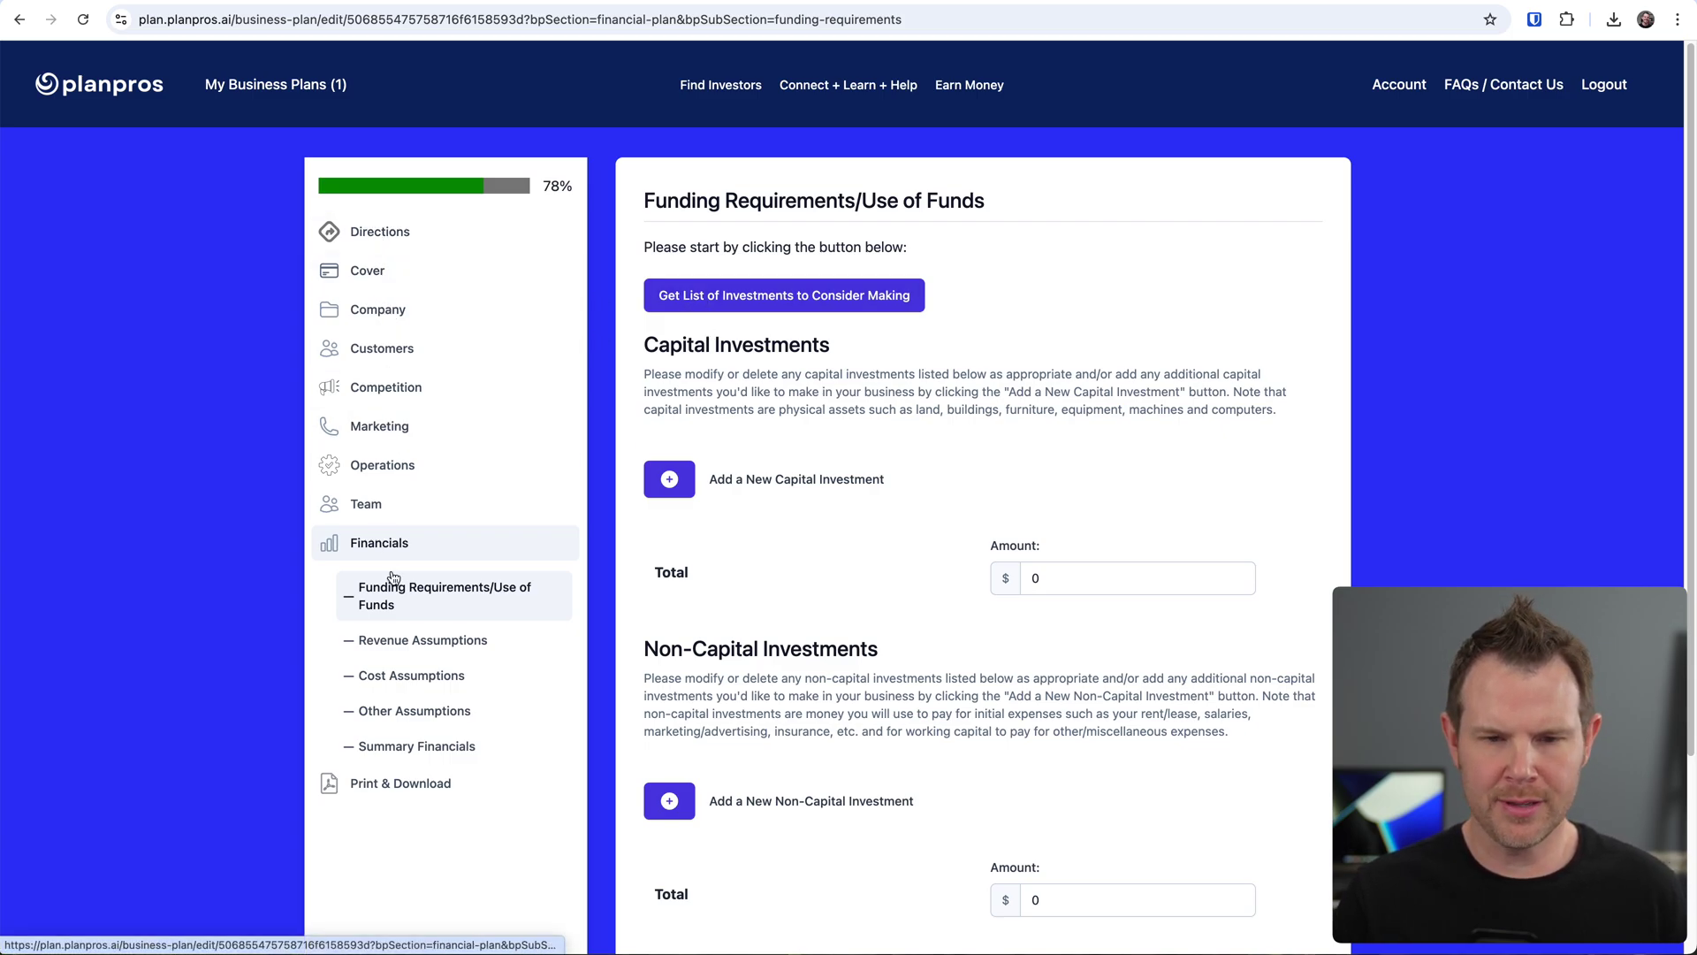
# Generate the list of suggested investments and delete the Land Purchase and Building Construction capital investments
pyautogui.click(772, 297)
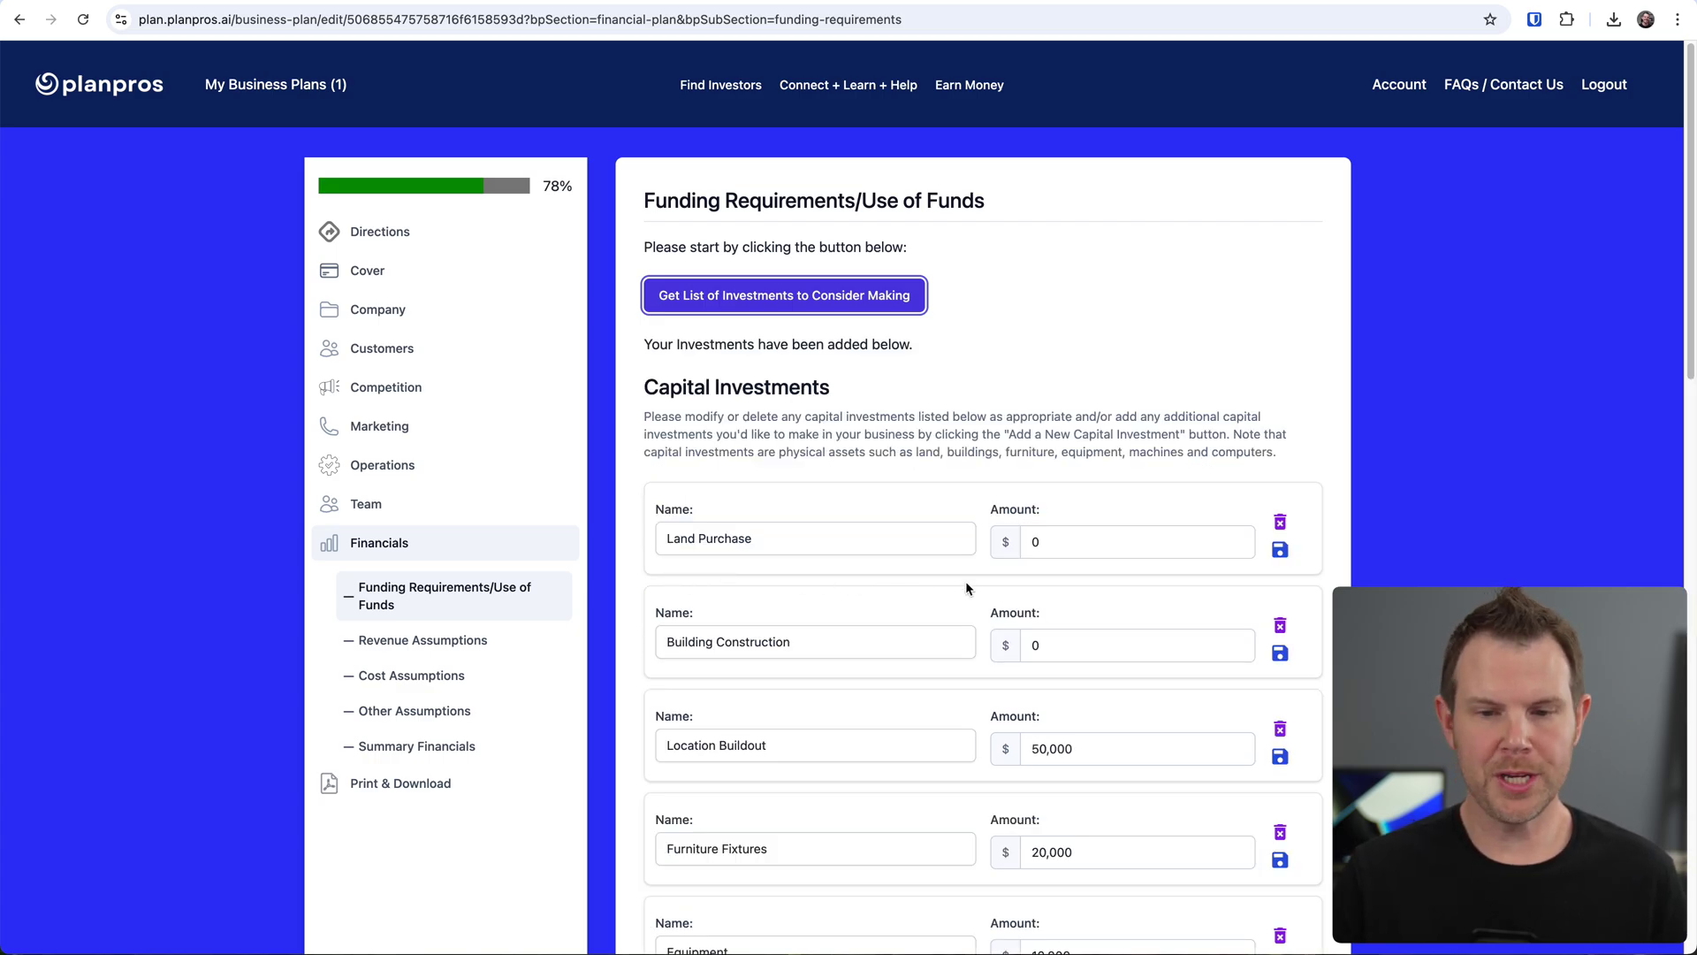
pyautogui.click(1281, 524)
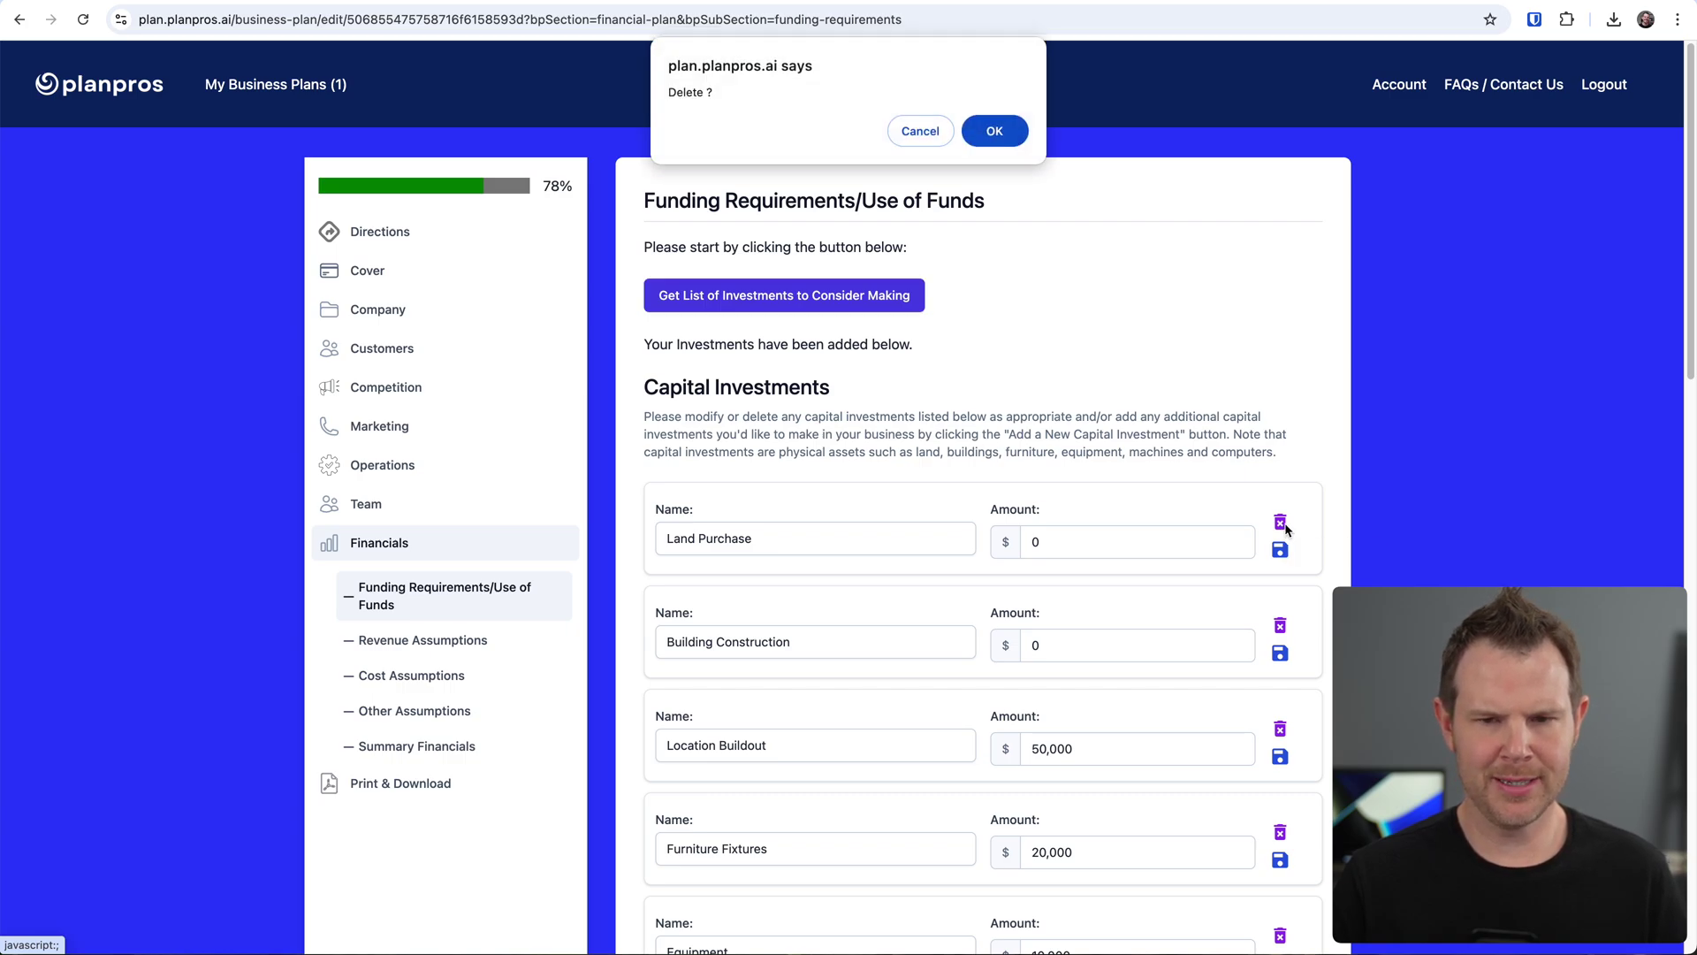
pyautogui.click(995, 130)
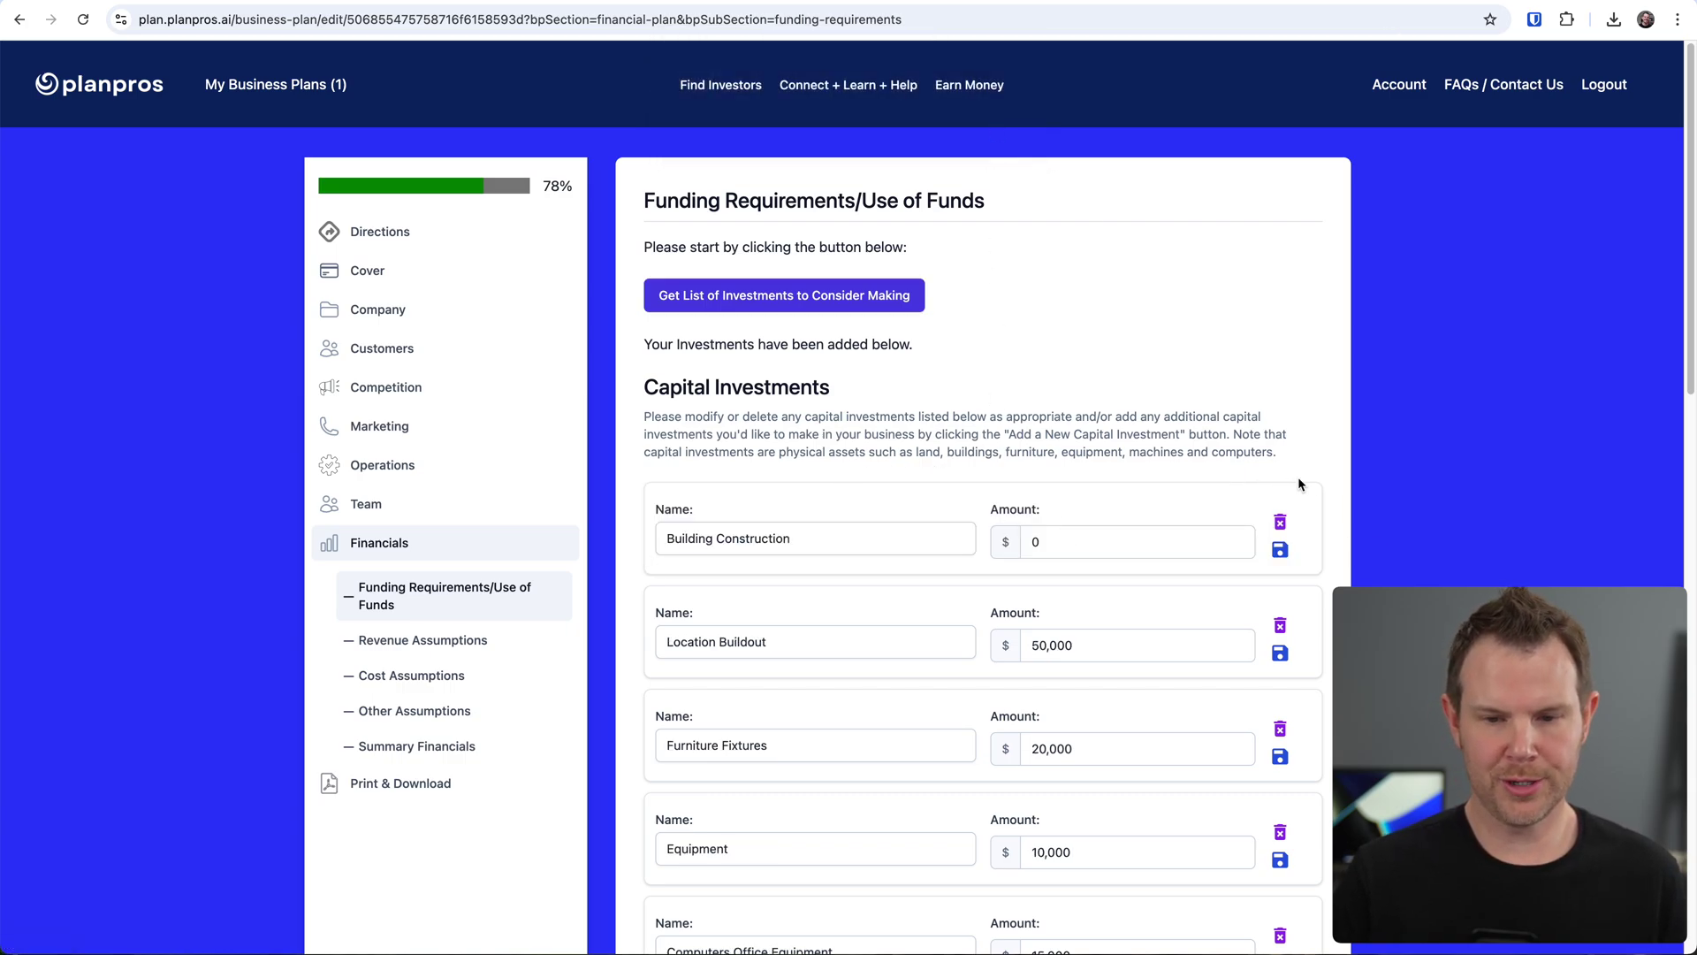
pyautogui.click(1280, 522)
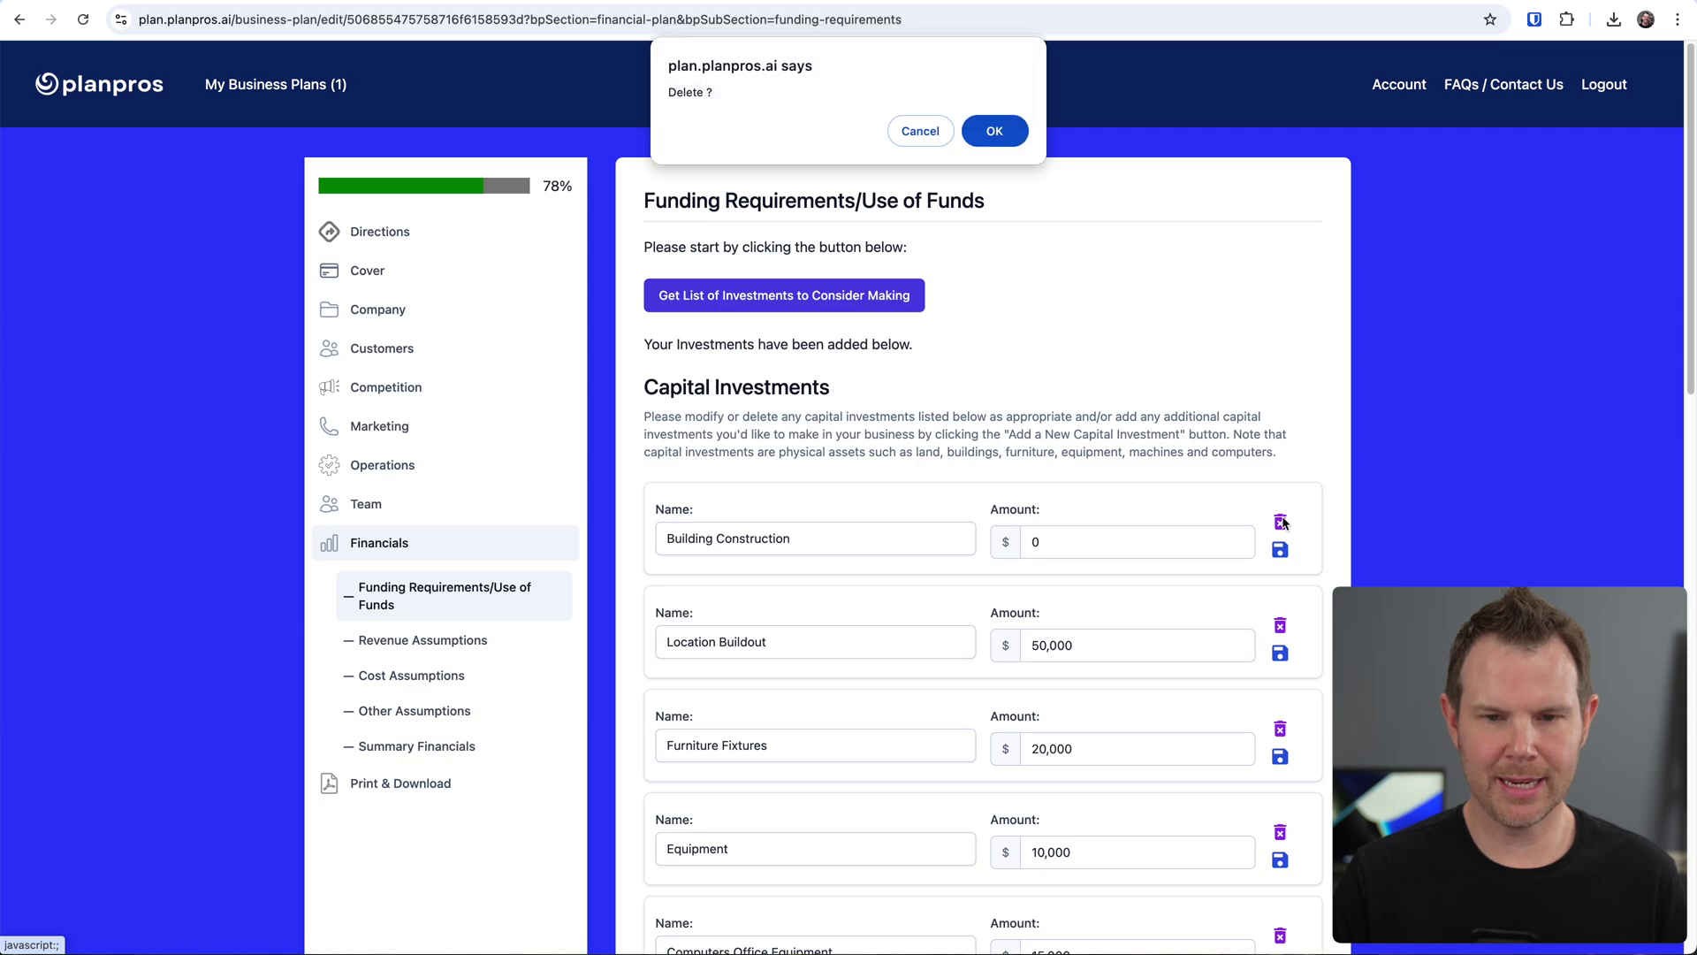
pyautogui.click(999, 141)
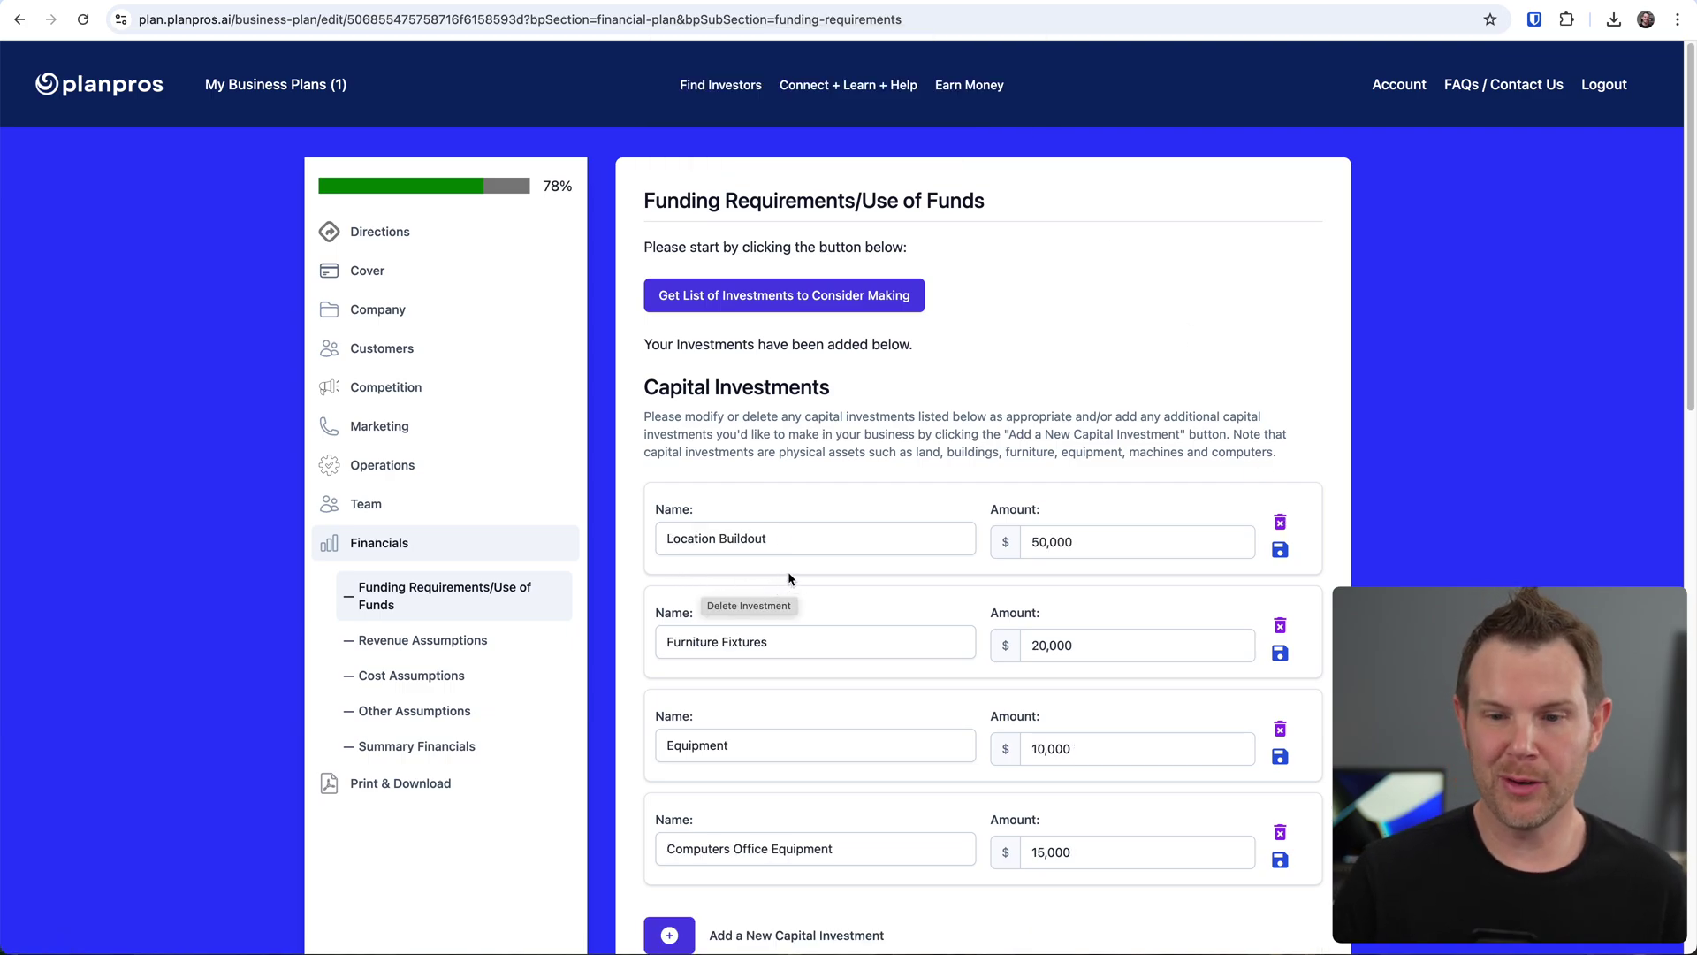
# Delete the Location Buildout capital investment and set the Equipment investment amount to $40,000
pyautogui.click(1280, 523)
pyautogui.press('Return')
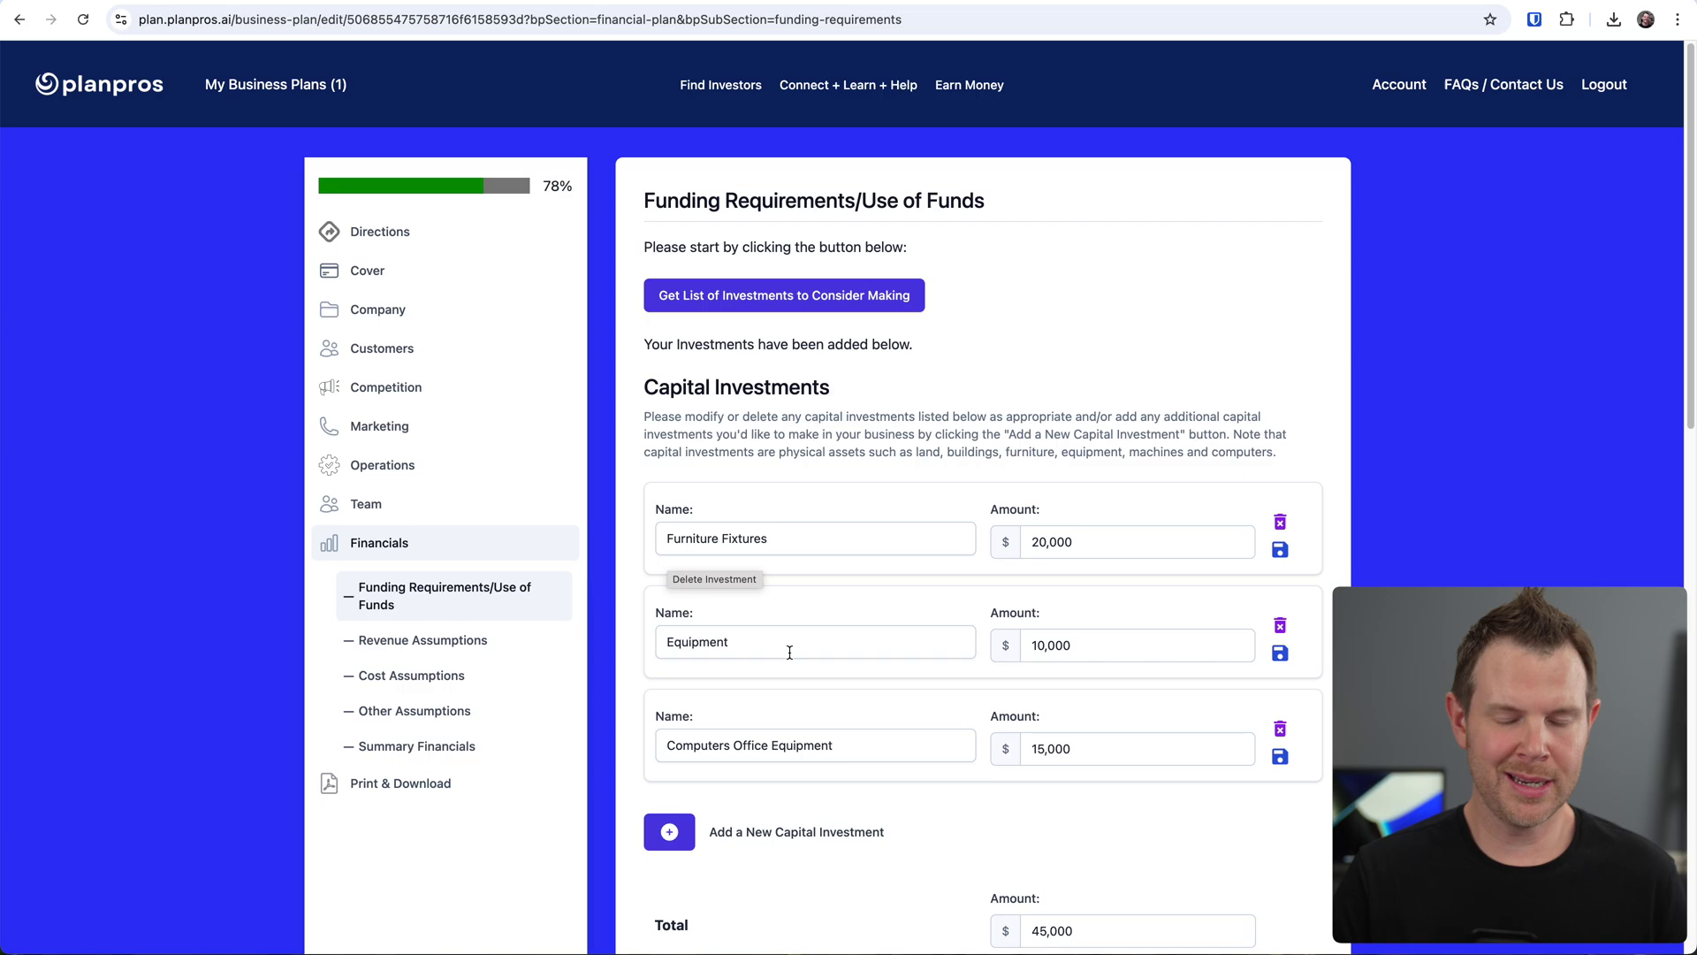
pyautogui.moveTo(1045, 645); pyautogui.dragTo(1012, 645)
pyautogui.write('40')
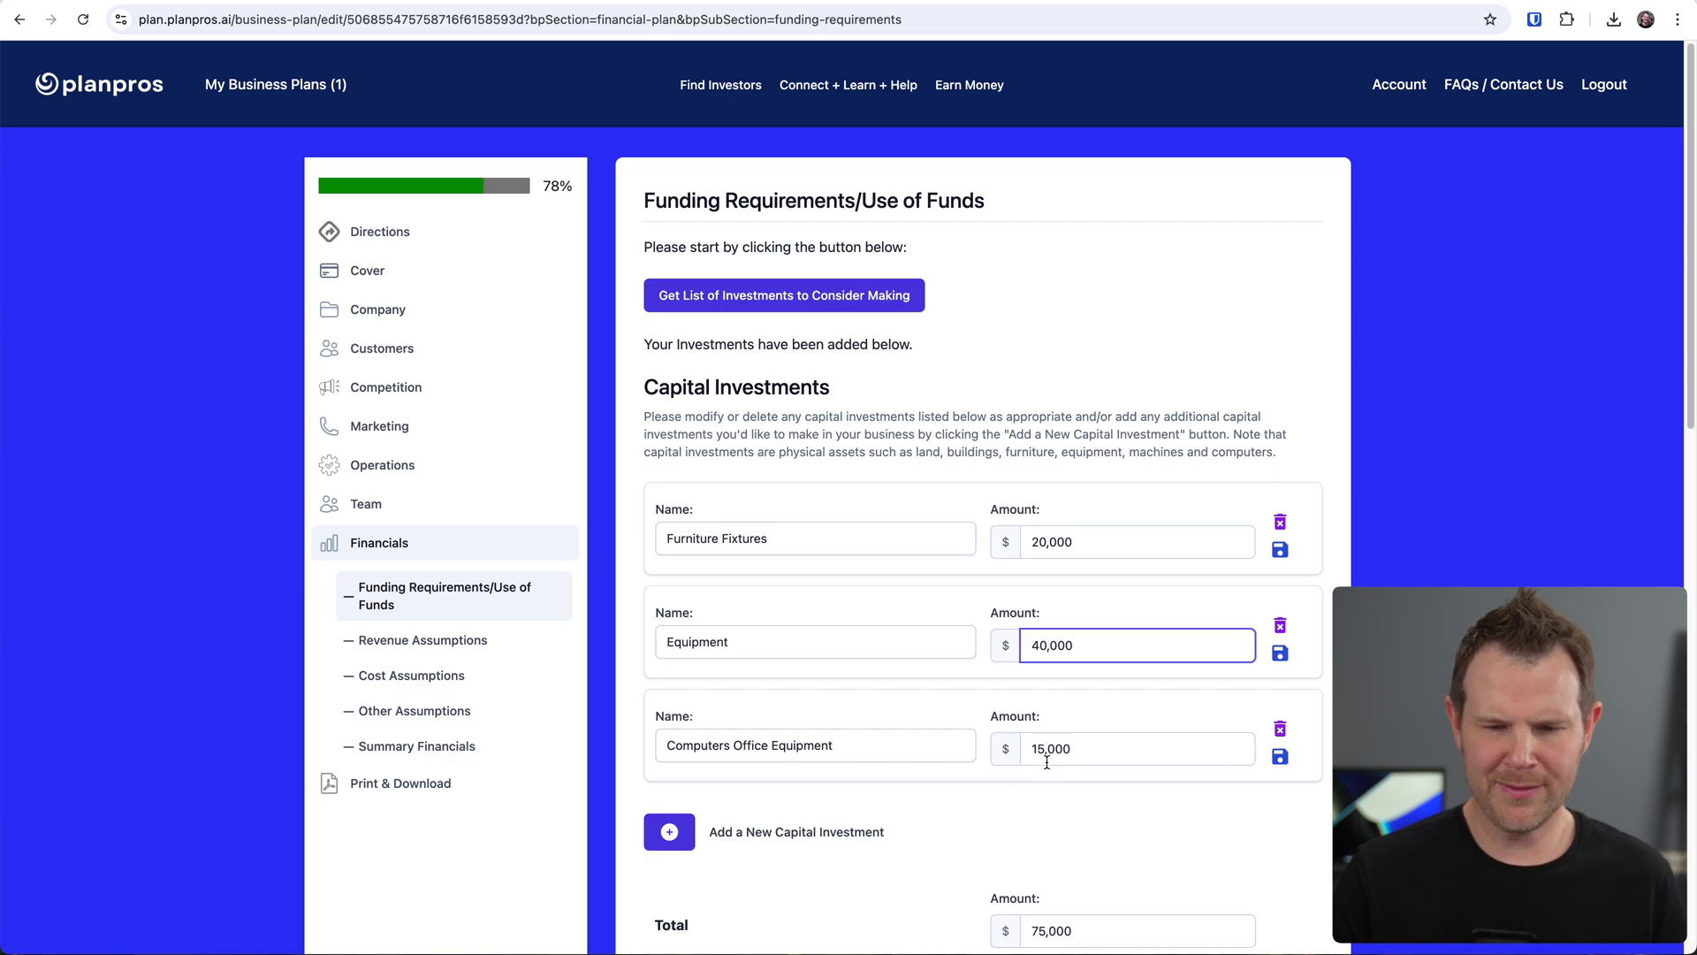
# Review the capital and non-capital investments, and save the Funding Requirements/Use of Funds section with the suggested non-capital amounts
pyautogui.scroll(-2, 684, 761)
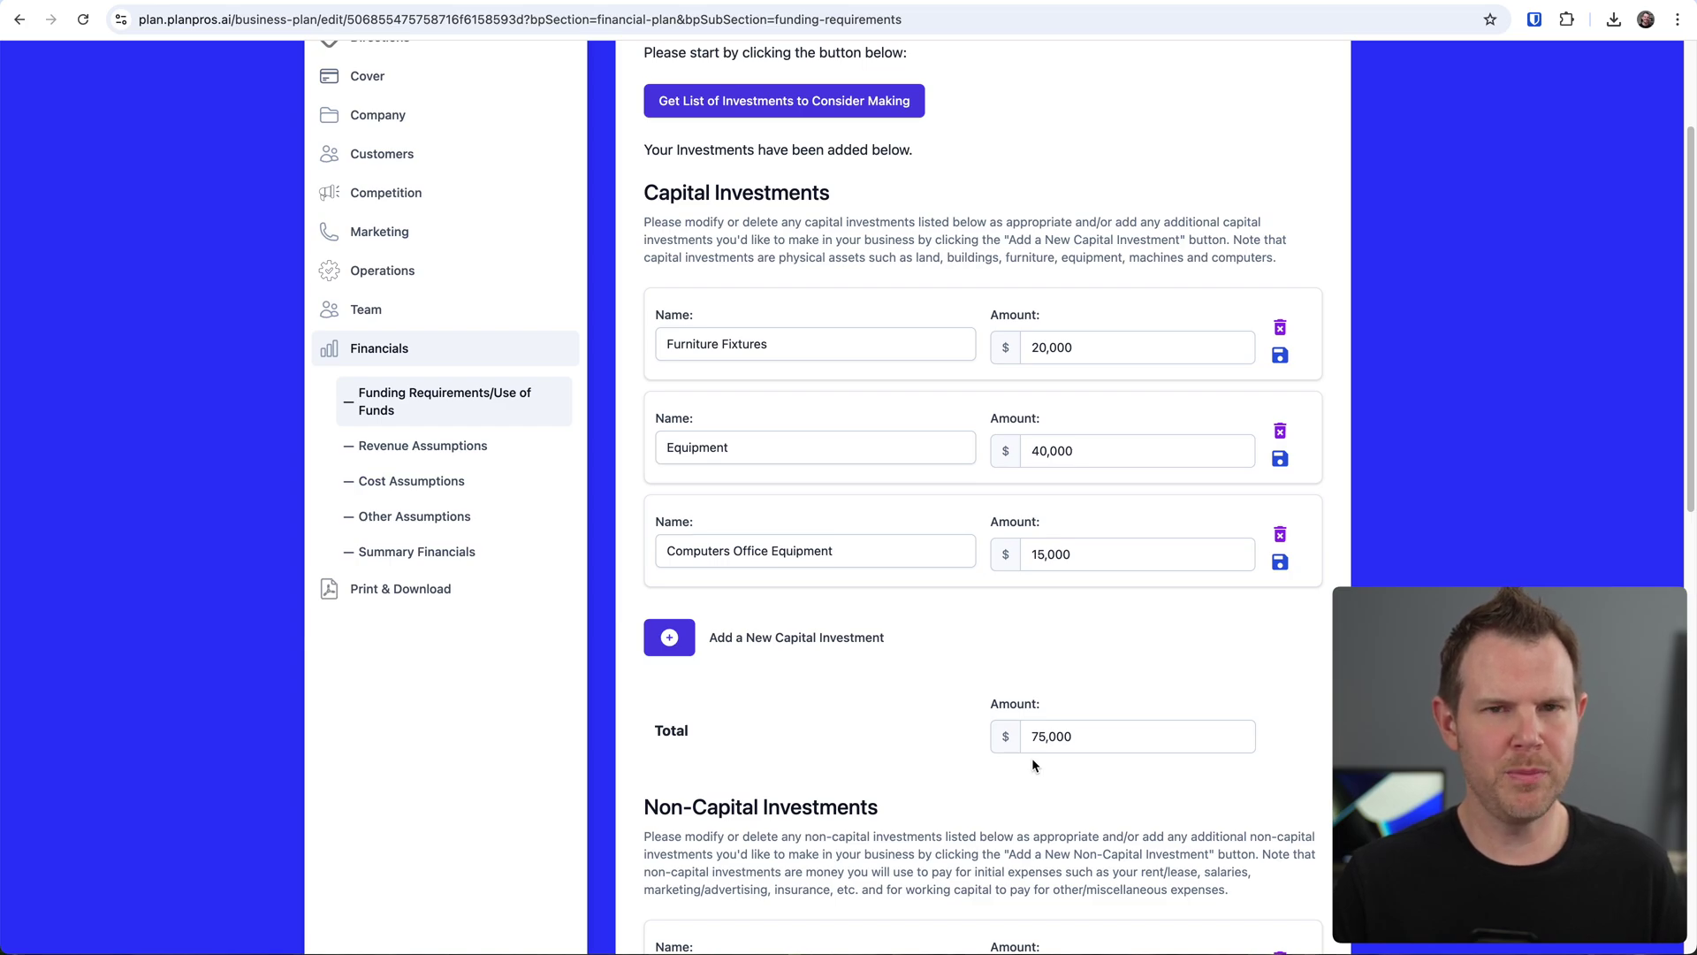
pyautogui.scroll(-1, 902, 750)
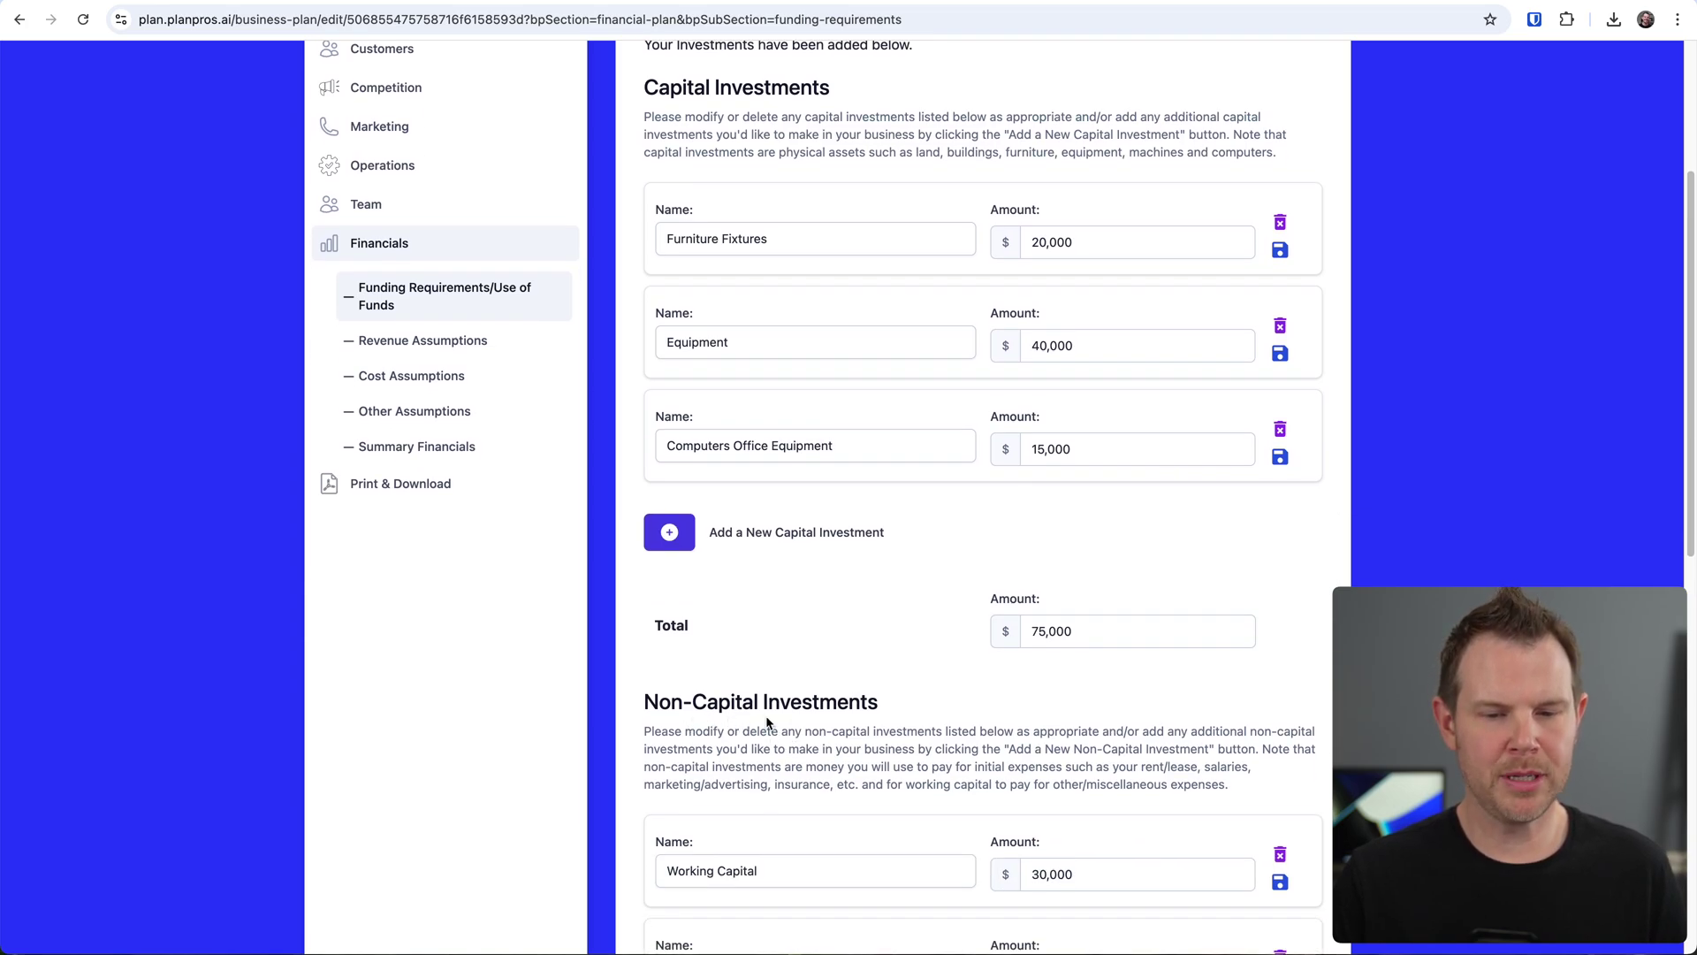
pyautogui.scroll(-5, 973, 693)
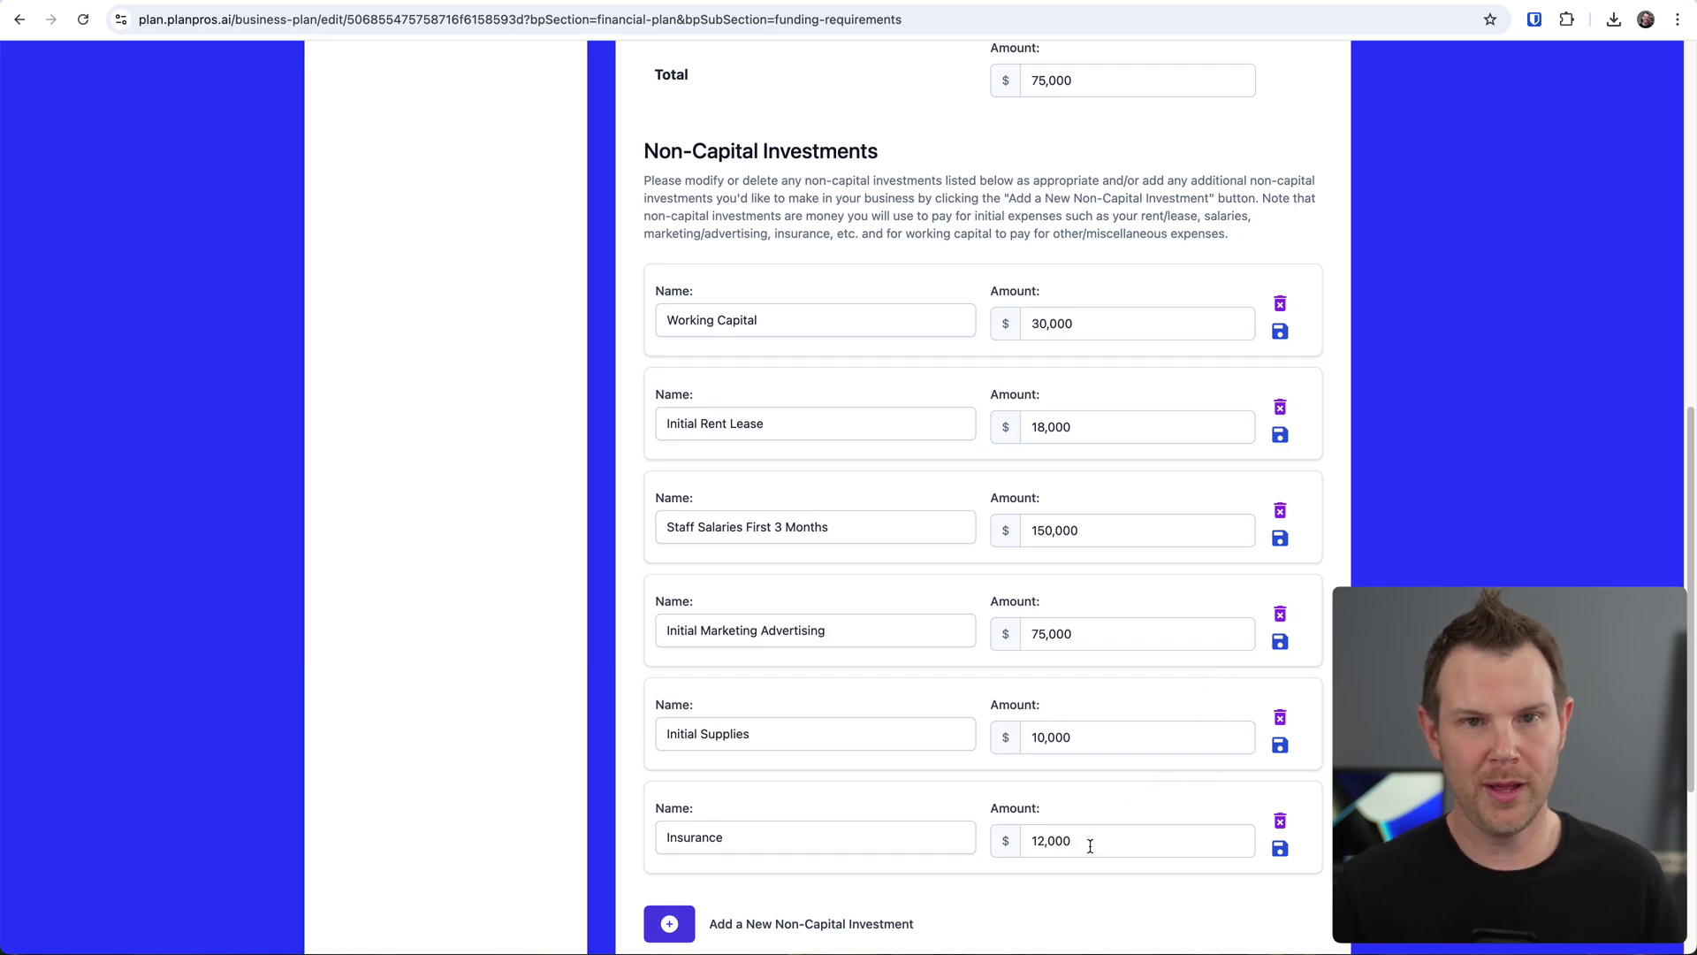
pyautogui.scroll(-1, 1088, 827)
pyautogui.scroll(-4, 1087, 821)
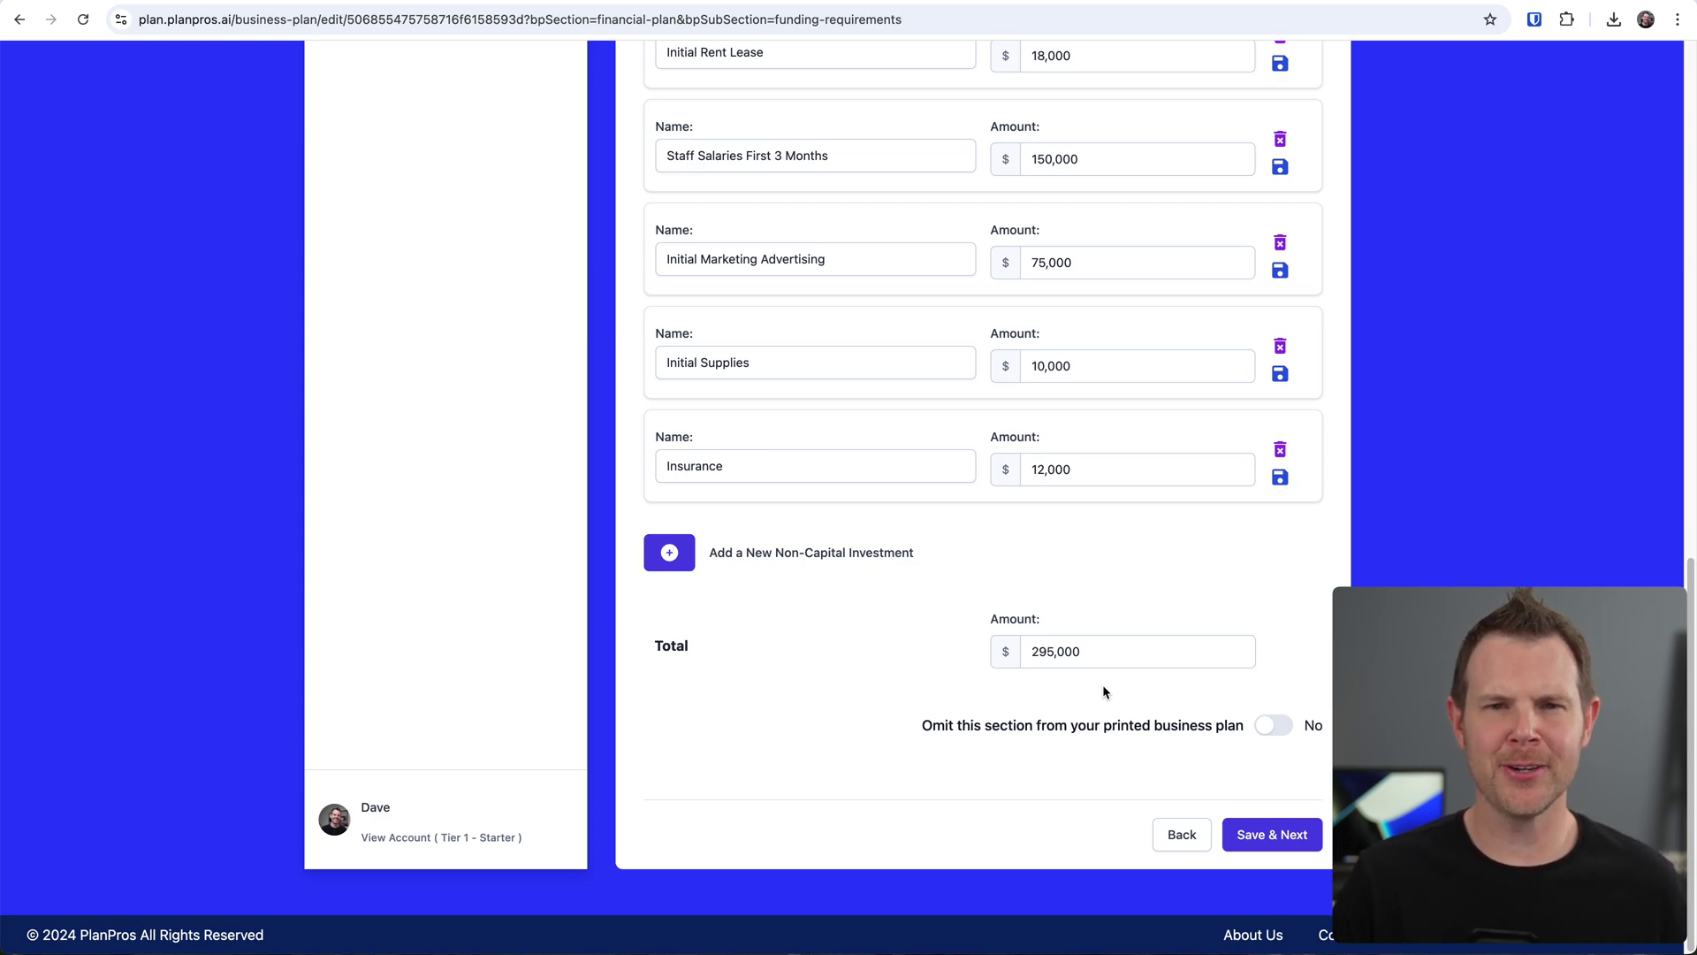
pyautogui.scroll(3, 1200, 704)
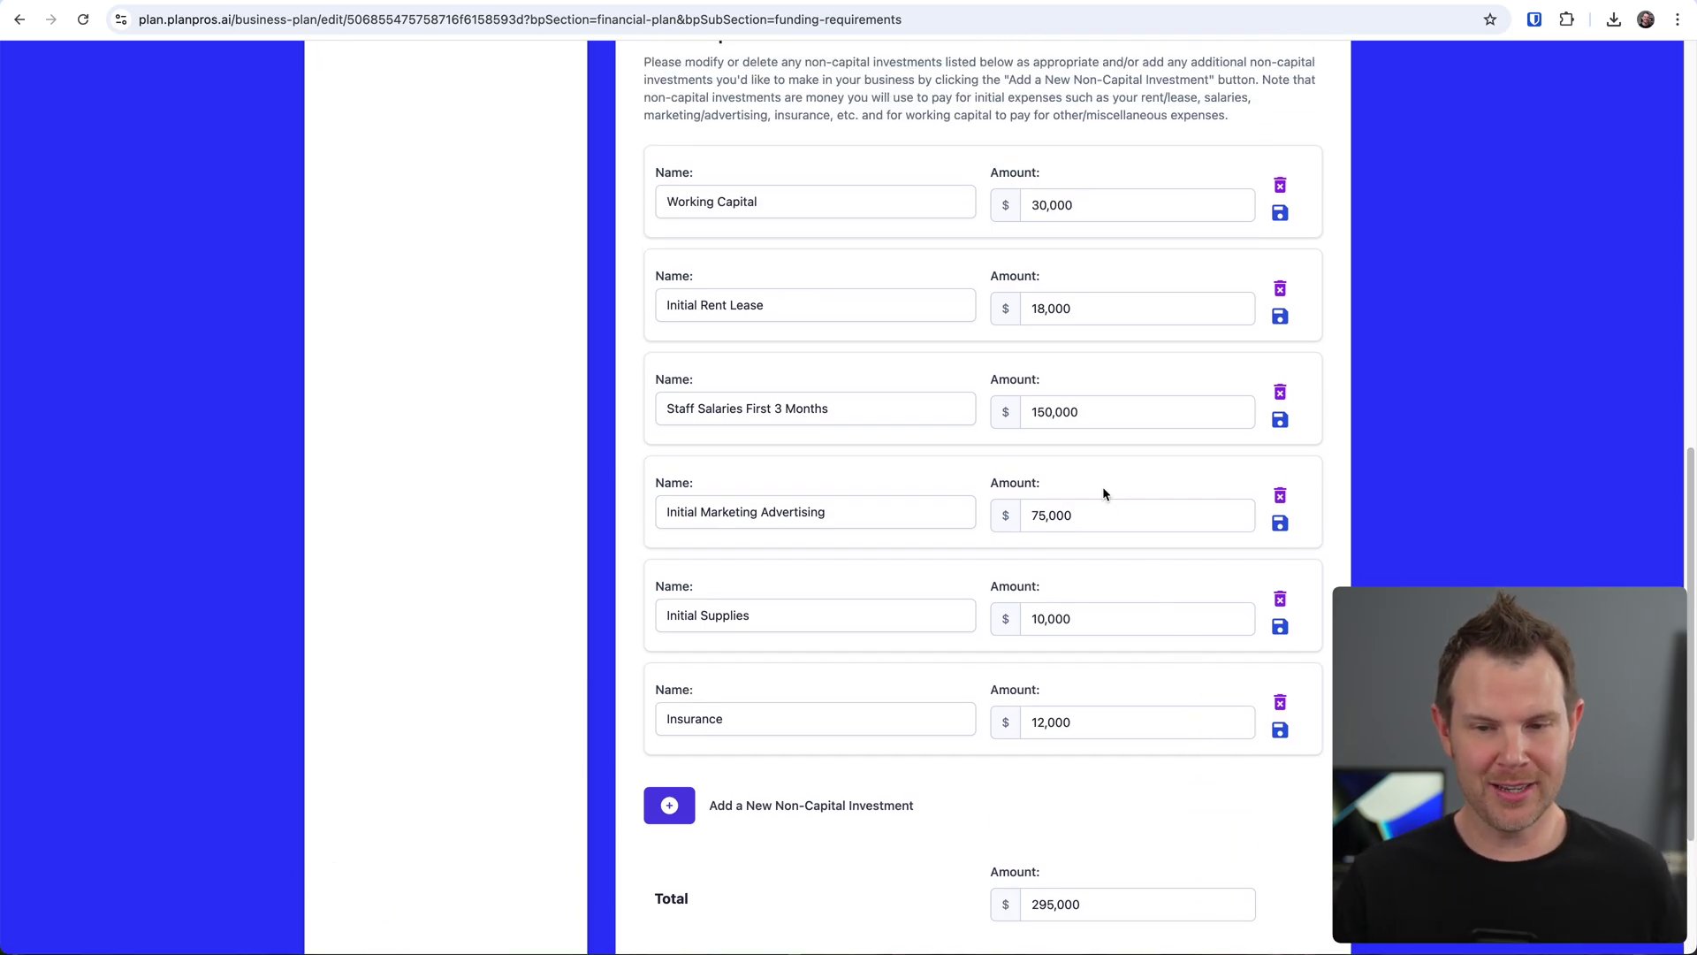
pyautogui.scroll(-3, 1064, 740)
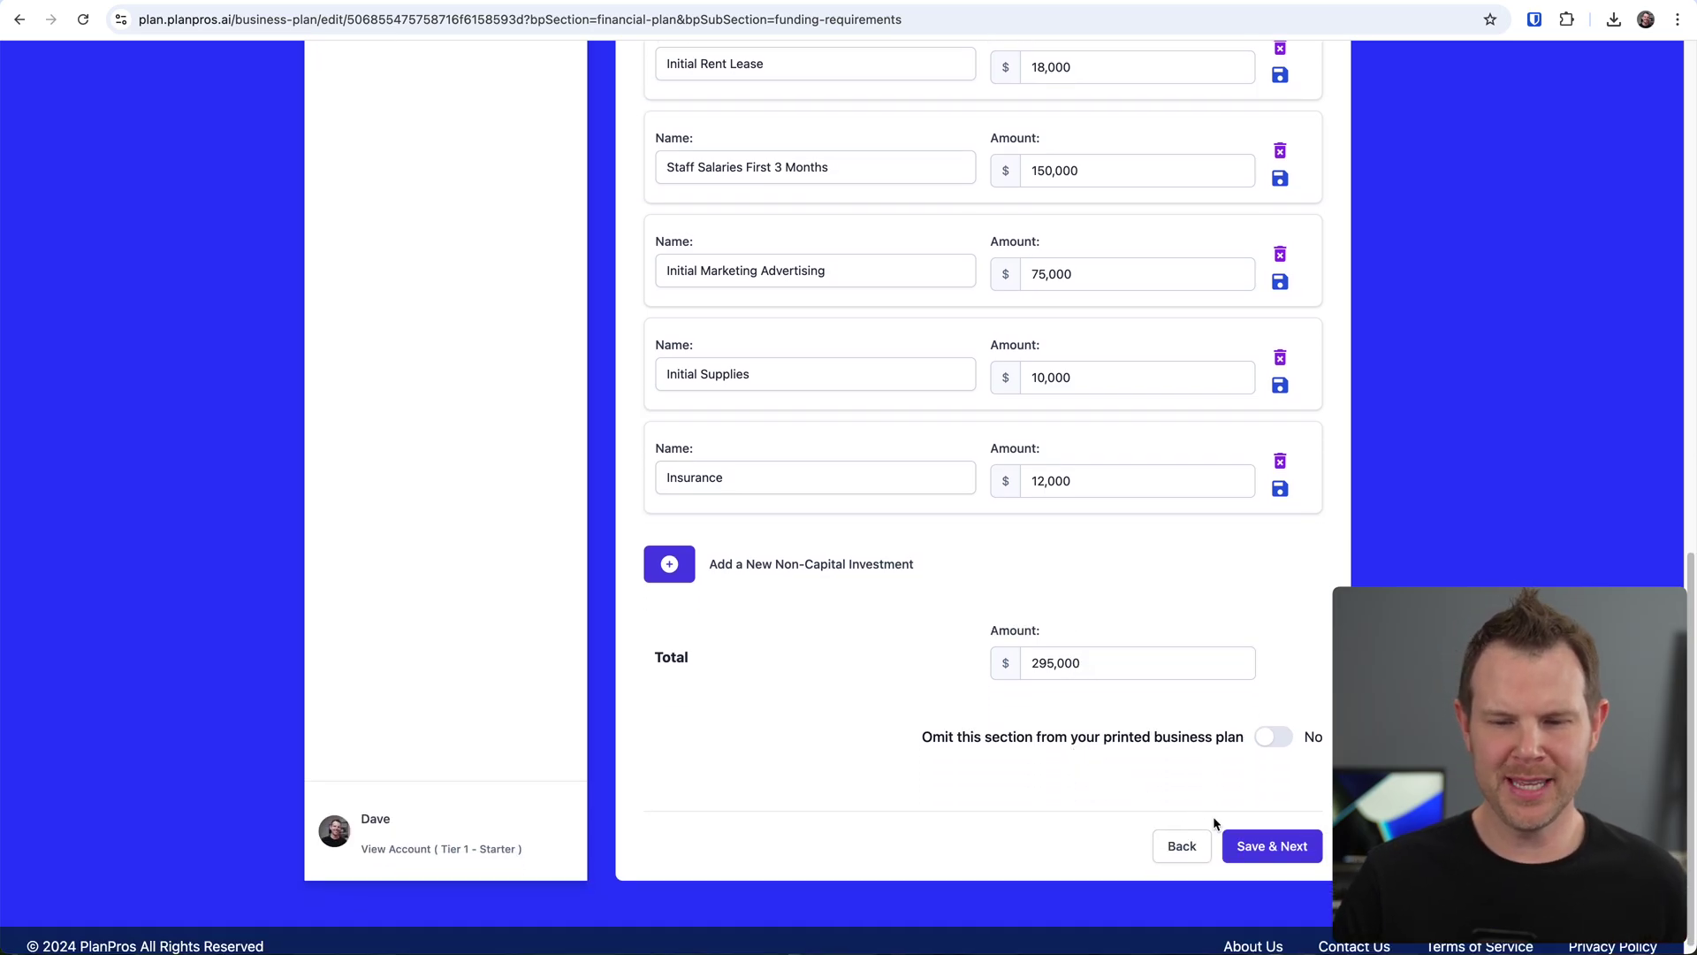
pyautogui.click(1266, 850)
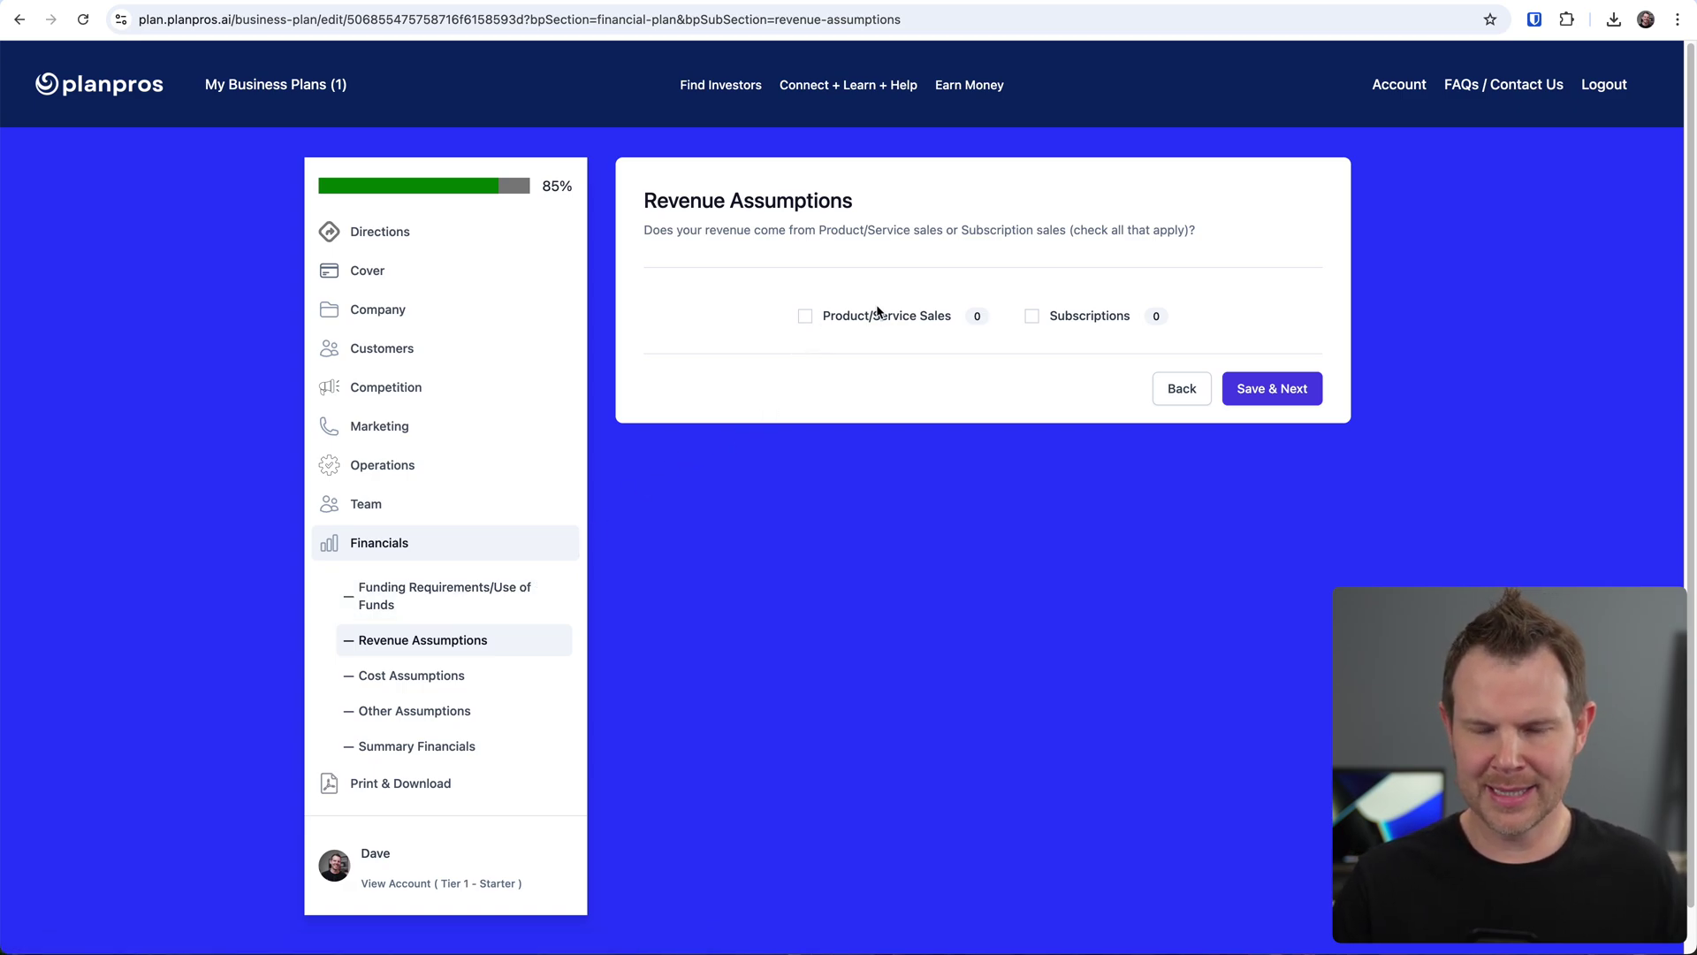
# Select subscriptions and product/service sales as revenue sources, and add an Affiliate Revenue product with 1000 monthly units and 30% annual sales growth
pyautogui.click(1032, 318)
pyautogui.click(804, 316)
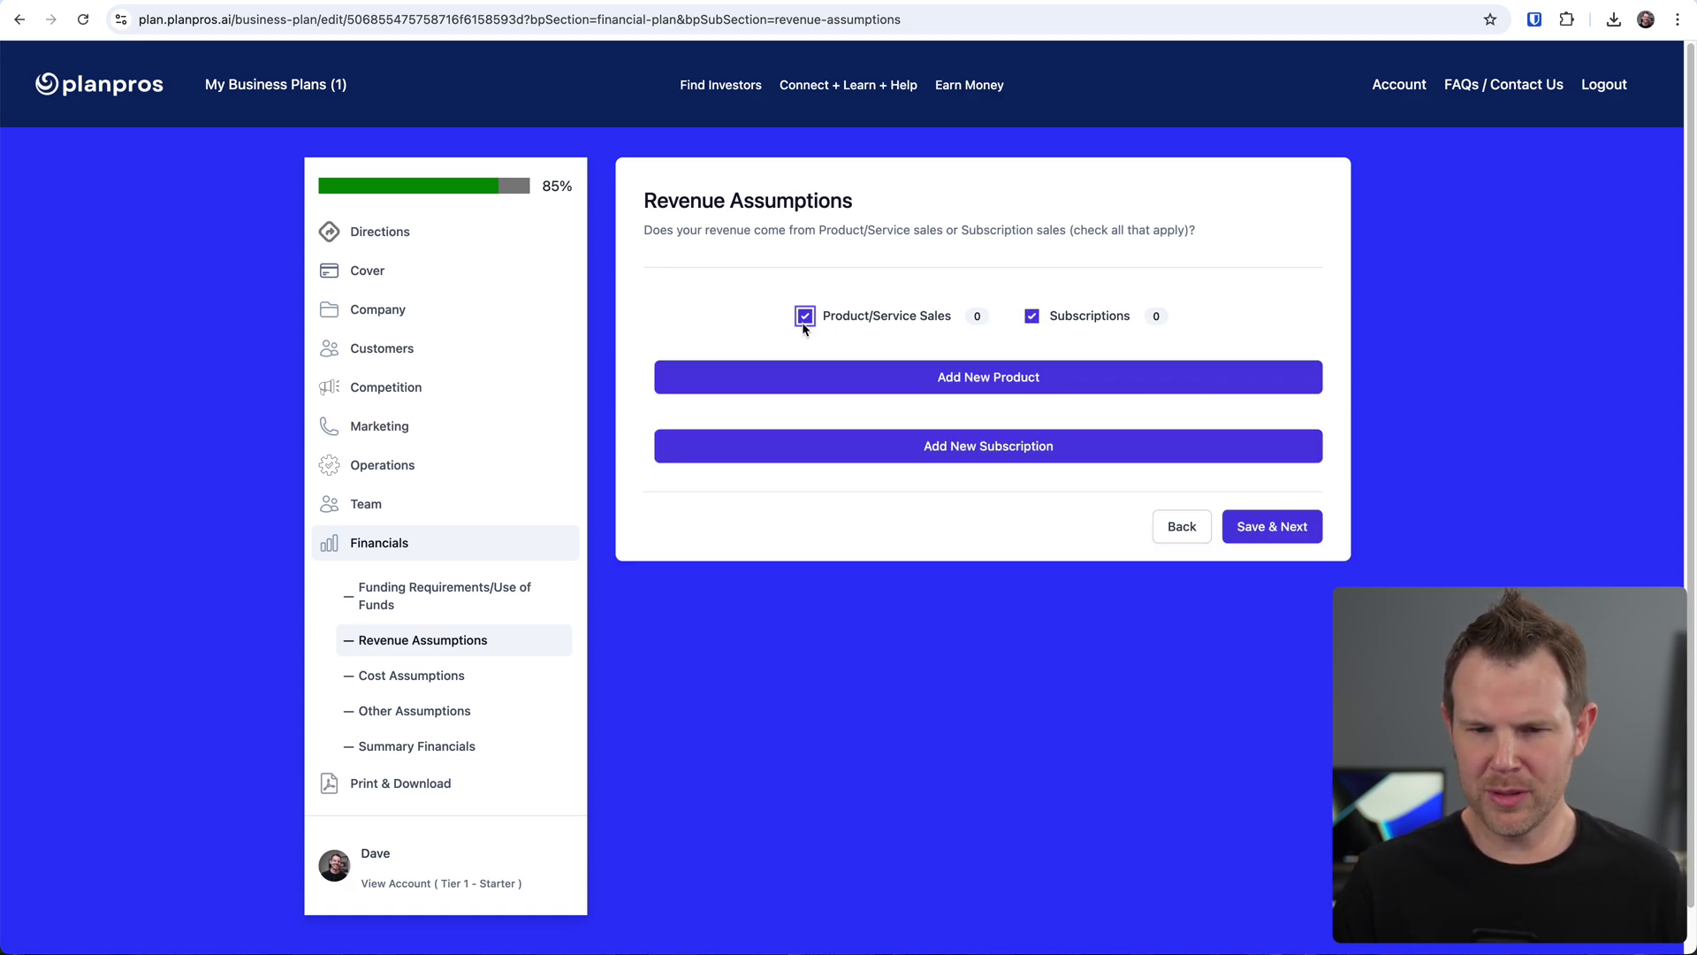
pyautogui.click(989, 382)
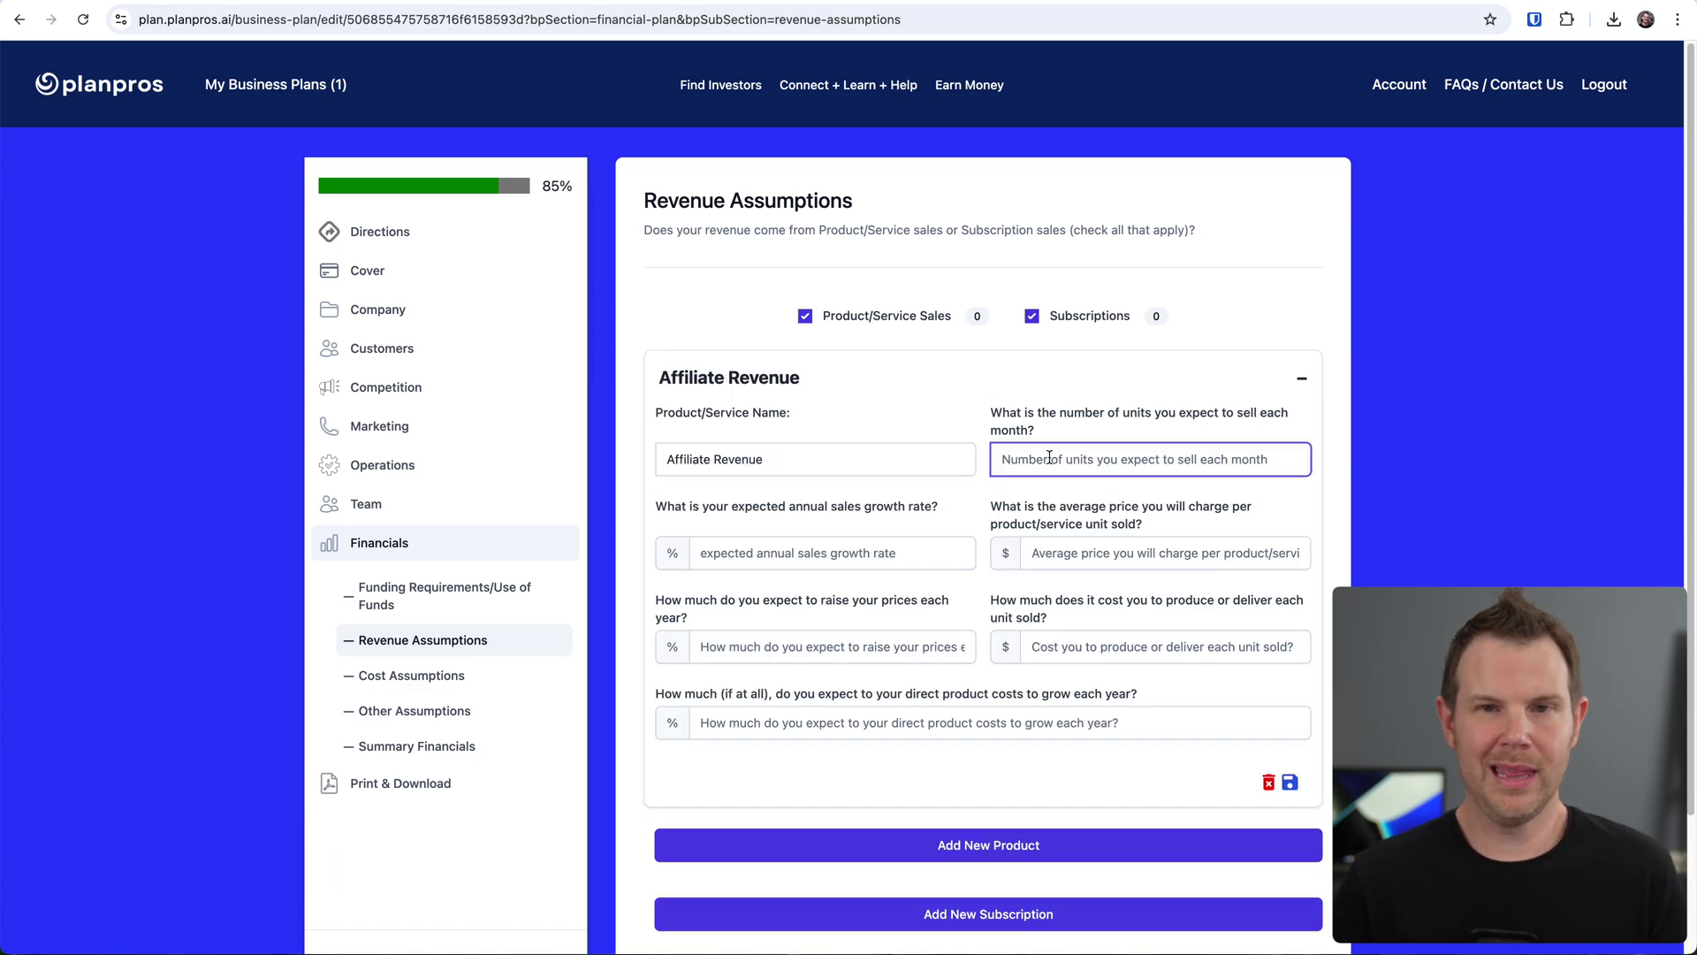
pyautogui.write('1000')
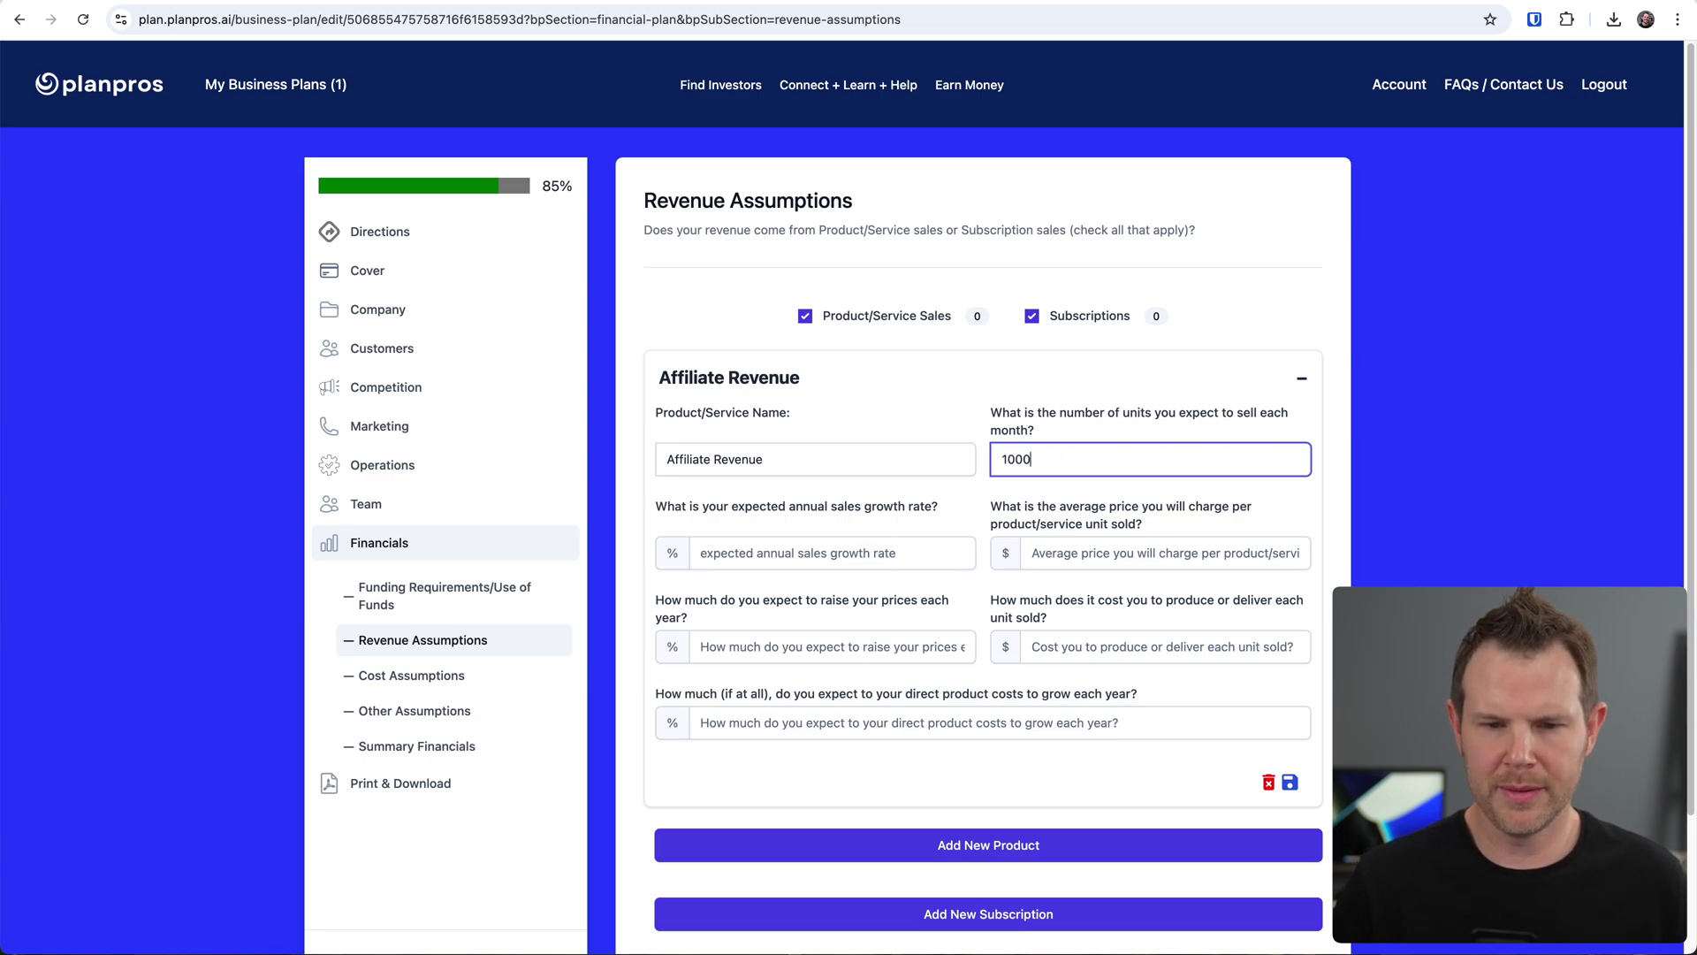
pyautogui.press('Tab')
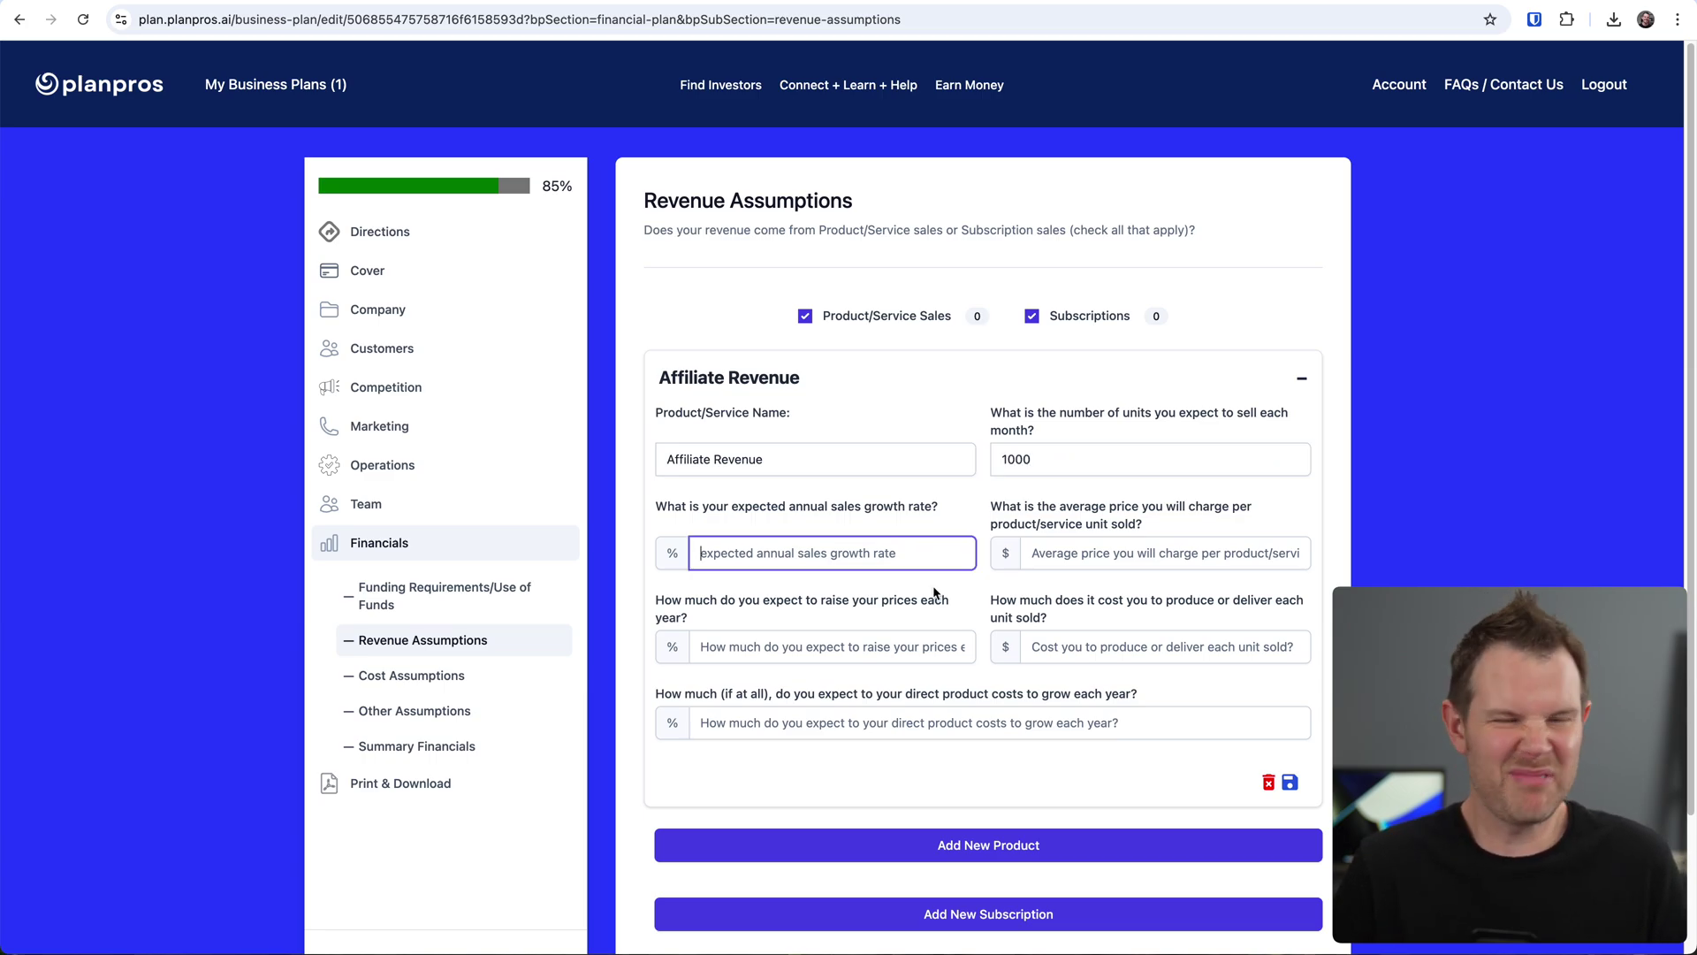
pyautogui.write('30')
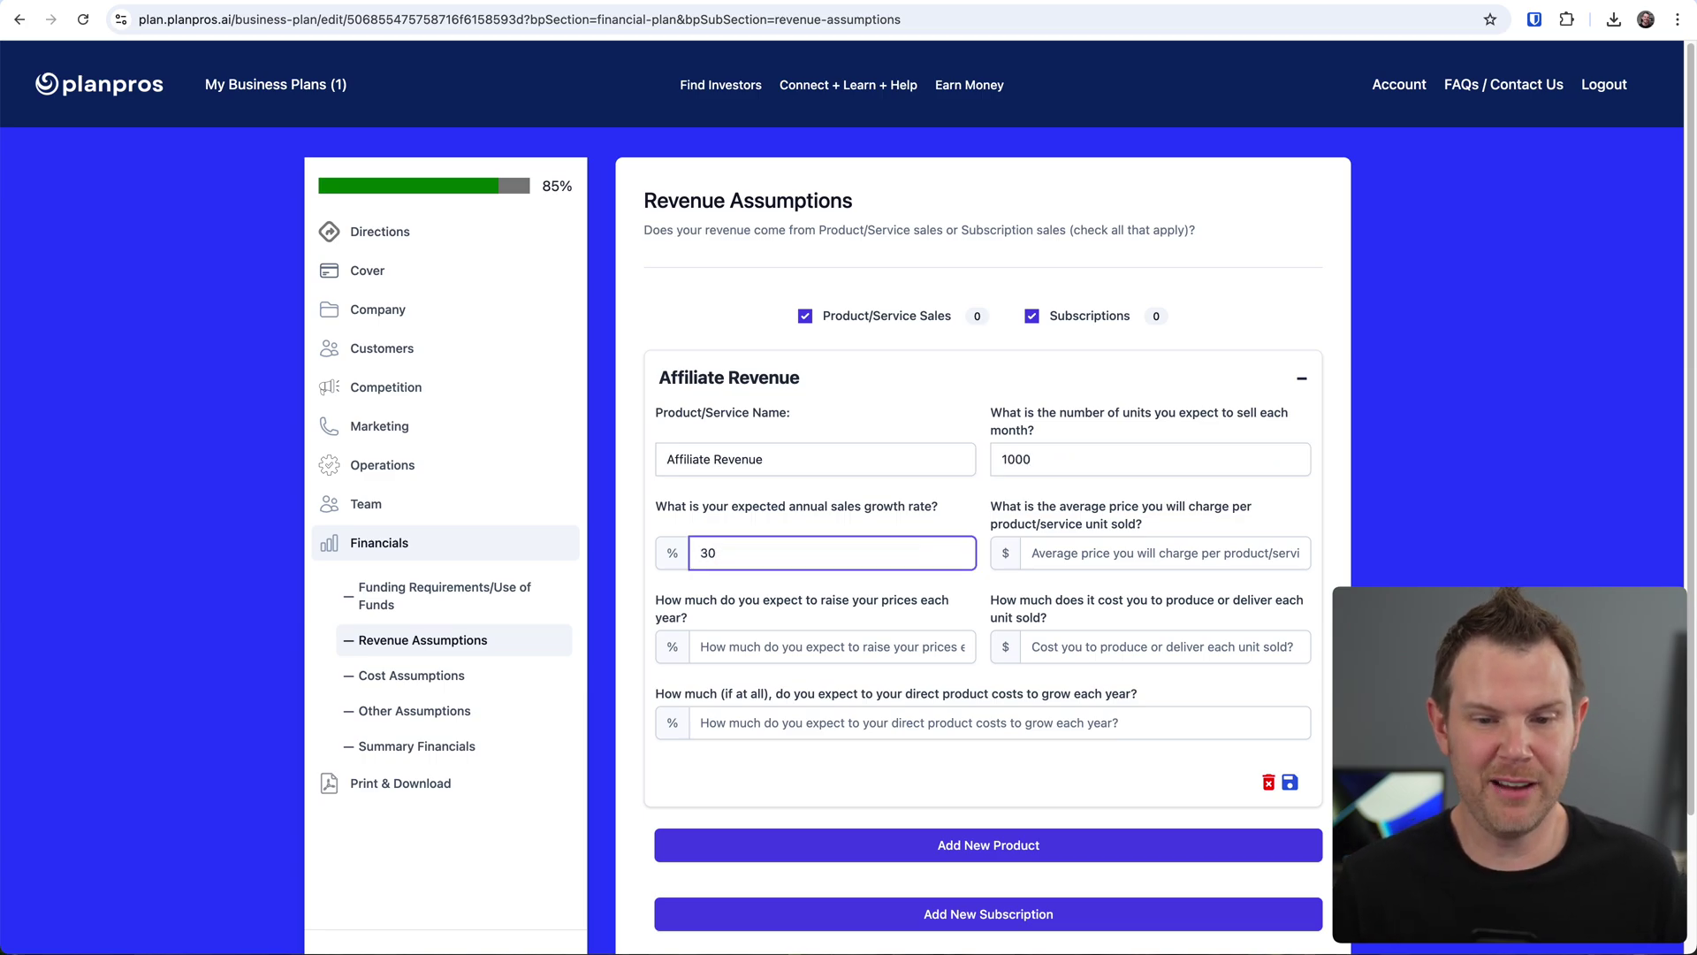
# Set Affiliate Revenue's average price to $15, yearly price increase to 20%, cost per unit to $2 and yearly direct cost growth to 10%
pyautogui.click(1197, 546)
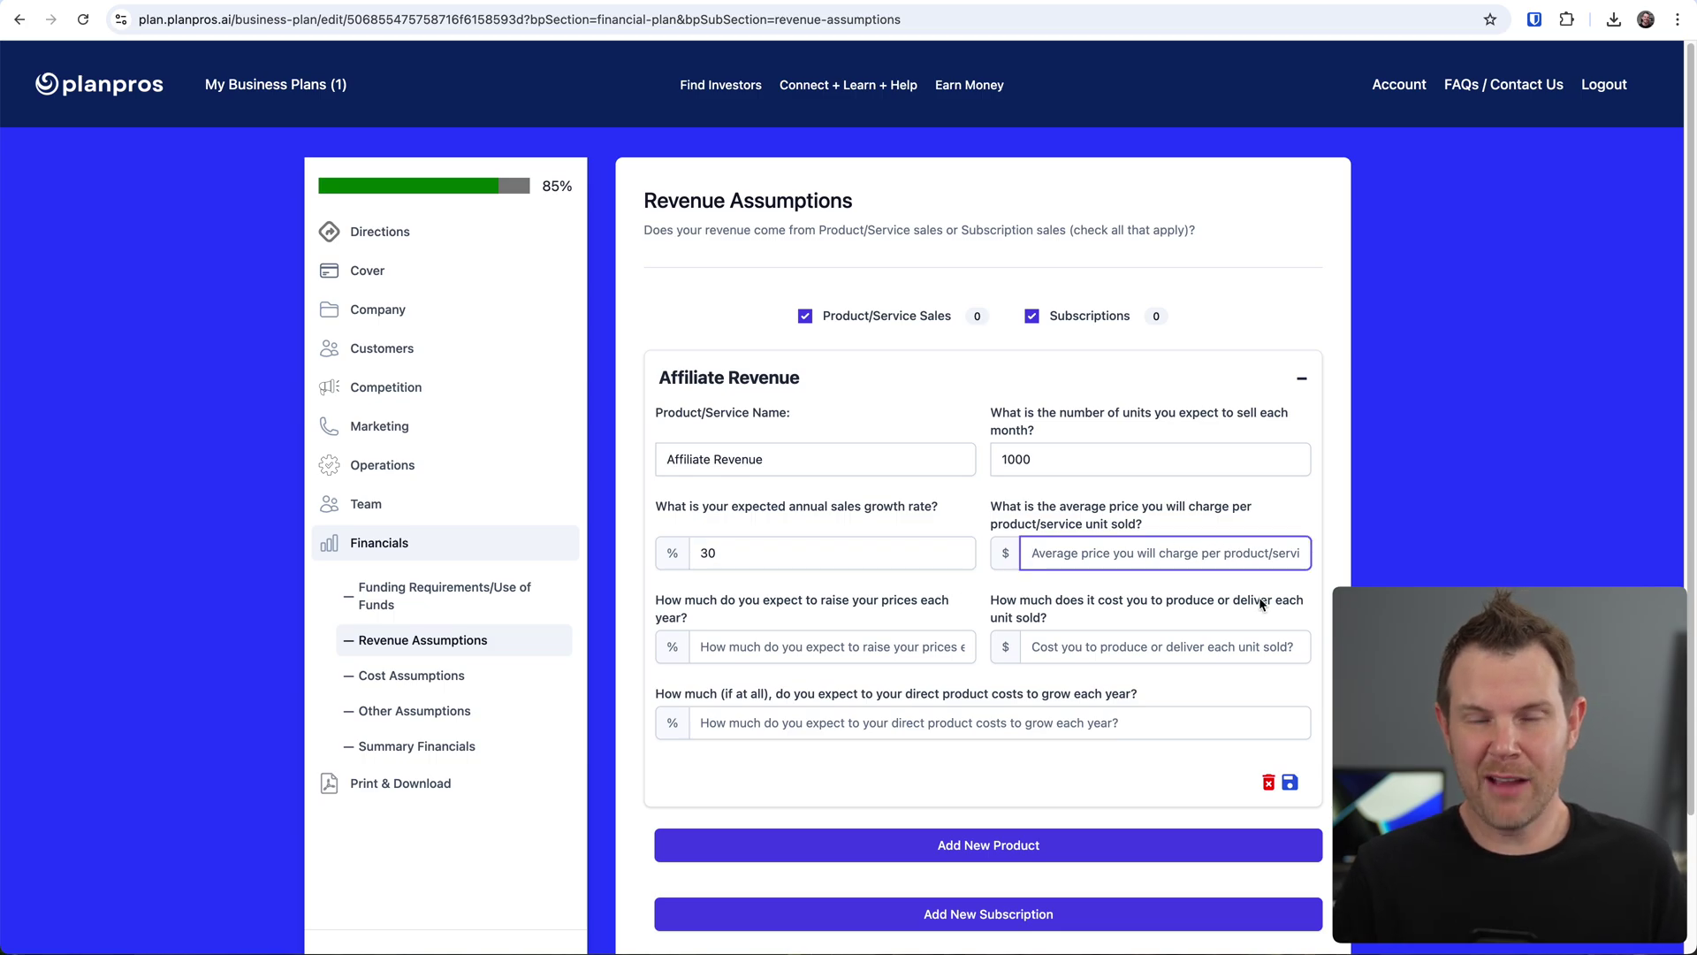
pyautogui.write('15')
pyautogui.press('Tab')
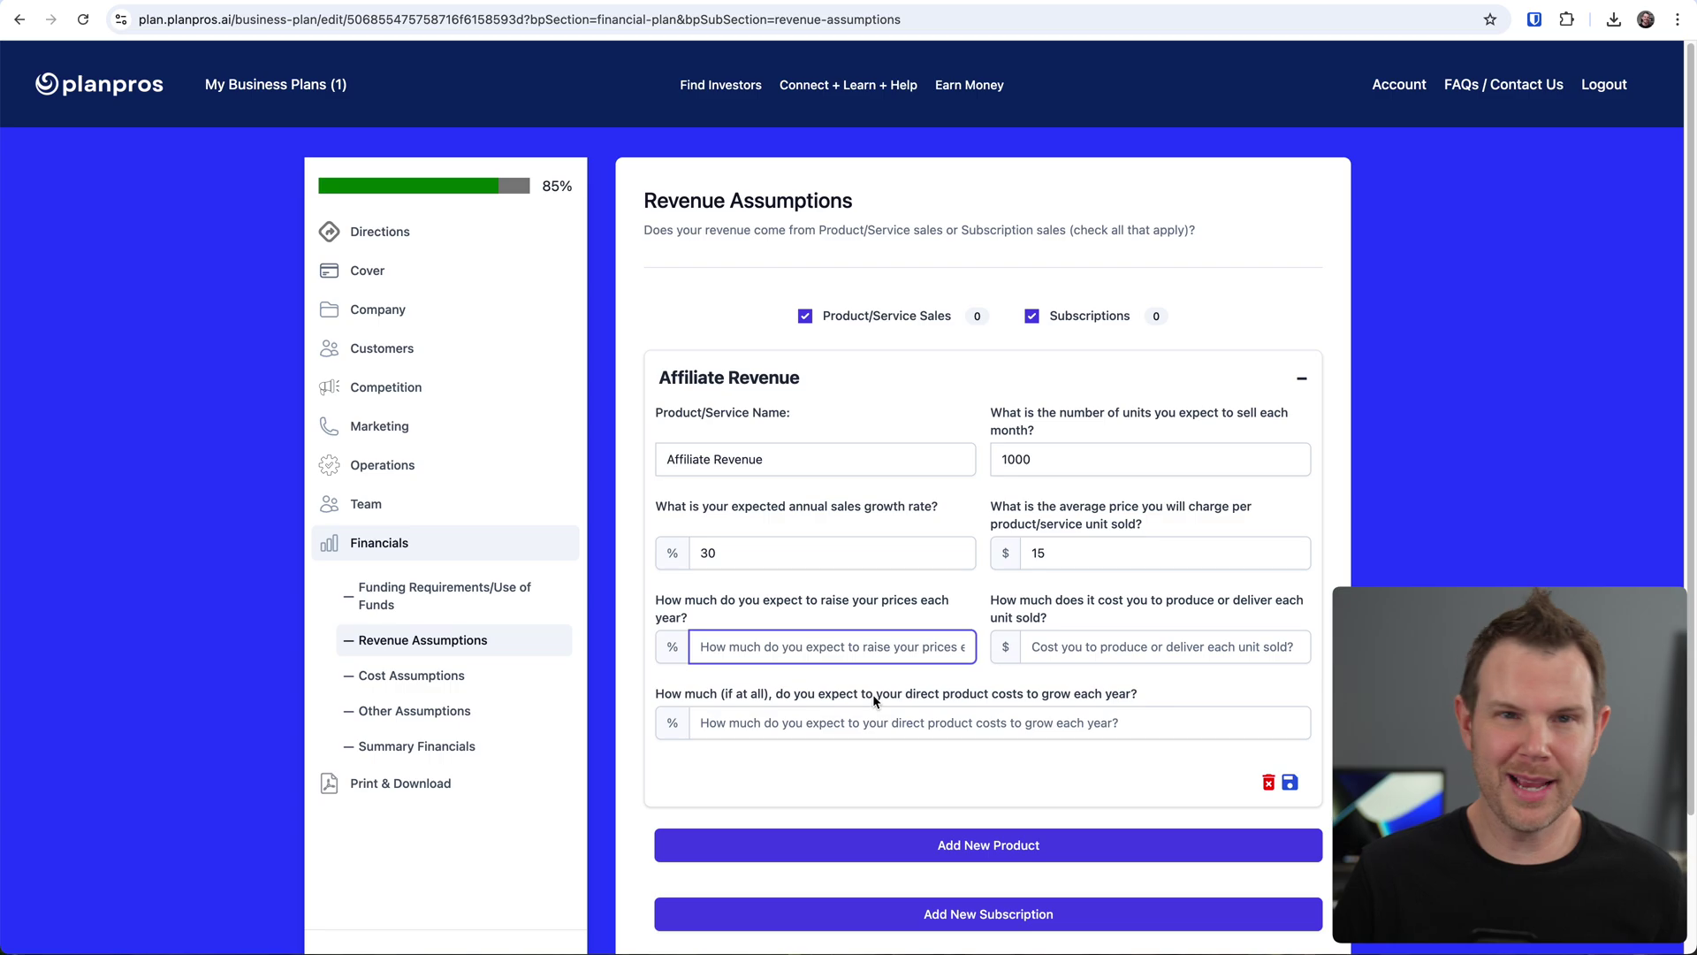
pyautogui.write('20')
pyautogui.click(1175, 637)
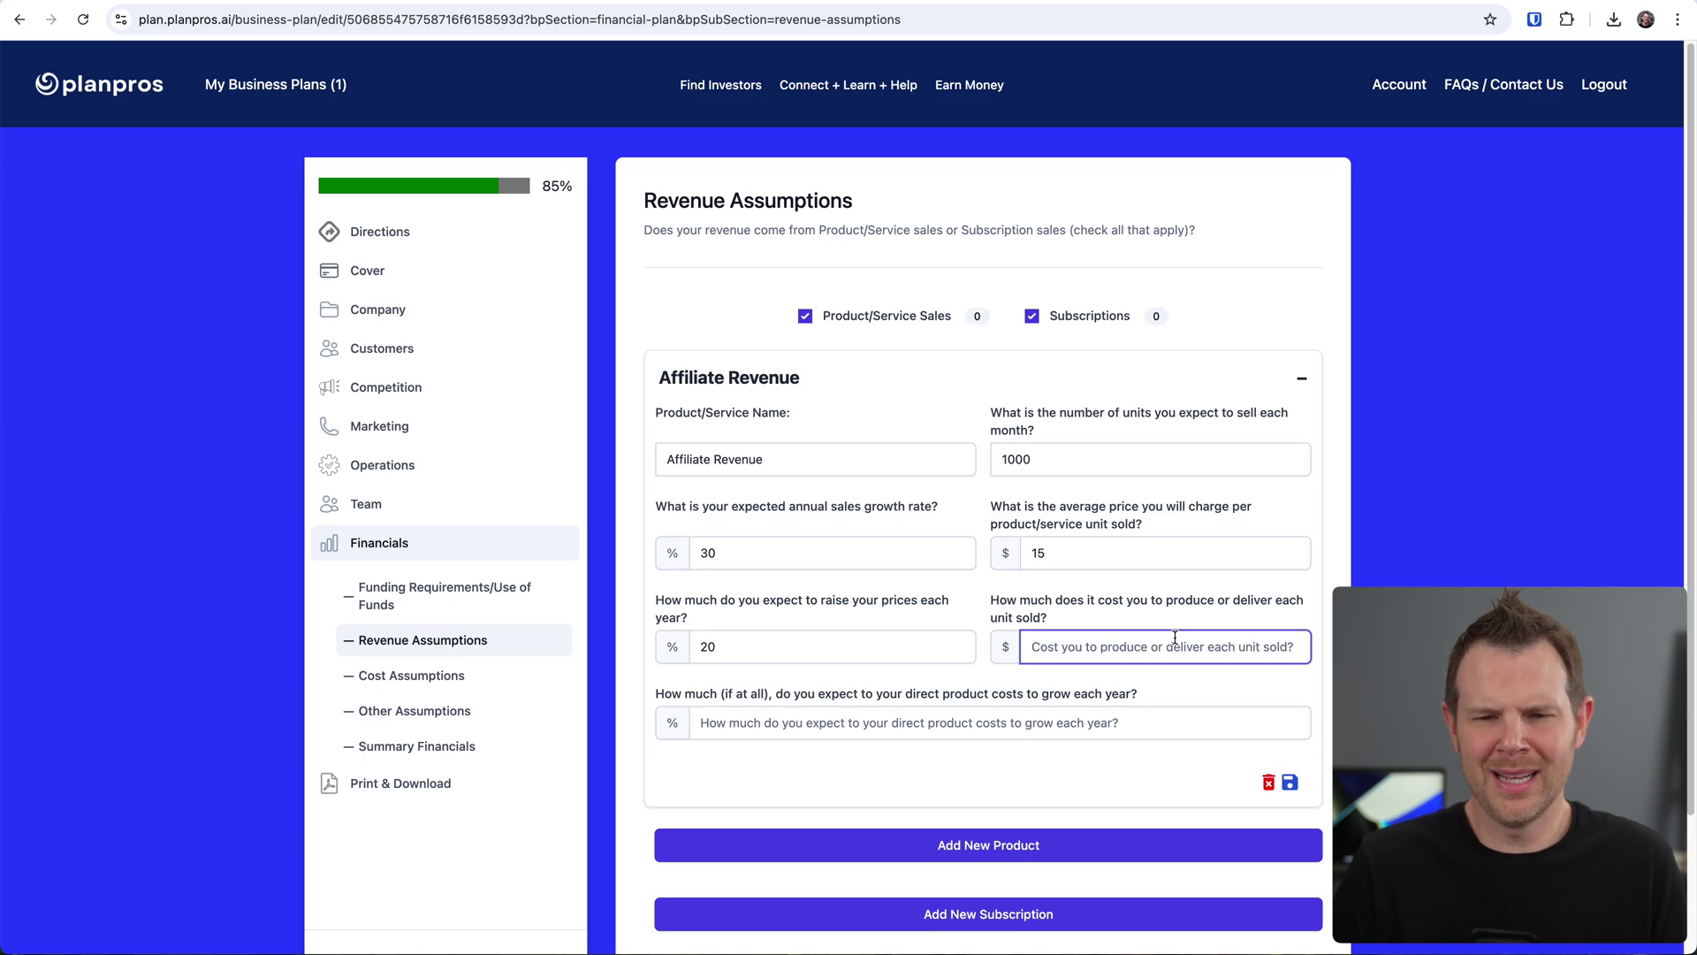
pyautogui.write('2')
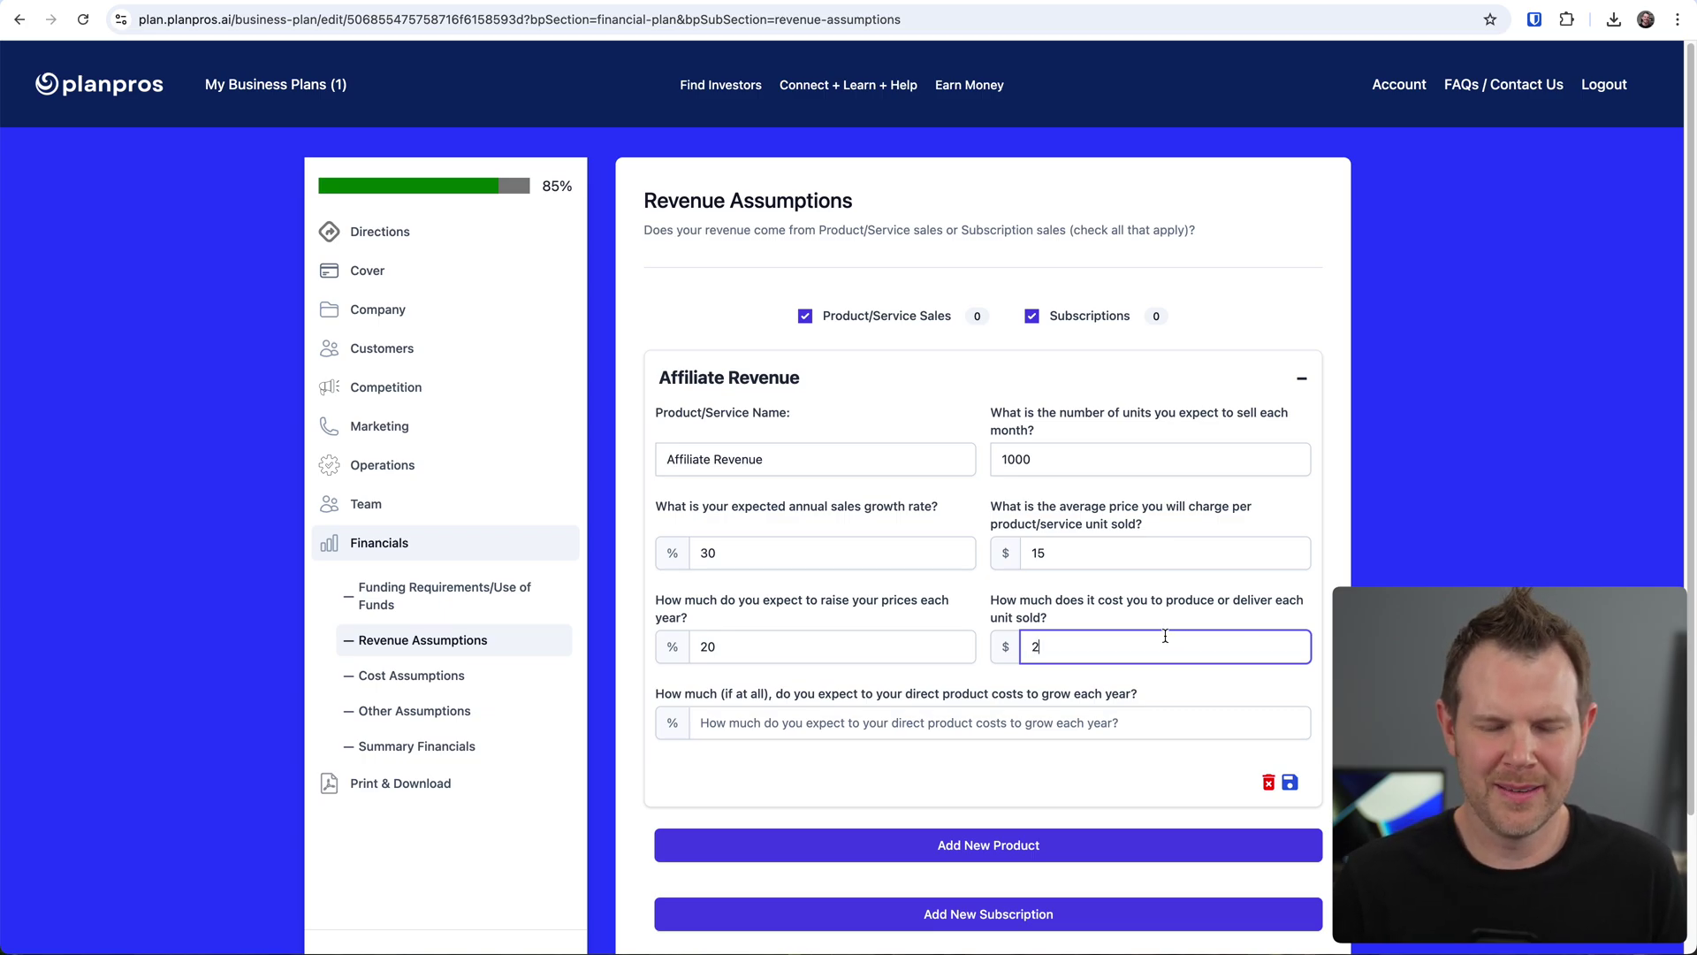
pyautogui.scroll(-3, 682, 576)
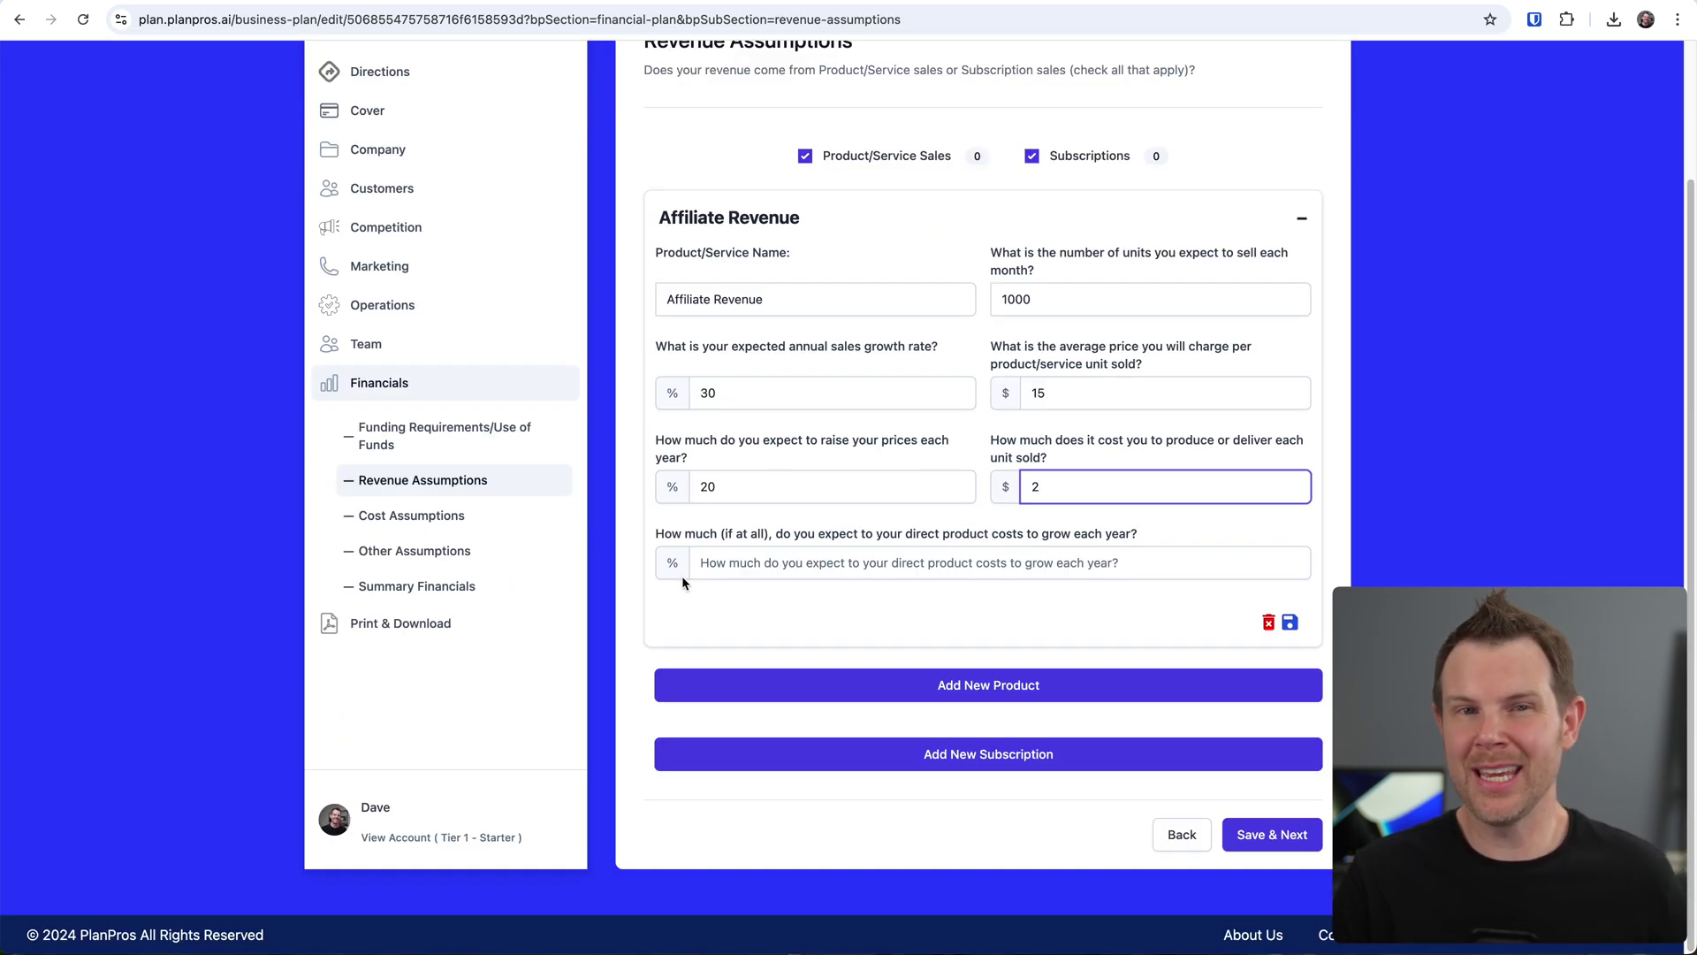
pyautogui.click(741, 566)
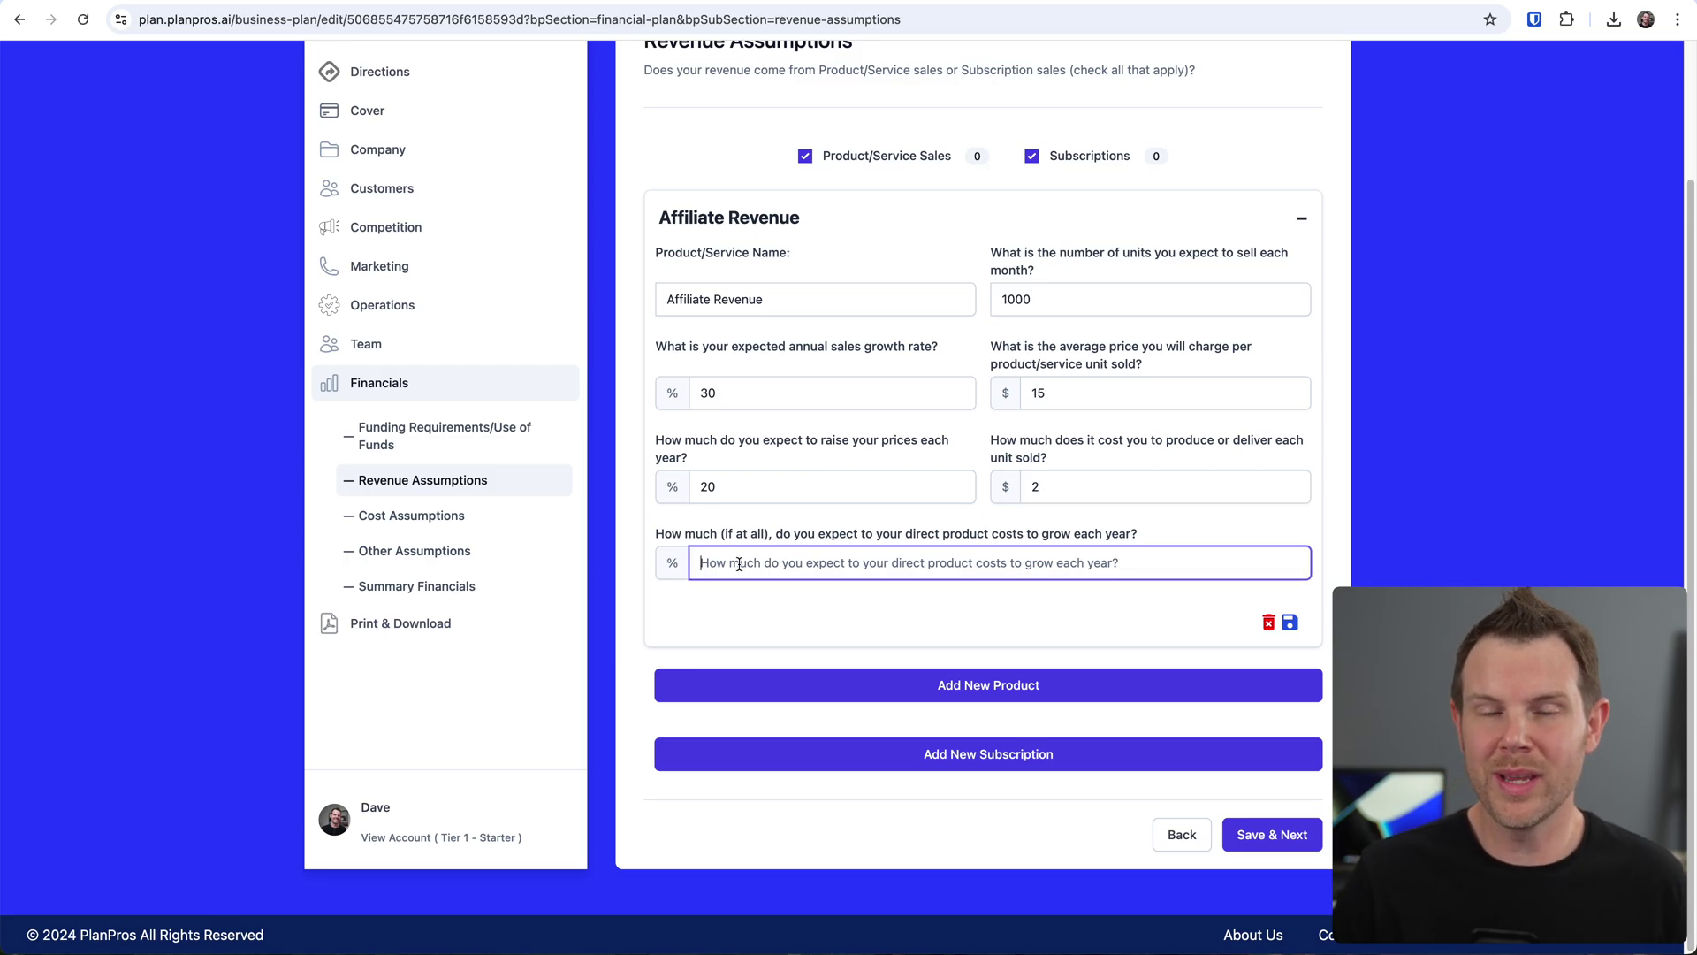
pyautogui.write('10')
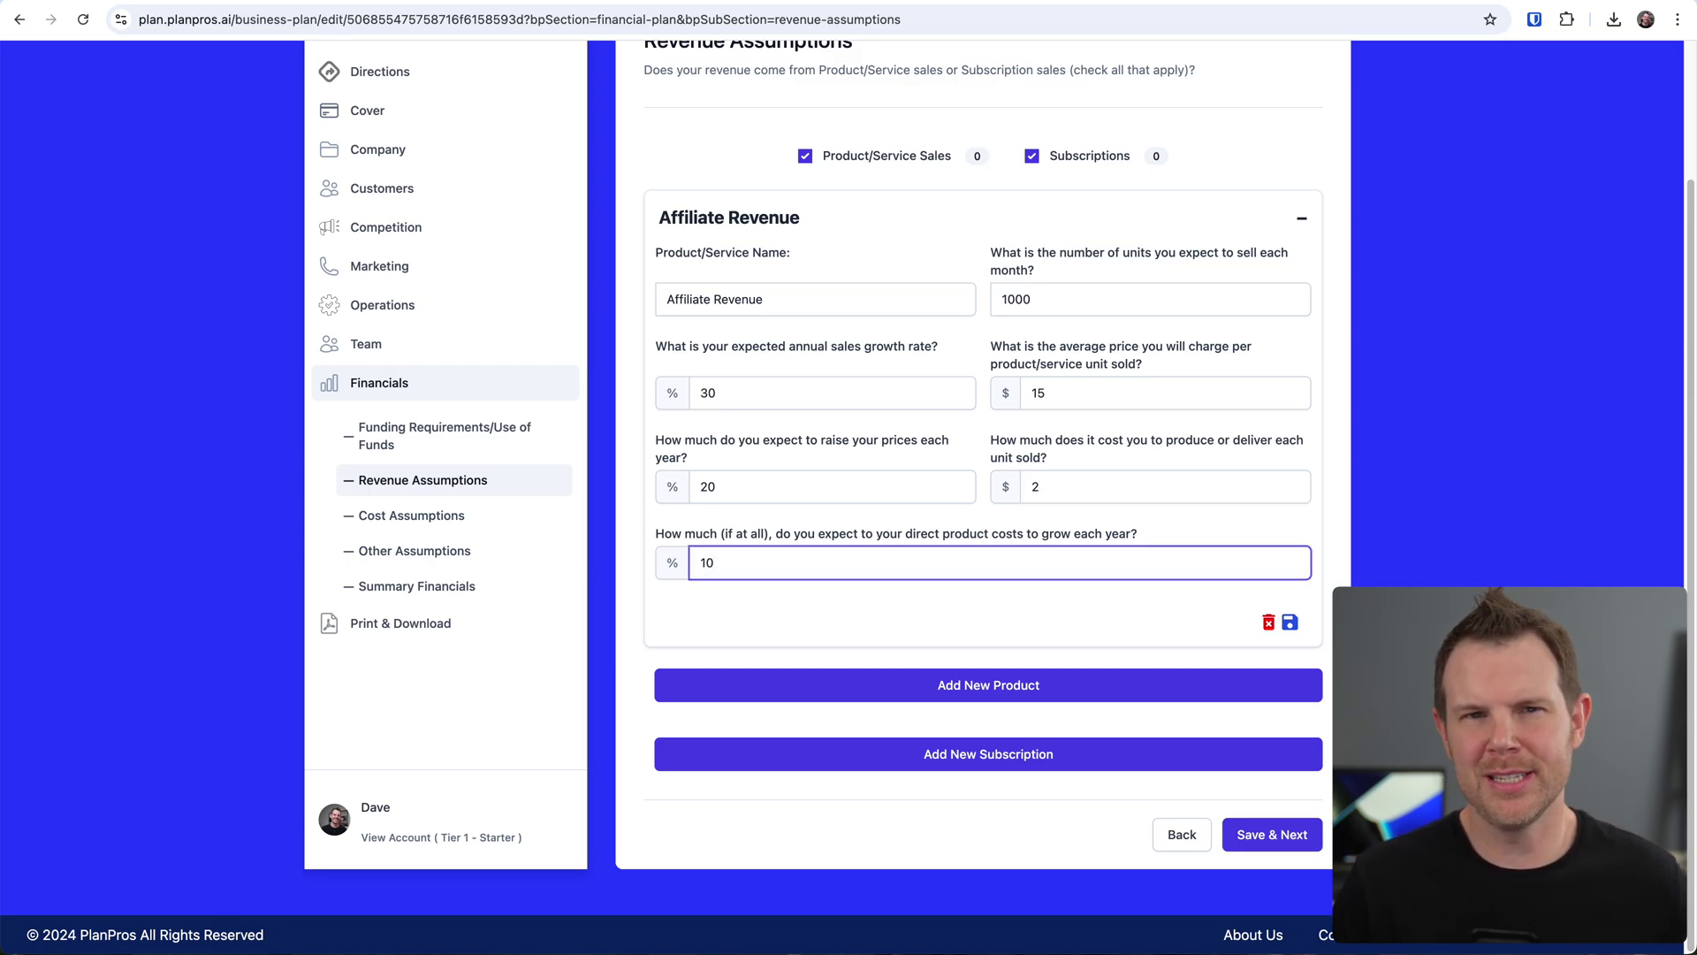
pyautogui.scroll(3, 732, 469)
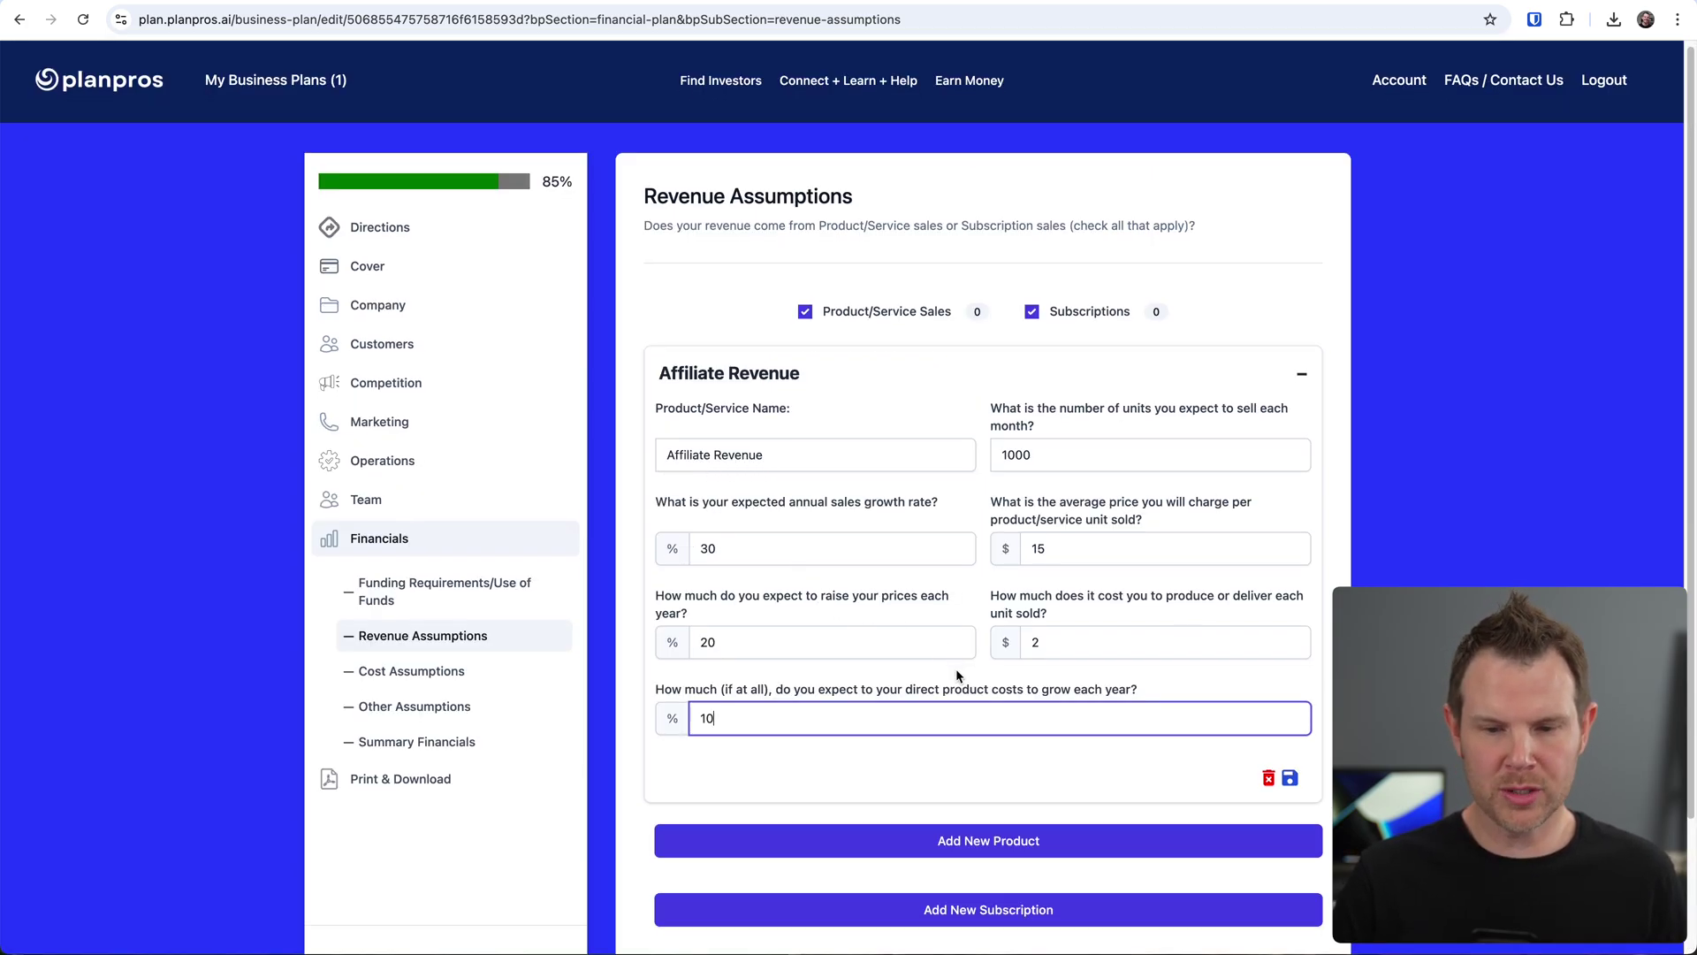
pyautogui.scroll(-3, 958, 670)
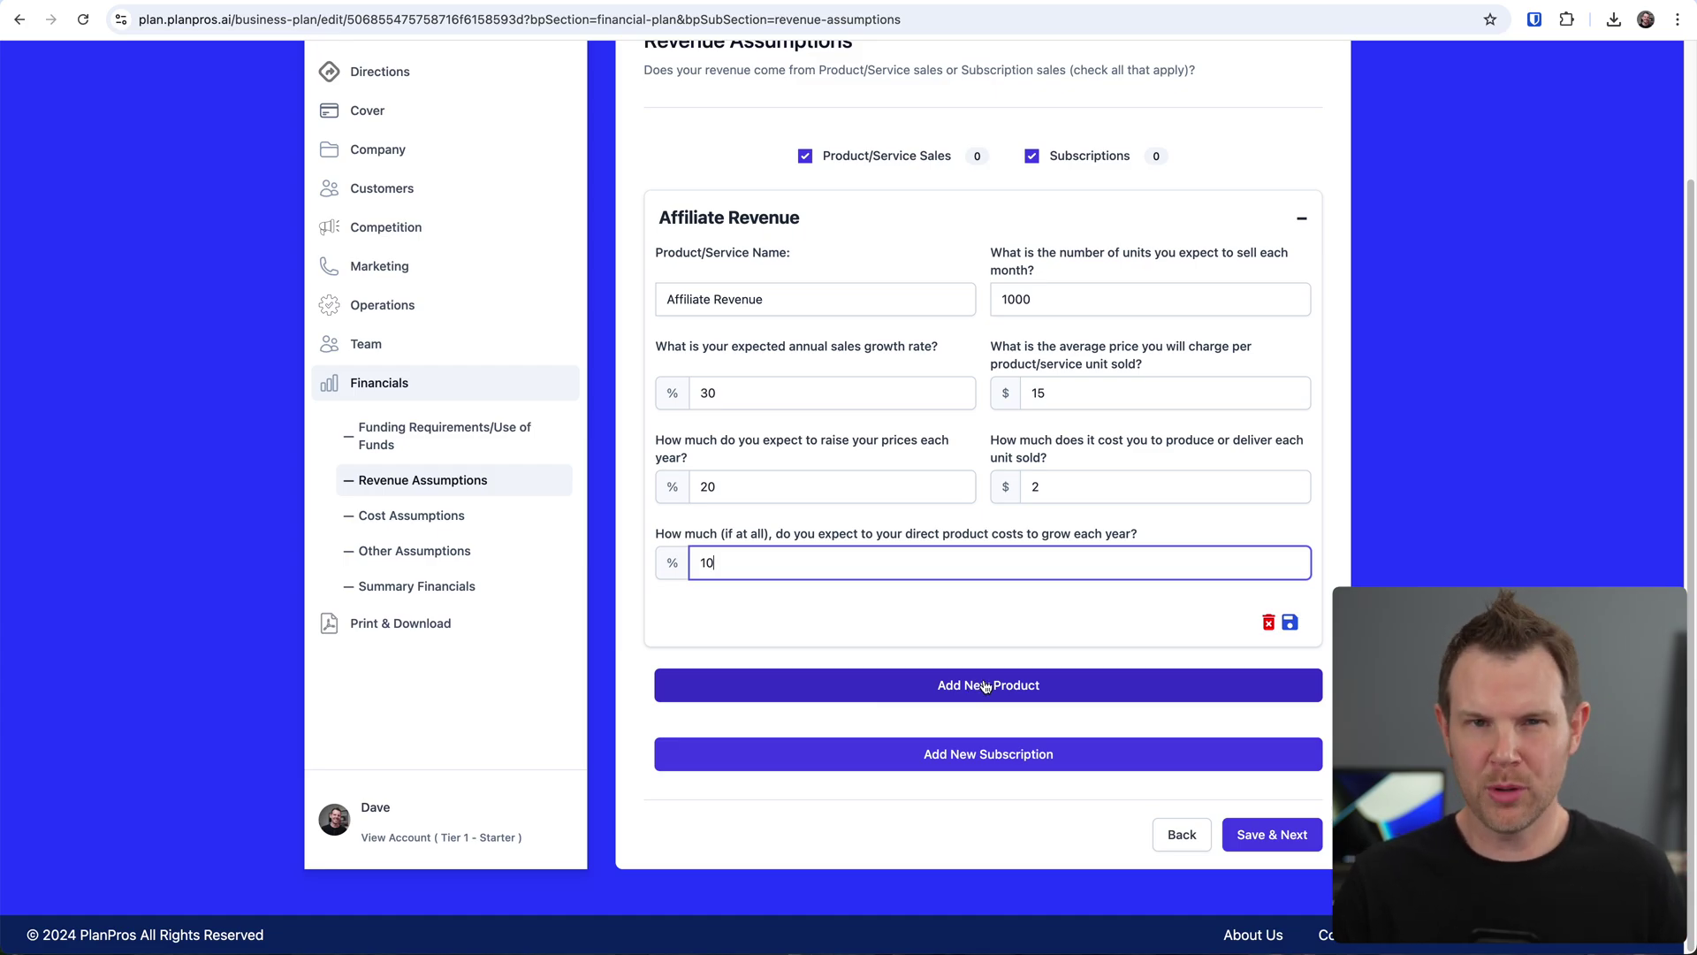
# Add a subscription named Profitable Tools Plus with a monthly membership price of $9
pyautogui.click(974, 755)
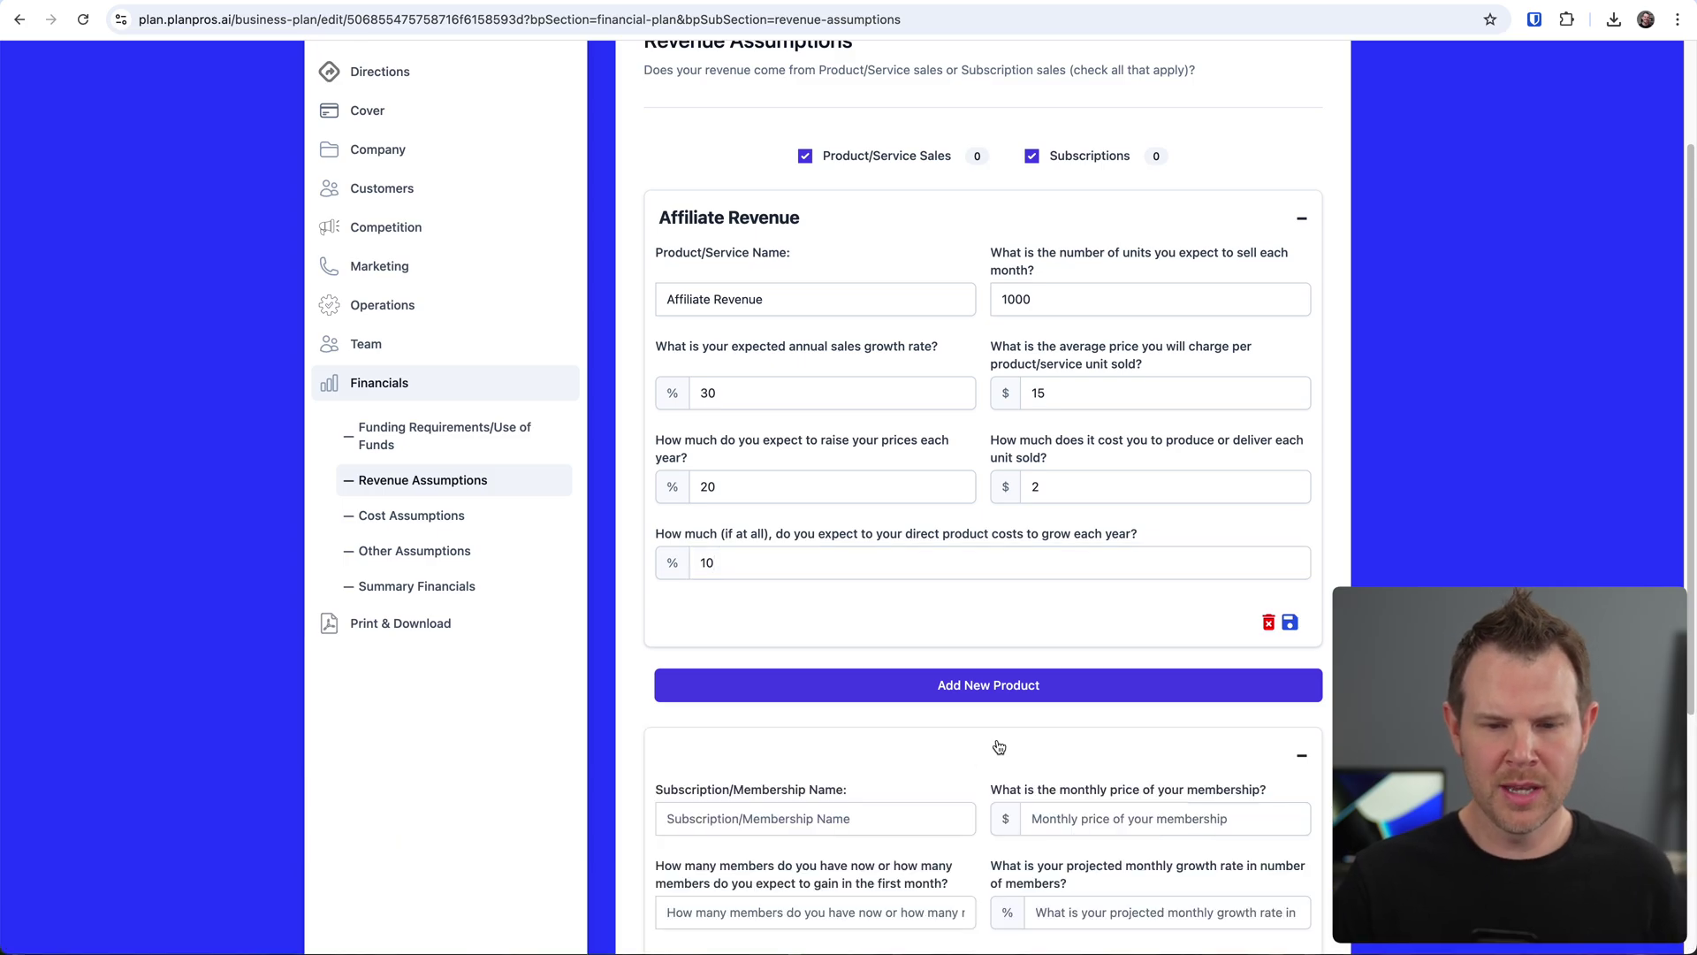
pyautogui.scroll(-1, 989, 747)
pyautogui.click(778, 714)
pyautogui.write('Profitable Tools Plus')
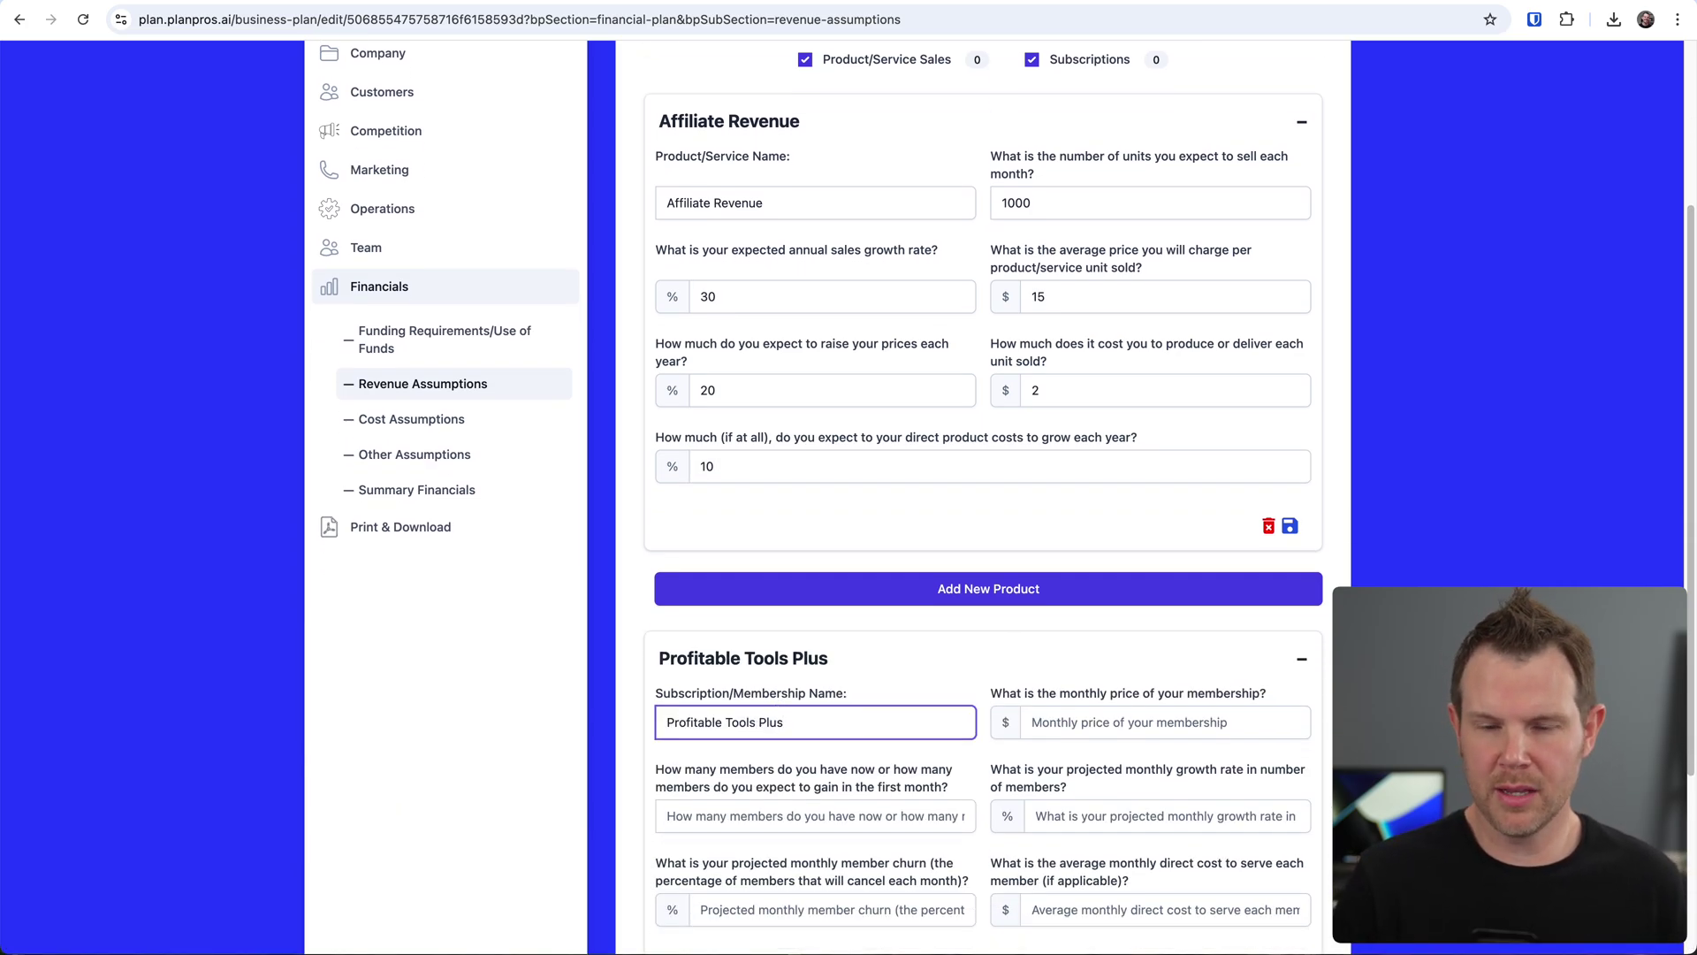
pyautogui.click(1032, 734)
pyautogui.scroll(-2, 1068, 765)
pyautogui.write('9')
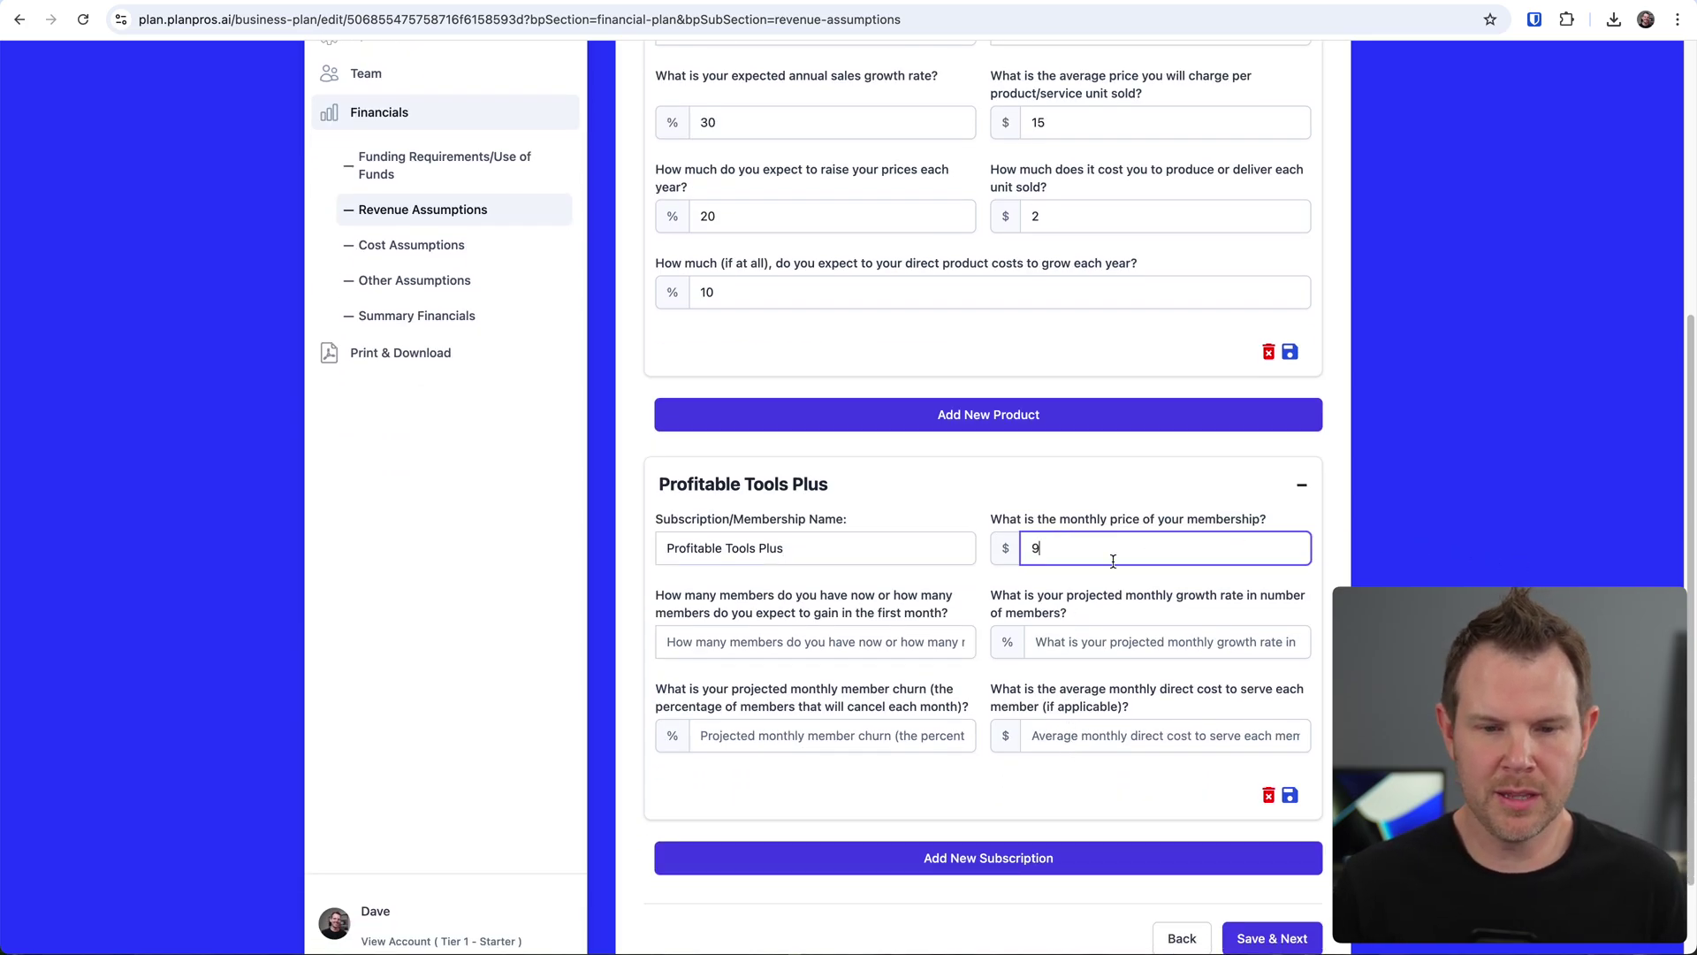
# Give the subscription 500 initial members, 20% monthly growth, 7% monthly churn and a $2 monthly direct cost per member, and save Revenue Assumptions
pyautogui.click(804, 646)
pyautogui.write('500')
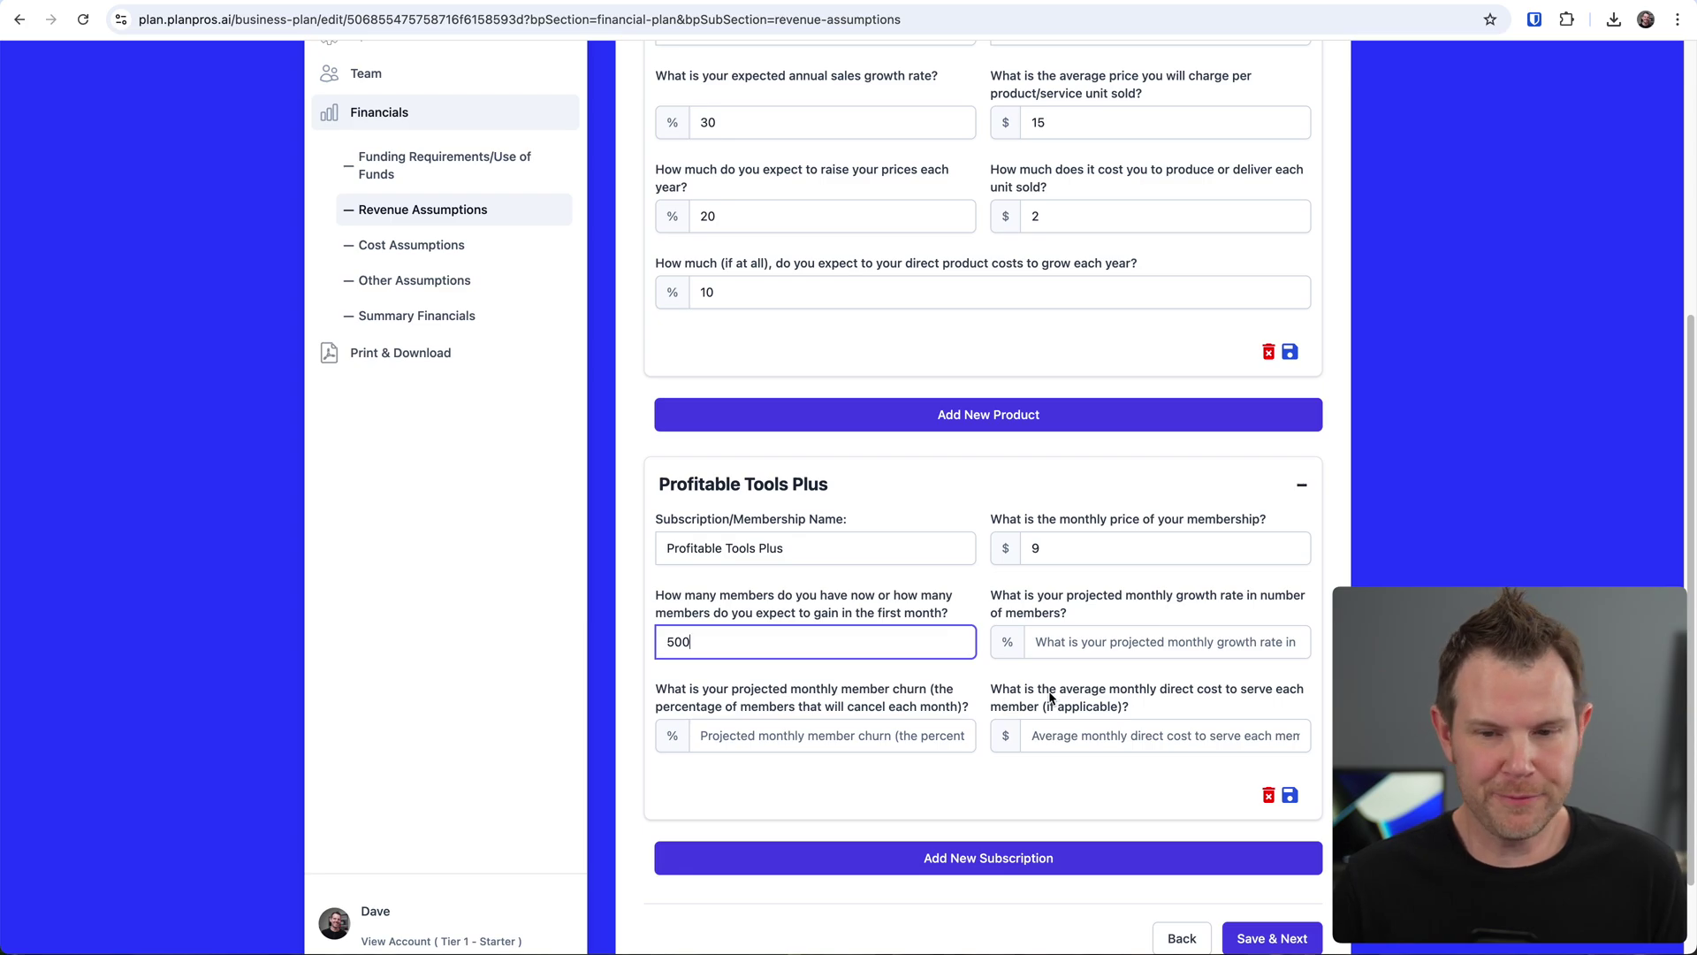
pyautogui.click(1160, 645)
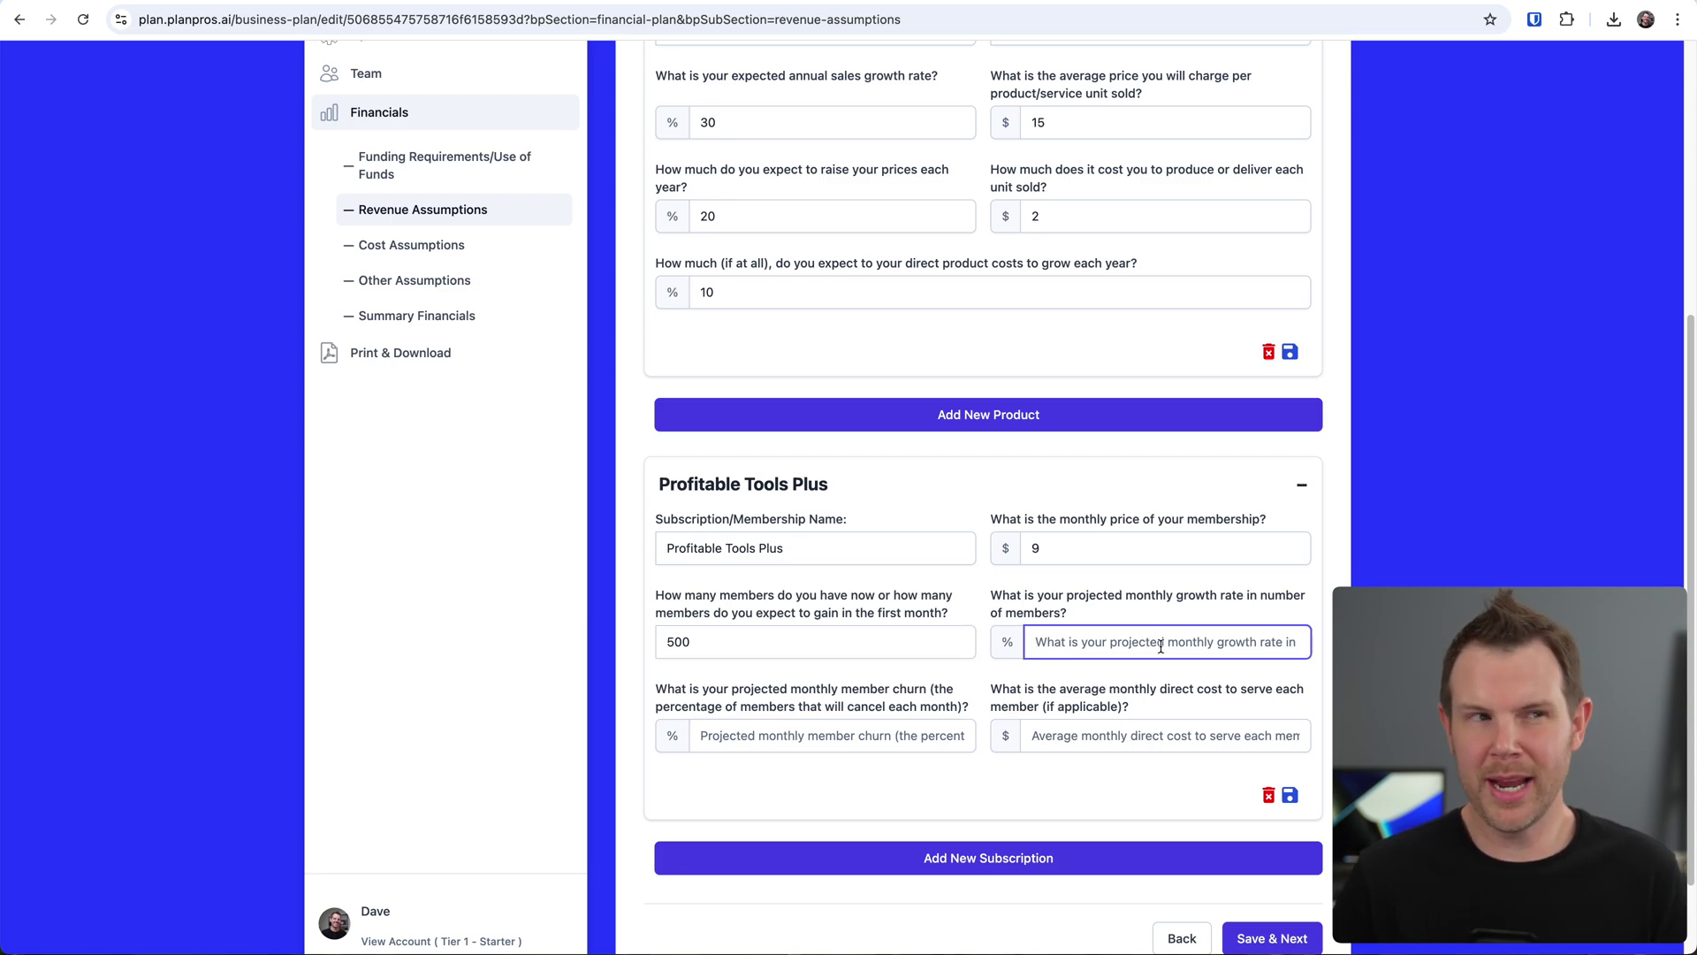
pyautogui.write('20')
pyautogui.press('Tab')
pyautogui.write('7')
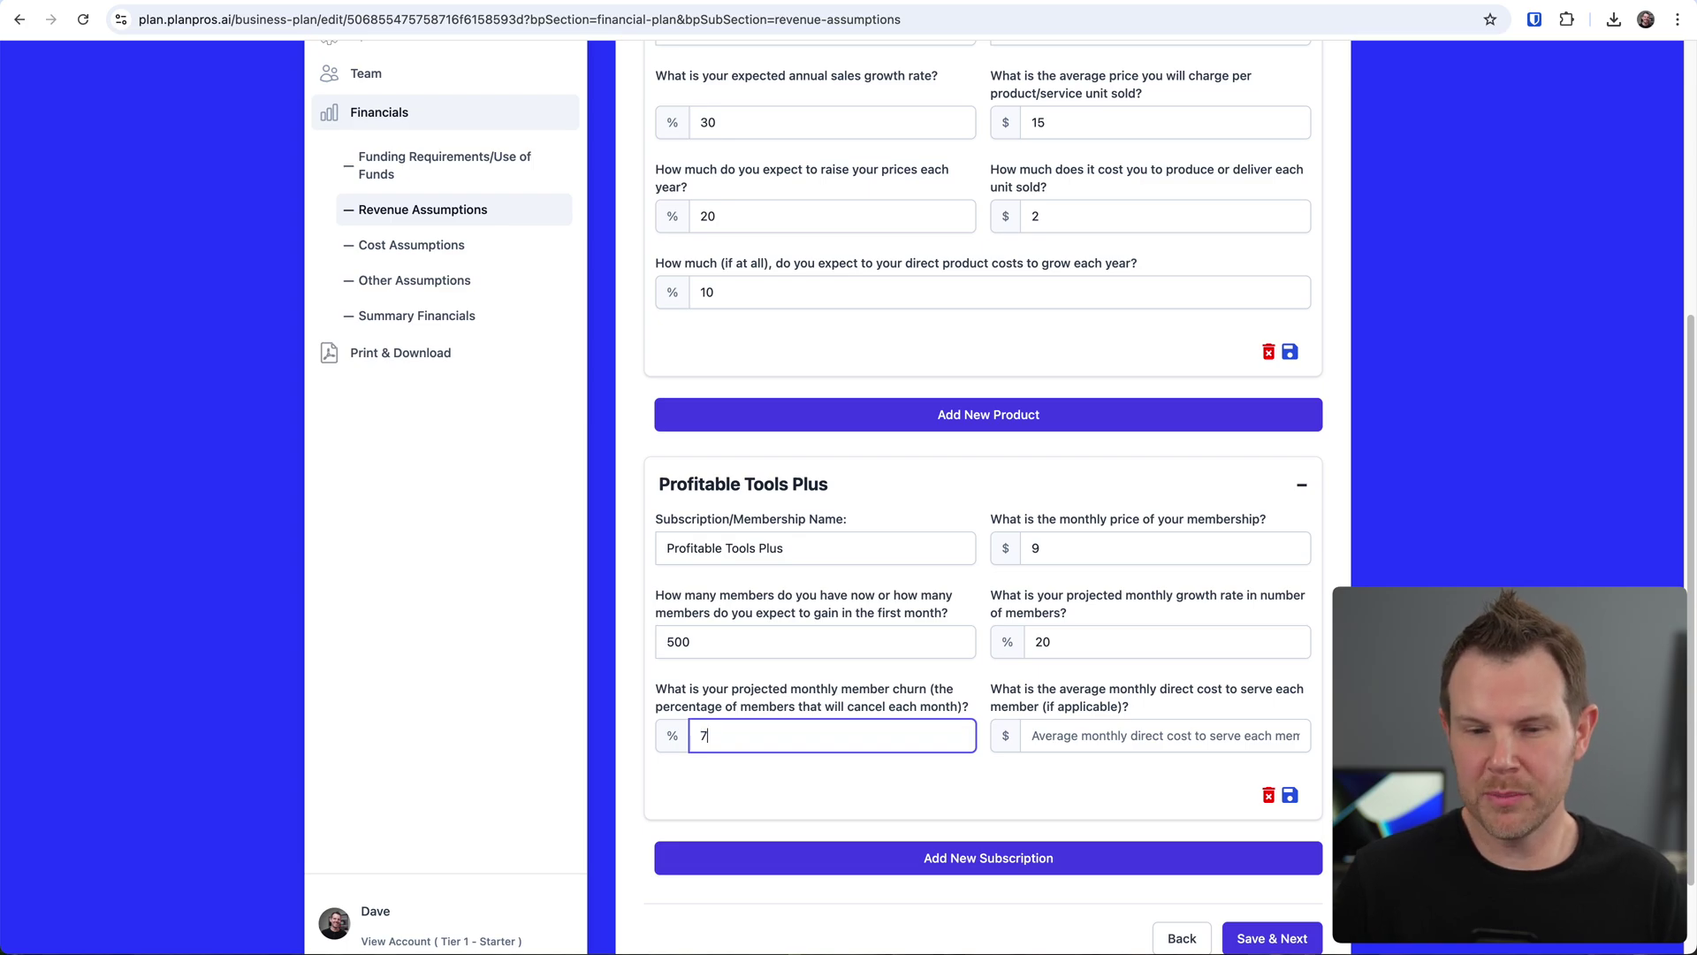
pyautogui.click(1181, 738)
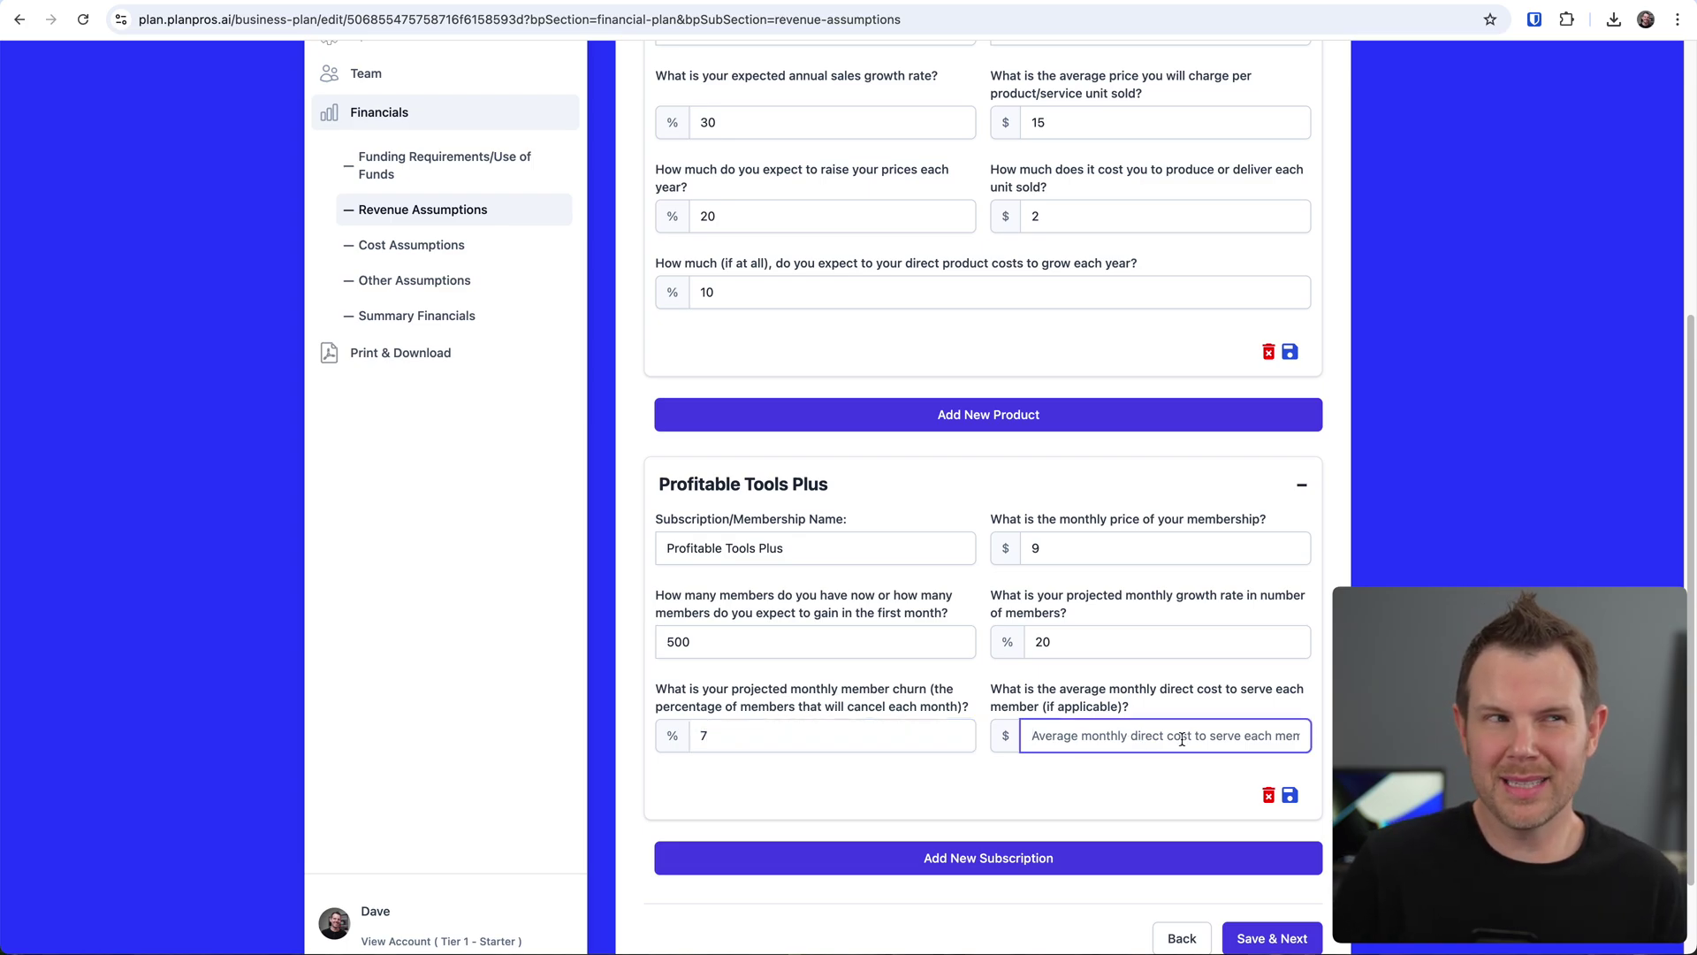
pyautogui.write('2')
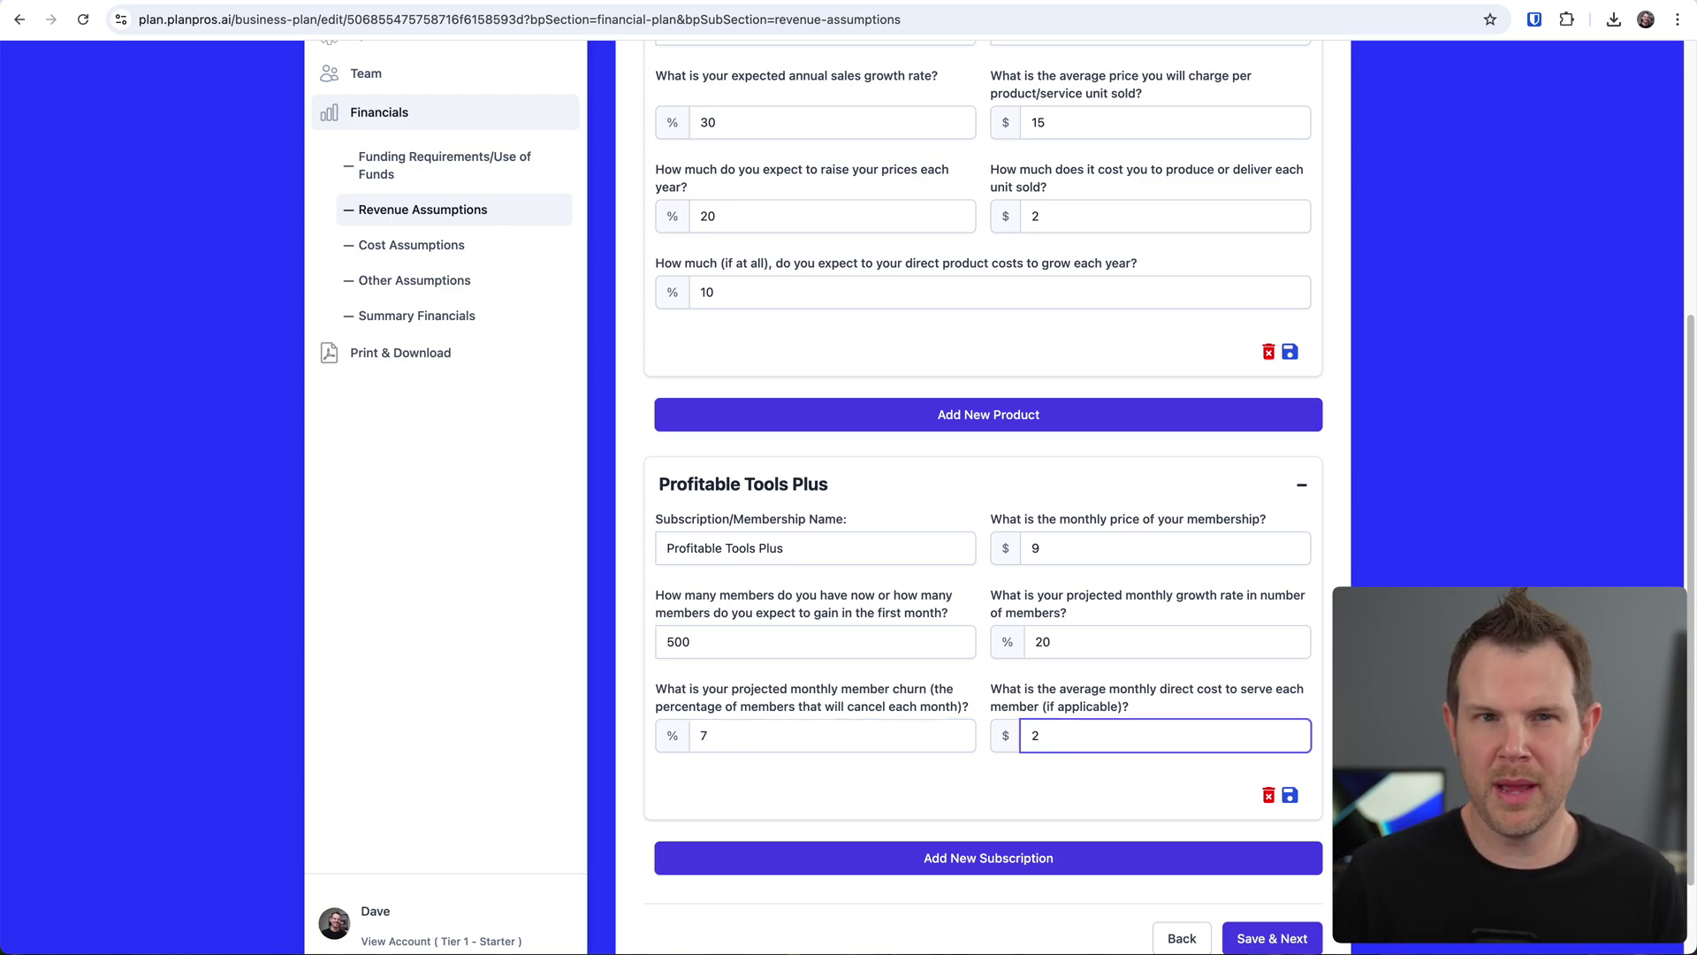
pyautogui.scroll(-2, 1281, 840)
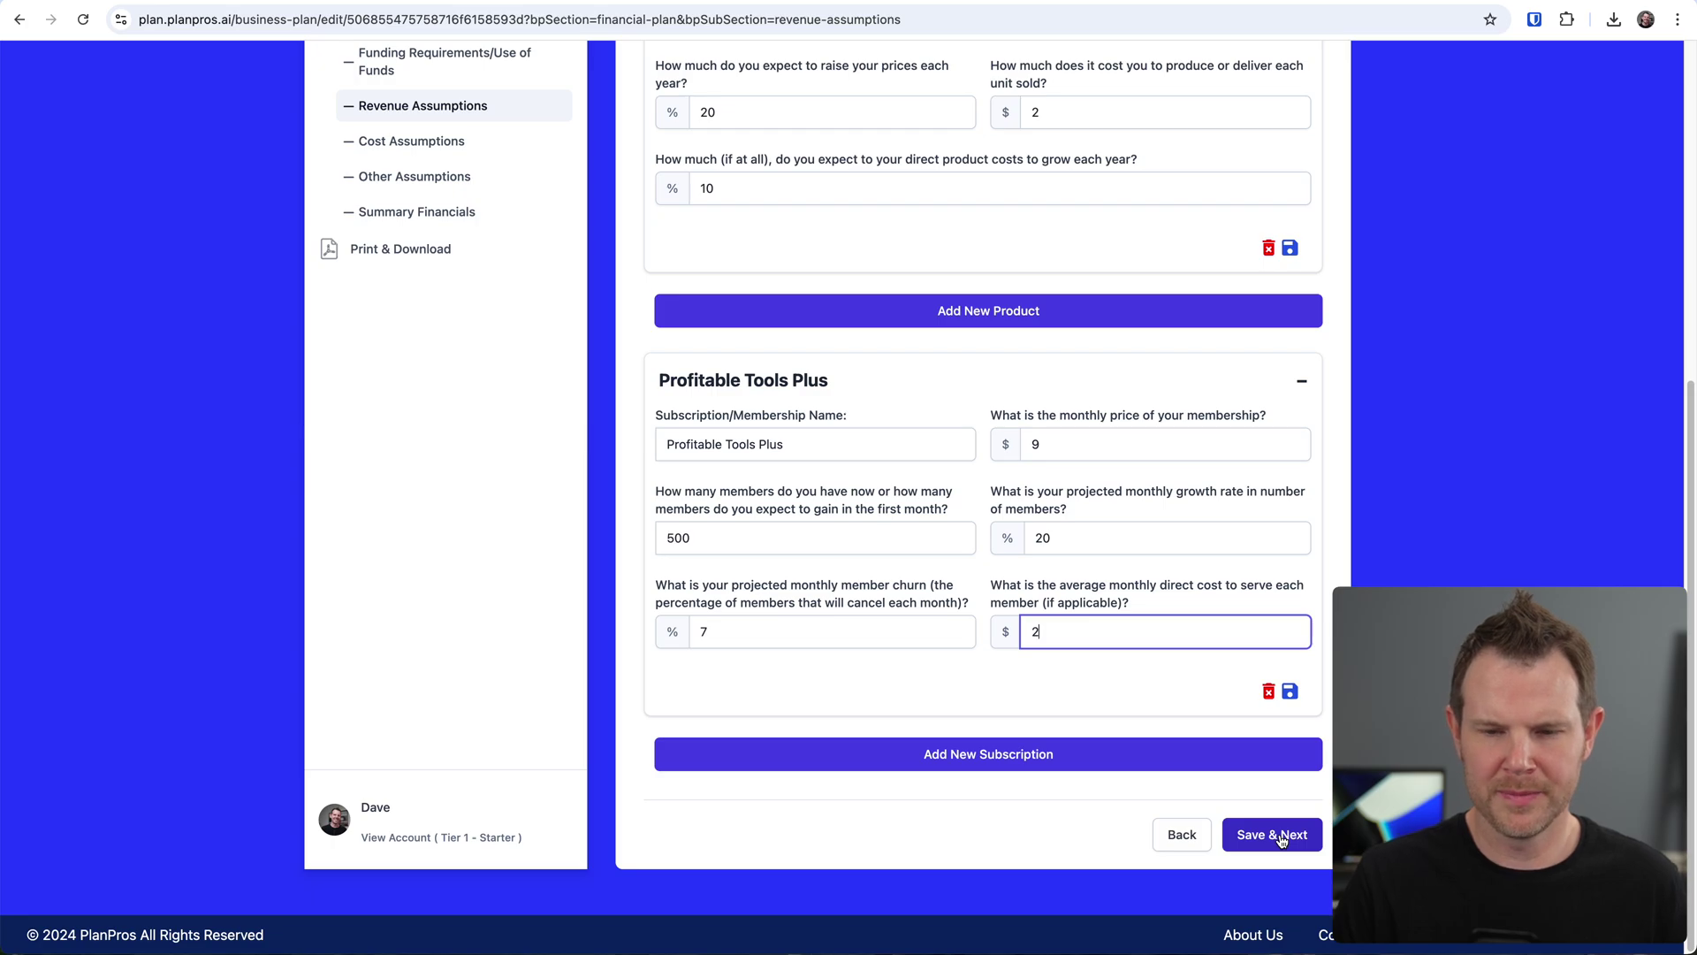
pyautogui.click(1283, 844)
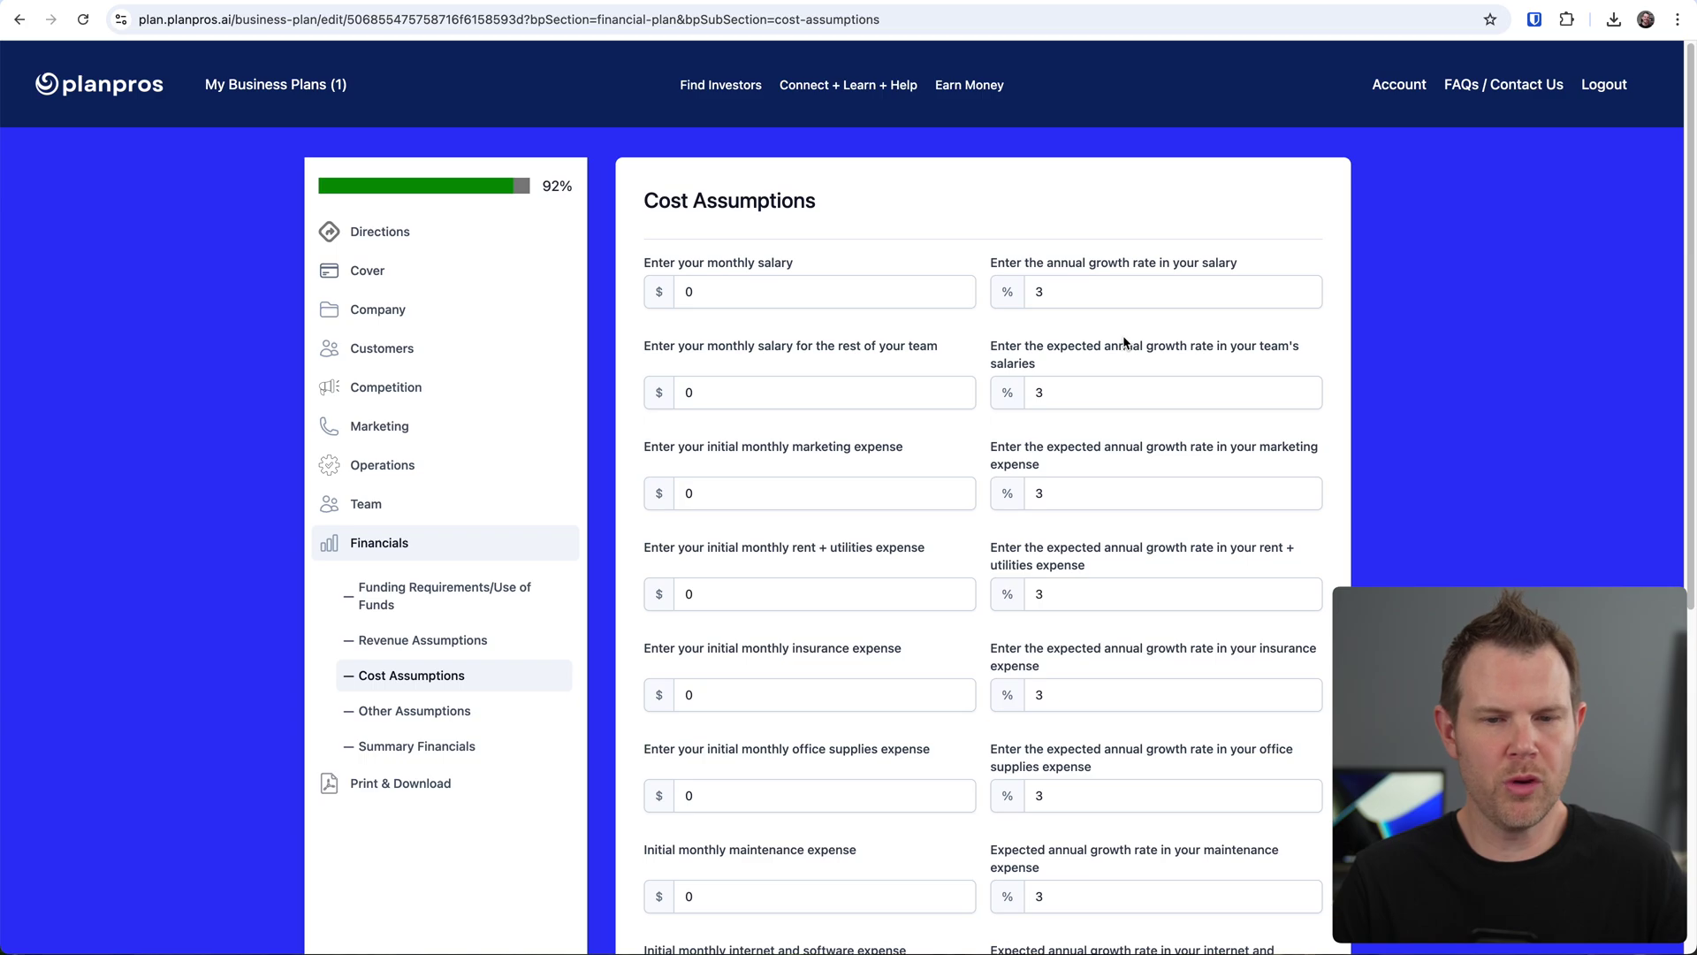
# Fill Cost Assumptions with monthly salary $10,000, team $30,000, marketing $1,000, rent $1,500, insurance $1,000, supplies $1,500, maintenance $100, internet $150, legal $250, other $500, and save
pyautogui.scroll(-5, 1204, 603)
pyautogui.scroll(2, 1208, 614)
pyautogui.scroll(4, 1208, 614)
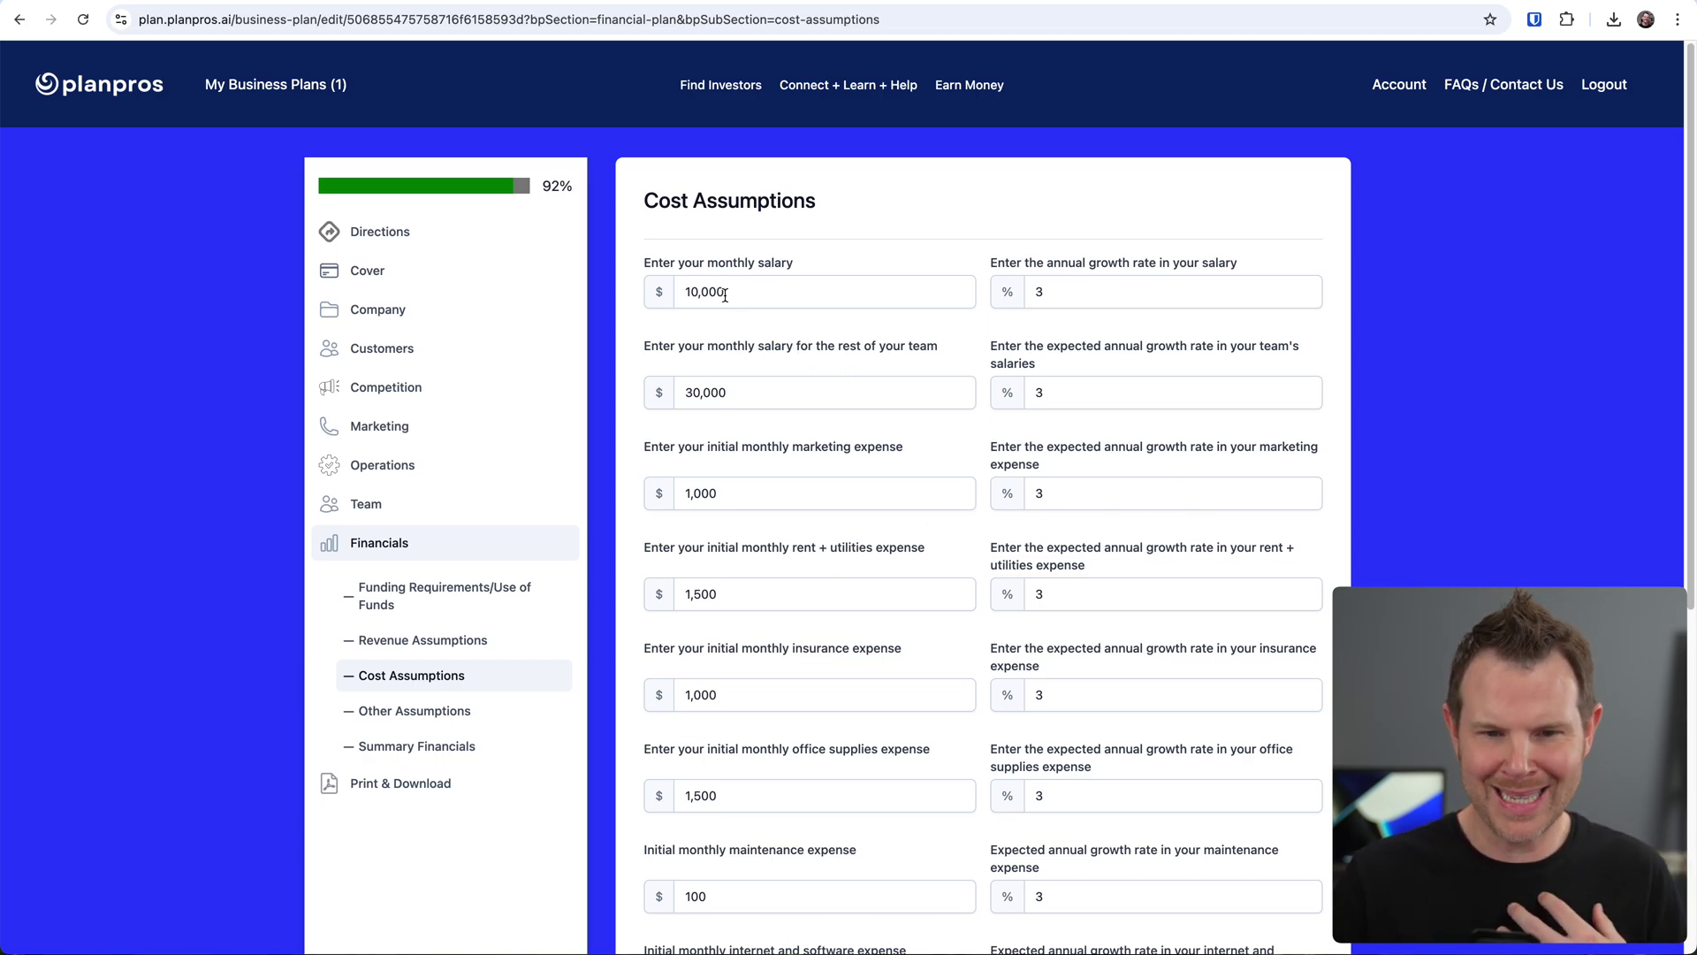
pyautogui.scroll(-1, 761, 356)
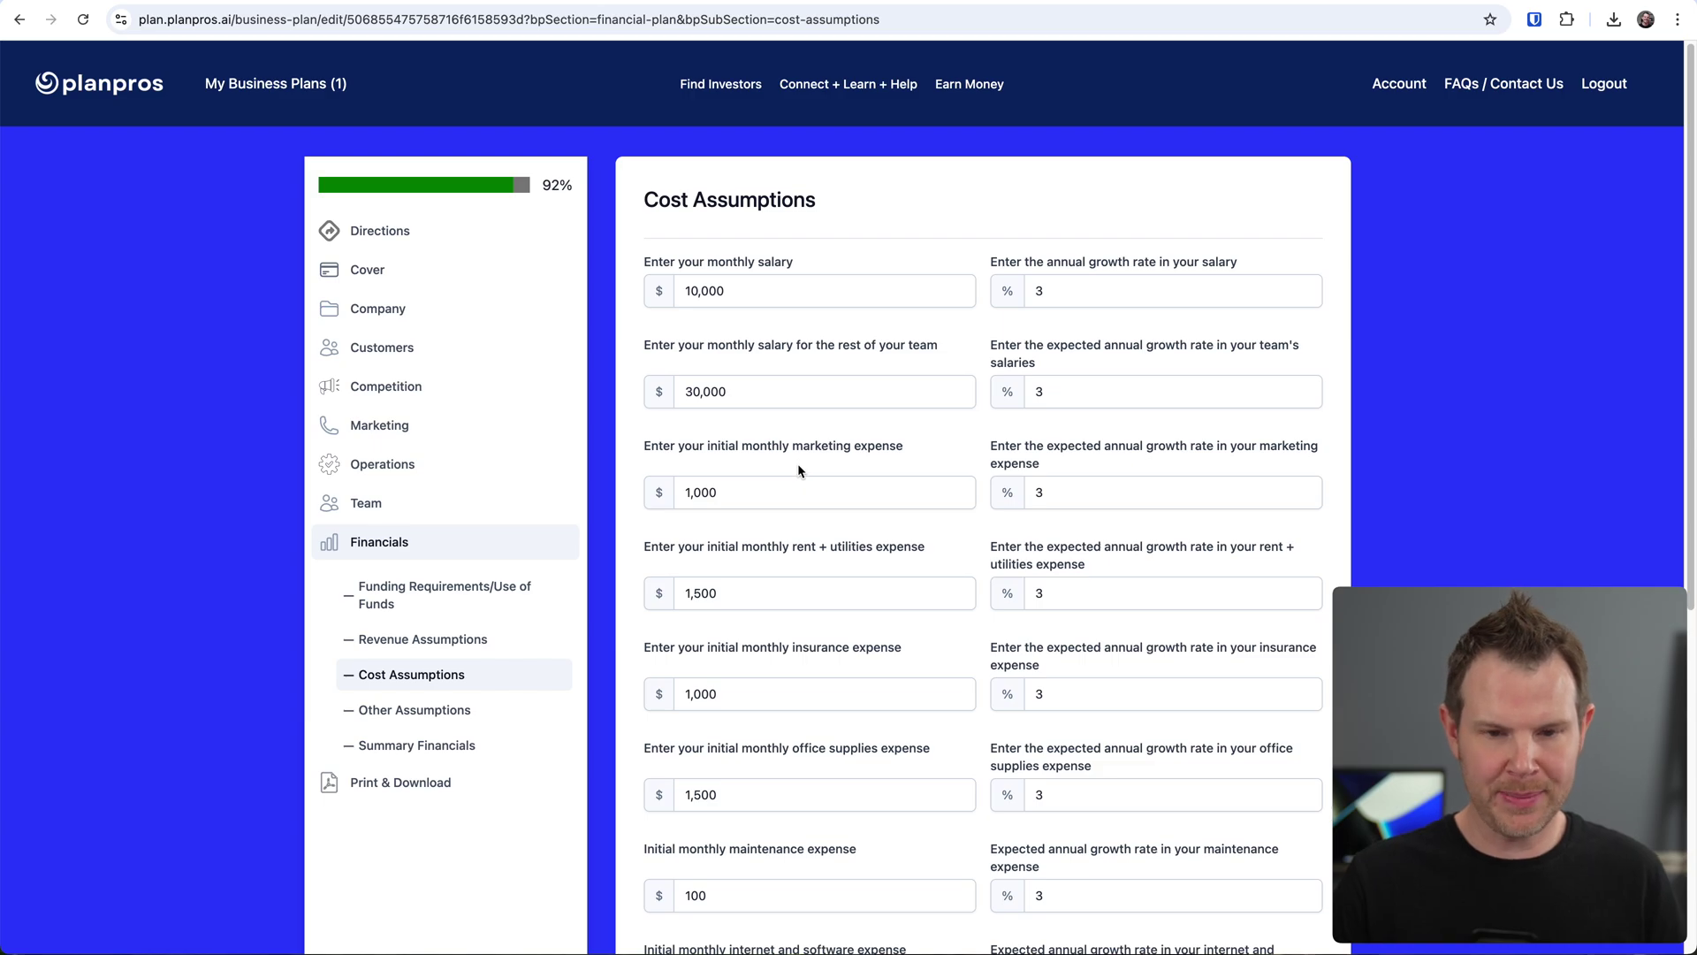
pyautogui.scroll(-1, 797, 463)
pyautogui.scroll(1, 791, 557)
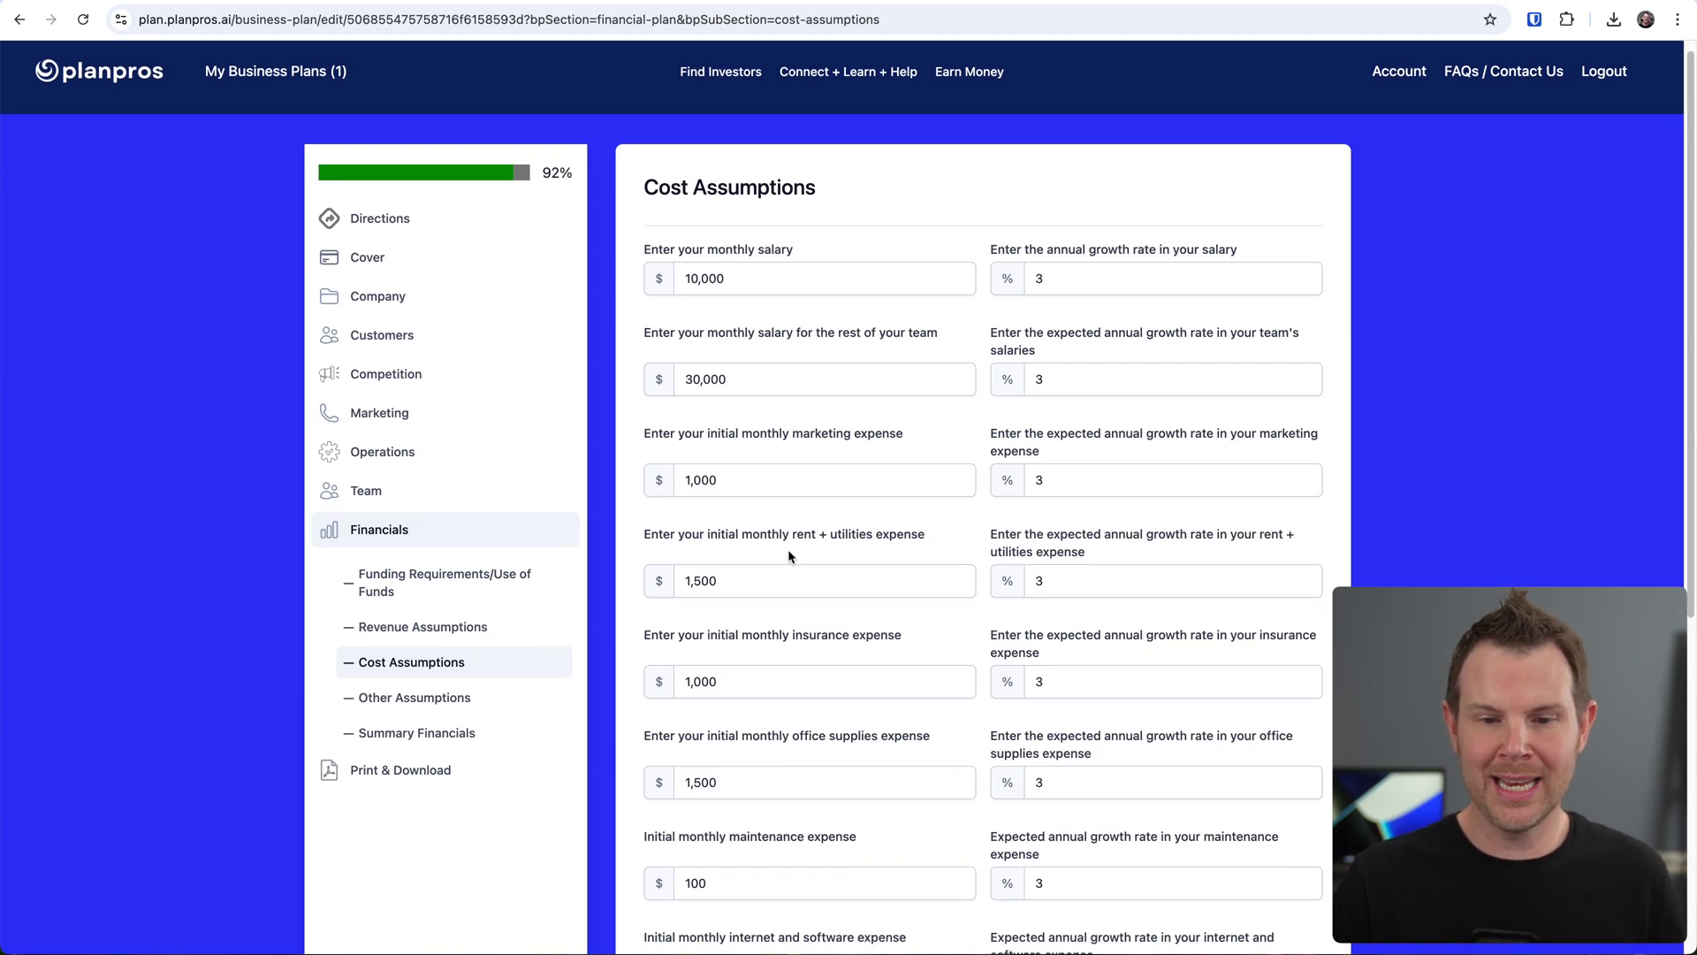
pyautogui.scroll(-6, 787, 548)
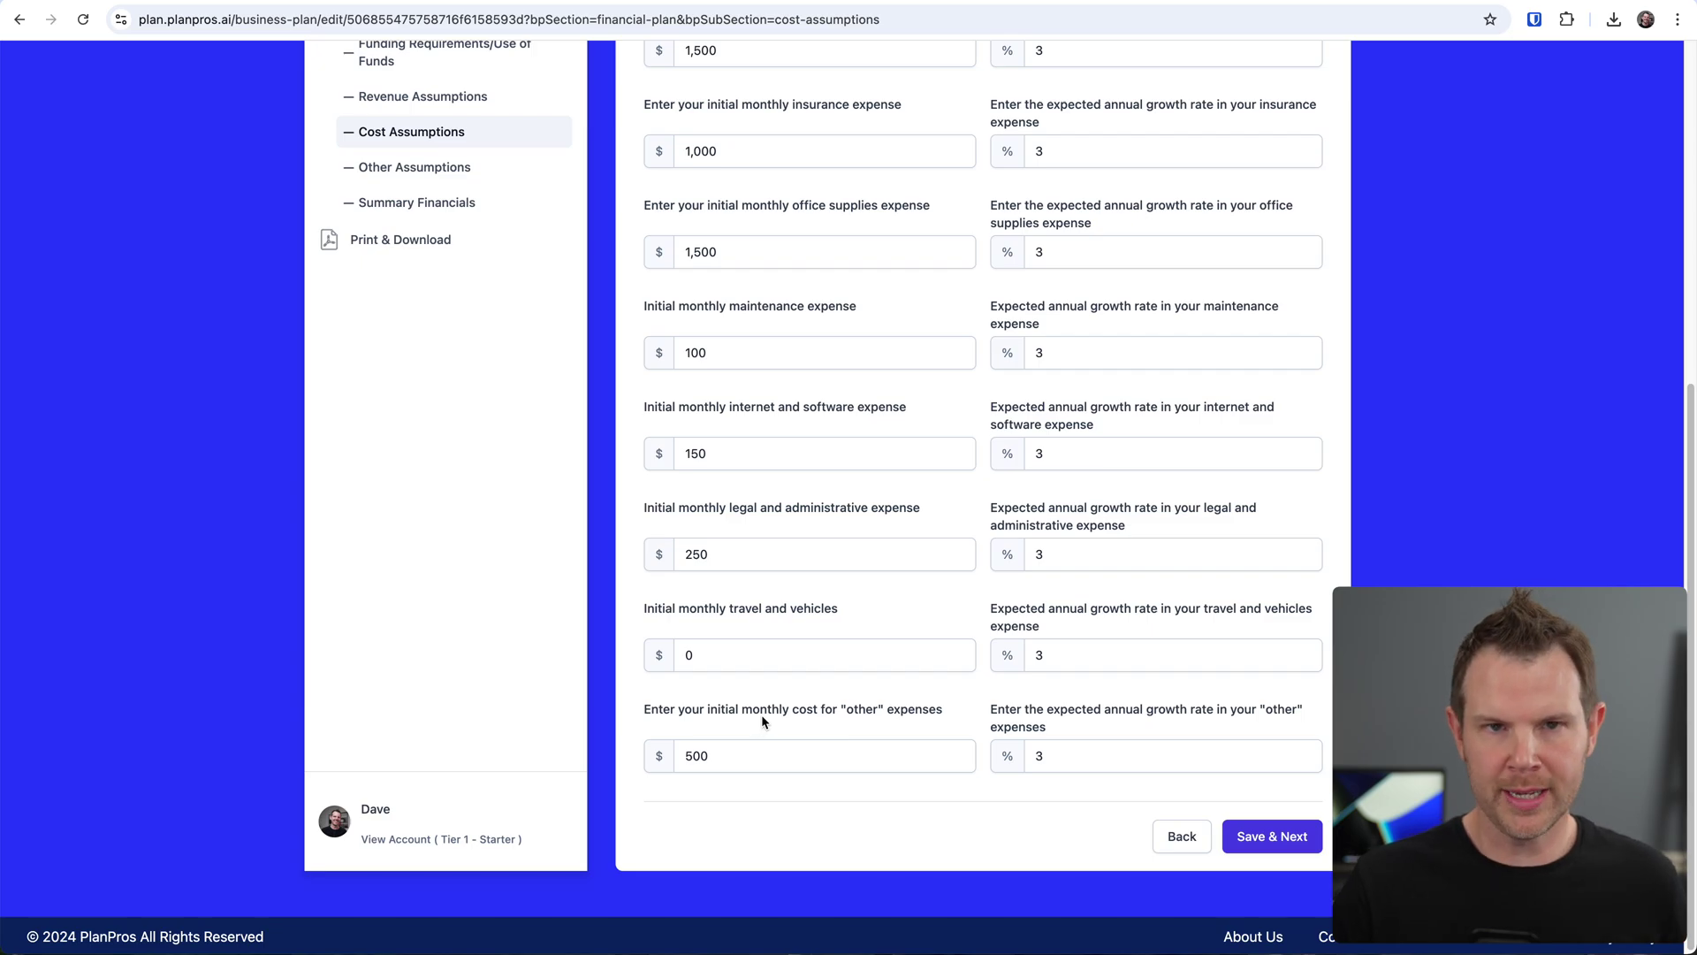
pyautogui.scroll(6, 1020, 707)
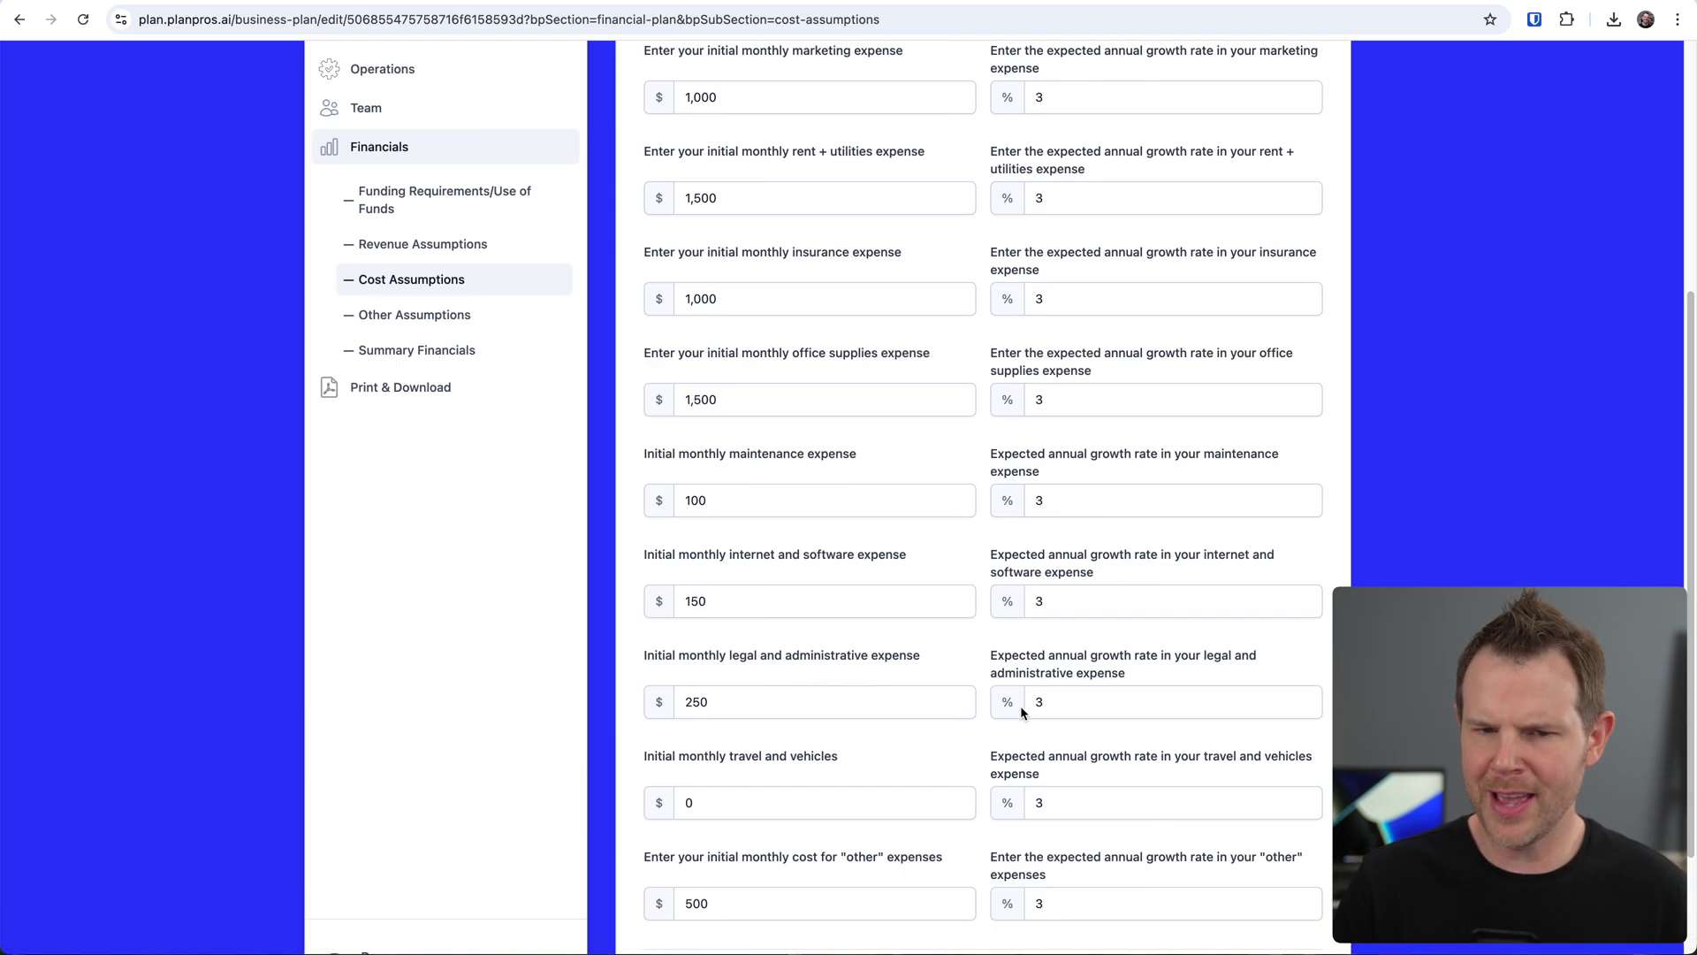
pyautogui.scroll(-6, 1016, 699)
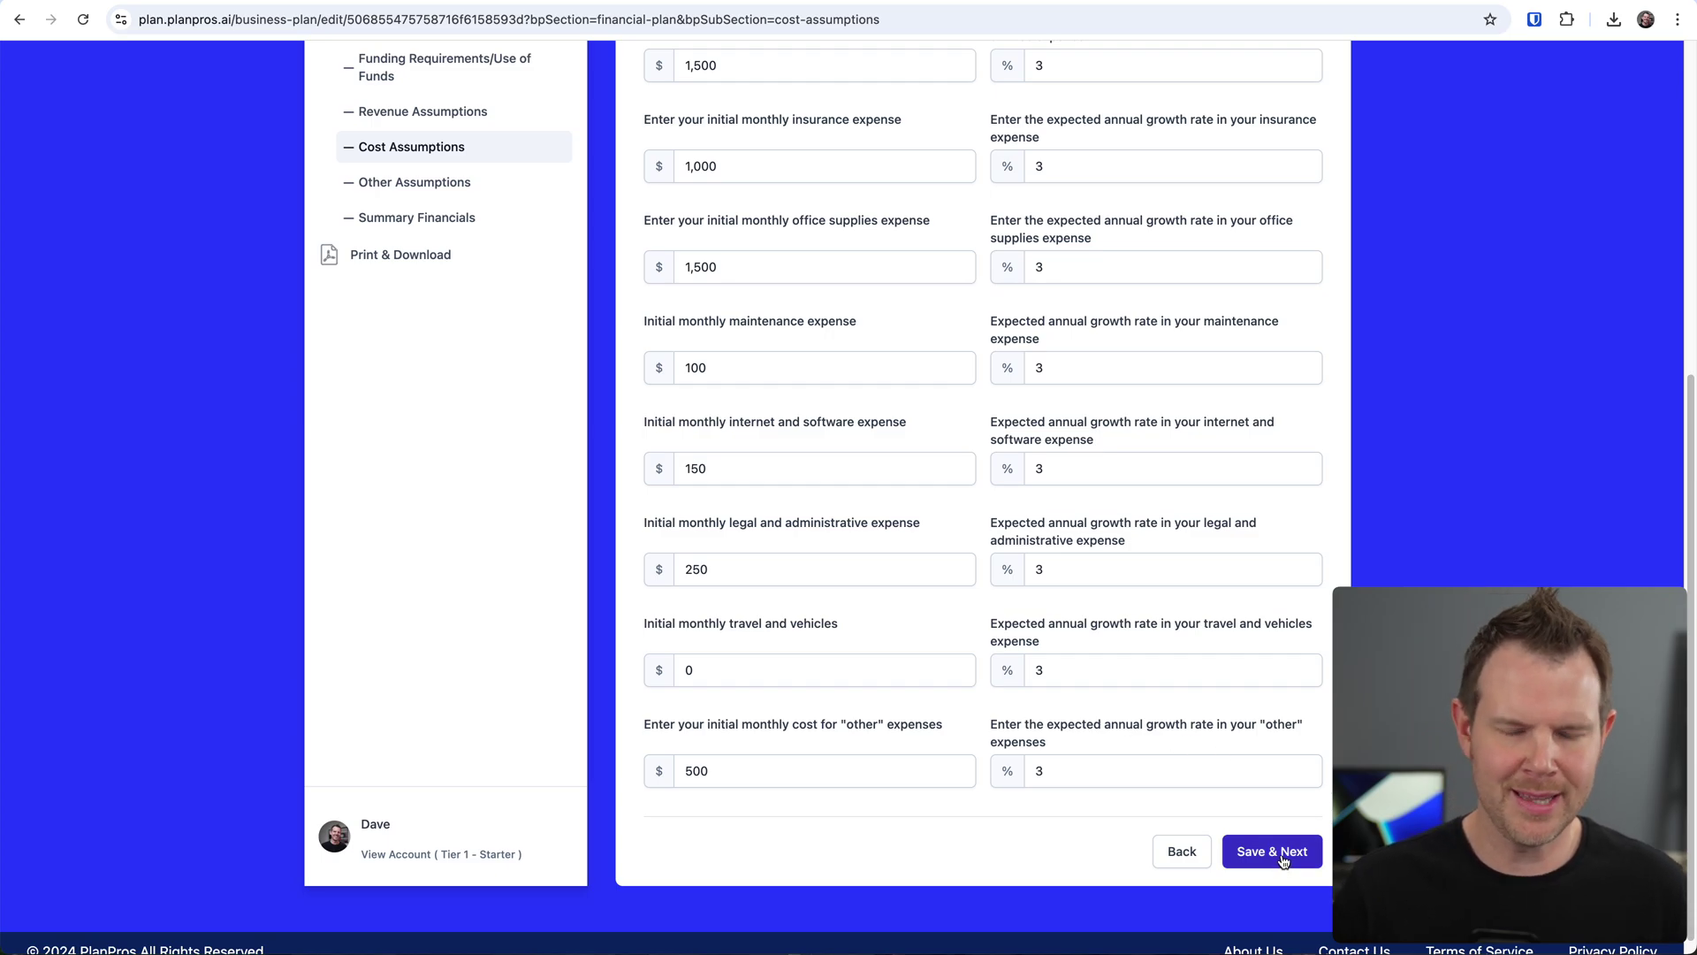
pyautogui.click(1283, 851)
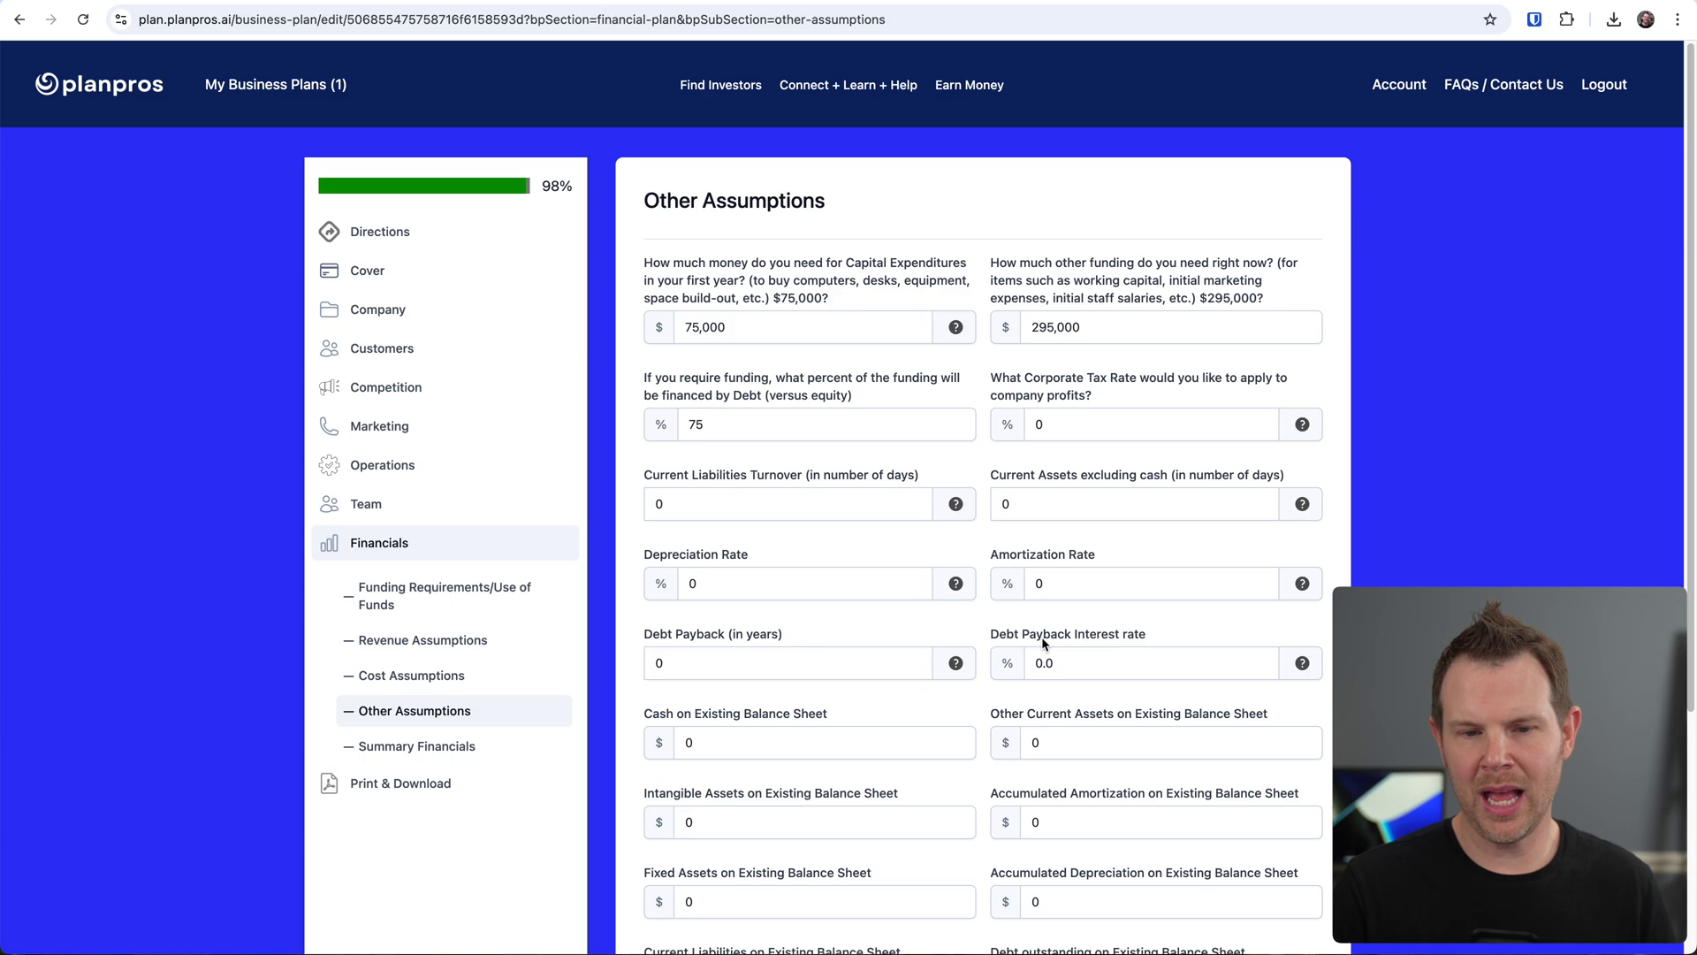
# Set tax rate 35%, liabilities turnover and current assets 30 days, depreciation and amortization 20%, debt payback 5 years at 10%, and save Other Assumptions
pyautogui.scroll(-3, 1110, 636)
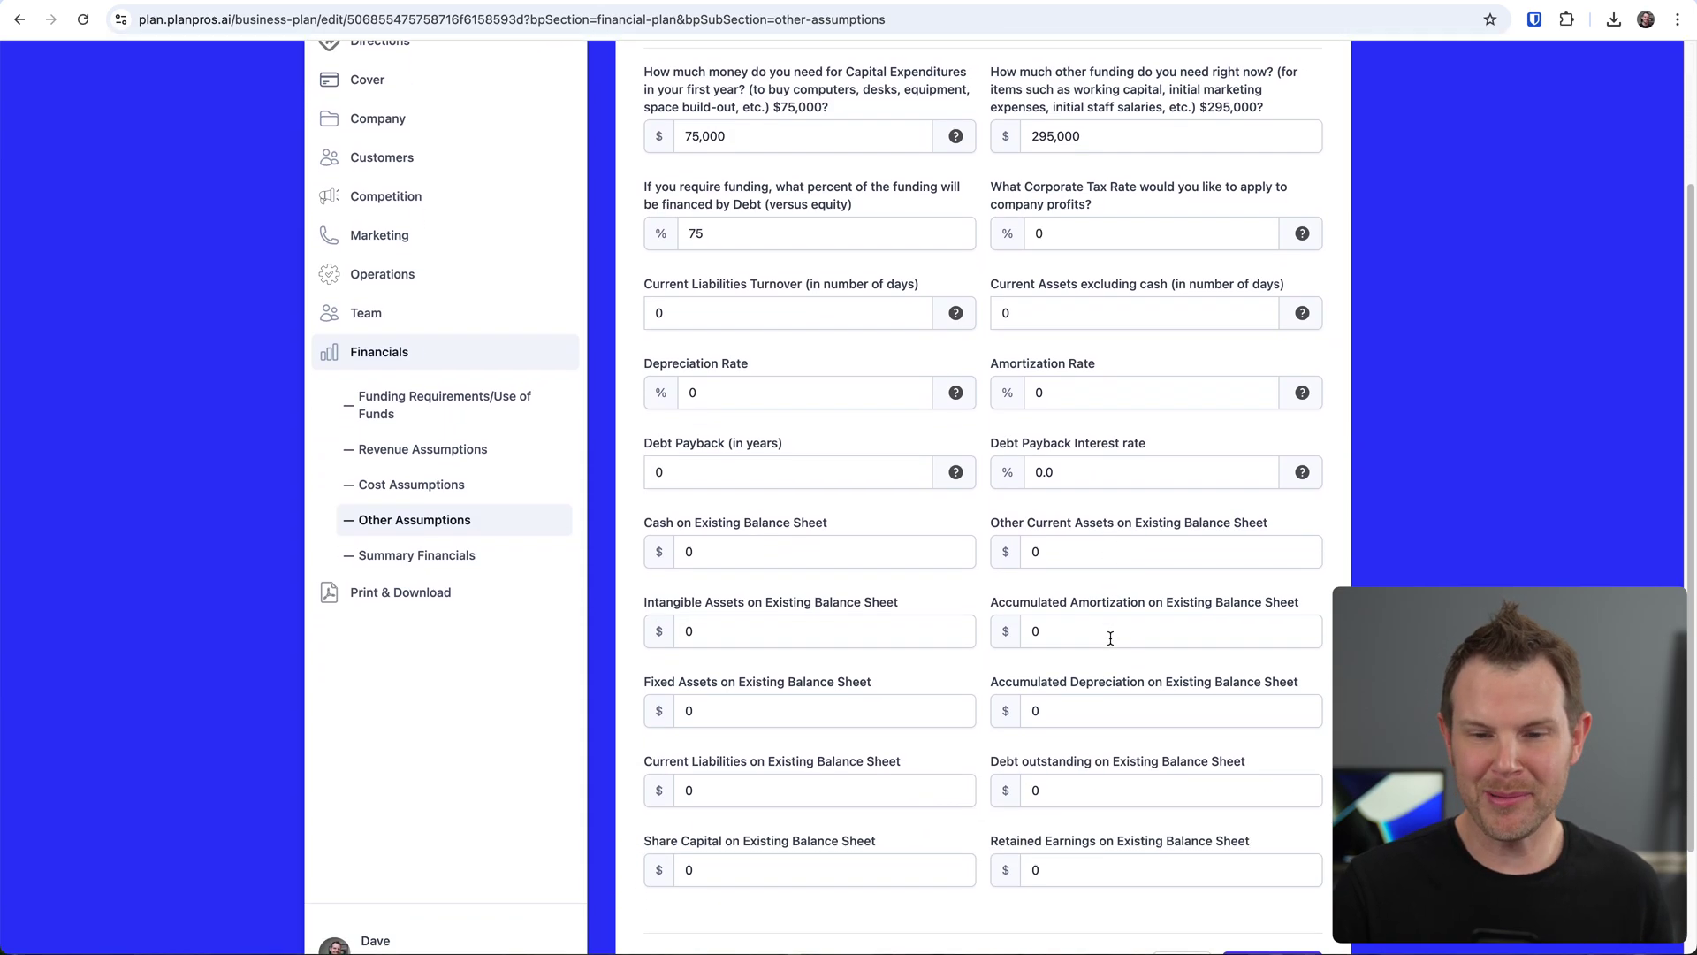
pyautogui.scroll(5, 1110, 636)
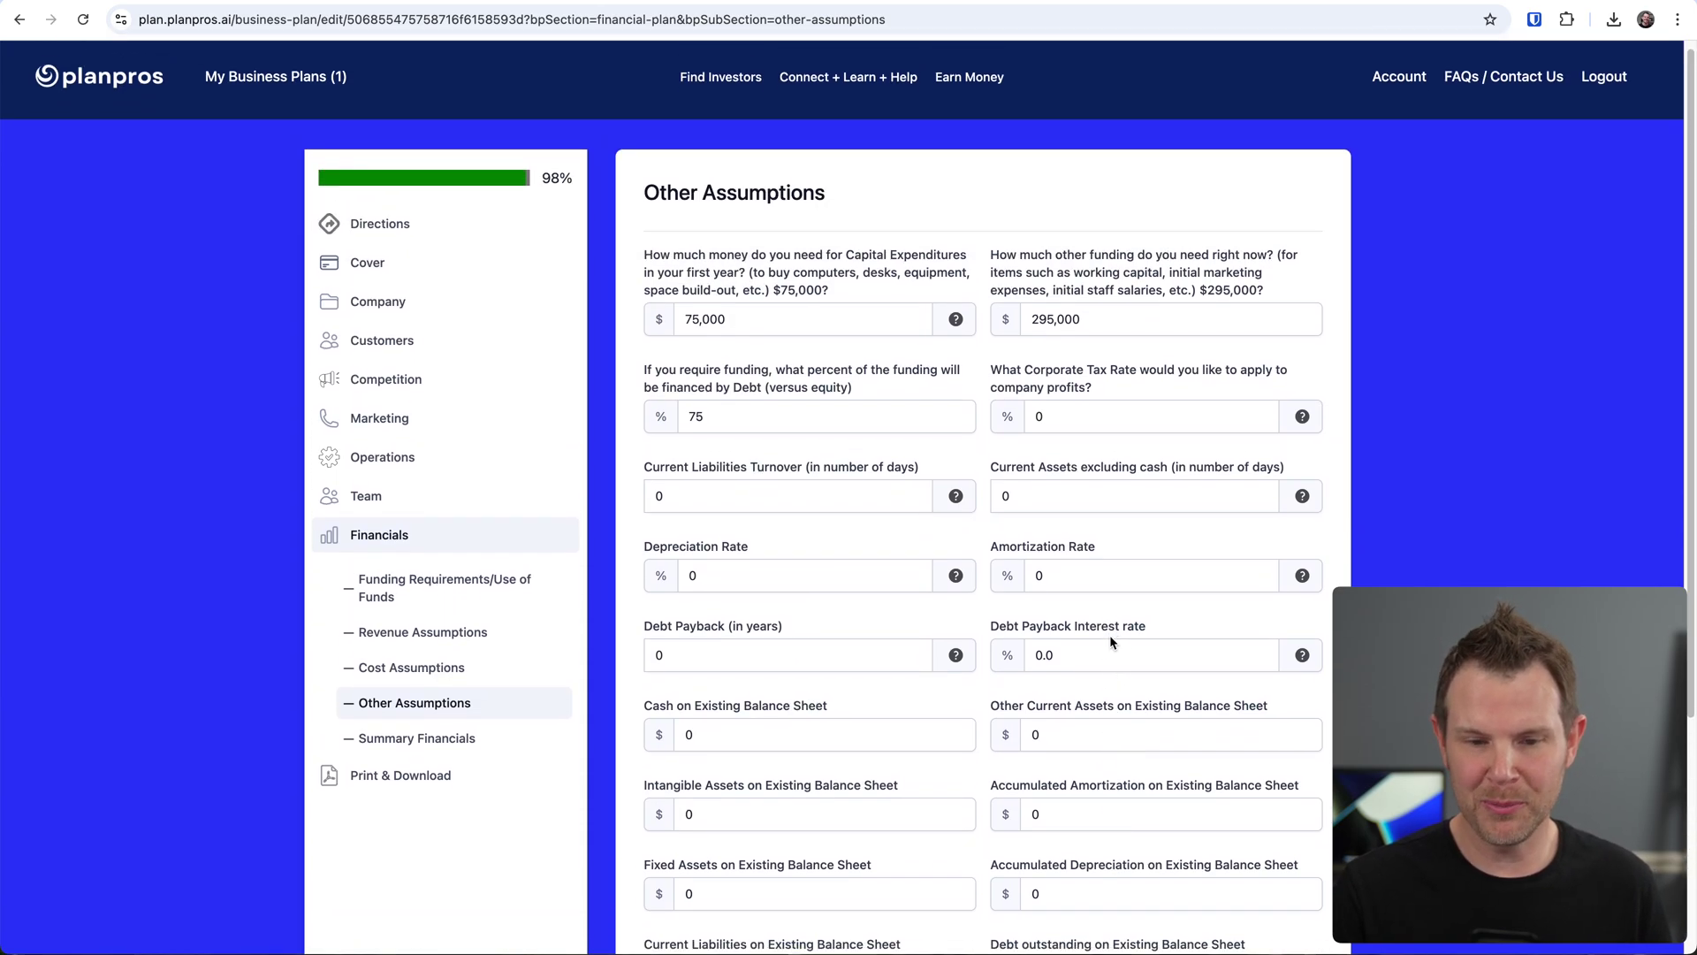
pyautogui.scroll(-3, 1110, 637)
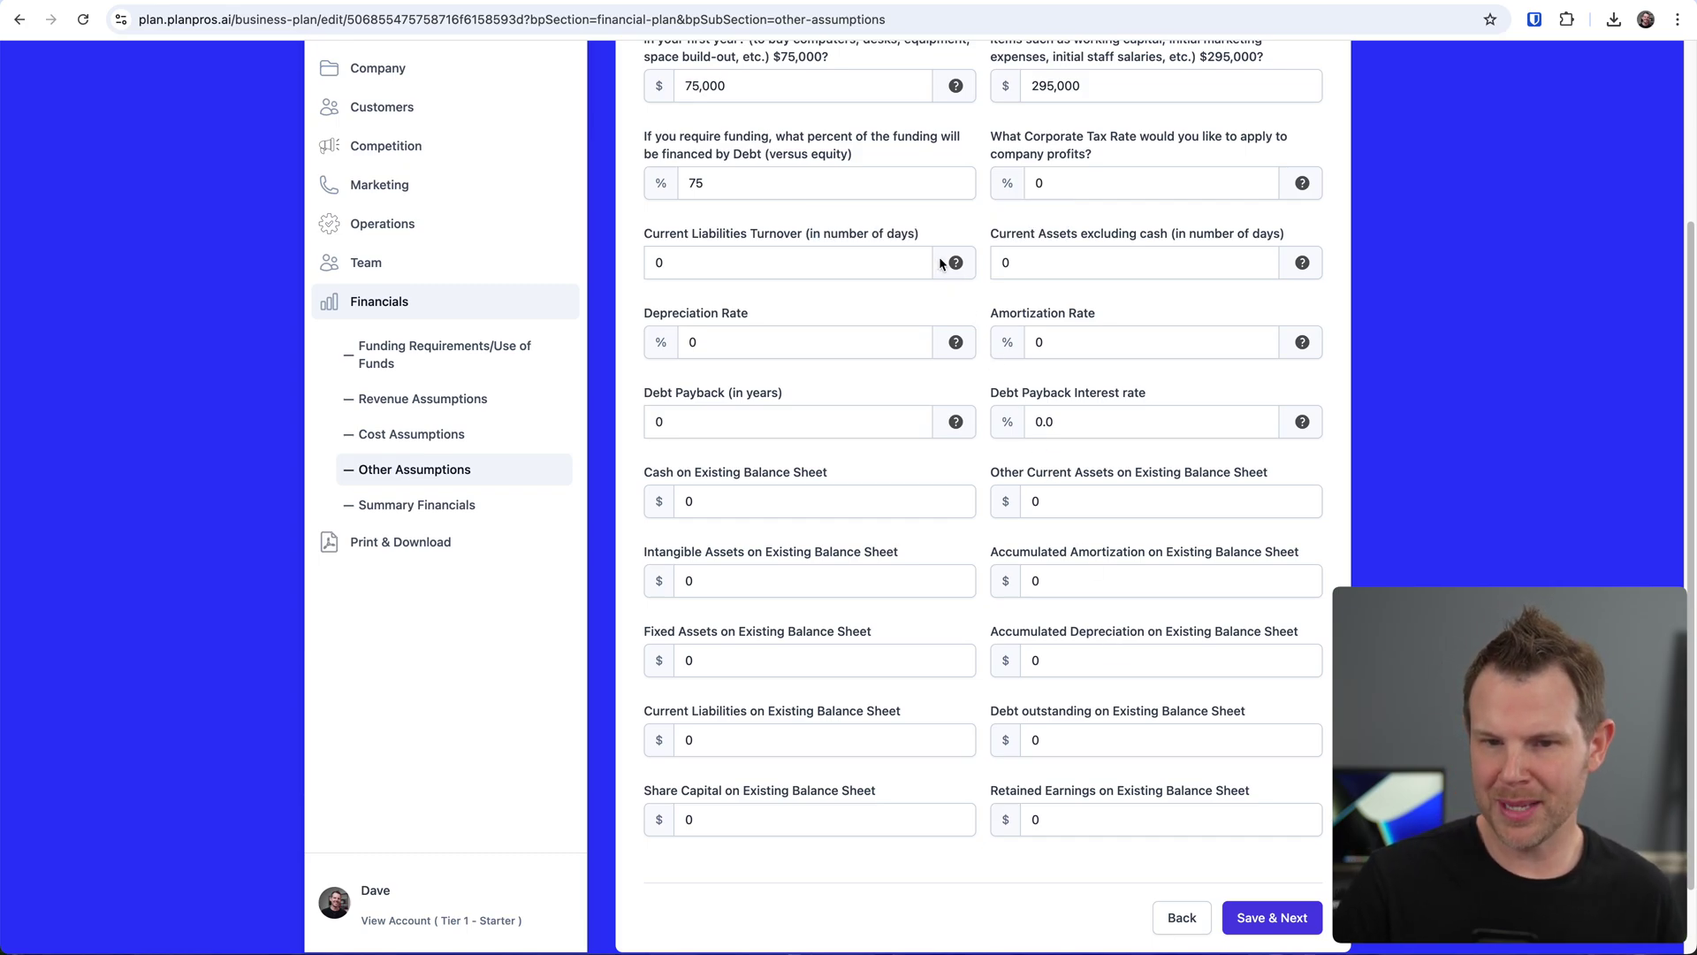
pyautogui.moveTo(954, 264)
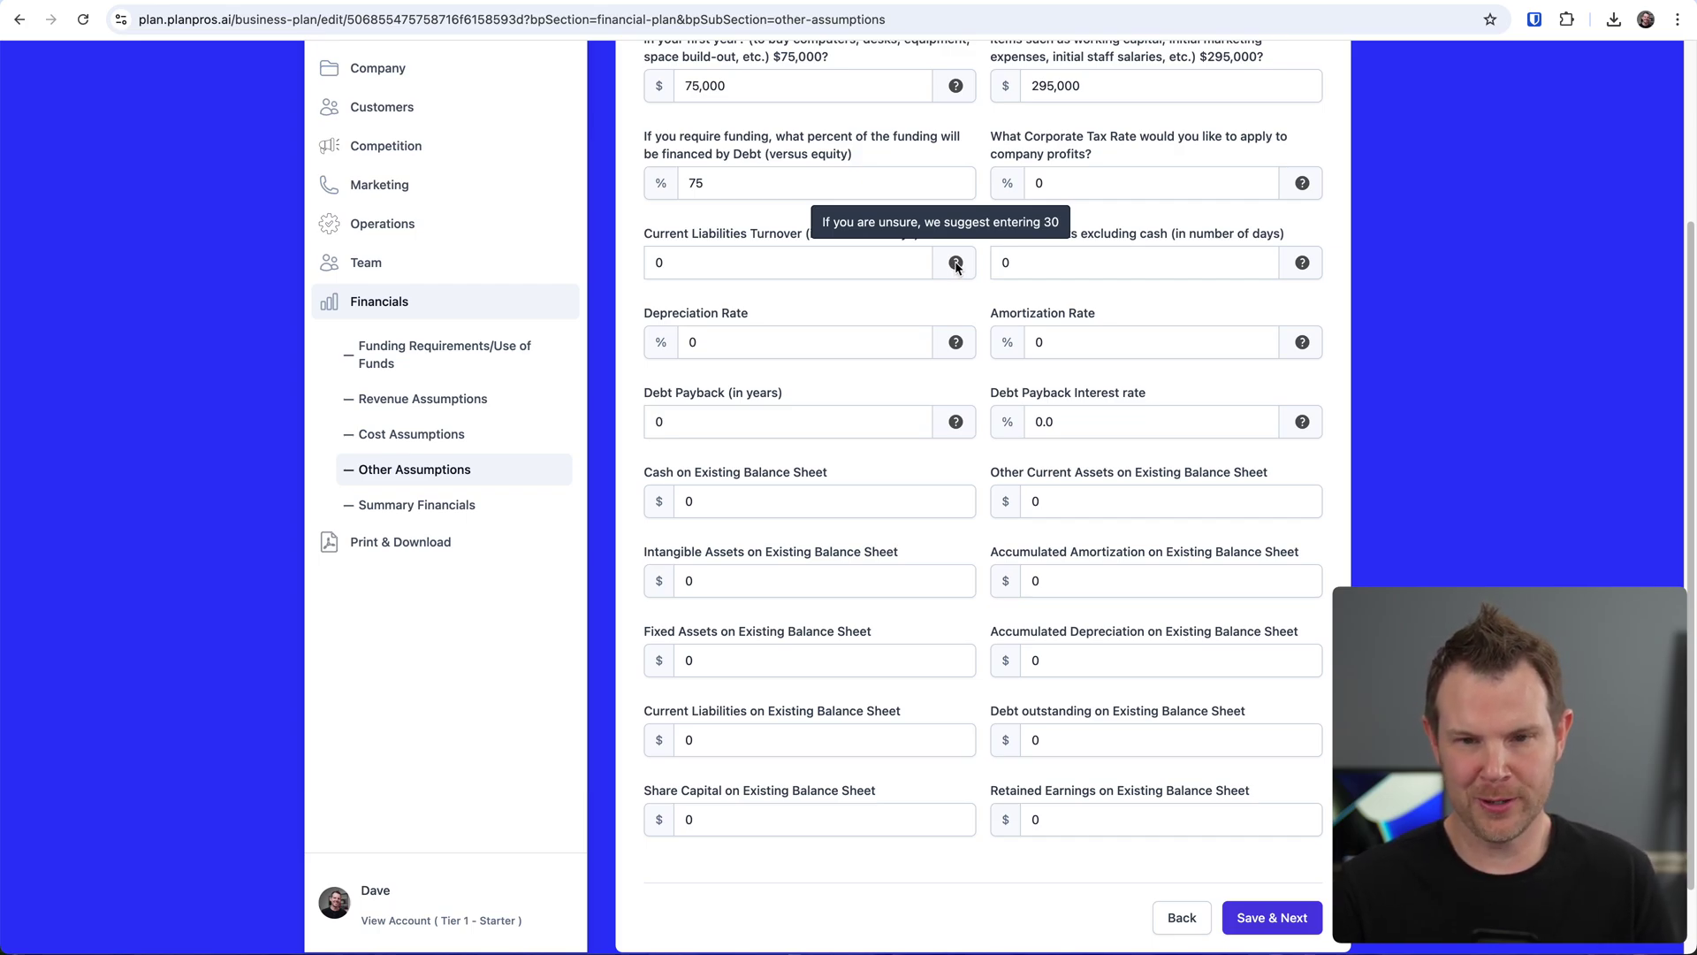
pyautogui.click(894, 263)
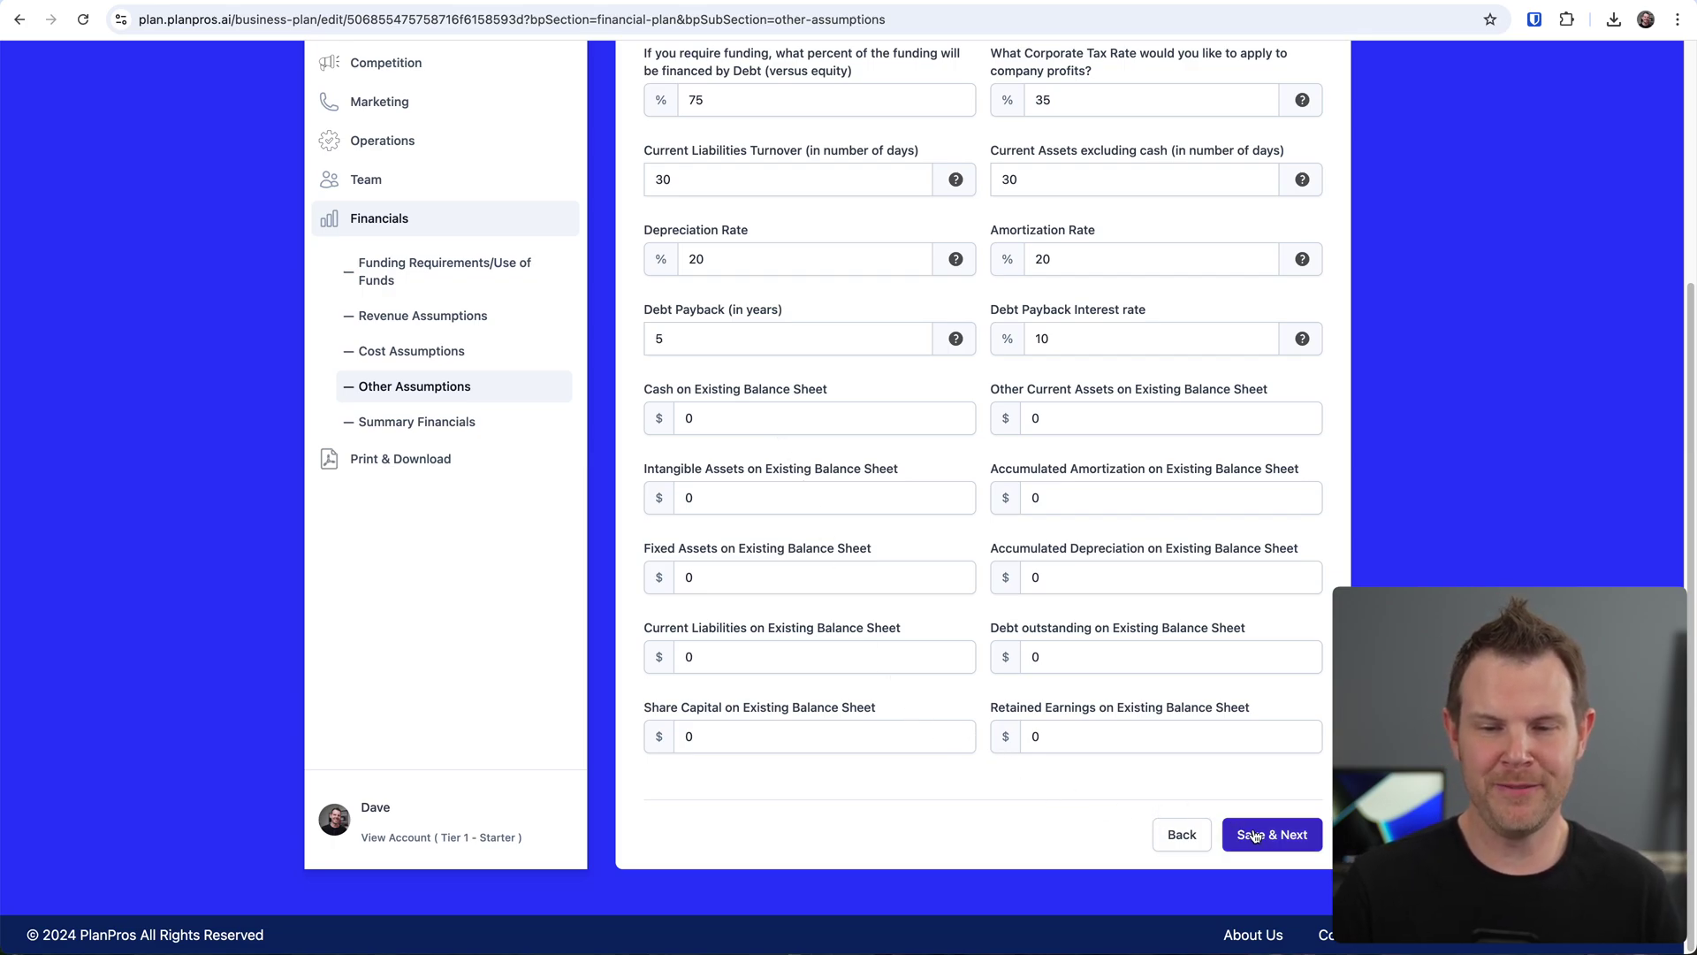
pyautogui.click(1286, 843)
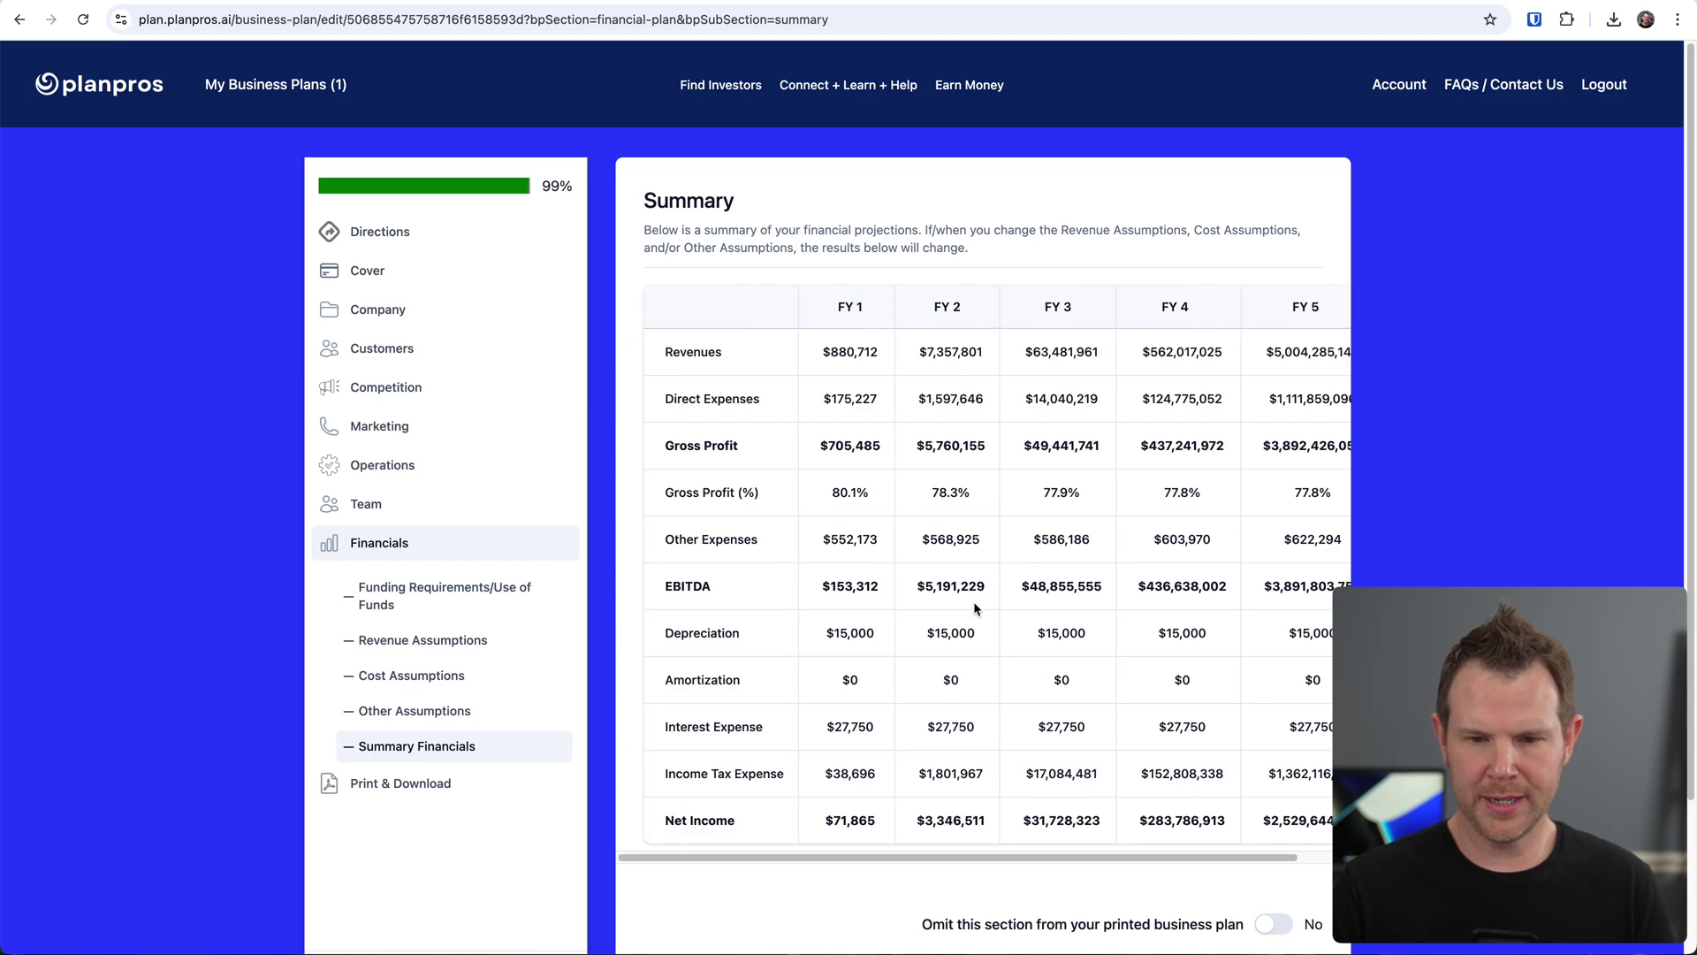
# Review and save the five-year Summary Financials section, and generate the full business plan
pyautogui.scroll(-3, 899, 753)
pyautogui.hscroll(2, 1317, 168)
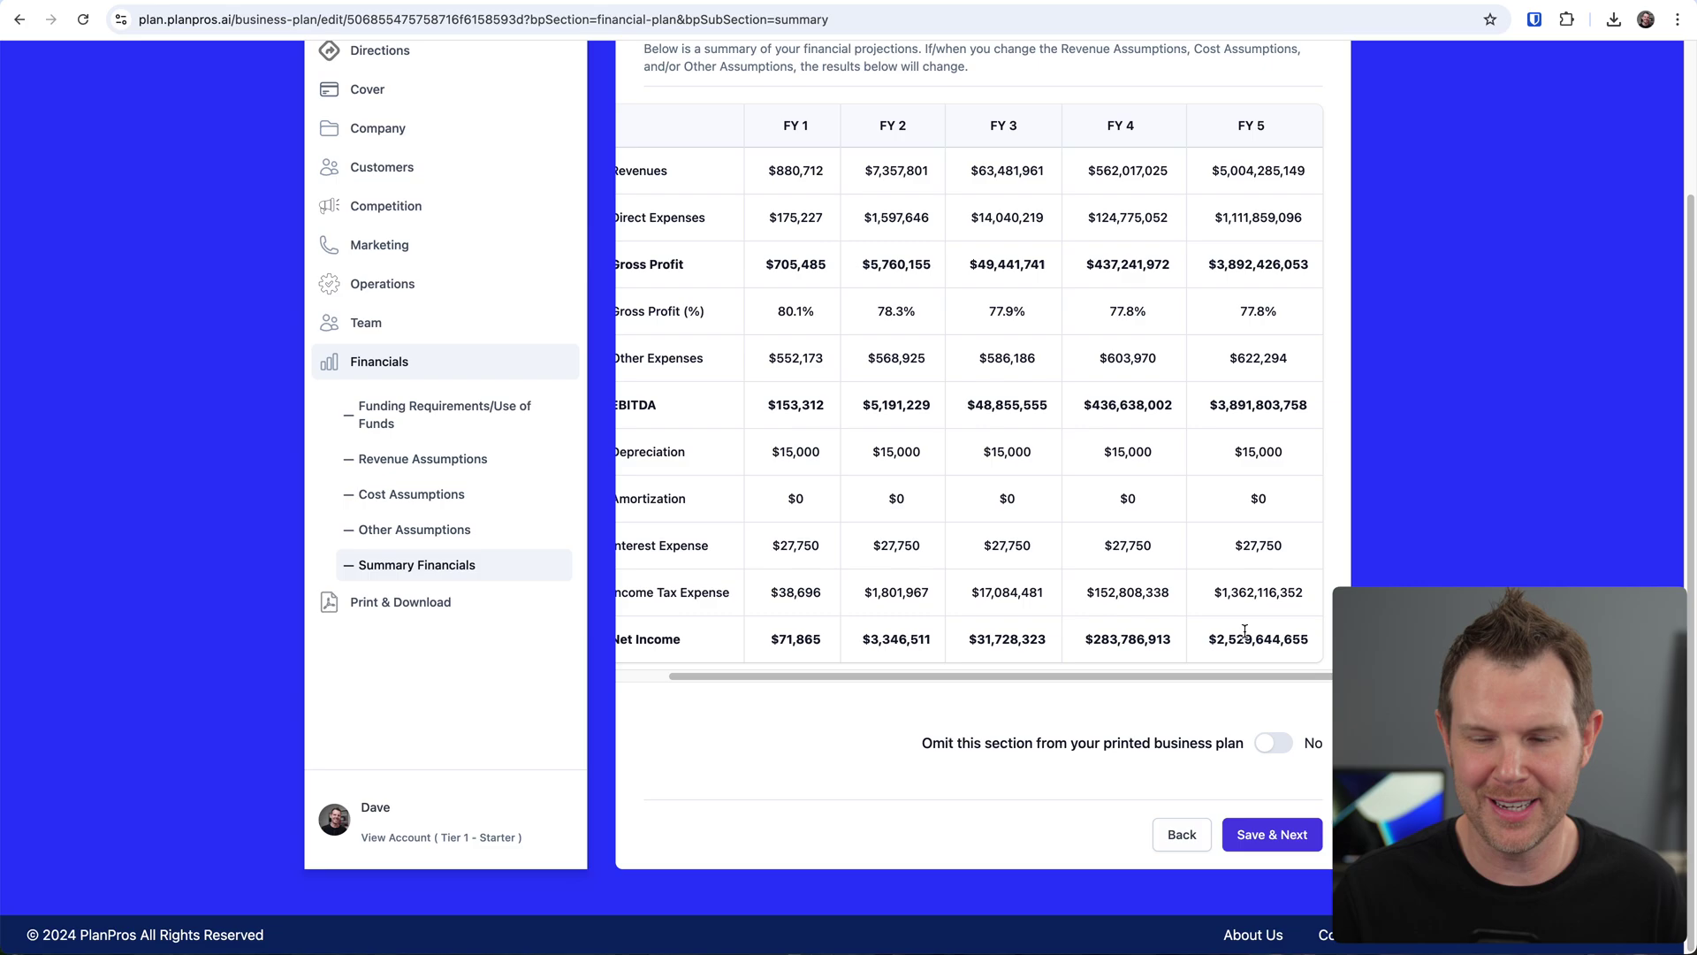
pyautogui.click(1286, 842)
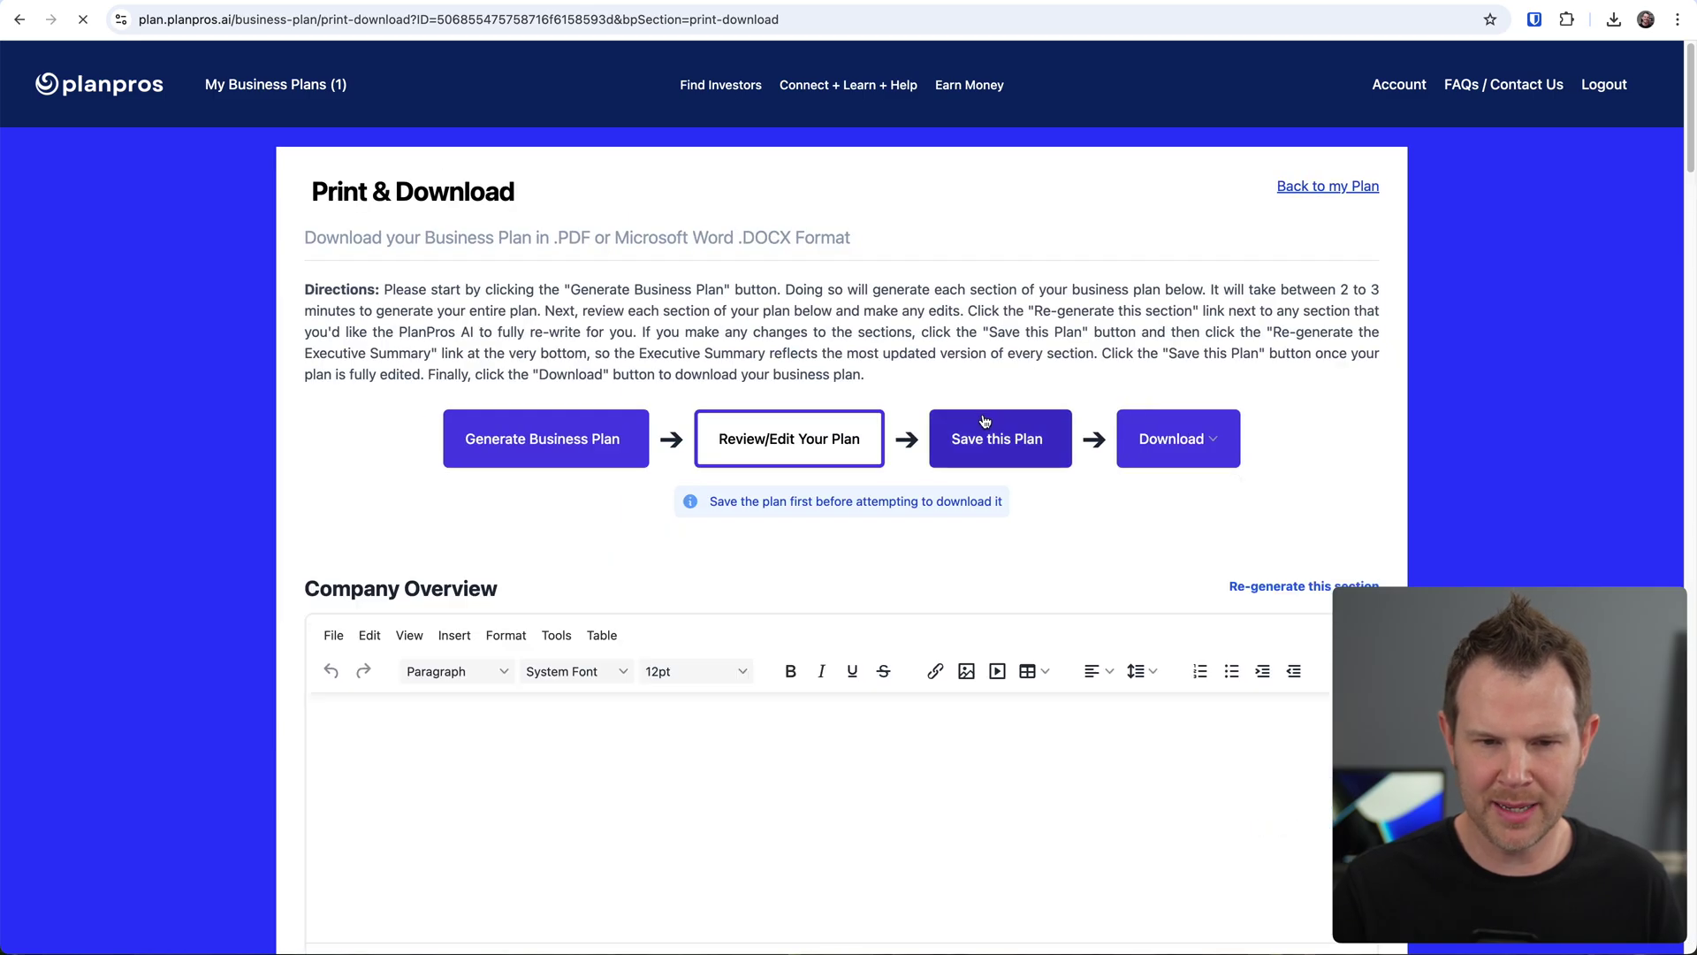
pyautogui.click(556, 450)
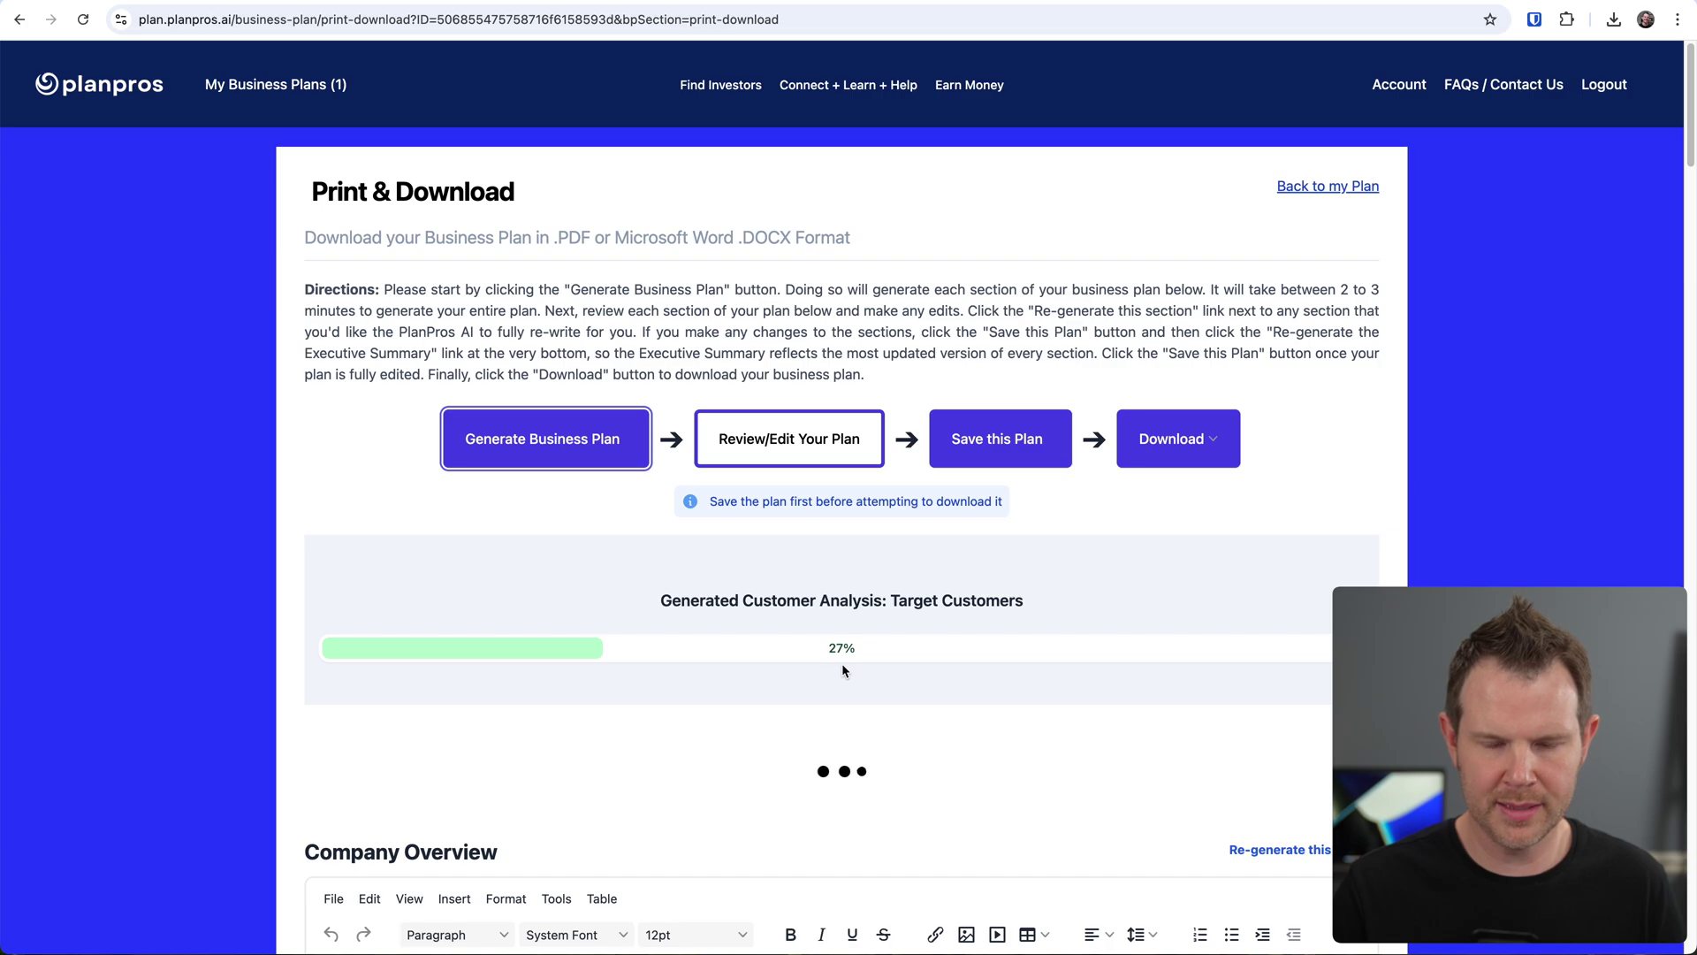
# Examine the generated Company Overview, Industry Analysis, Customer Analysis and Competitive Analysis sections, including the direct competitor descriptions
pyautogui.scroll(-5, 841, 663)
pyautogui.scroll(-7, 725, 815)
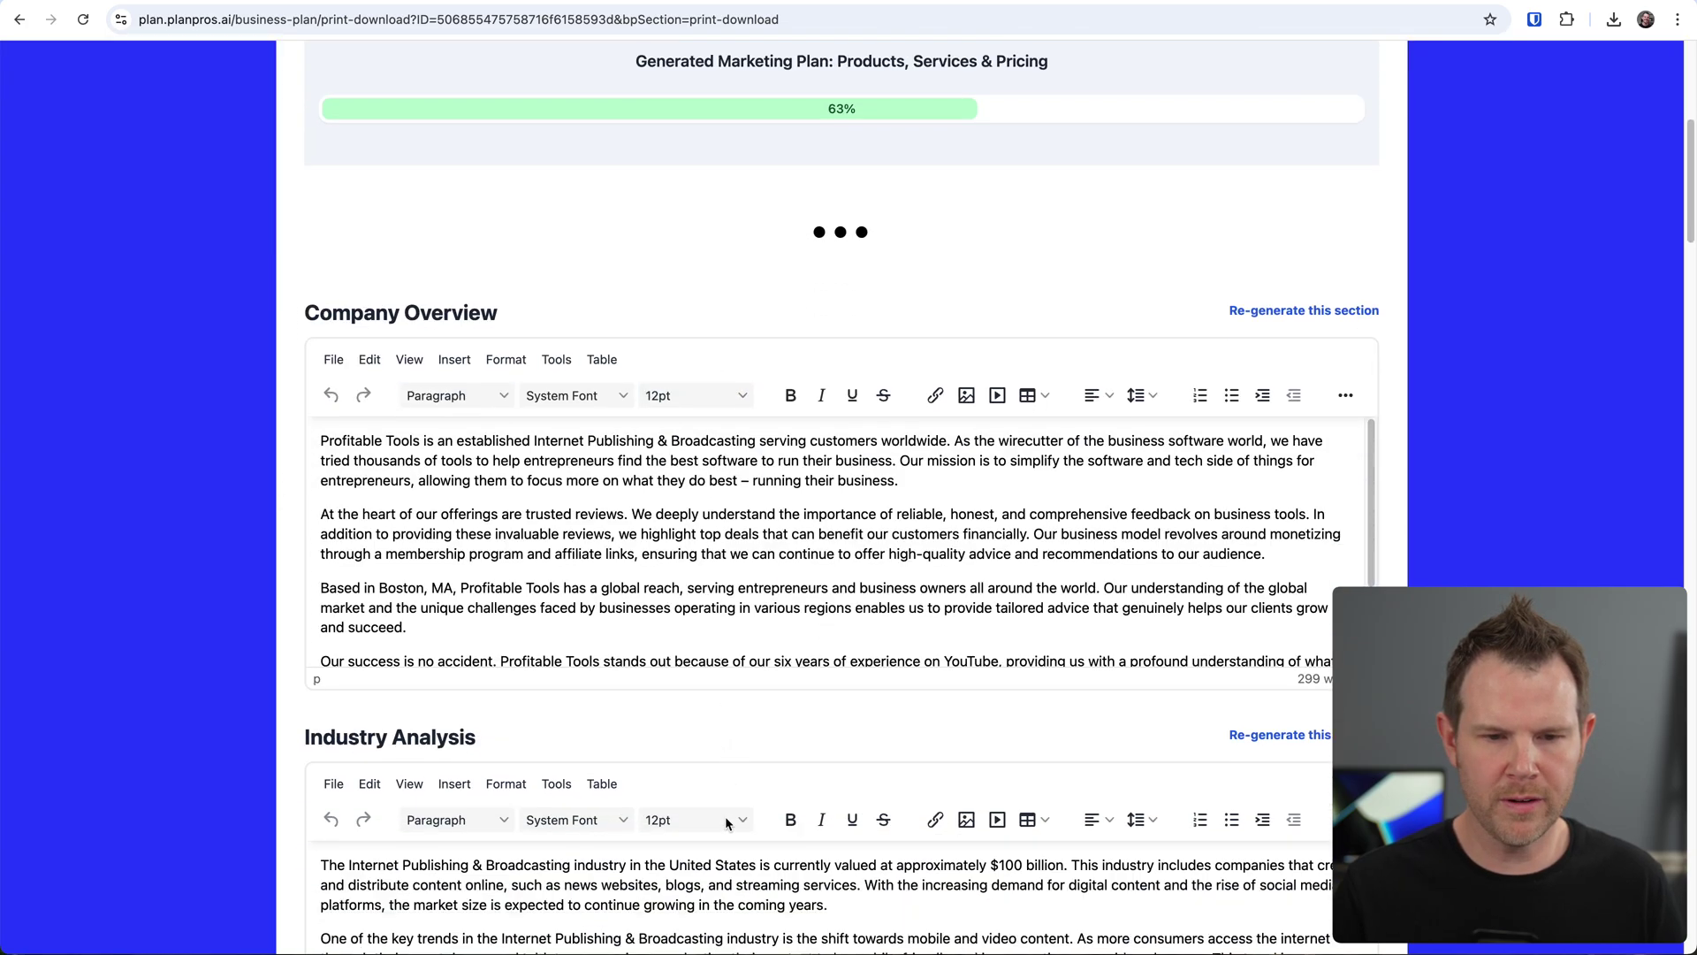
pyautogui.scroll(-5, 726, 822)
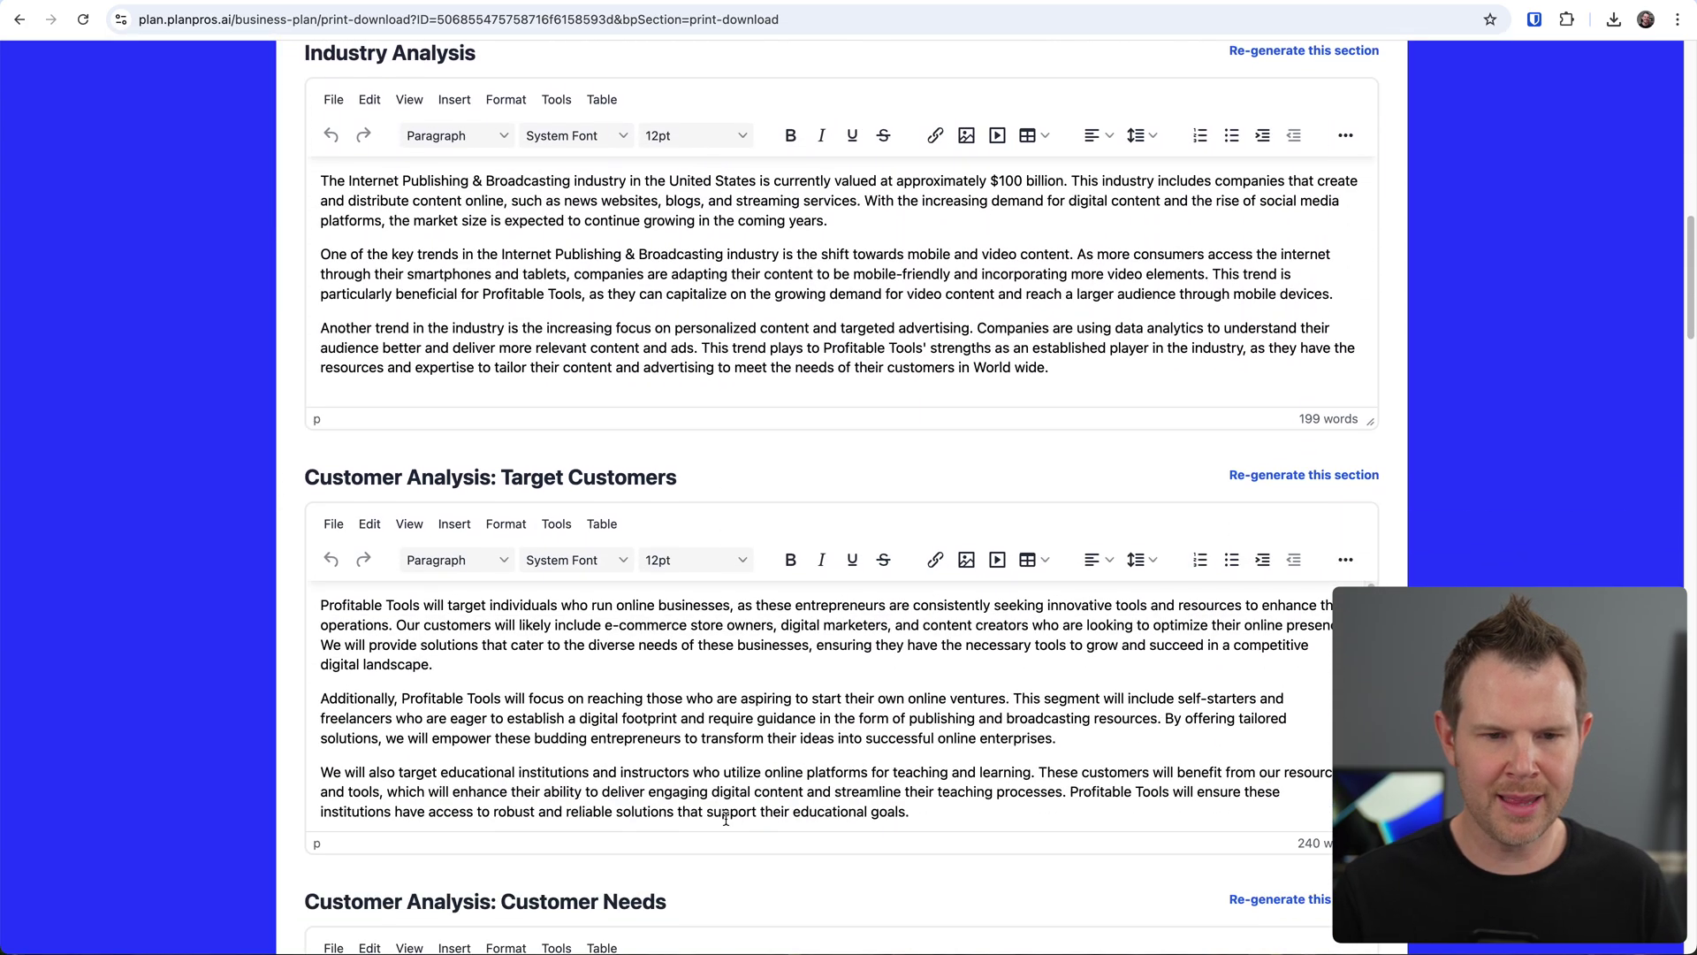
pyautogui.scroll(-6, 727, 823)
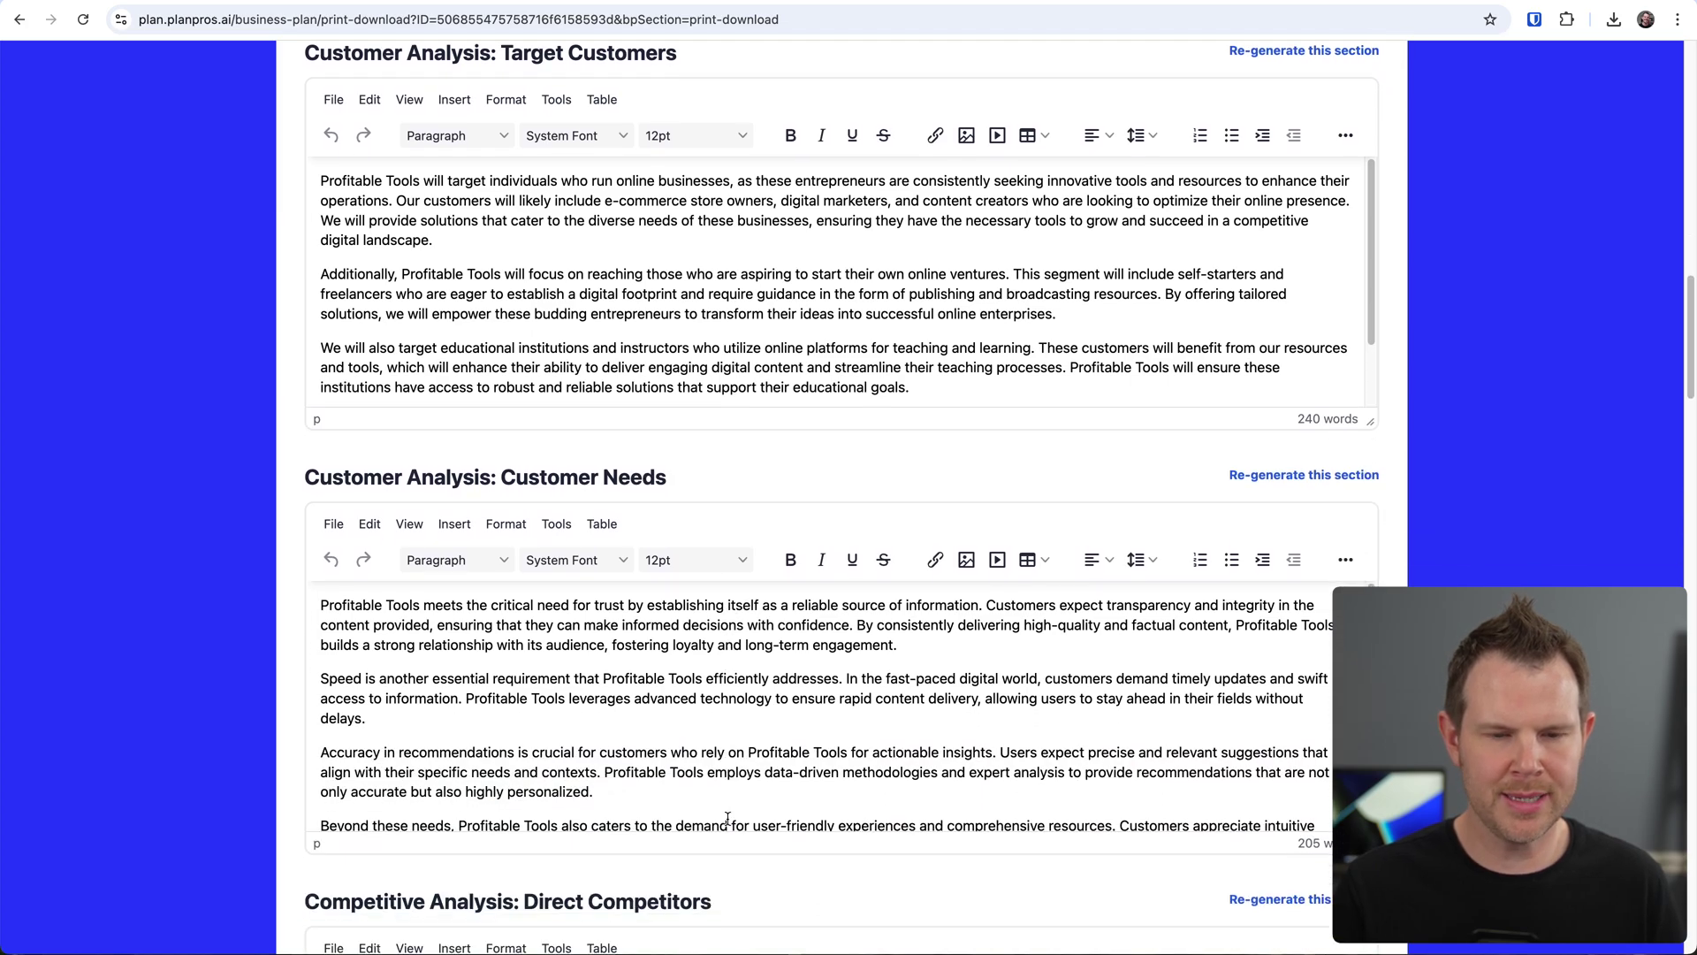
pyautogui.scroll(-3, 729, 817)
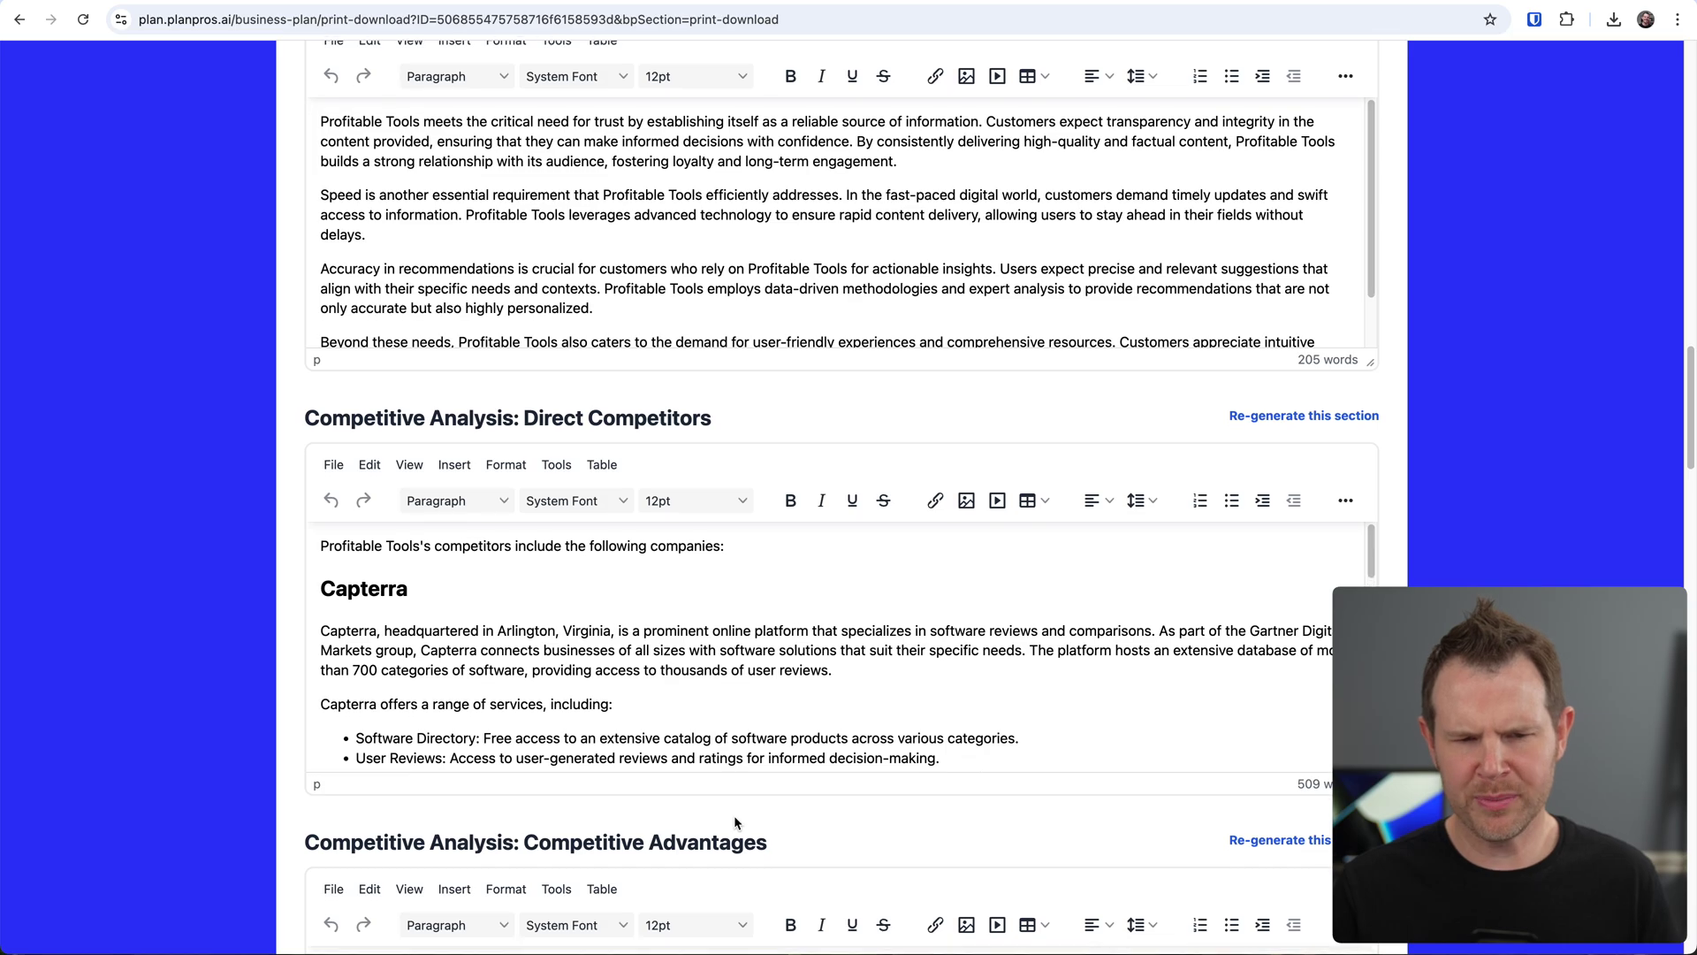
pyautogui.scroll(-3, 735, 822)
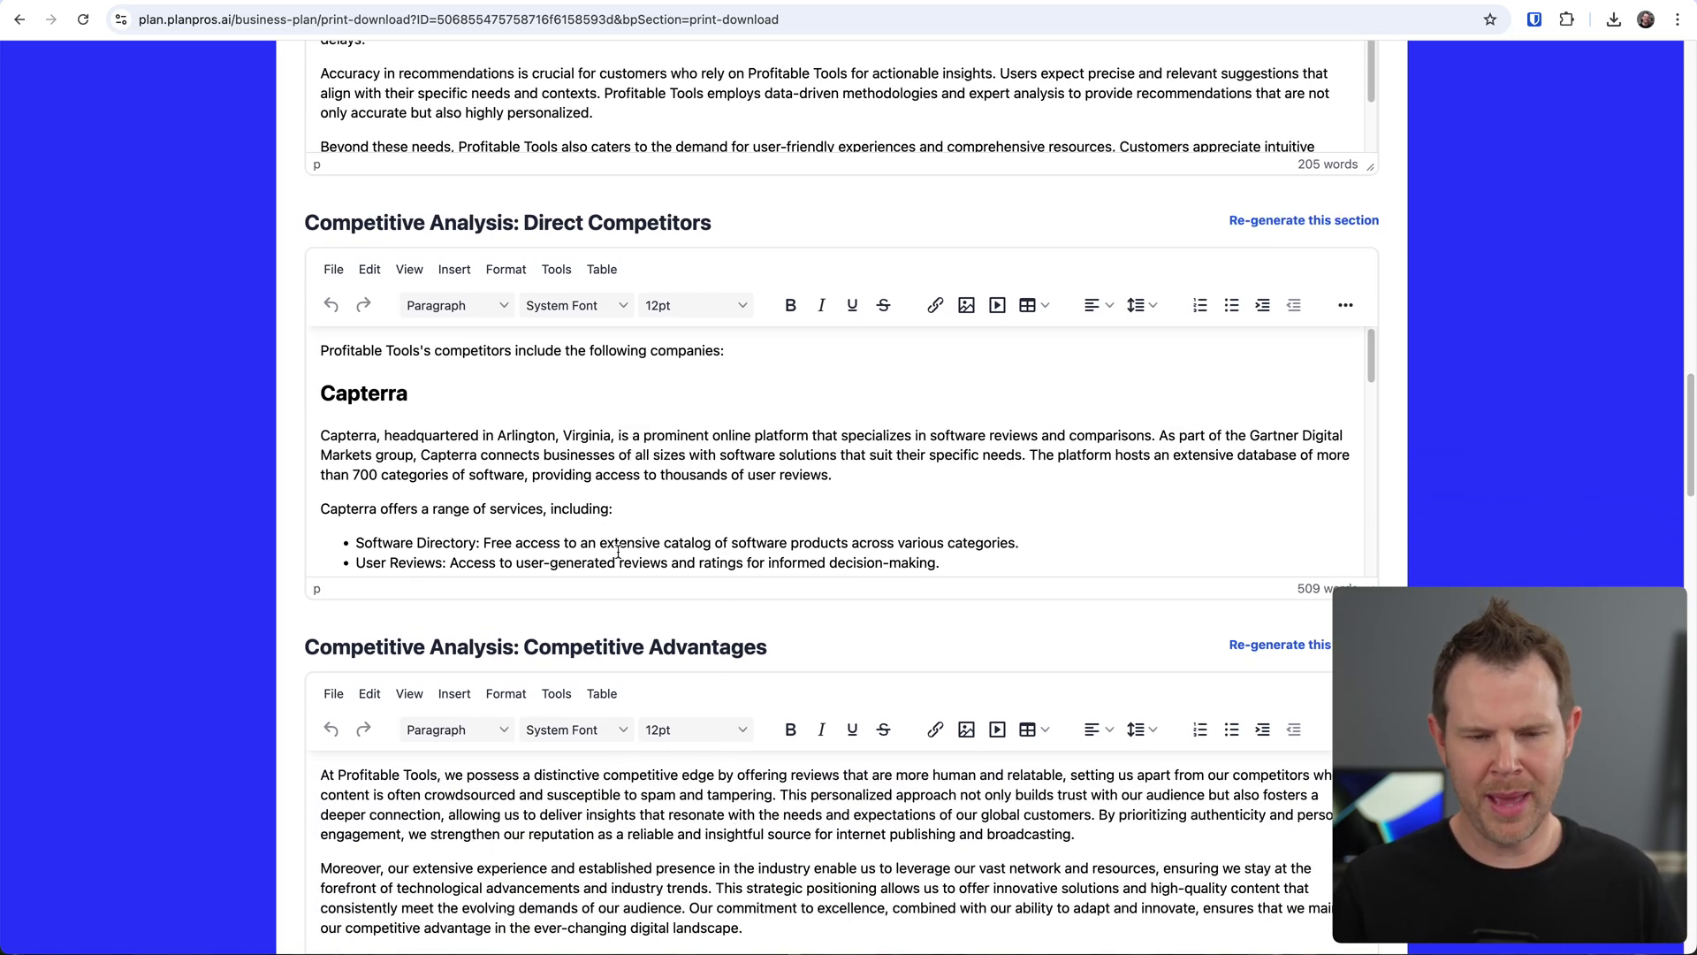
pyautogui.scroll(-4, 618, 552)
pyautogui.scroll(-10, 683, 433)
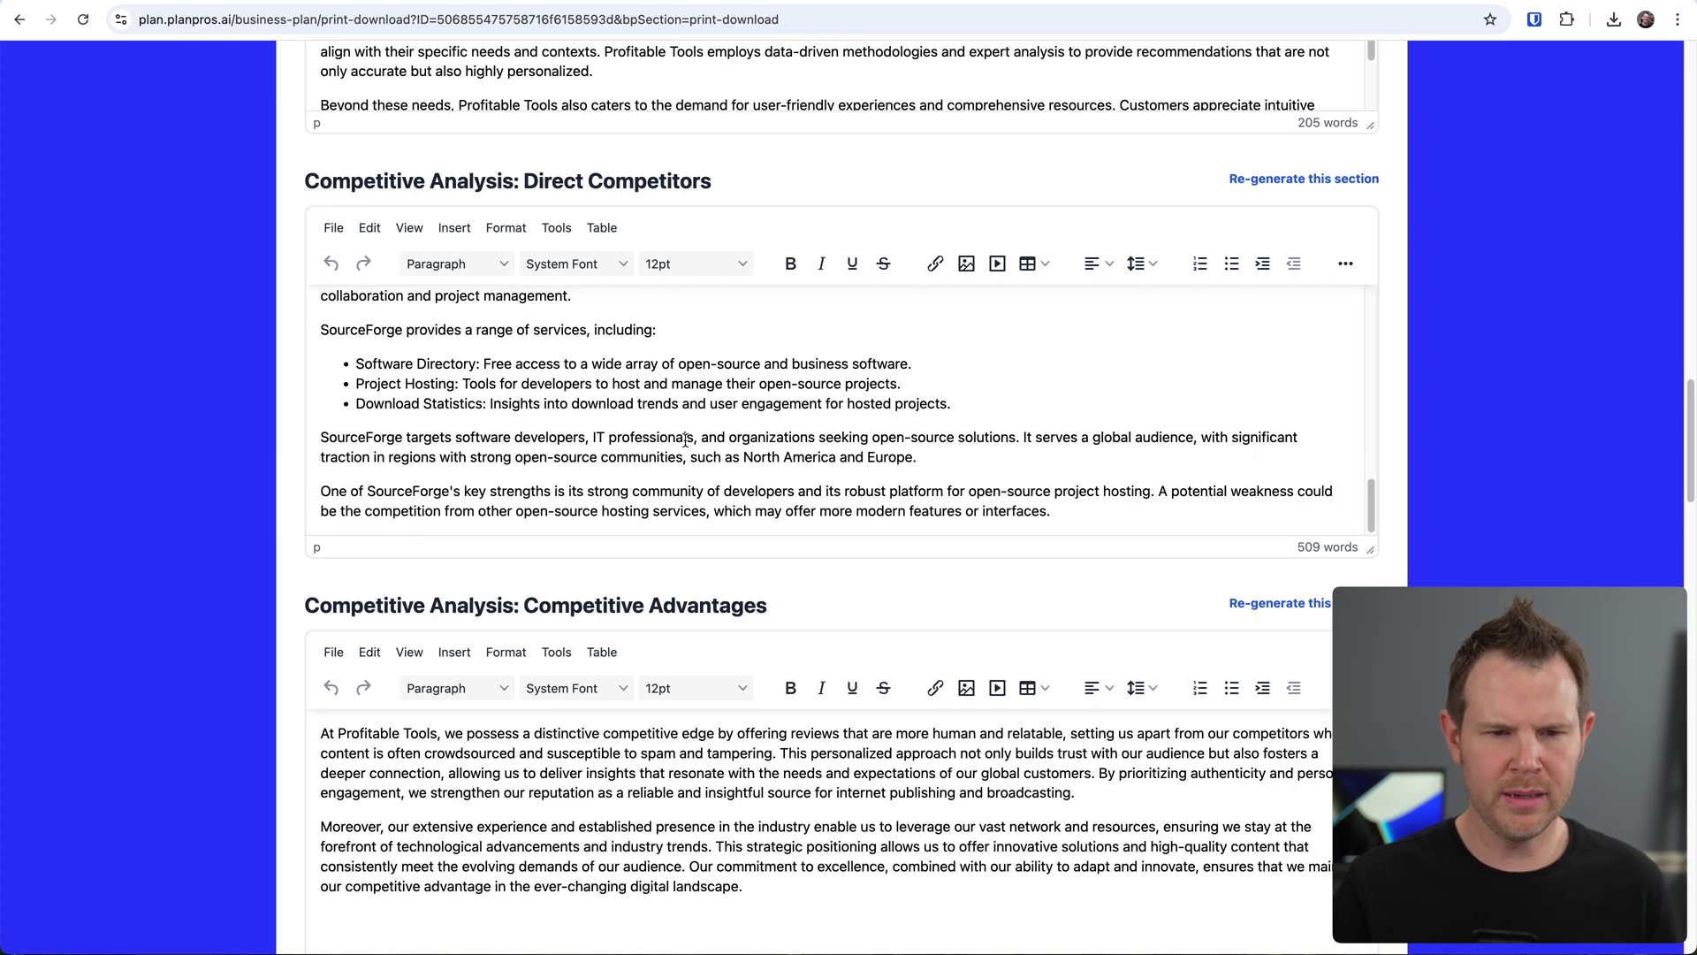
pyautogui.scroll(-2, 761, 595)
pyautogui.scroll(-3, 760, 595)
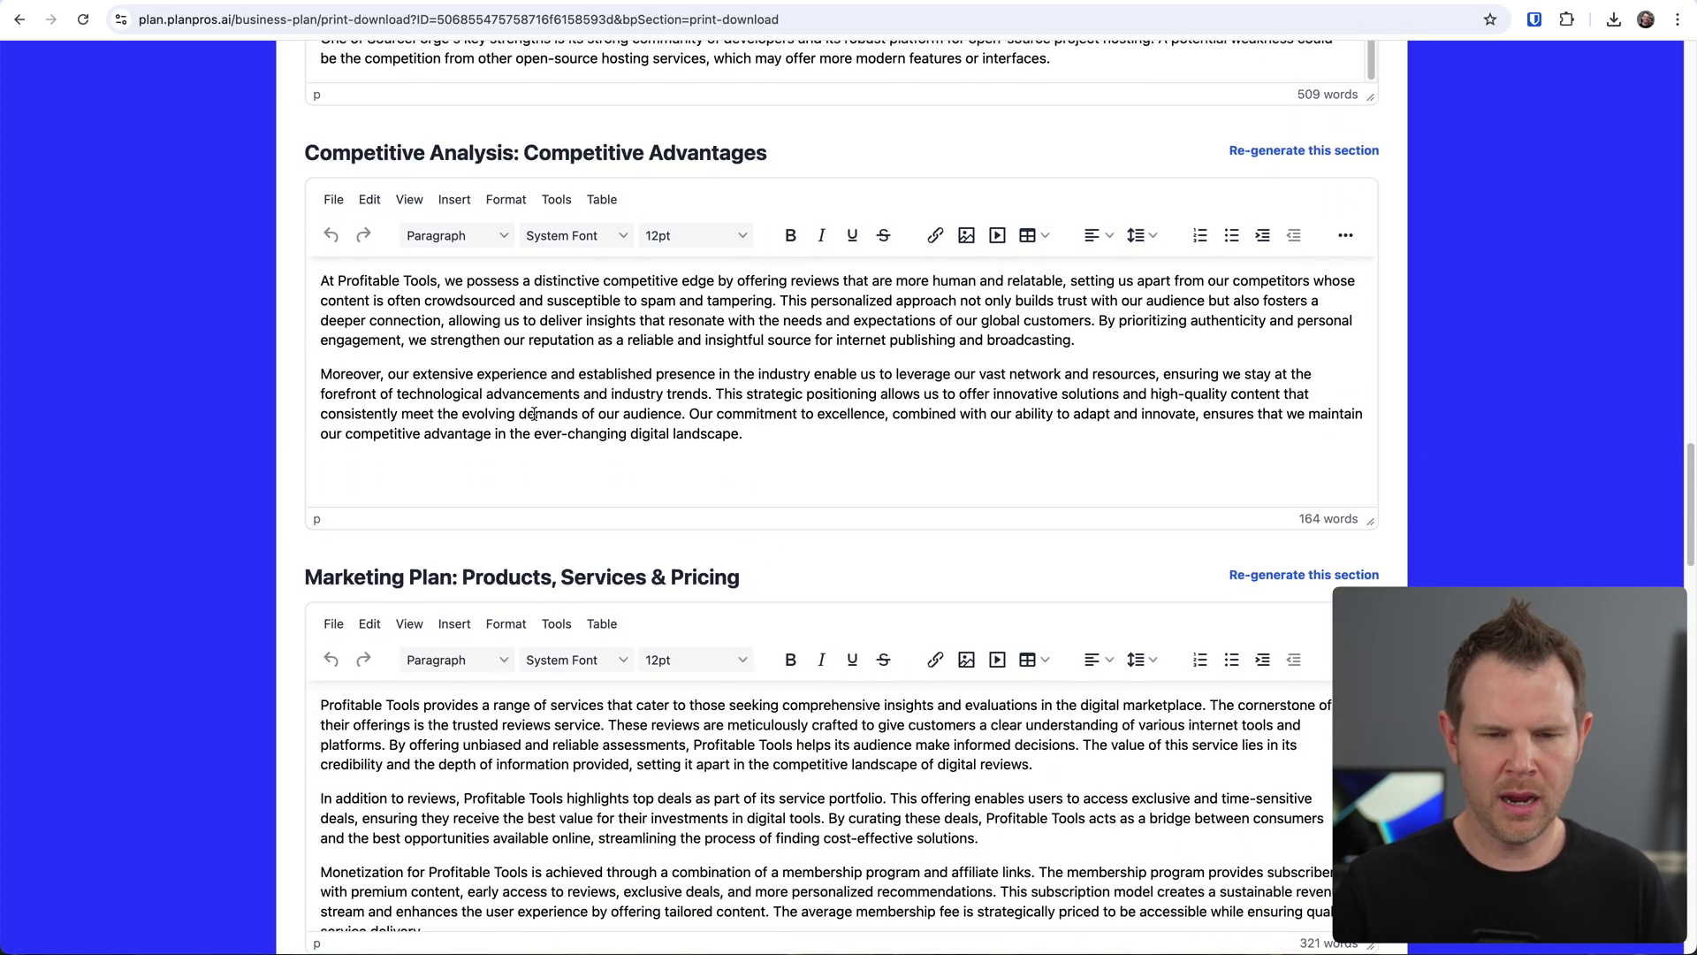
# Examine the generated Marketing Plan, Operations Plan, management team, Funding Requirements and Executive Summary sections
pyautogui.scroll(-8, 631, 537)
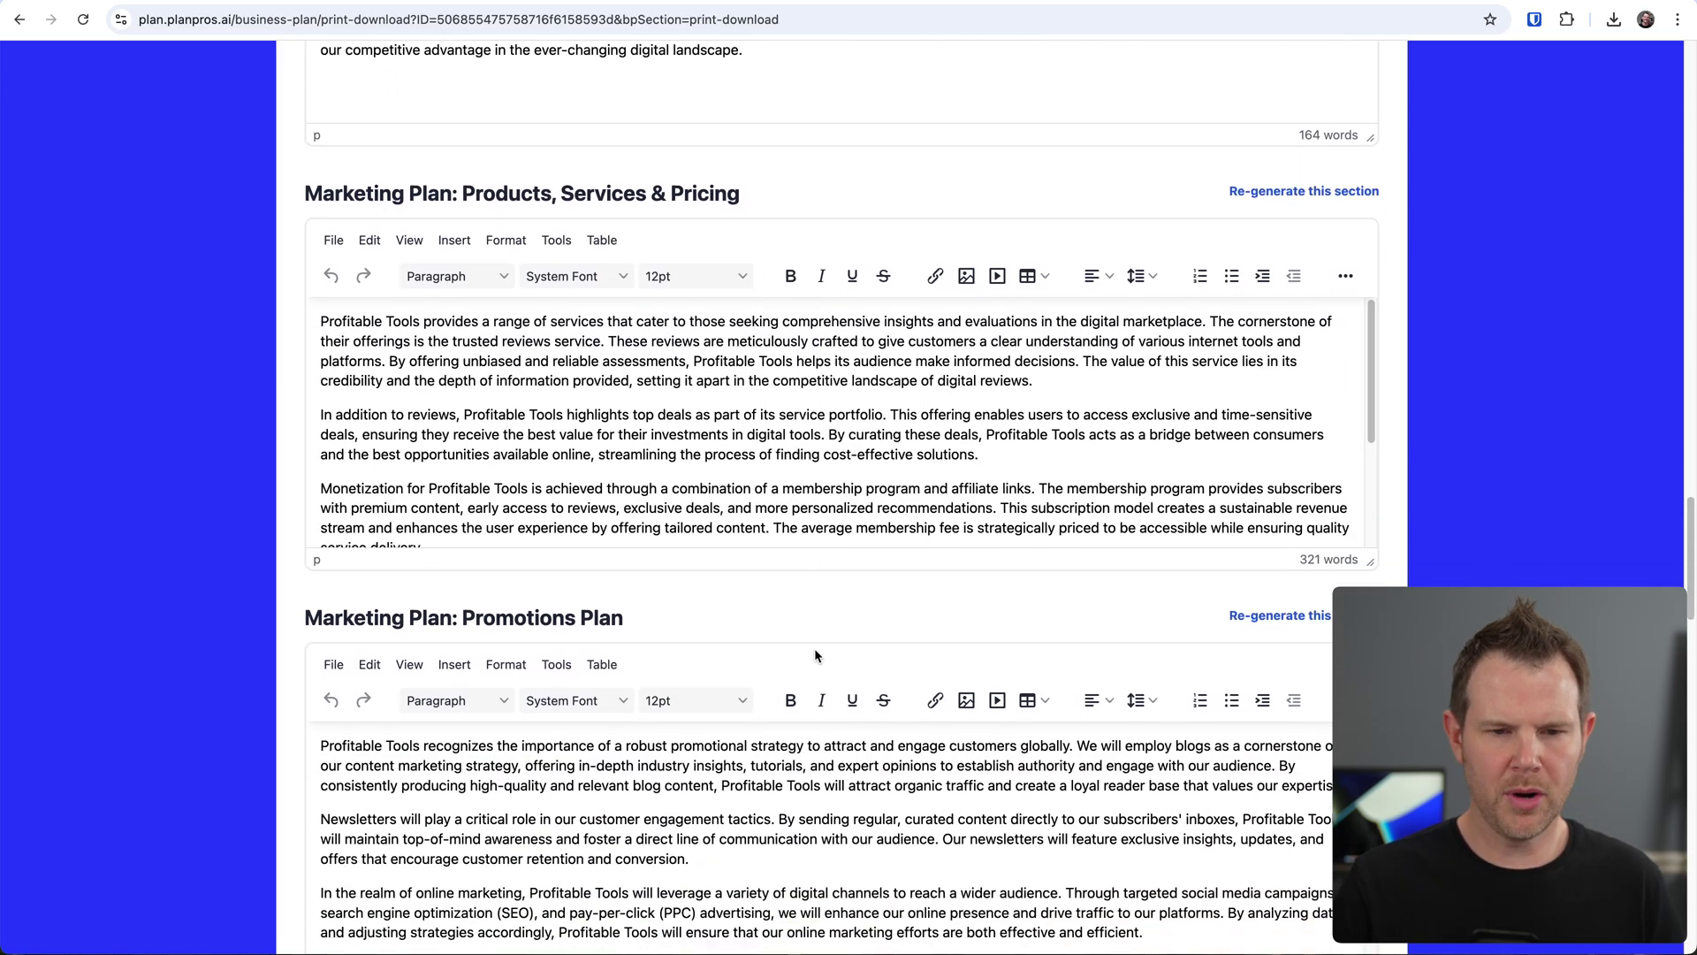
pyautogui.scroll(-10, 814, 655)
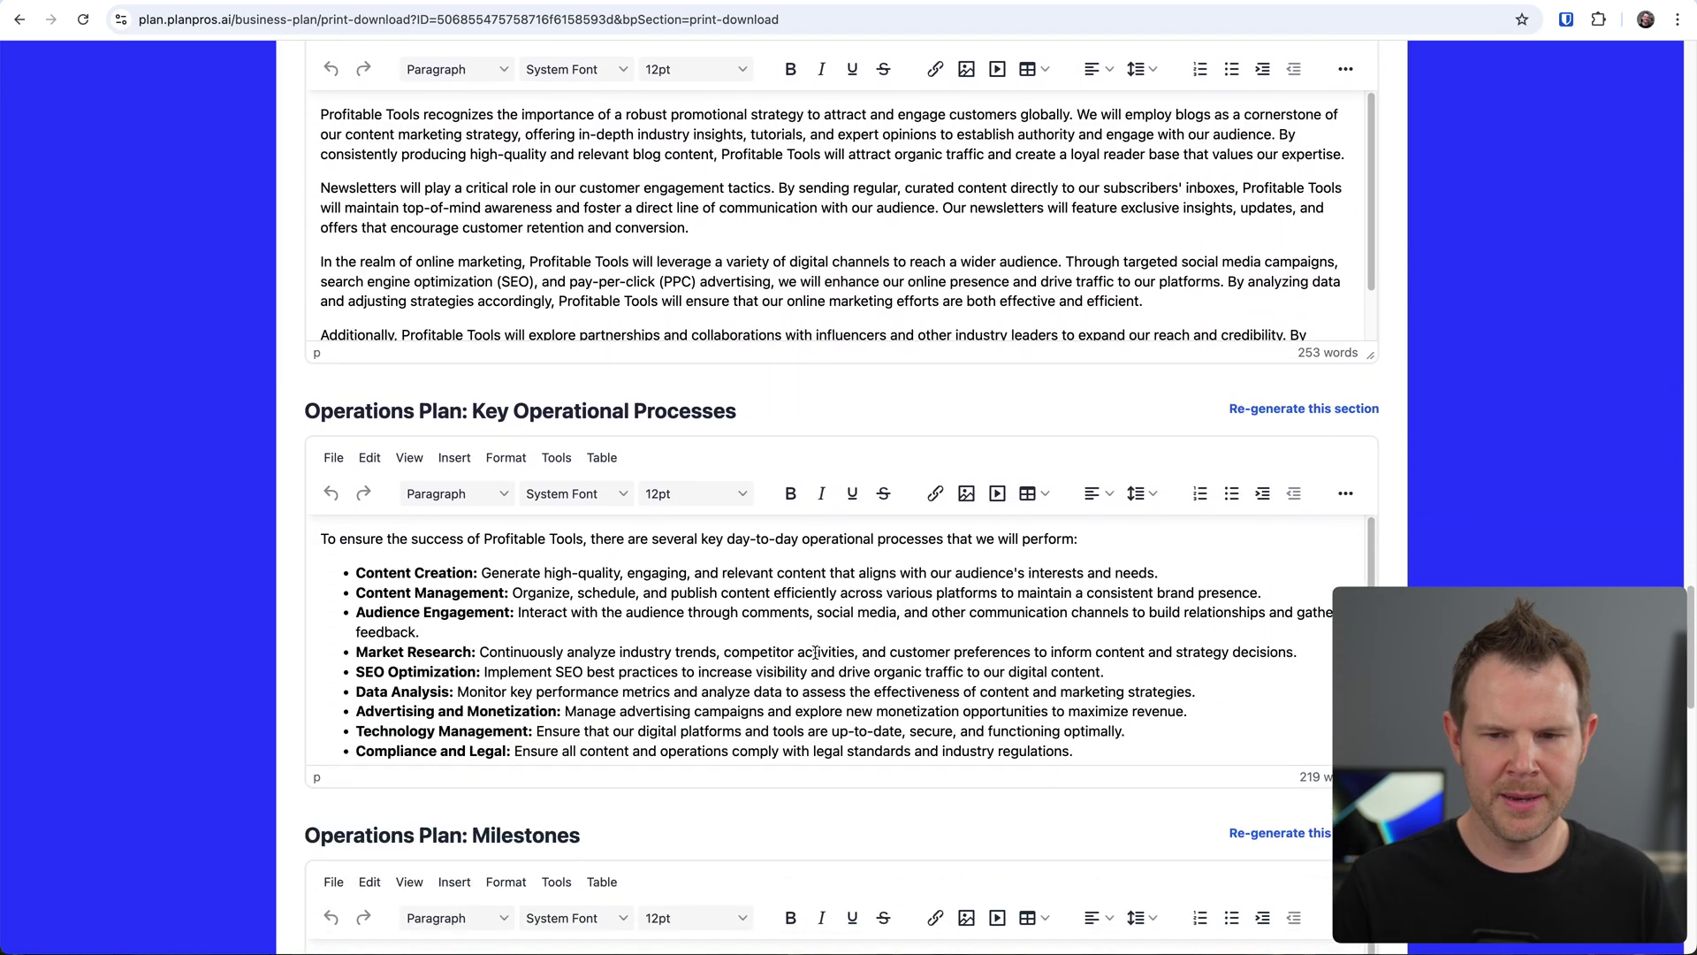
pyautogui.scroll(-8, 815, 652)
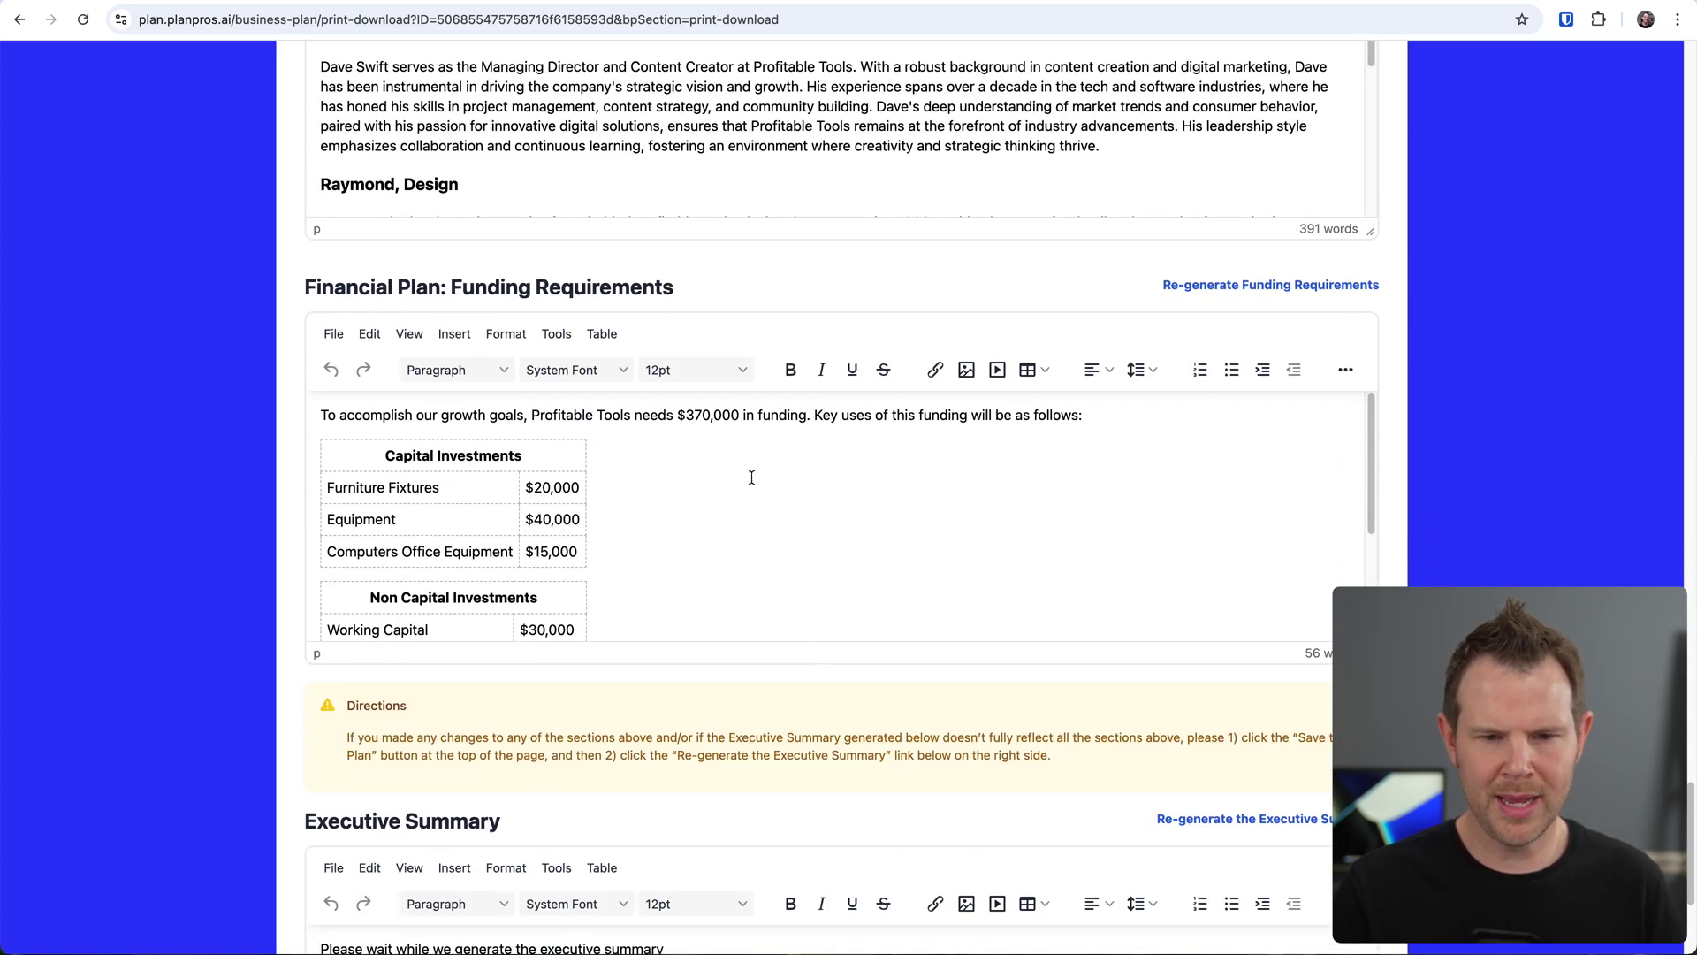
pyautogui.scroll(-2, 835, 578)
pyautogui.scroll(-4, 800, 751)
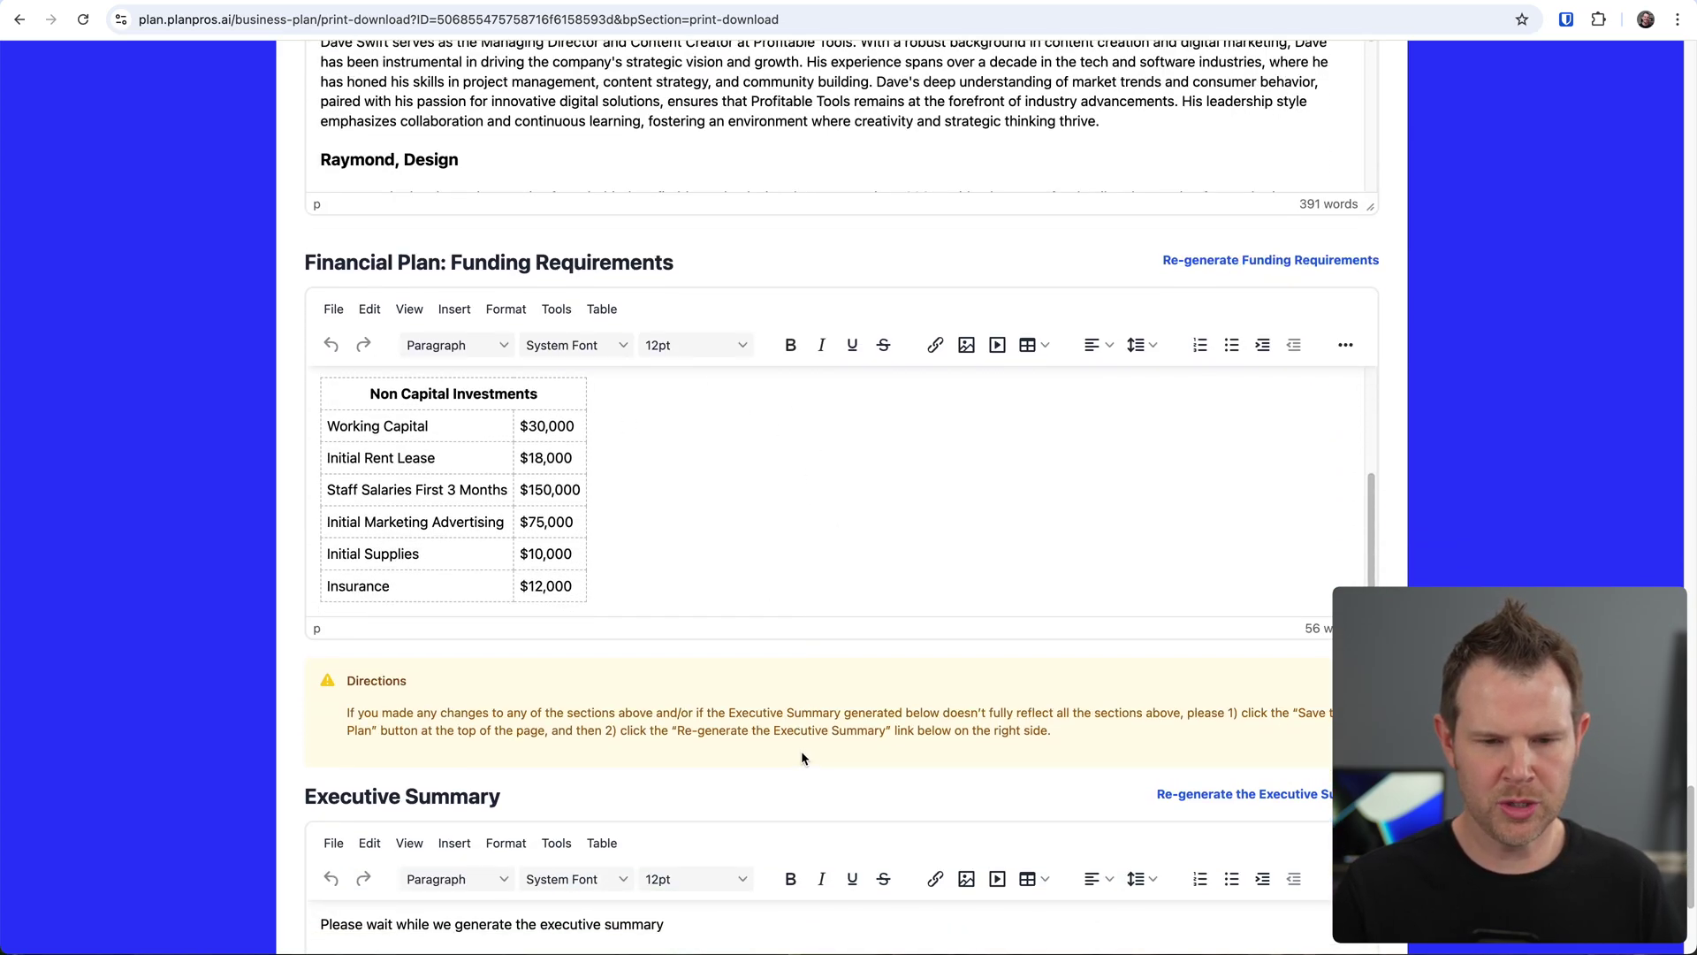
pyautogui.scroll(-8, 805, 750)
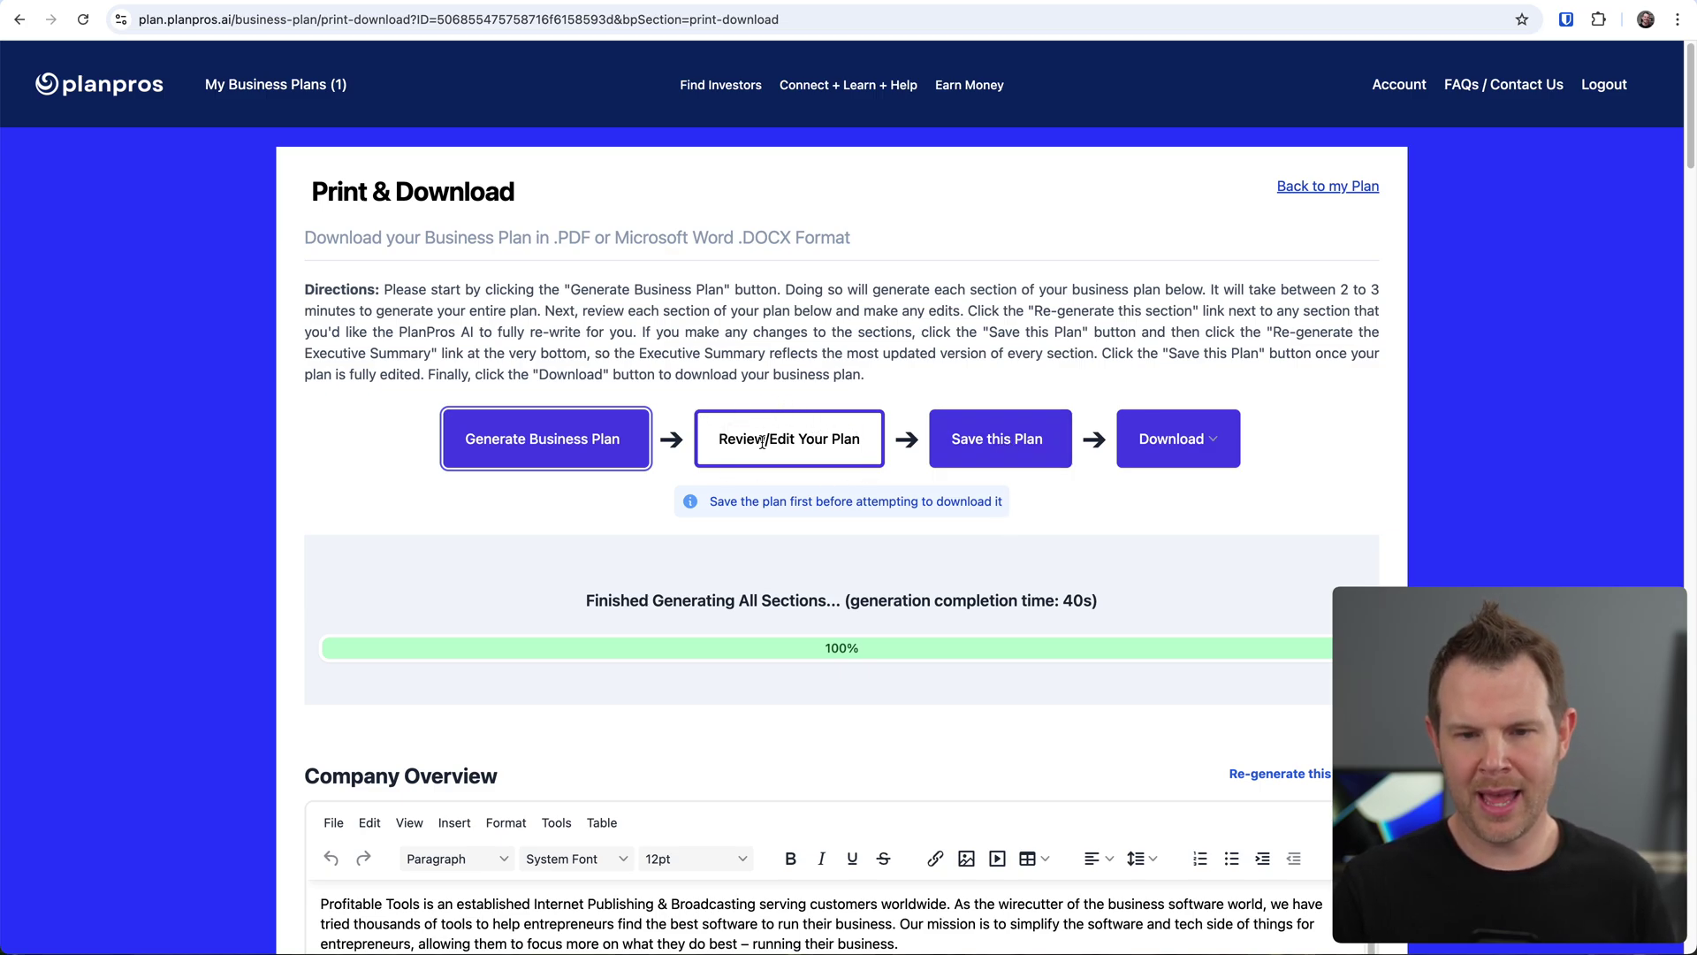
# Save the generated business plan and check on AppSumo which PlanPros license tiers include Word export
pyautogui.click(989, 443)
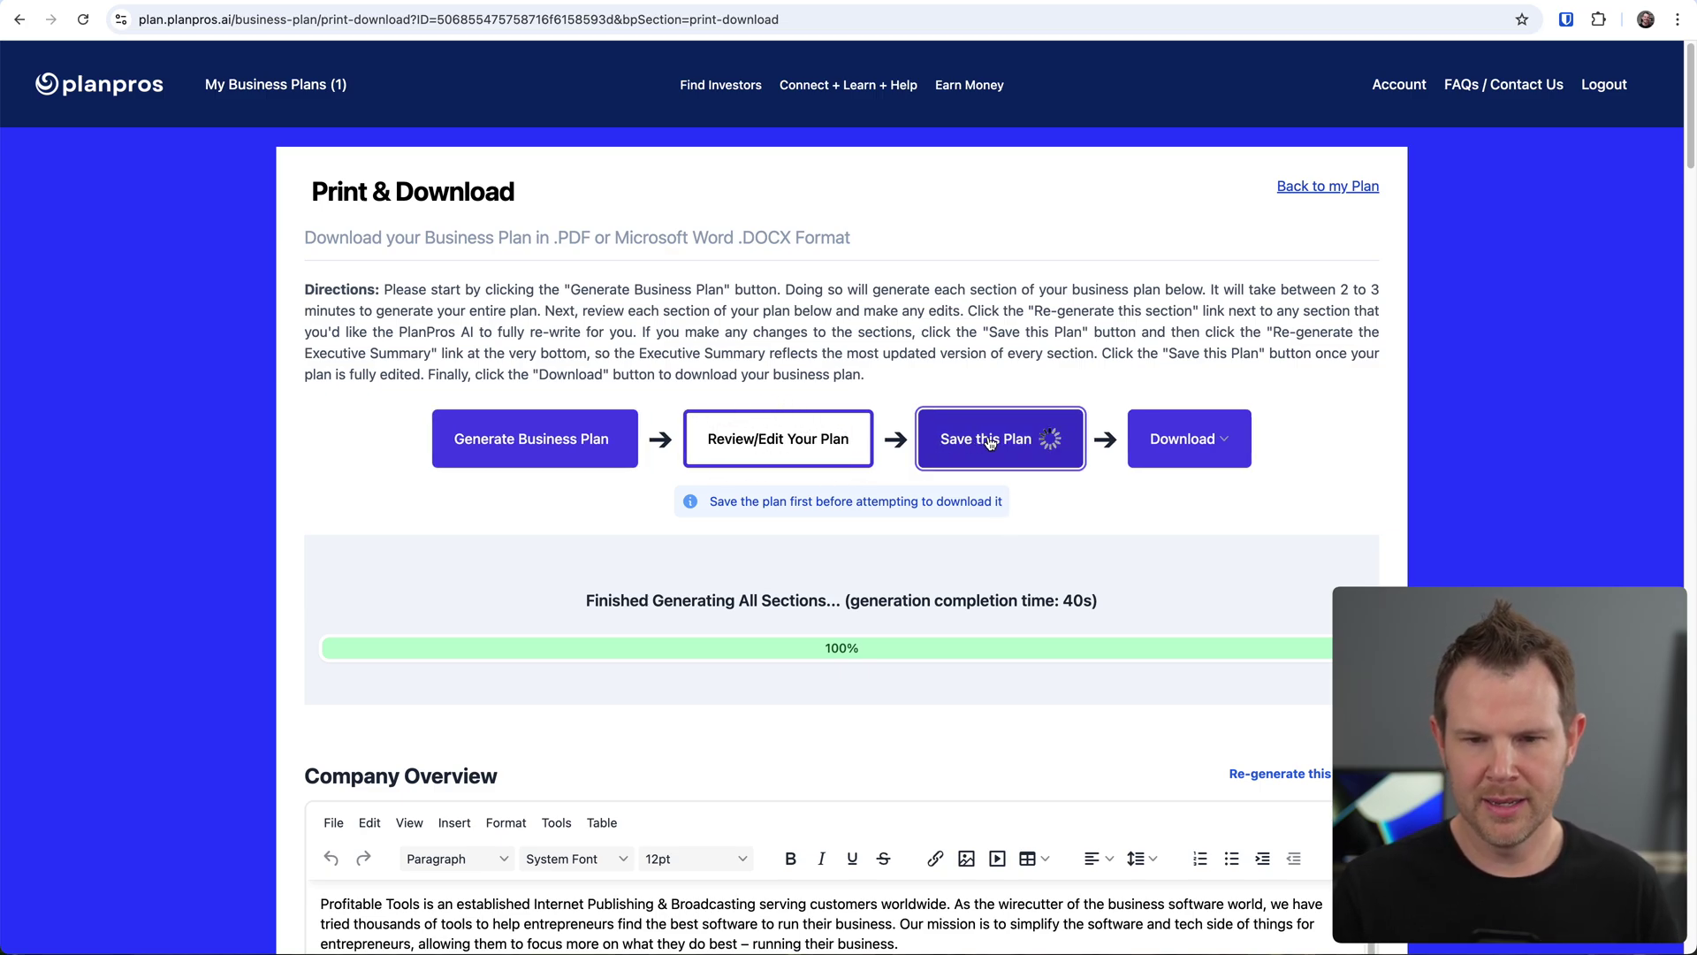
pyautogui.click(1151, 439)
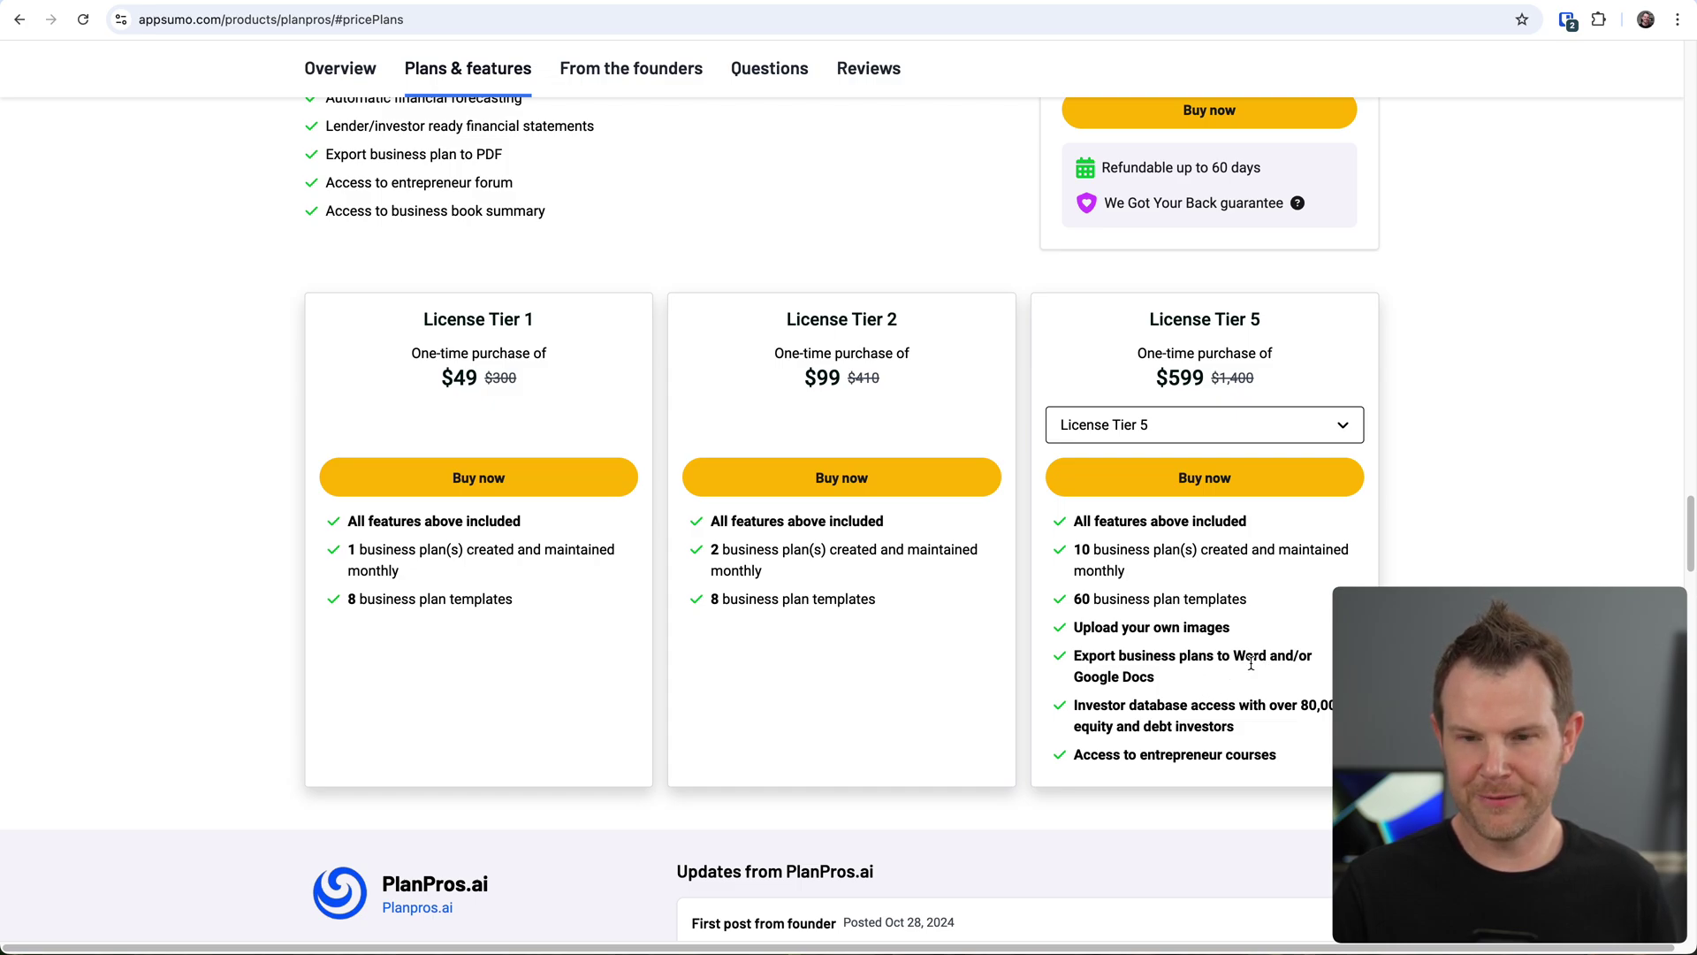
pyautogui.click(1206, 429)
pyautogui.click(1202, 462)
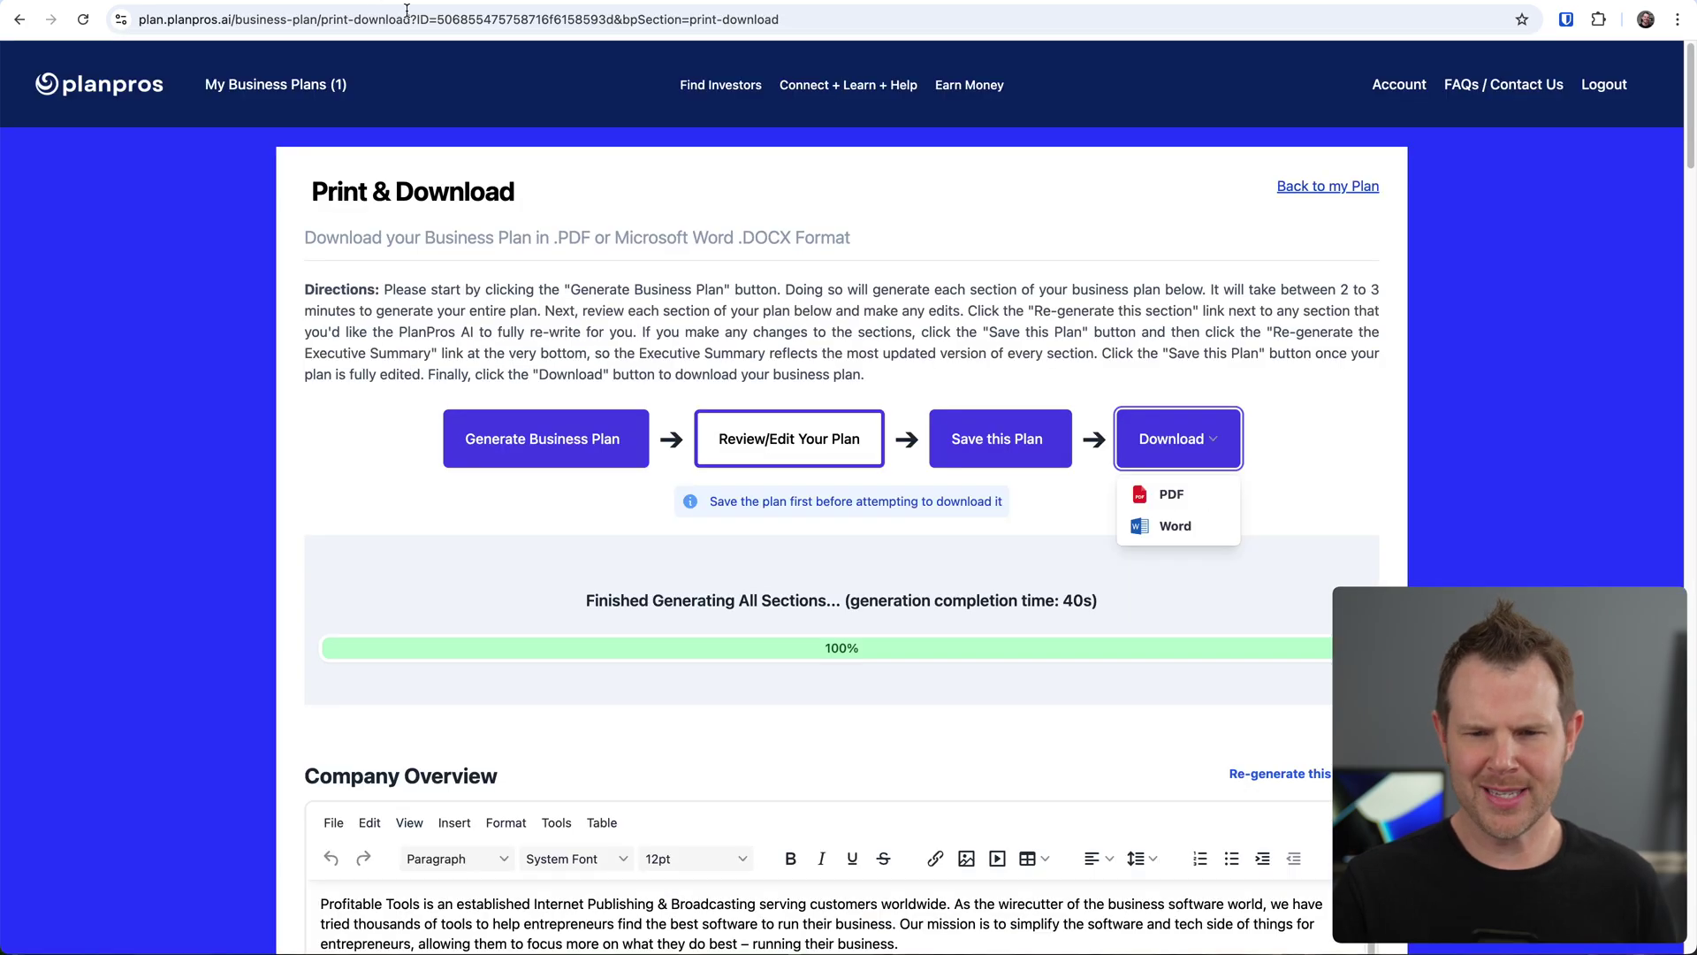
# Download the Profitable Tools business plan as a Word document and open its PDF version
pyautogui.click(1176, 528)
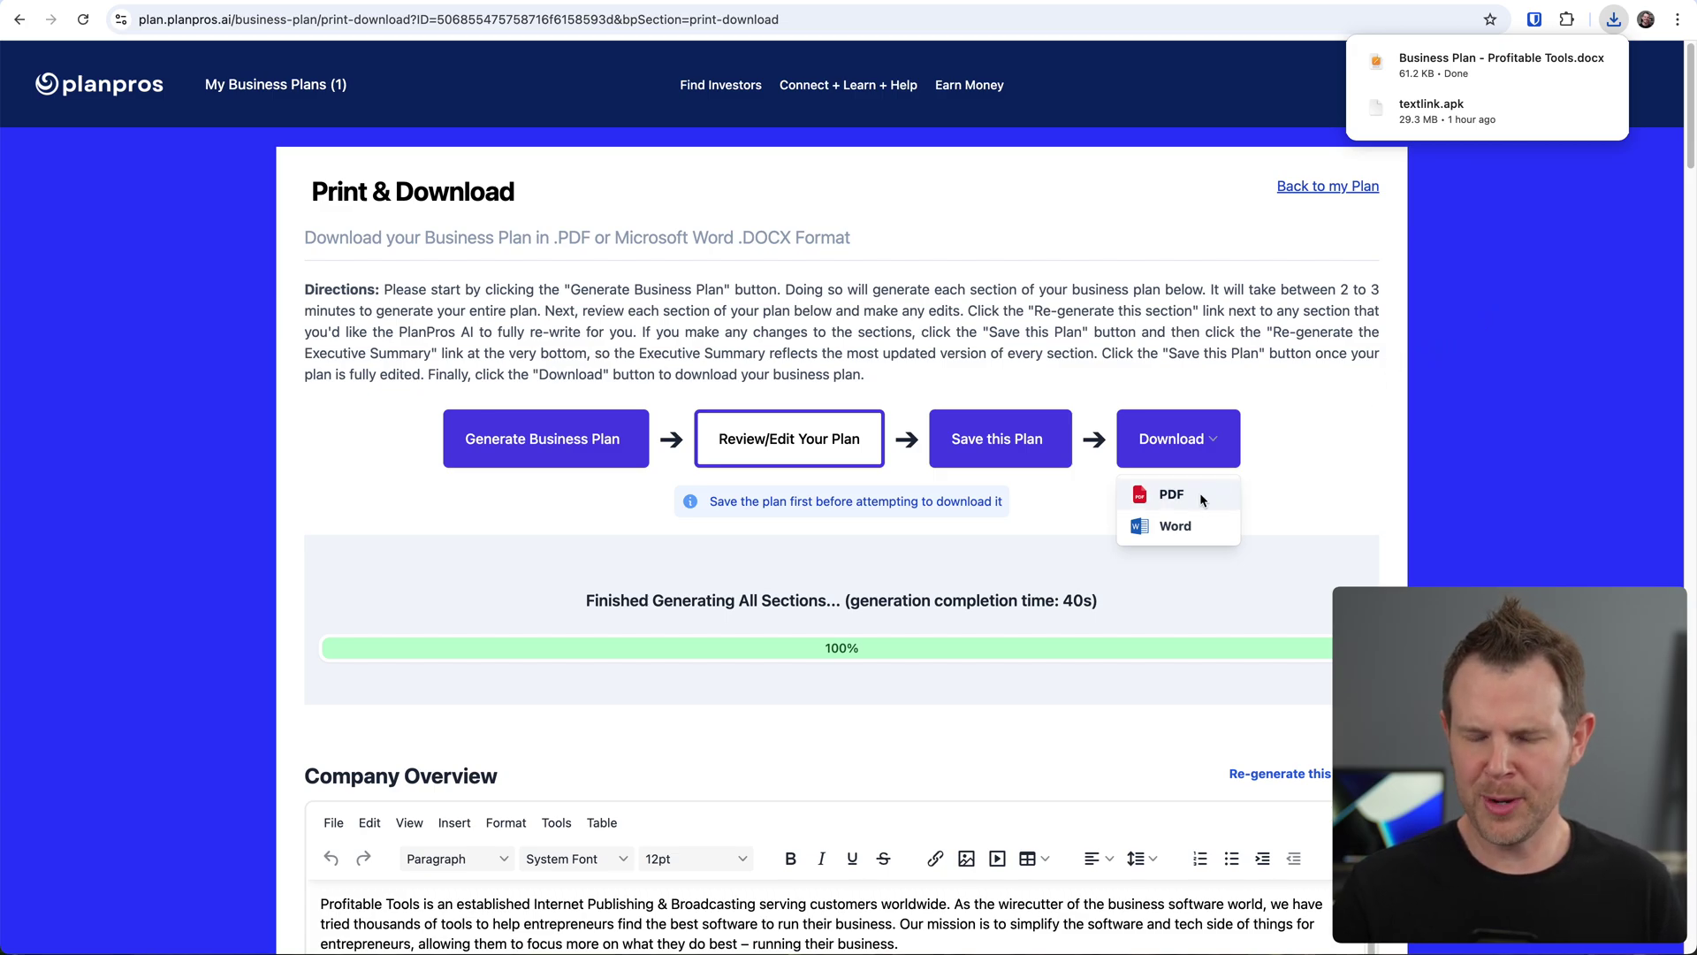
pyautogui.click(1175, 497)
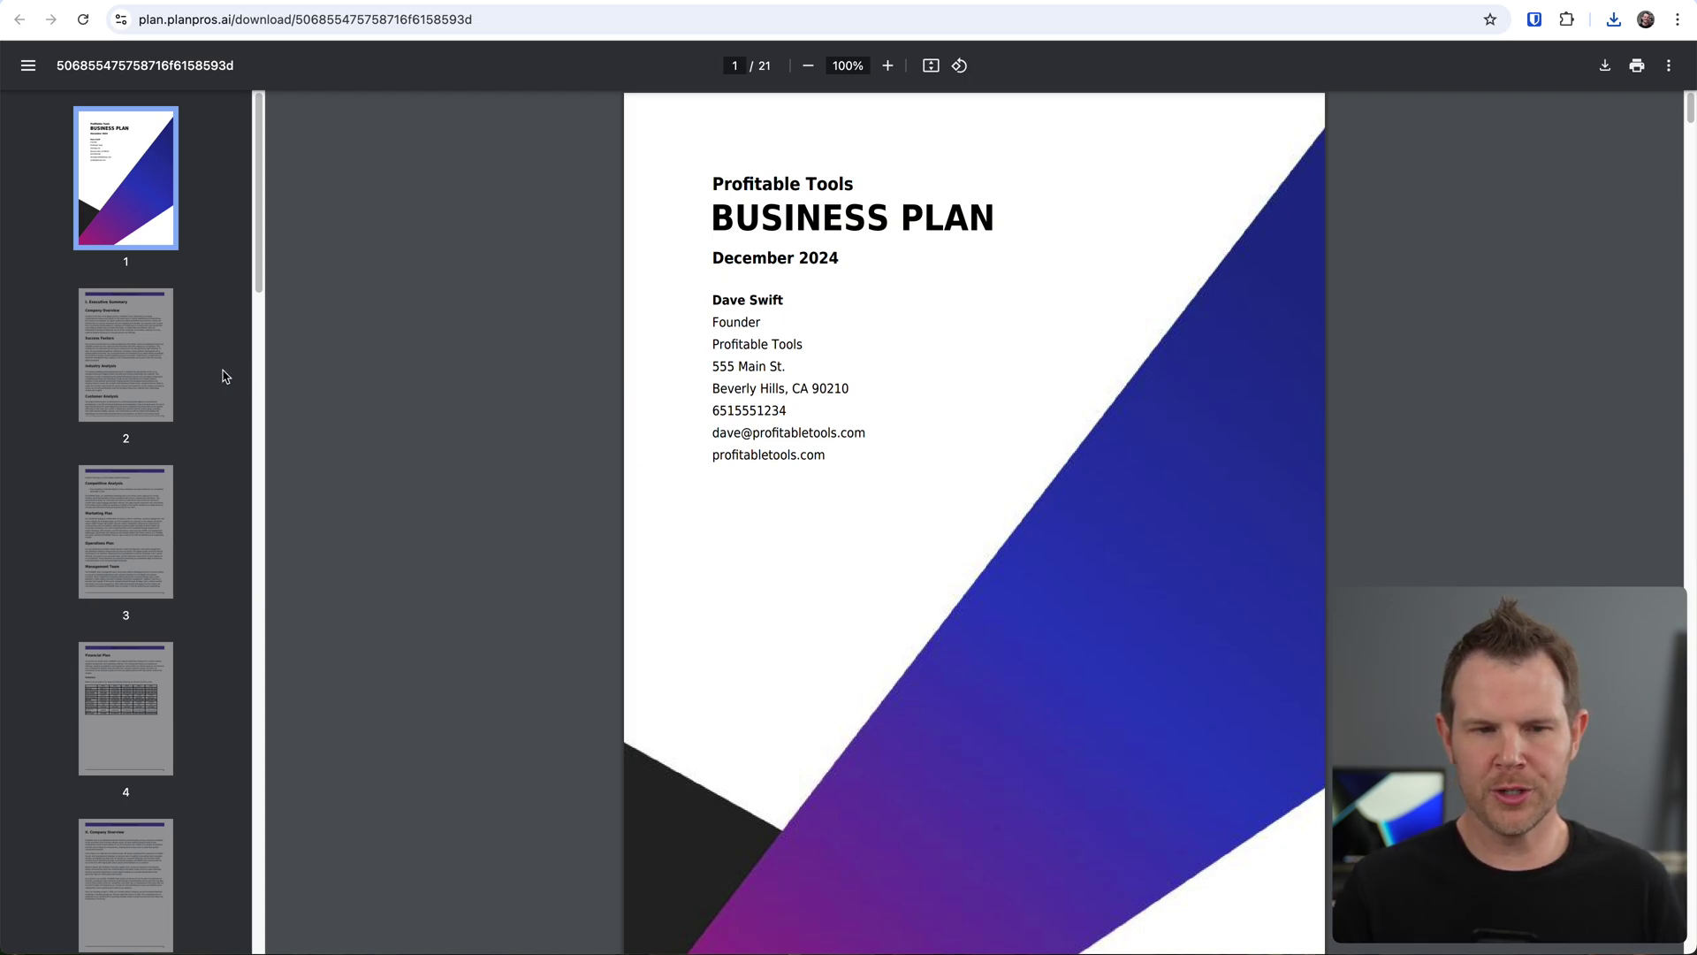
# Page through the exported PDF from the executive summary to the Marketing Plan on page 11, and close it
pyautogui.click(135, 380)
pyautogui.press('Down')
pyautogui.press('Down')
pyautogui.press('Up')
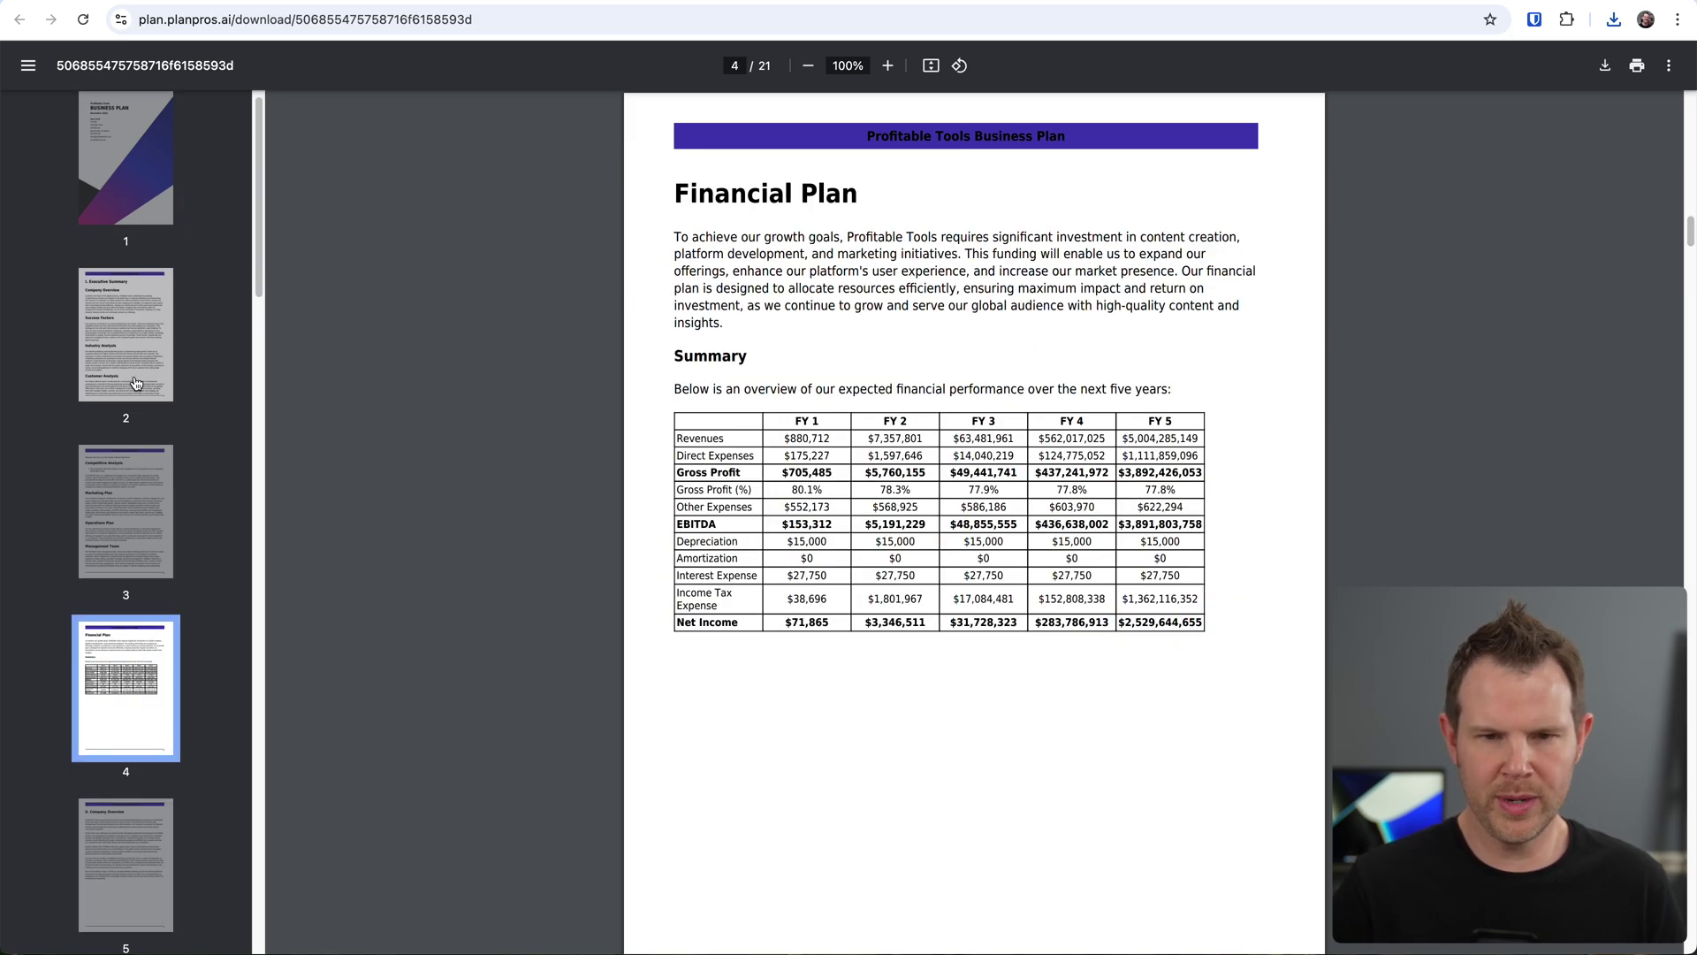
pyautogui.press('Down')
pyautogui.press('Down')
pyautogui.press('Down')
pyautogui.press('Down')
pyautogui.press('Down')
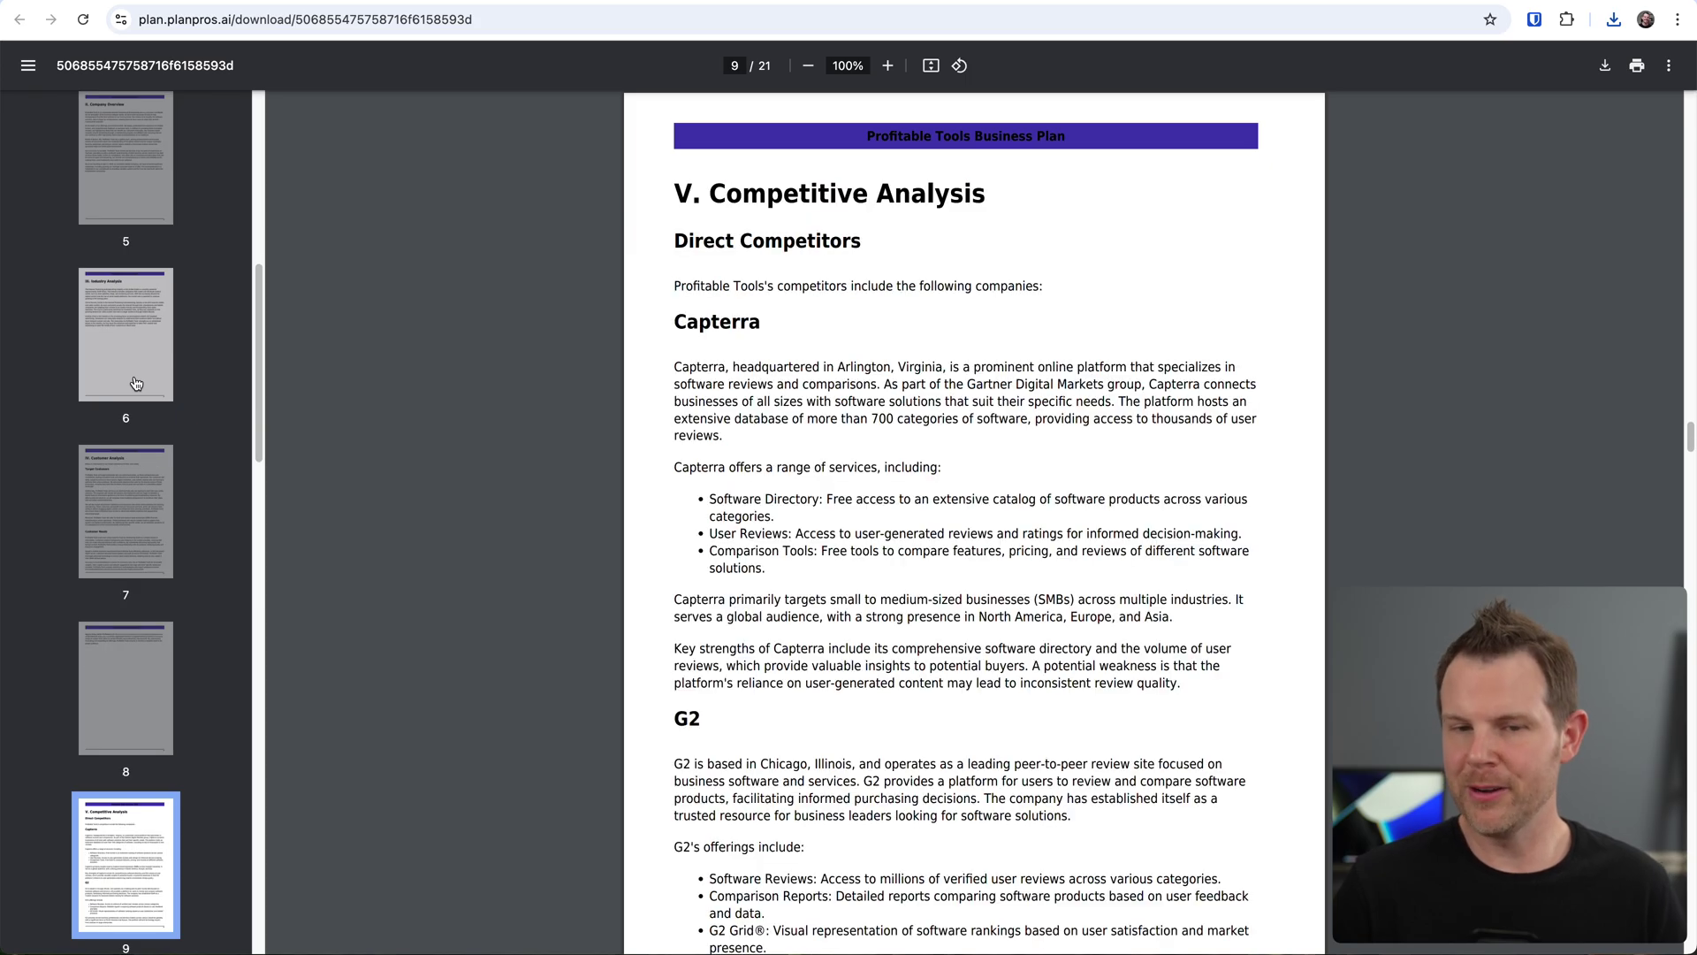
pyautogui.press('Down')
pyautogui.press('Down')
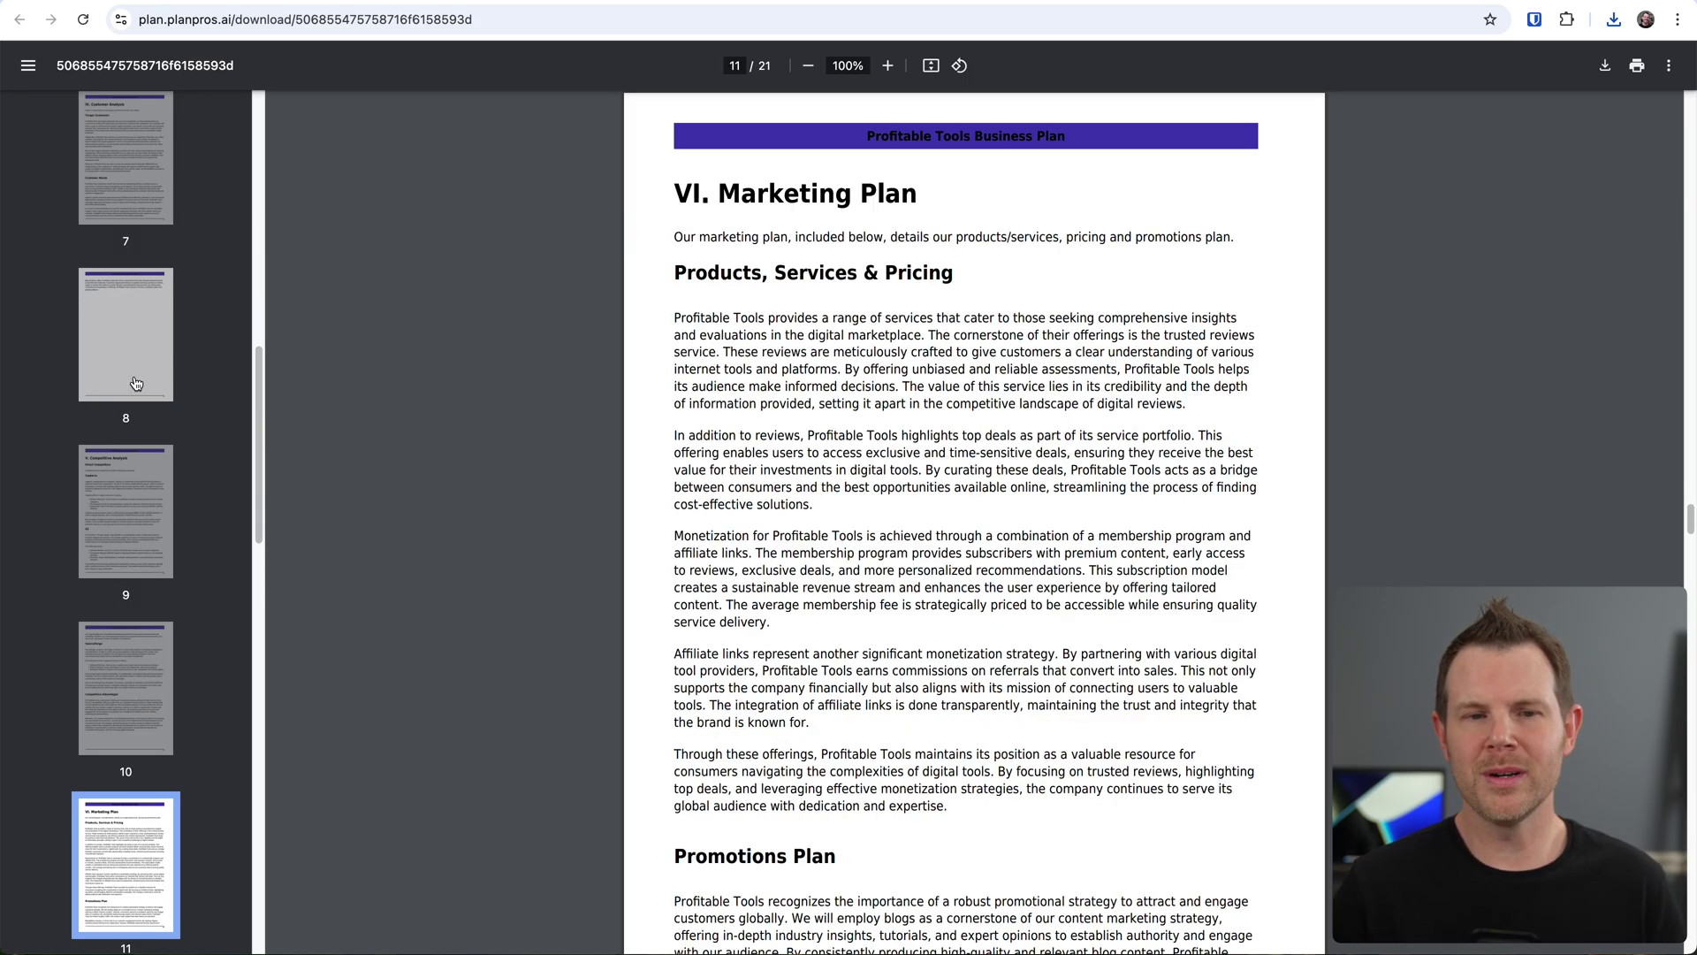
pyautogui.press('super+w')
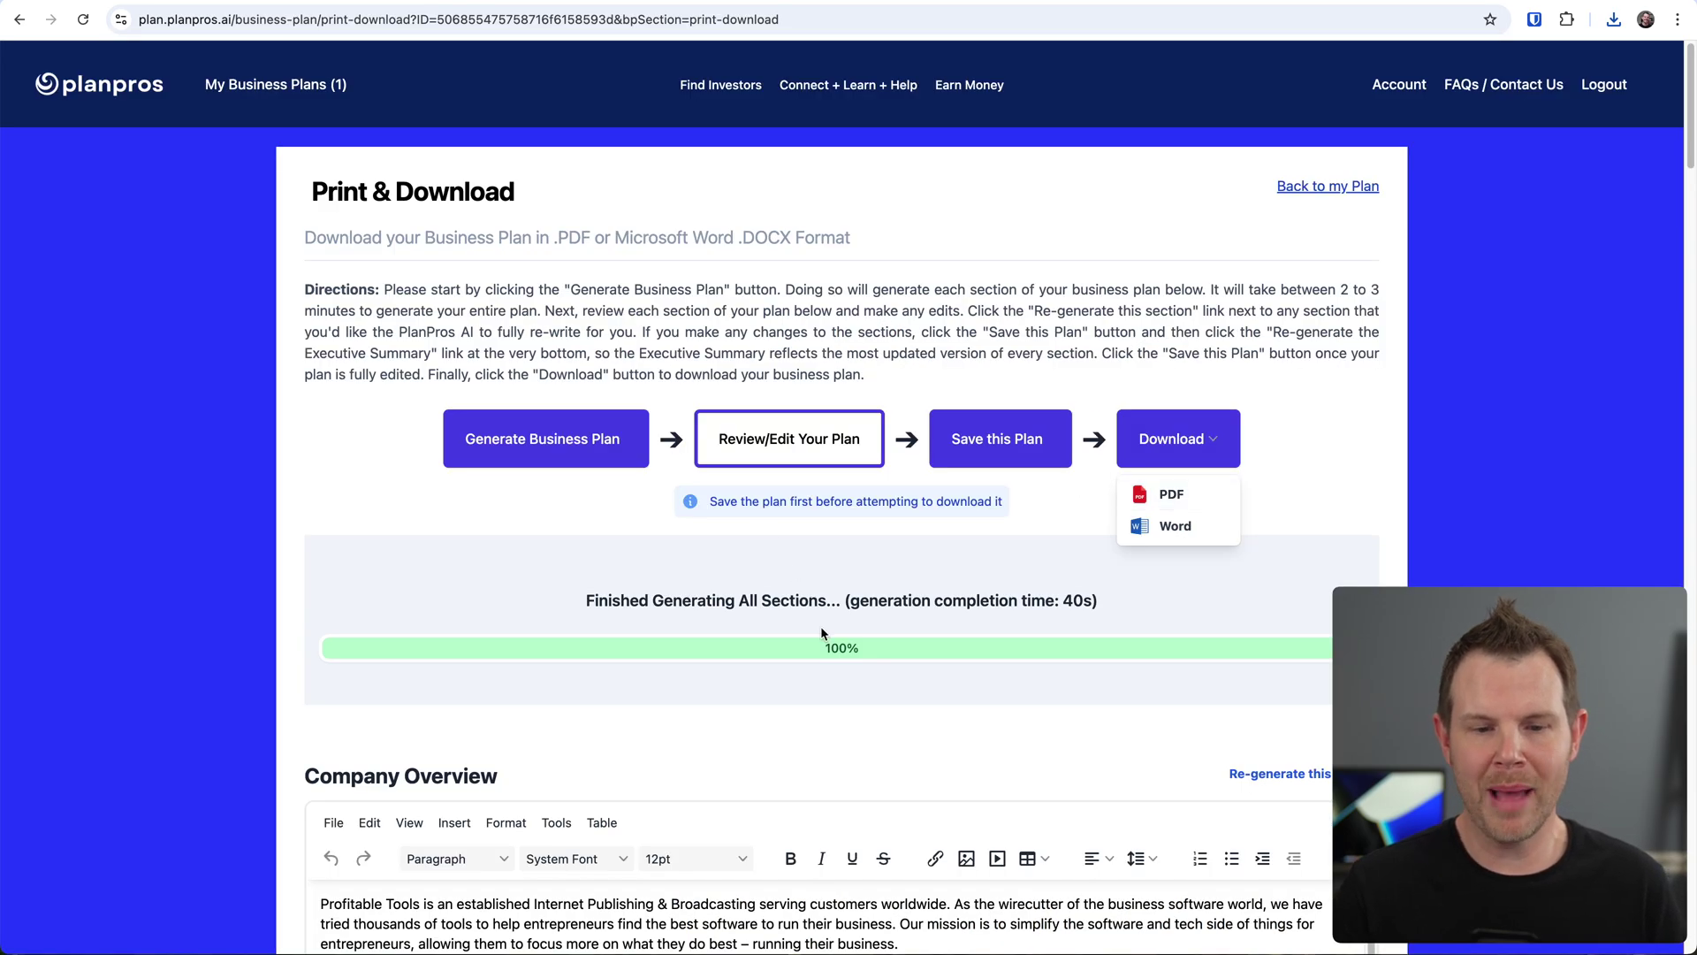
# Examine the Company Overview, Industry Analysis and Target Customers editors and their section re-generation options on the Print & Download page
pyautogui.scroll(-5, 853, 655)
pyautogui.scroll(-2, 853, 655)
pyautogui.scroll(-1, 853, 654)
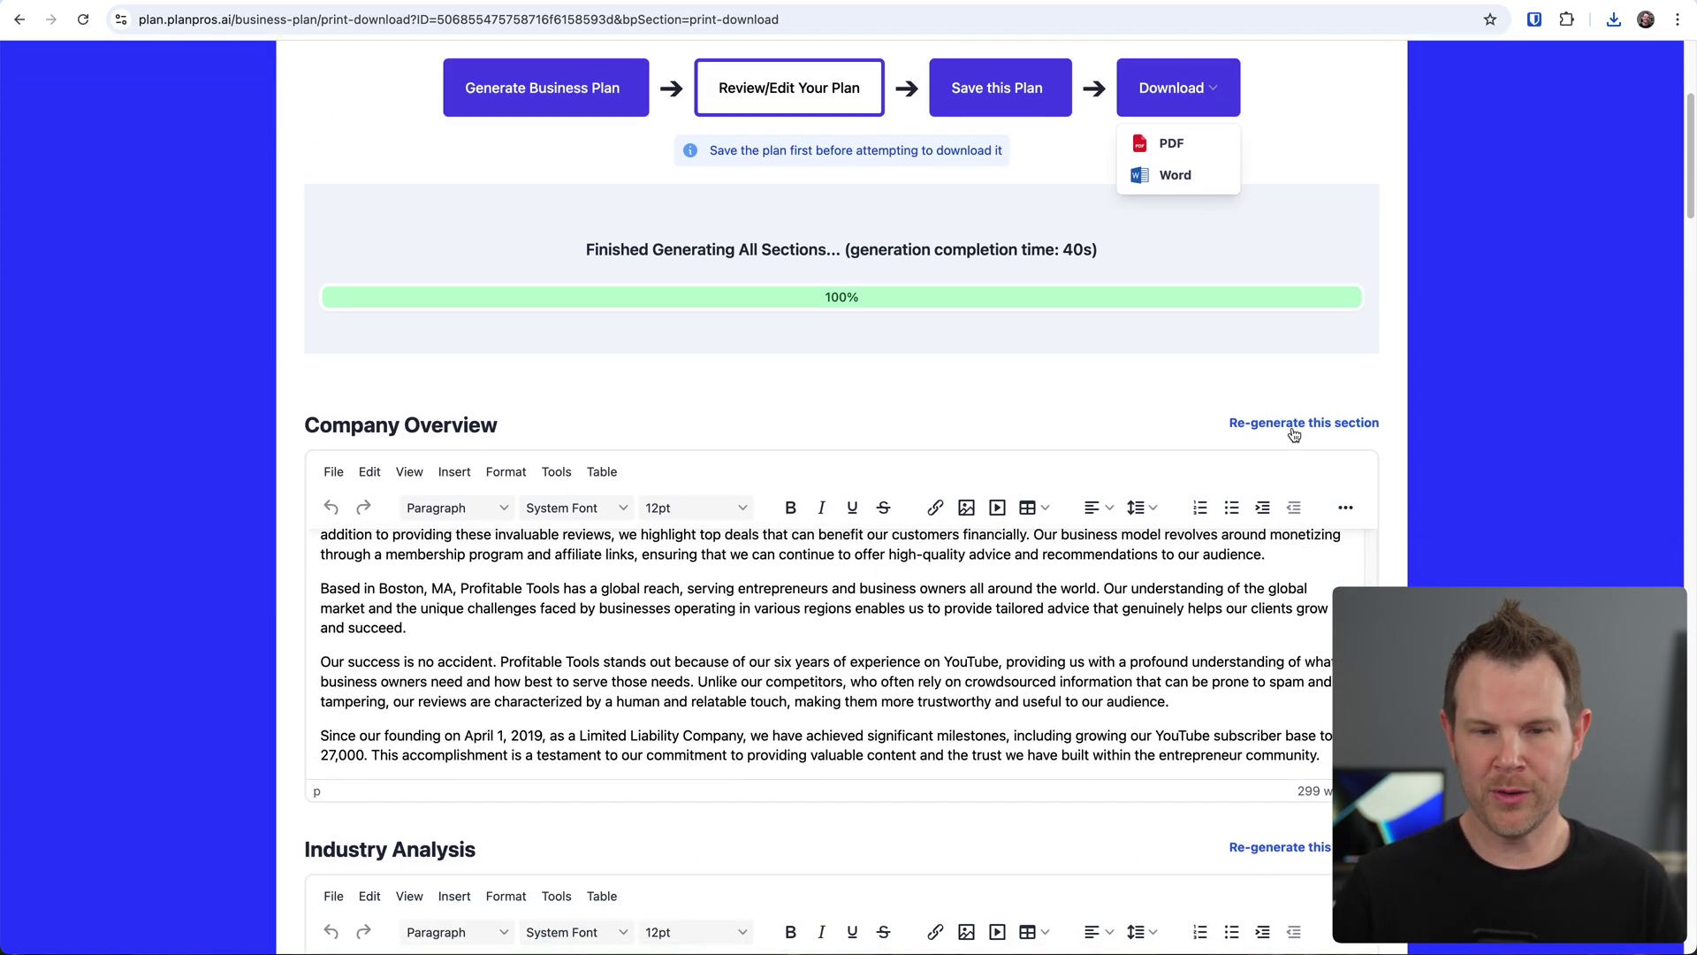
pyautogui.scroll(-5, 1281, 707)
pyautogui.scroll(-4, 1282, 704)
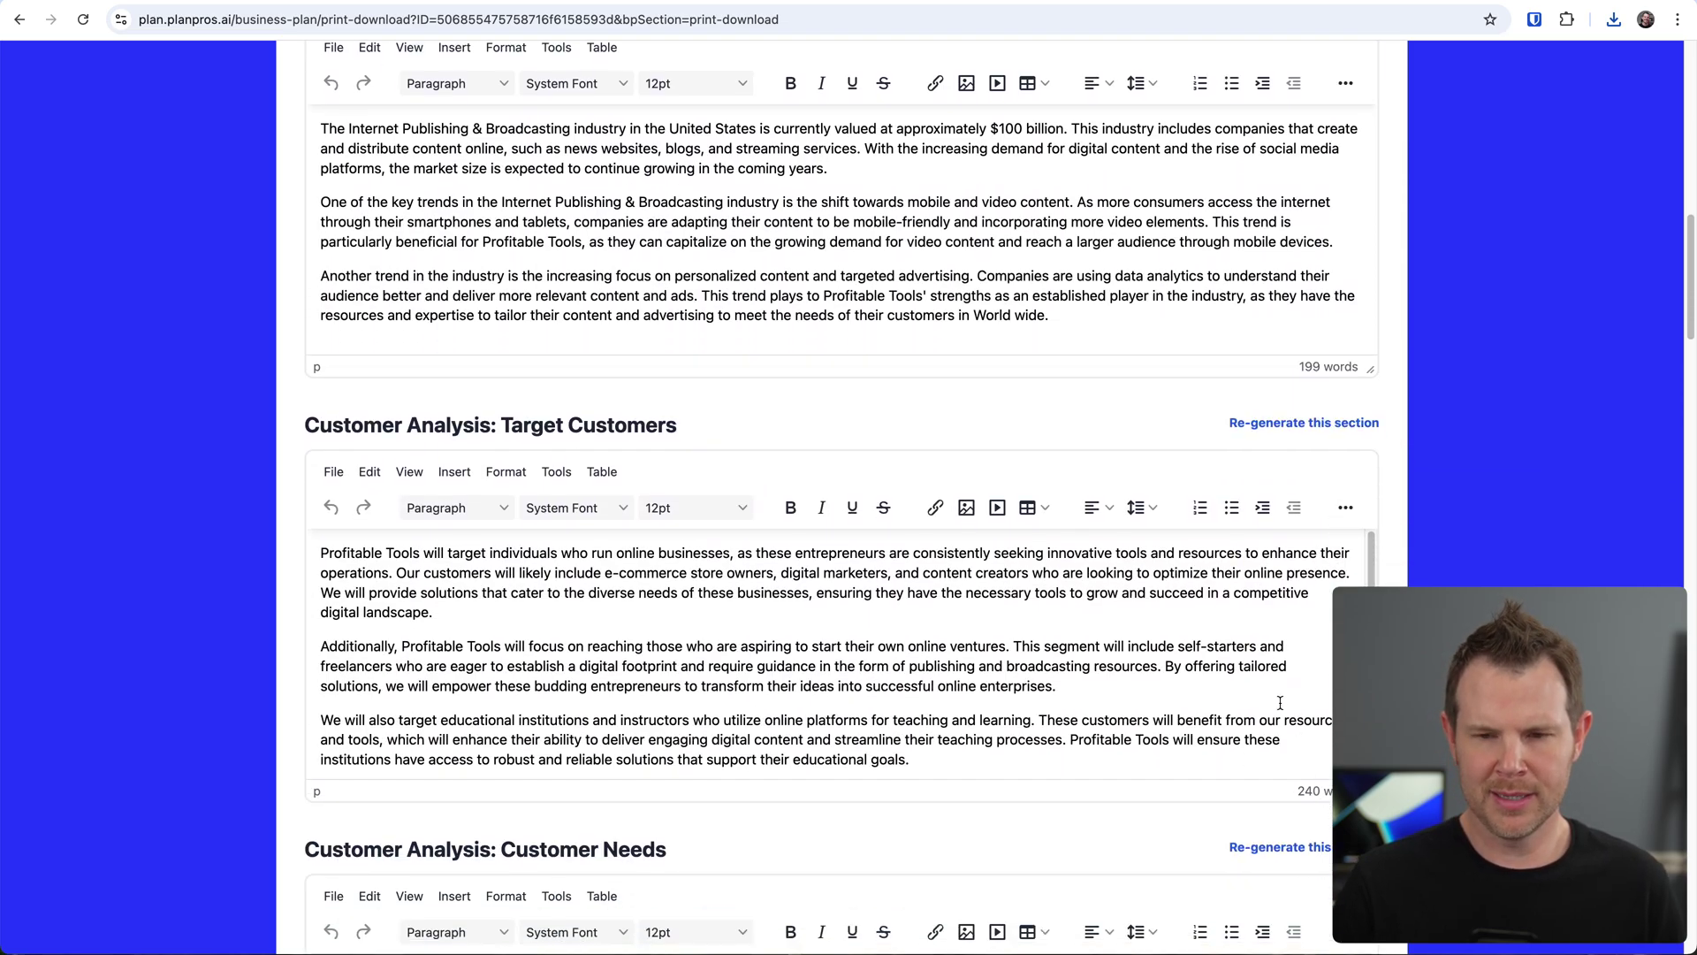
pyautogui.scroll(15, 1144, 518)
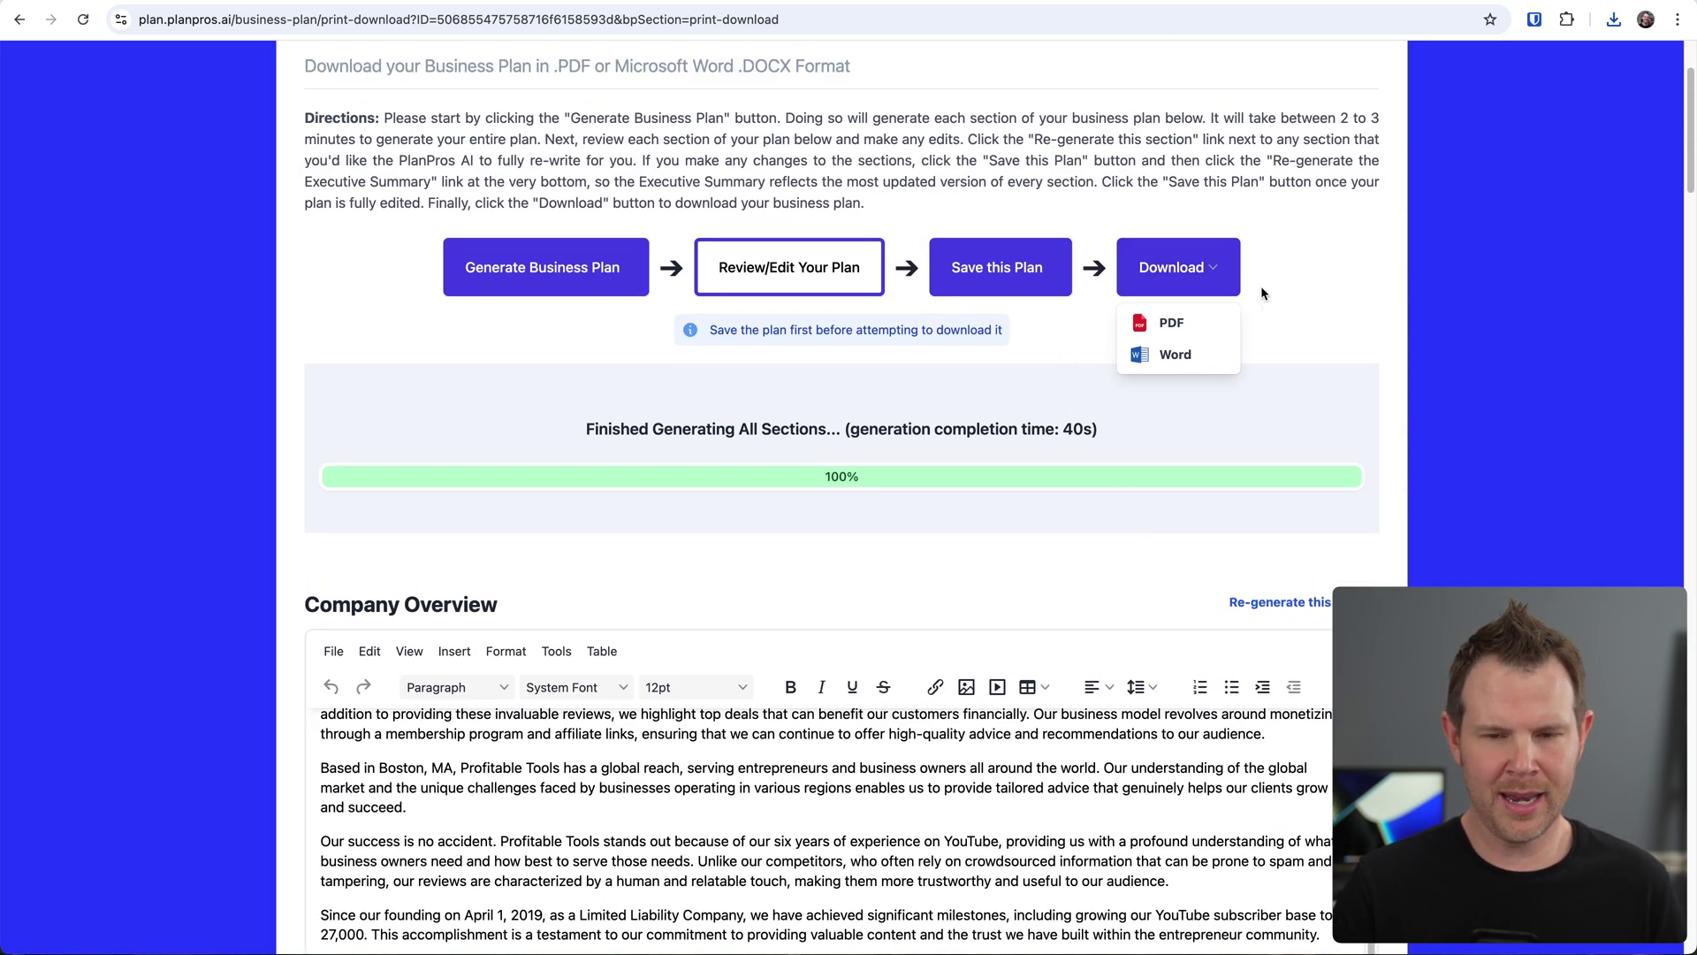